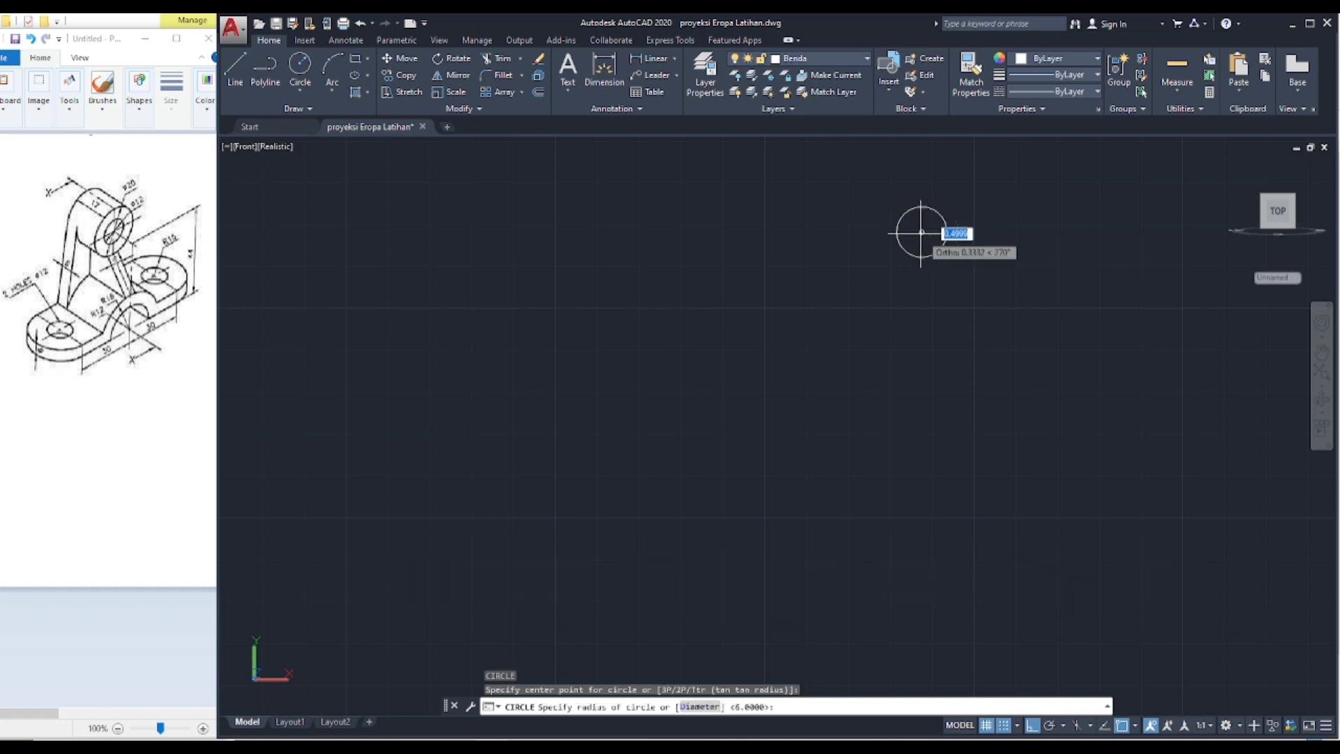
Step: Finish the circle around the existing small circle's centre with a radius of 10
type("10")
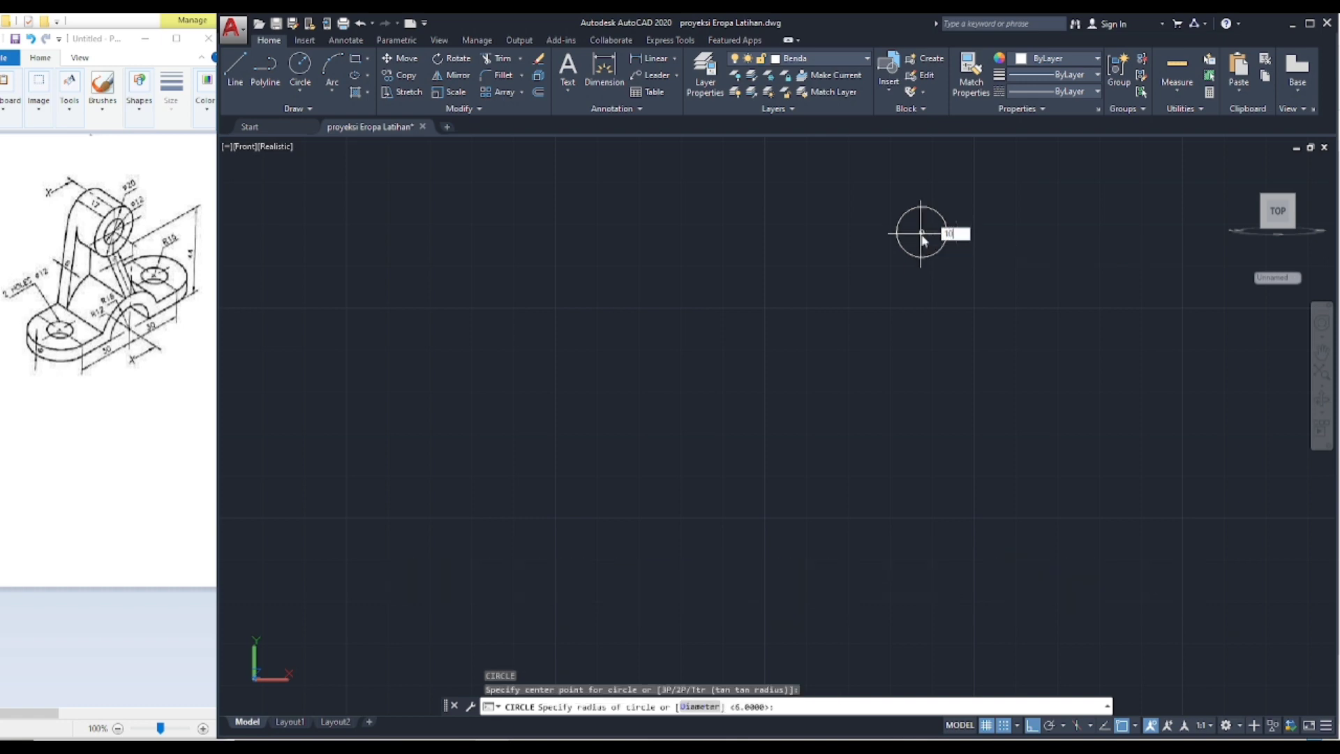
key("Return")
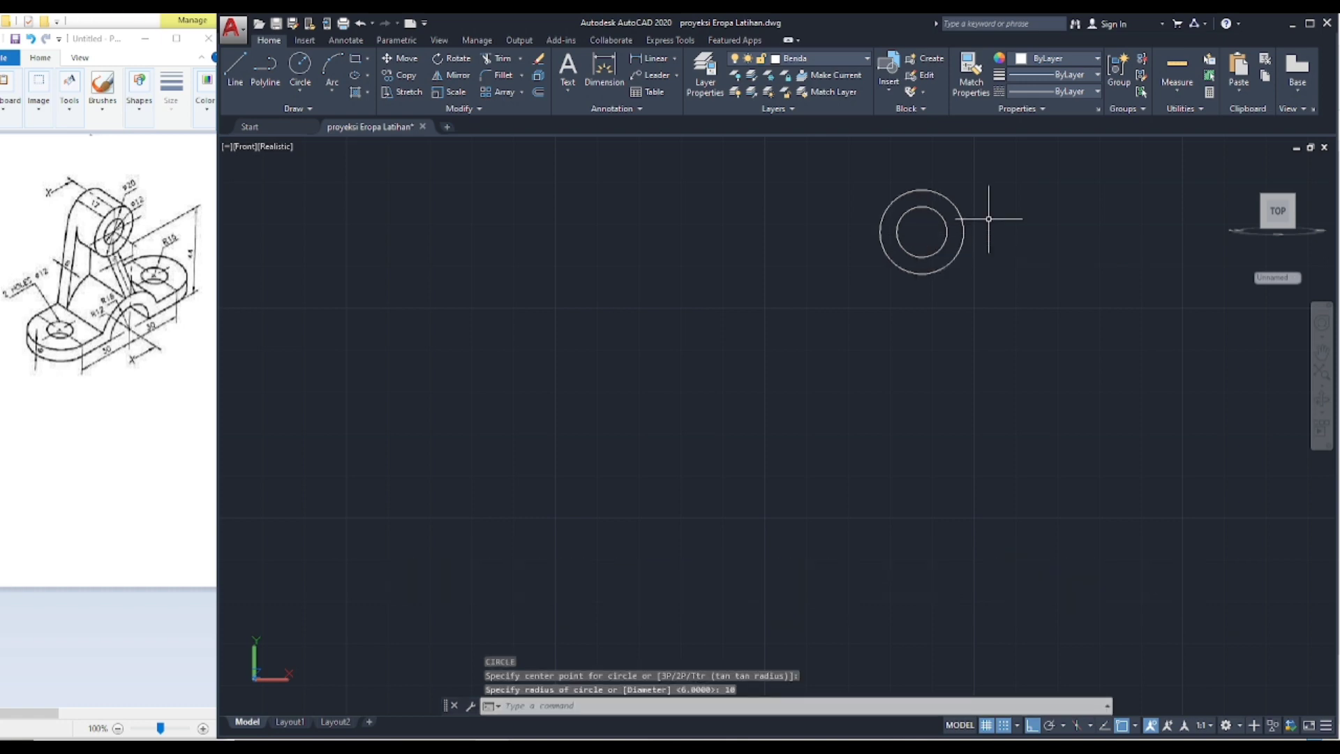
middle_click_drag(988, 219, 965, 255, "shift")
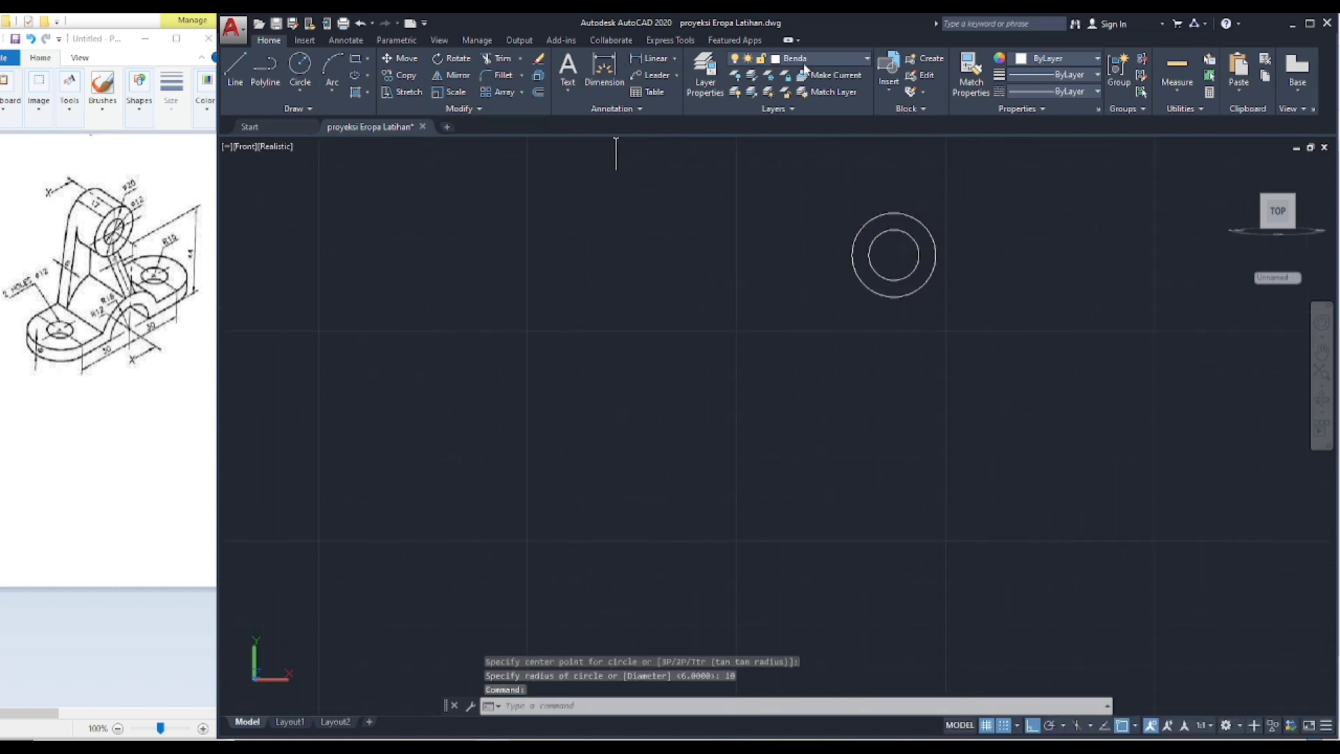
Step: On layer sumbu, draw a vertical centre line 44 long, straight down from the centre of the two circles
left_click(868, 58)
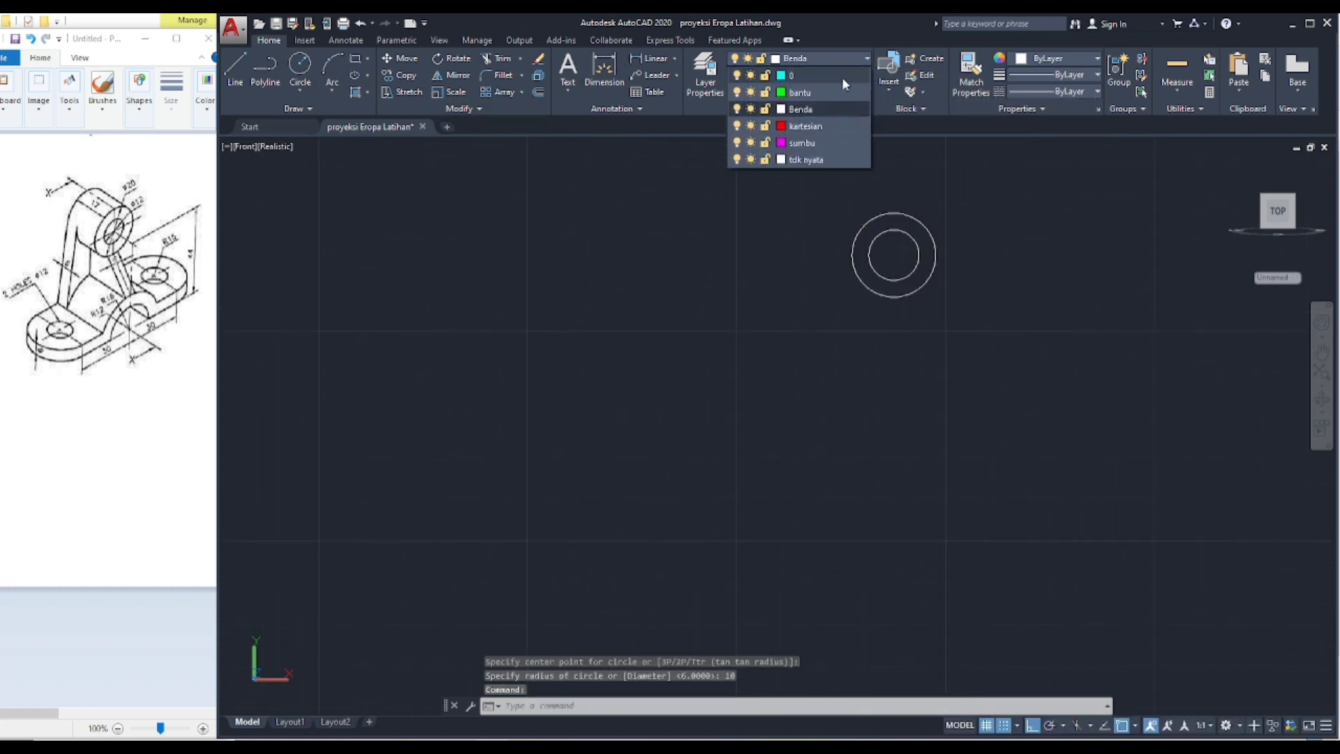
left_click(794, 143)
left_click(236, 67)
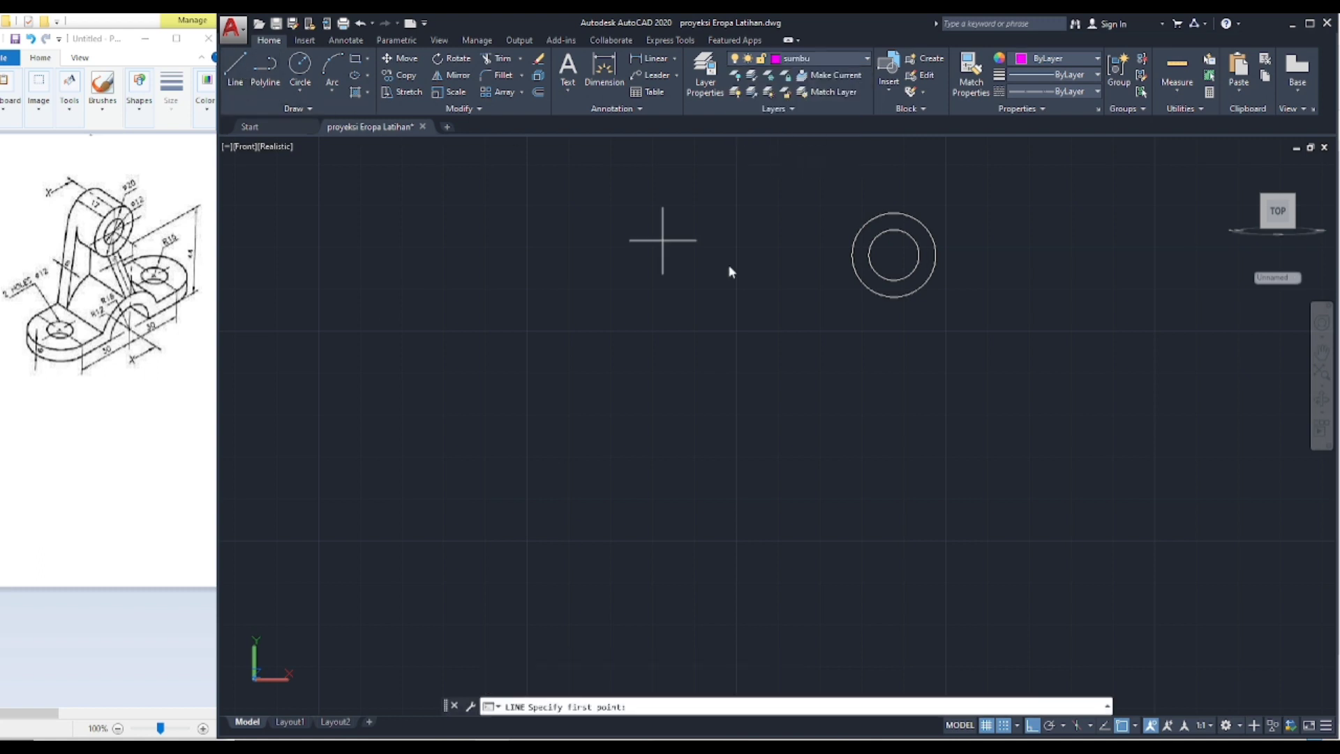
left_click(893, 255)
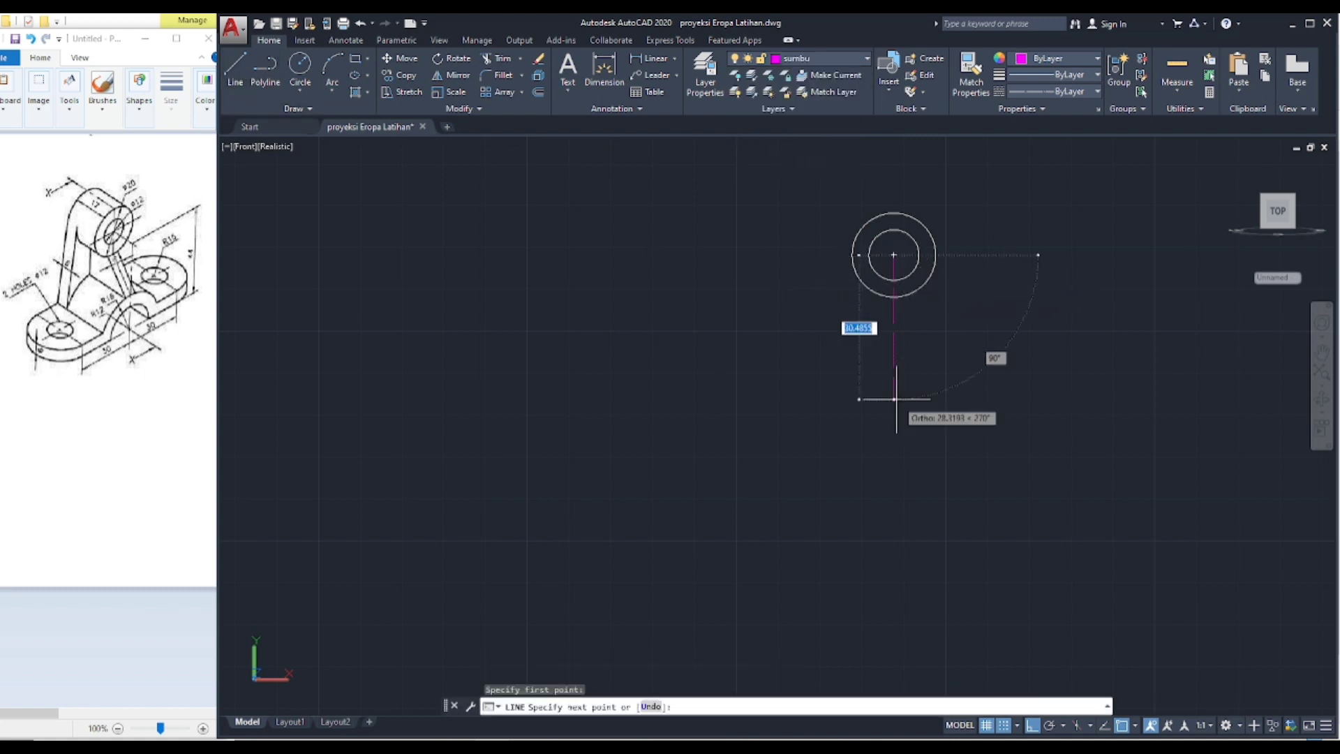
type("44")
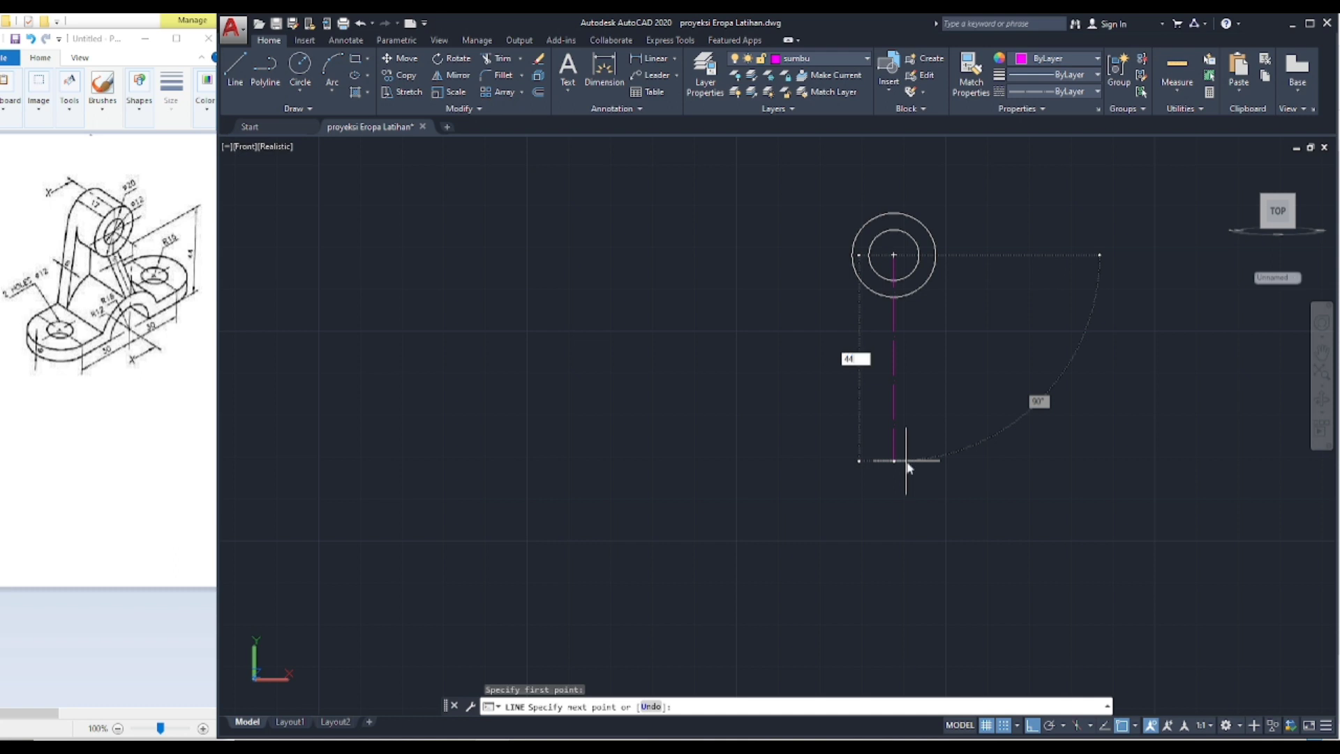
key("Return")
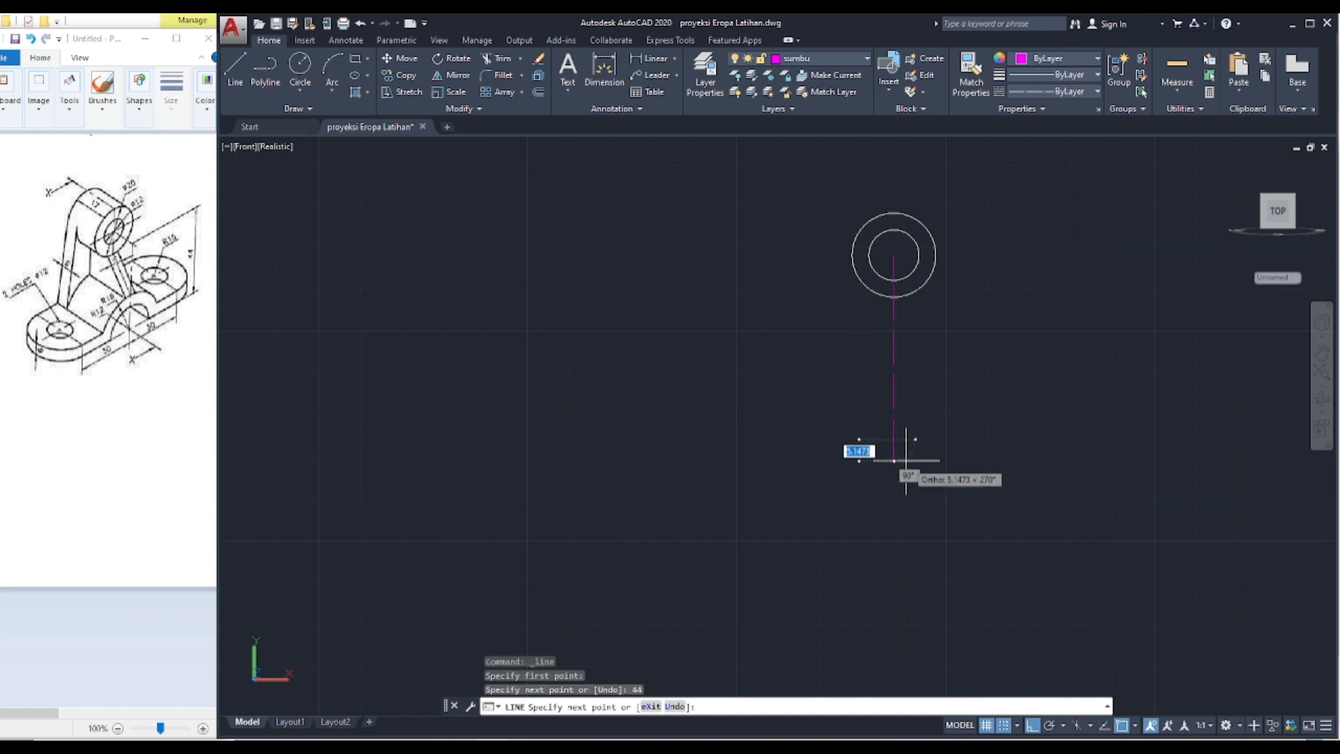
key("Return")
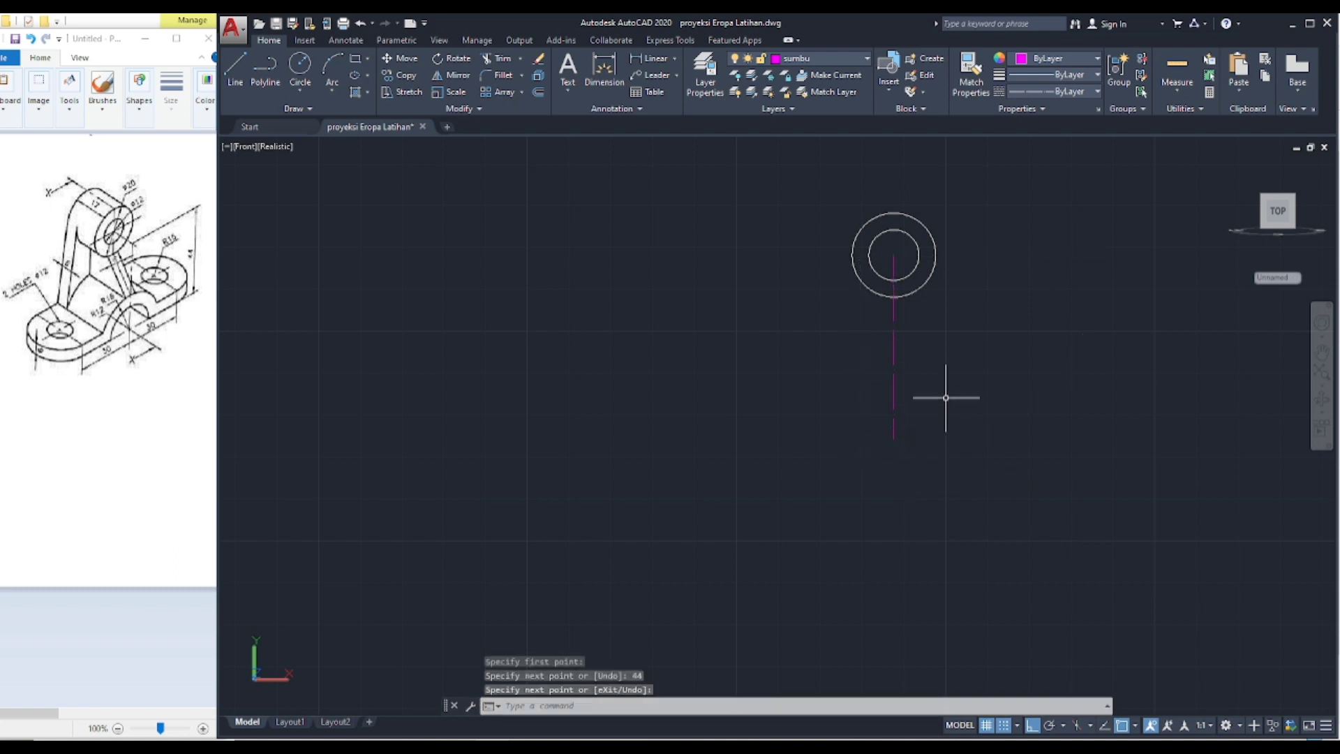
Step: On layer Benda, draw a circle of radius 12 centred on the lower end of the centre line
left_click(867, 60)
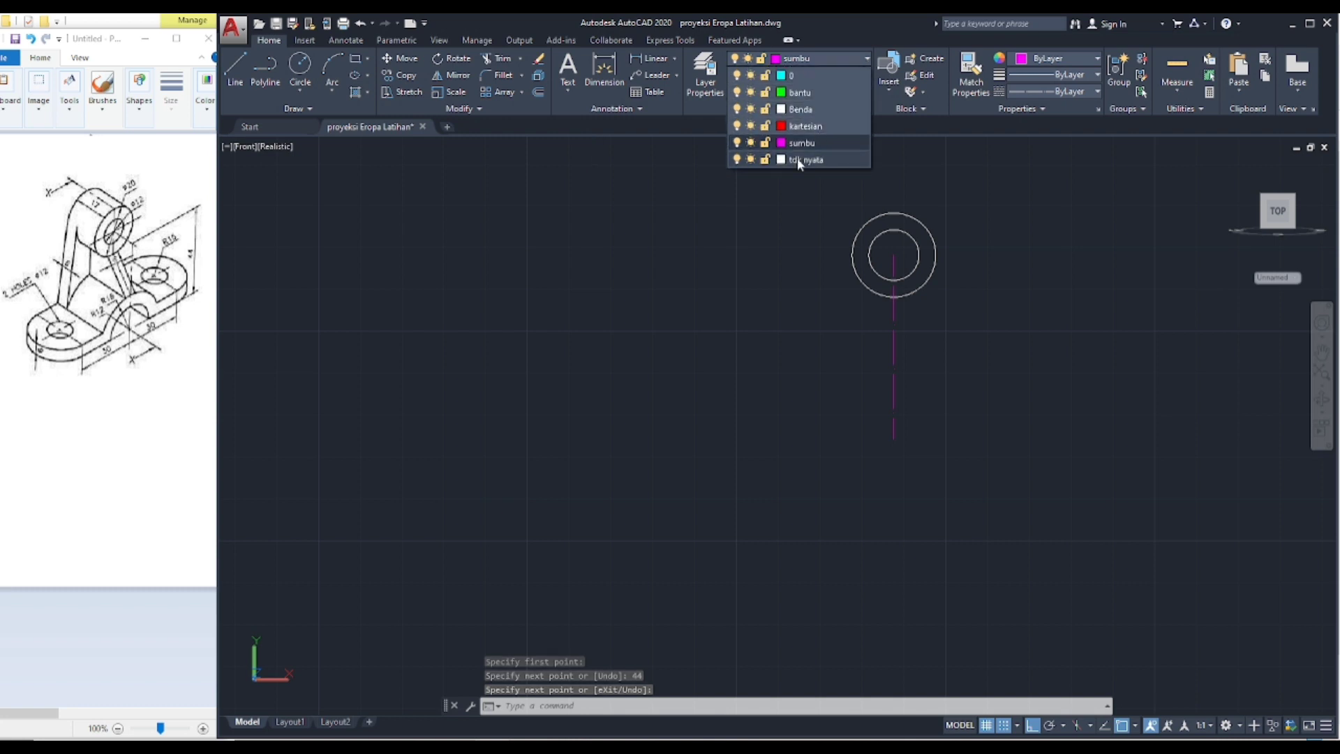
left_click(796, 109)
left_click(300, 67)
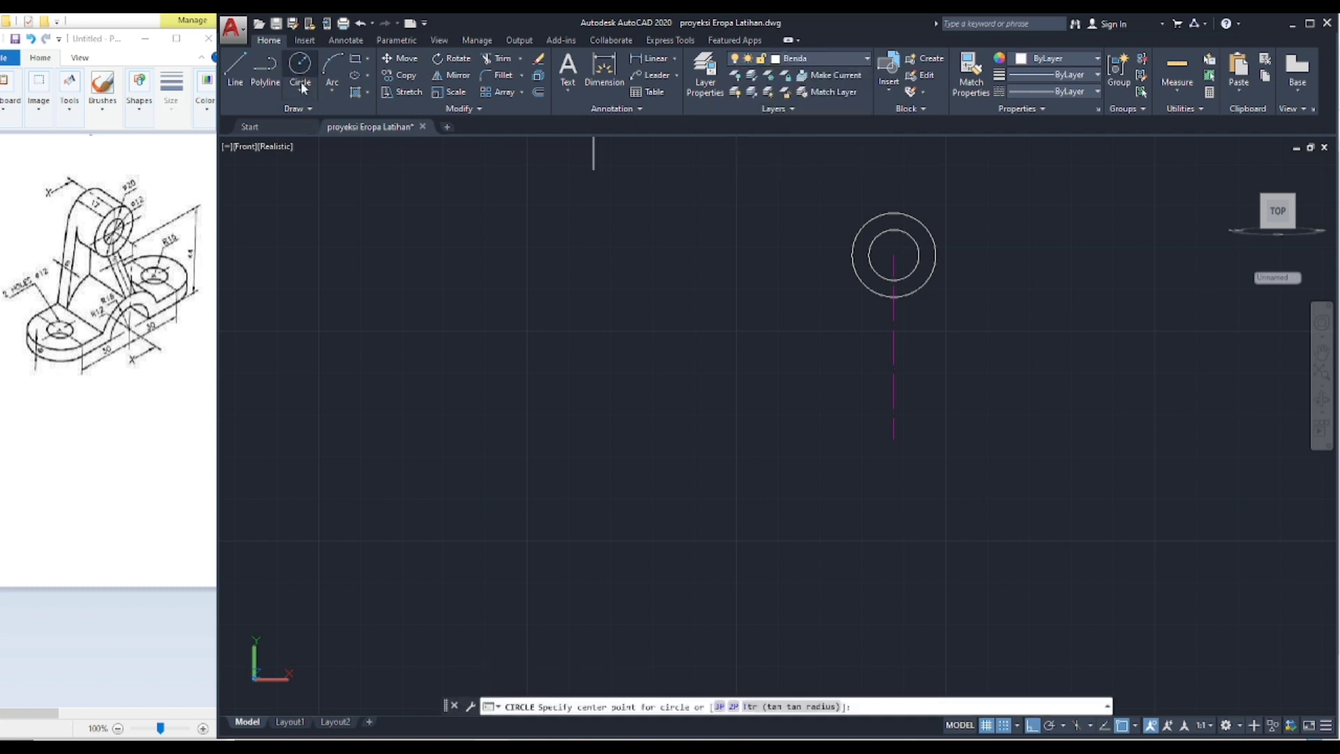
left_click(894, 439)
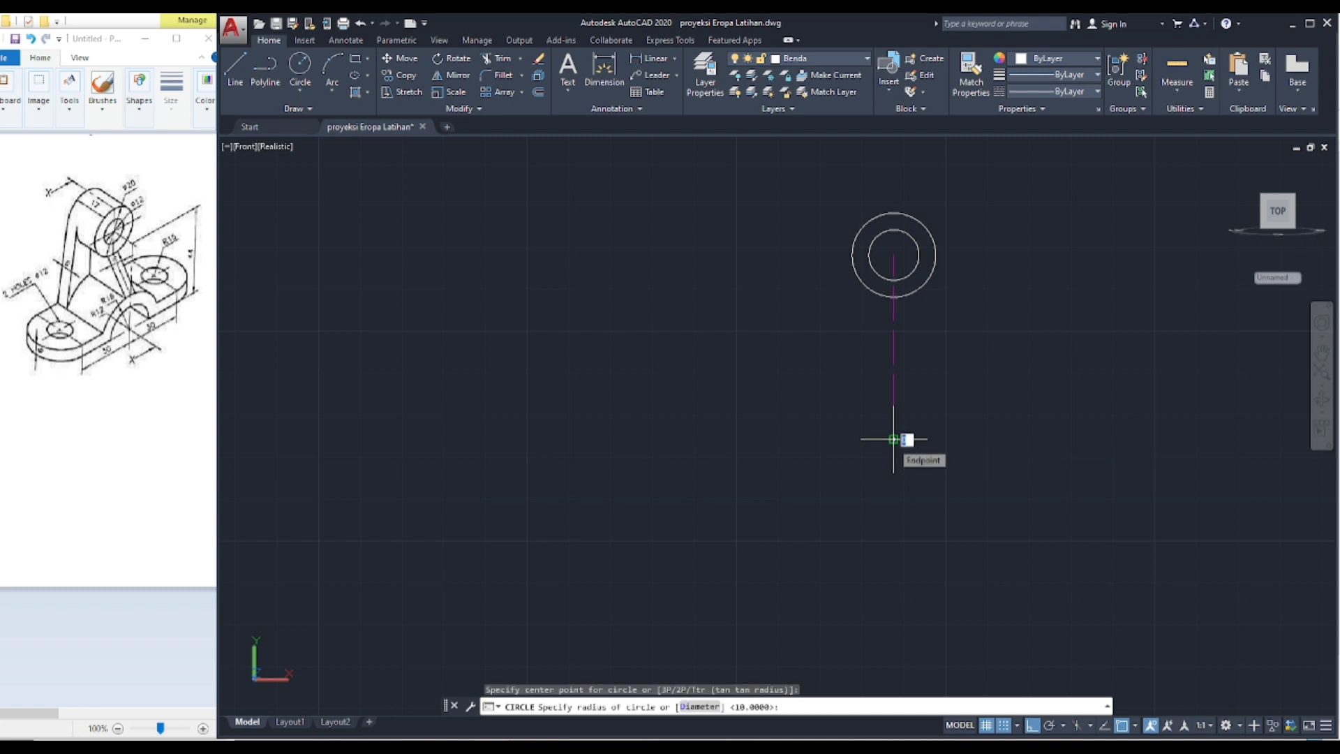
type("12")
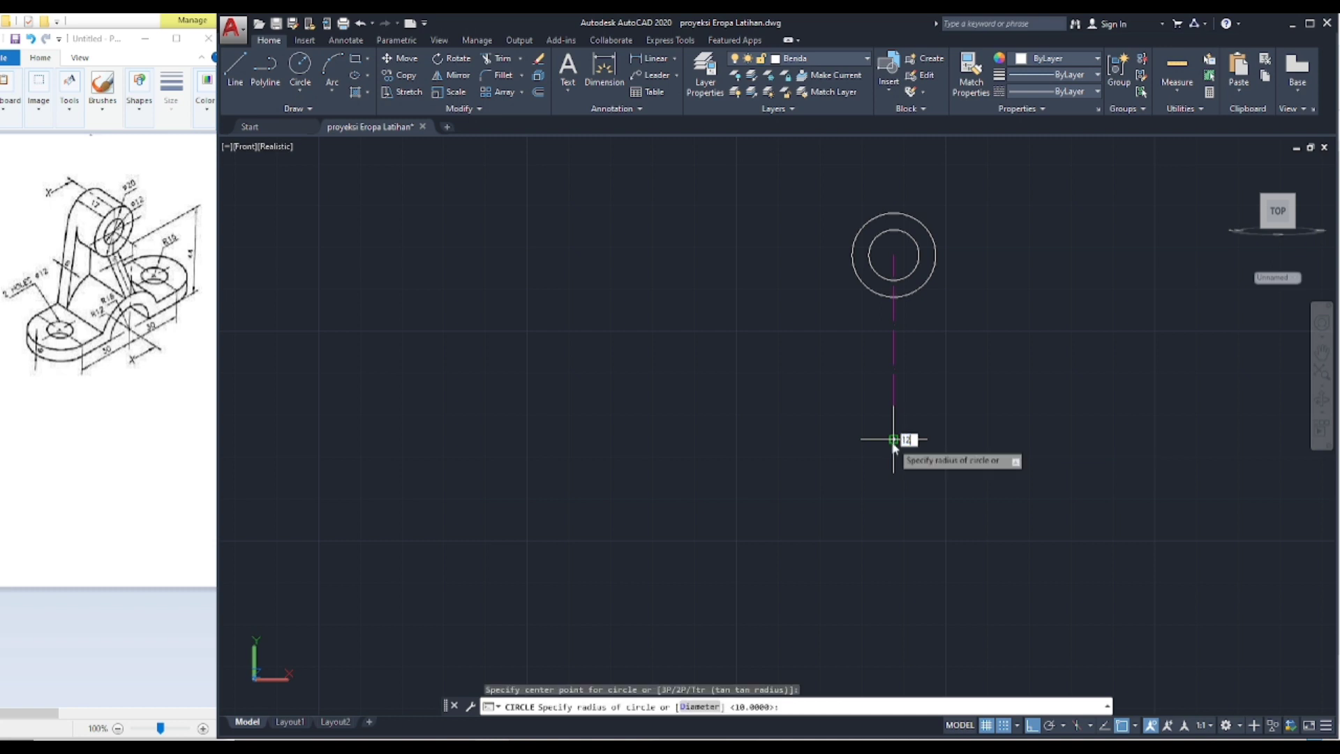
key("Return")
Step: Draw a concentric circle of radius 18 around the radius 12 circle
key("Return")
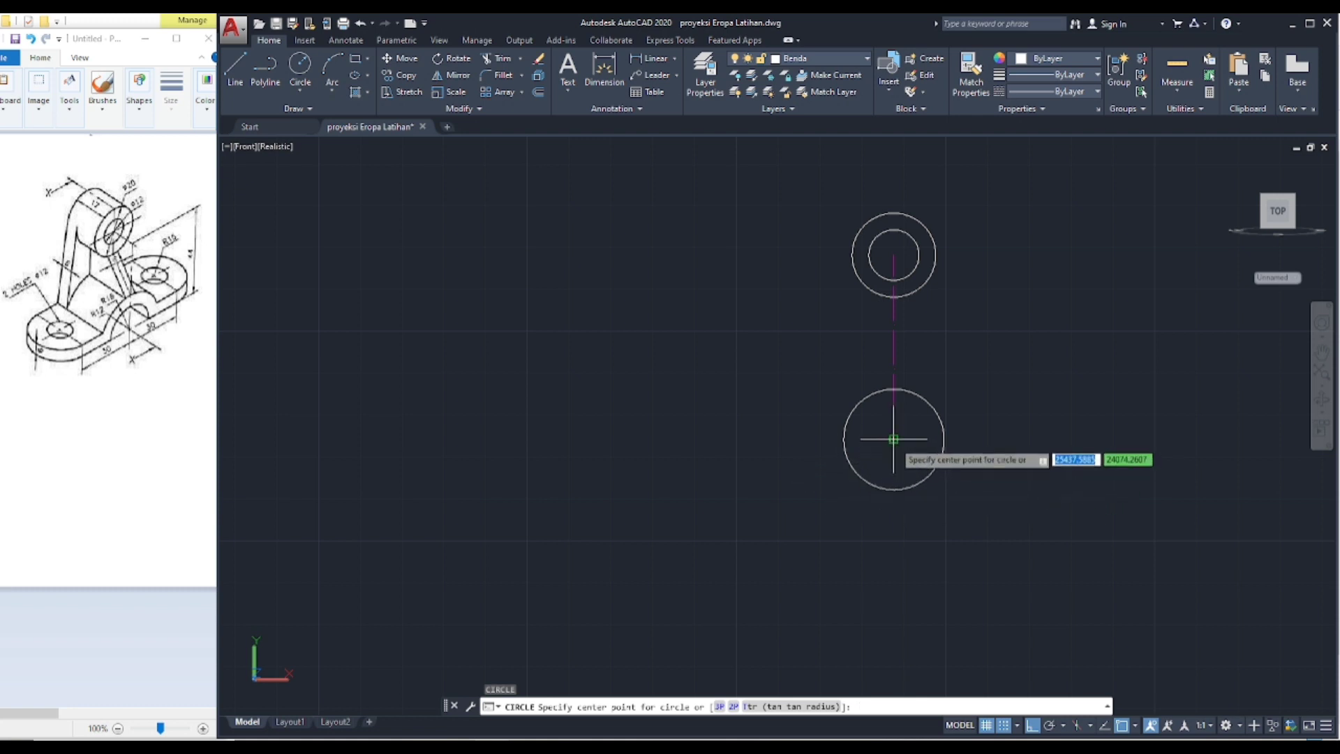
left_click(894, 439)
type("18")
key("Return")
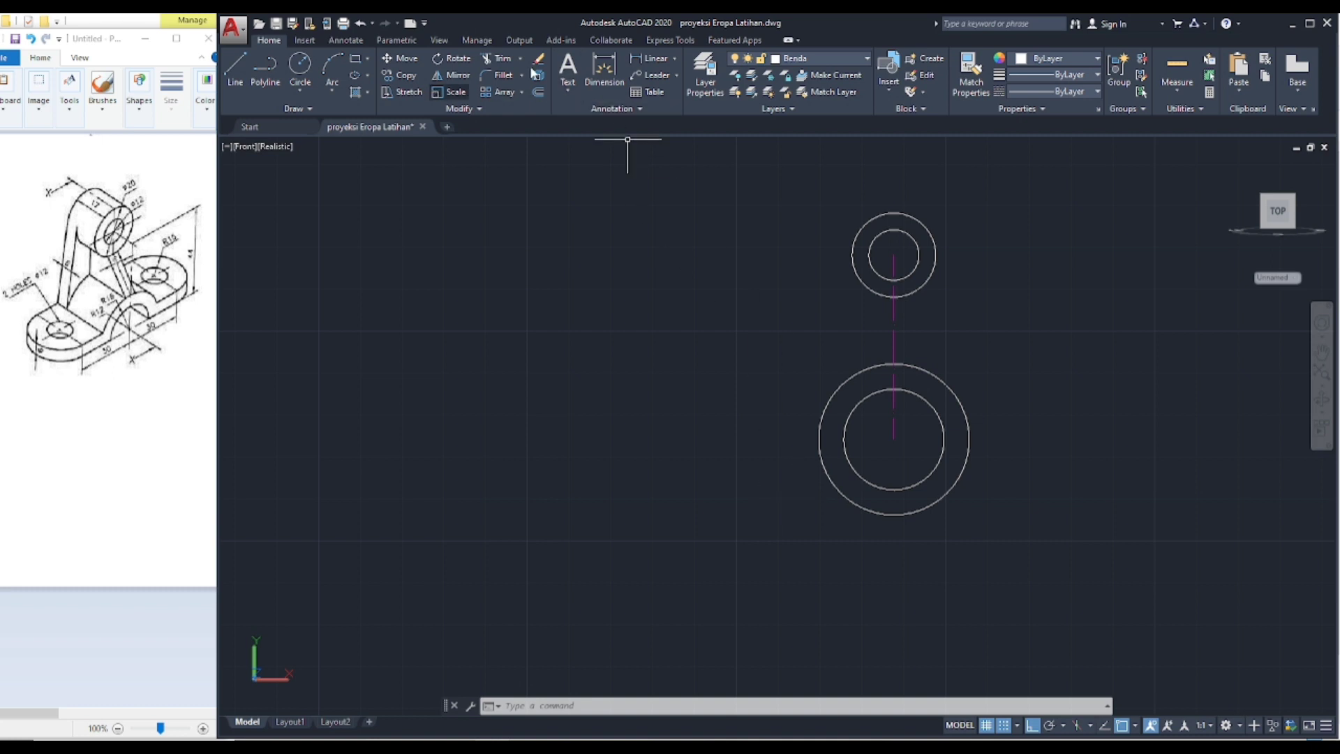
Step: Draw the base flange outline from the radius 12 circle's right quadrant: 45 right, 6 up, and back left into the radius 18 circle
left_click(235, 64)
left_click(961, 438)
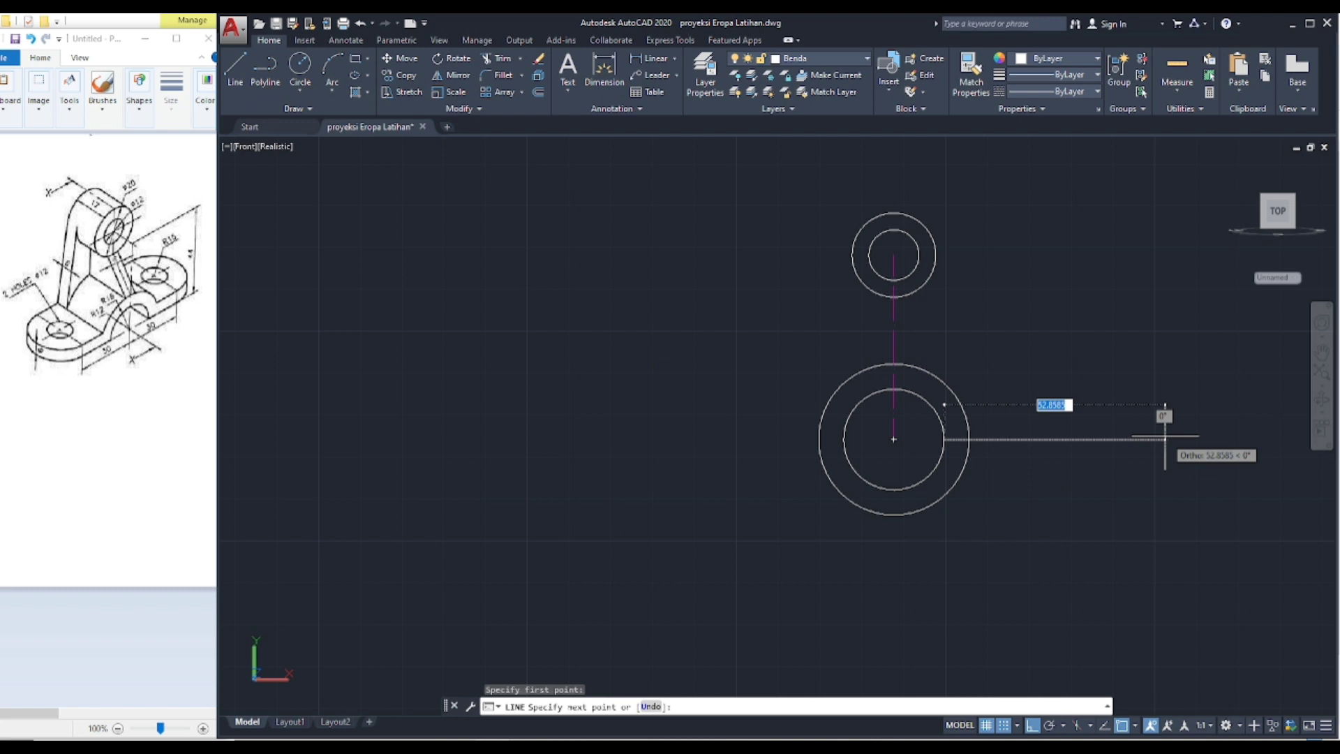
type("45")
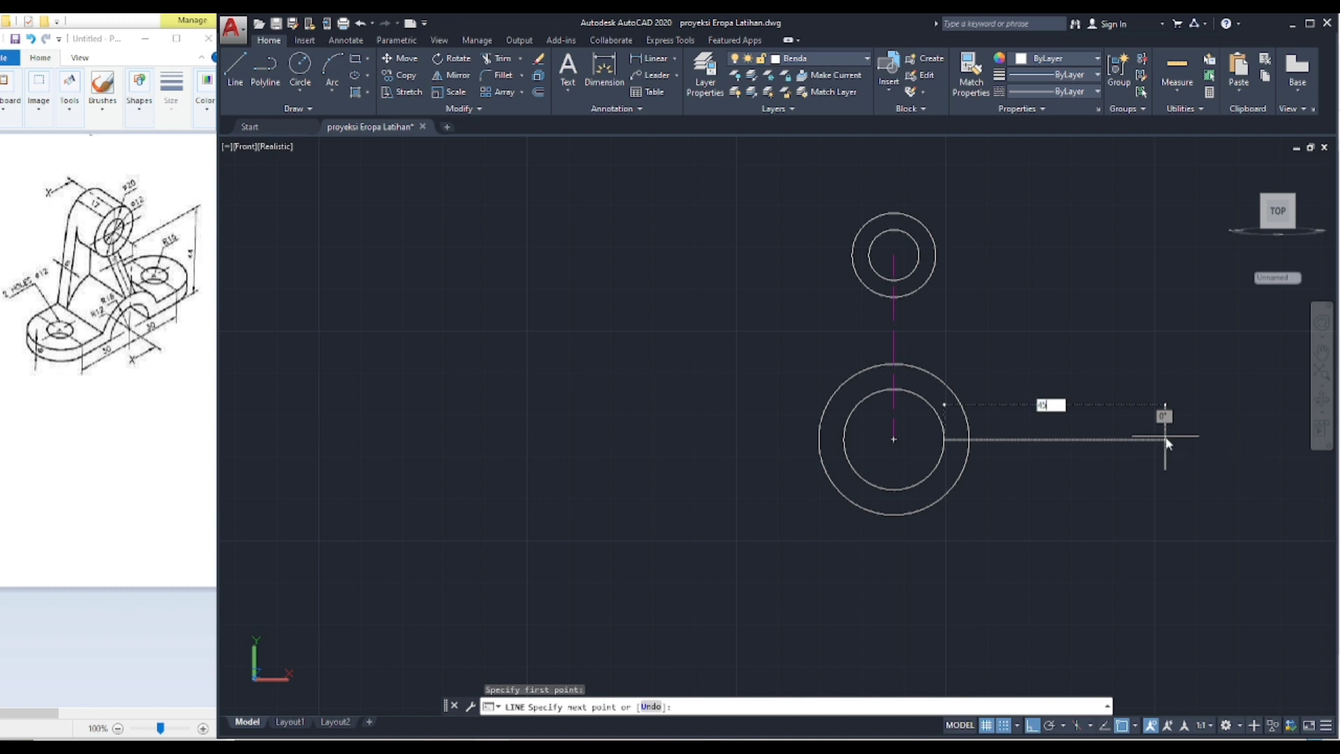
key("Return")
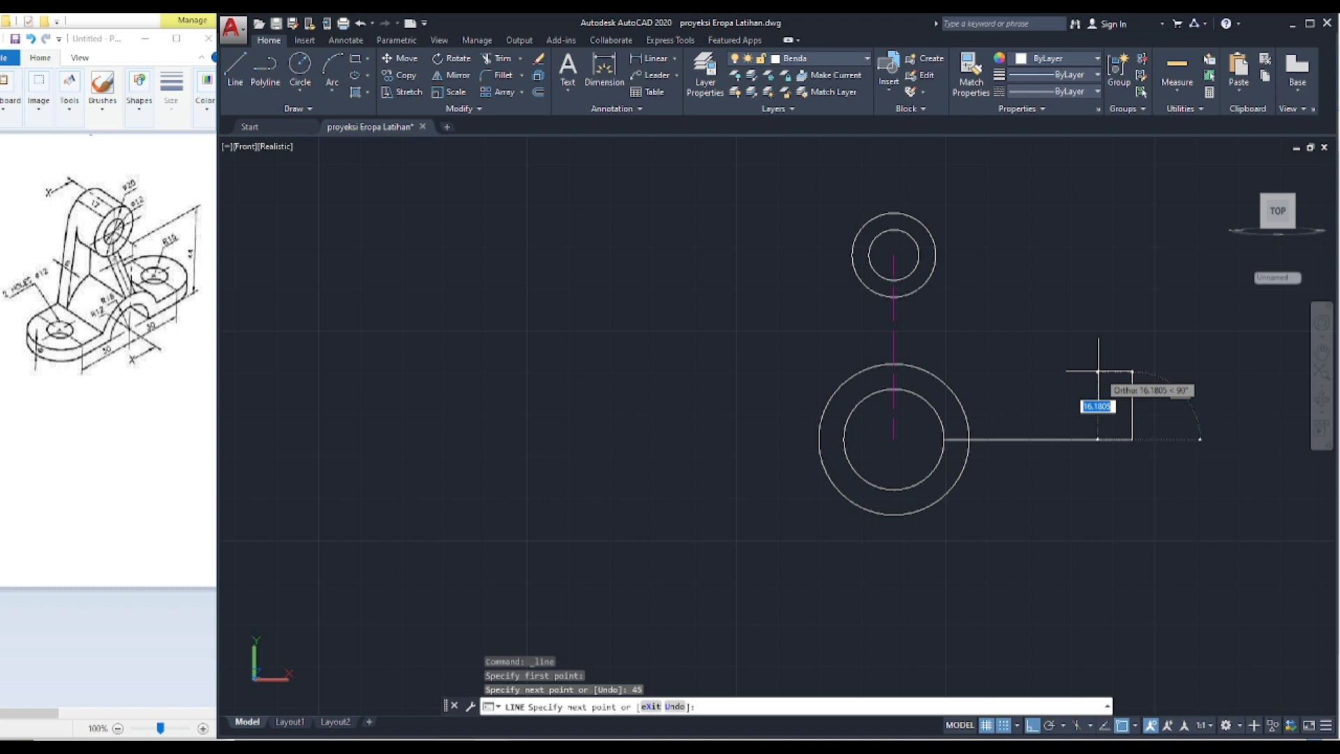
type("6")
key("Return")
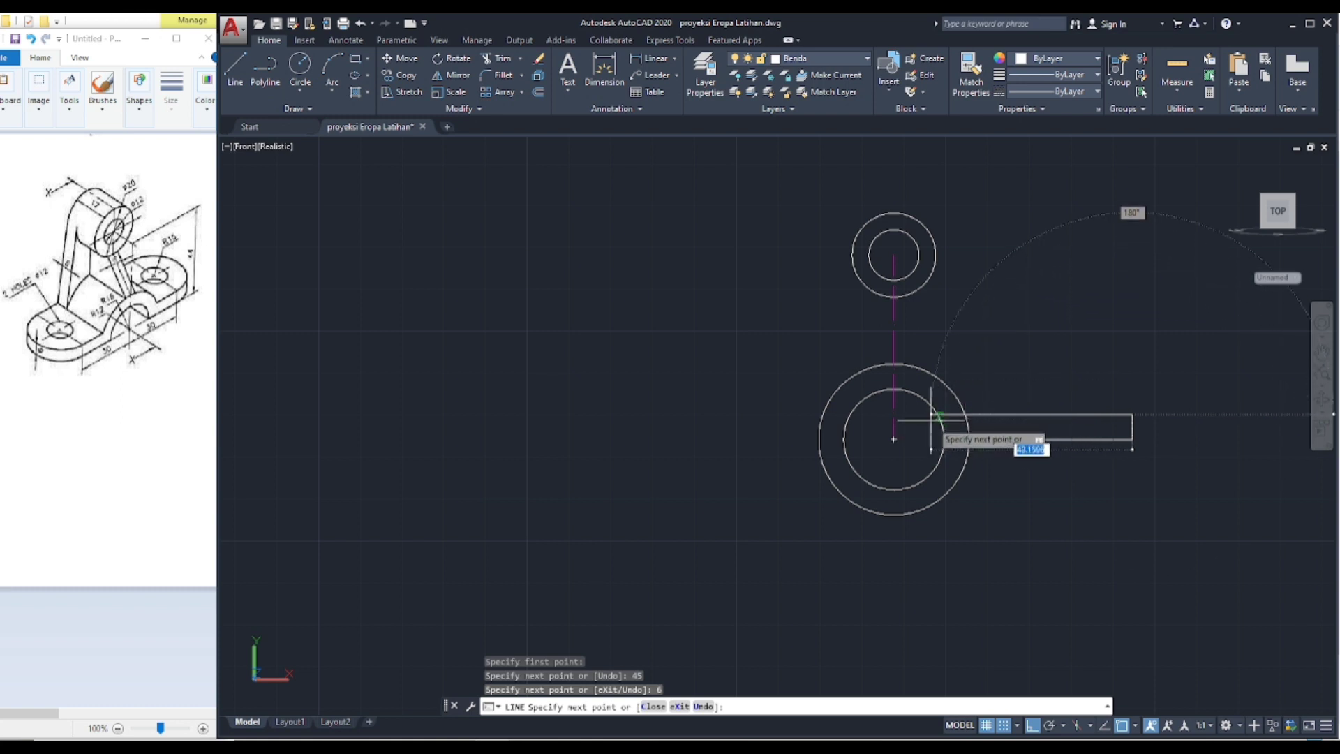
left_click(951, 416)
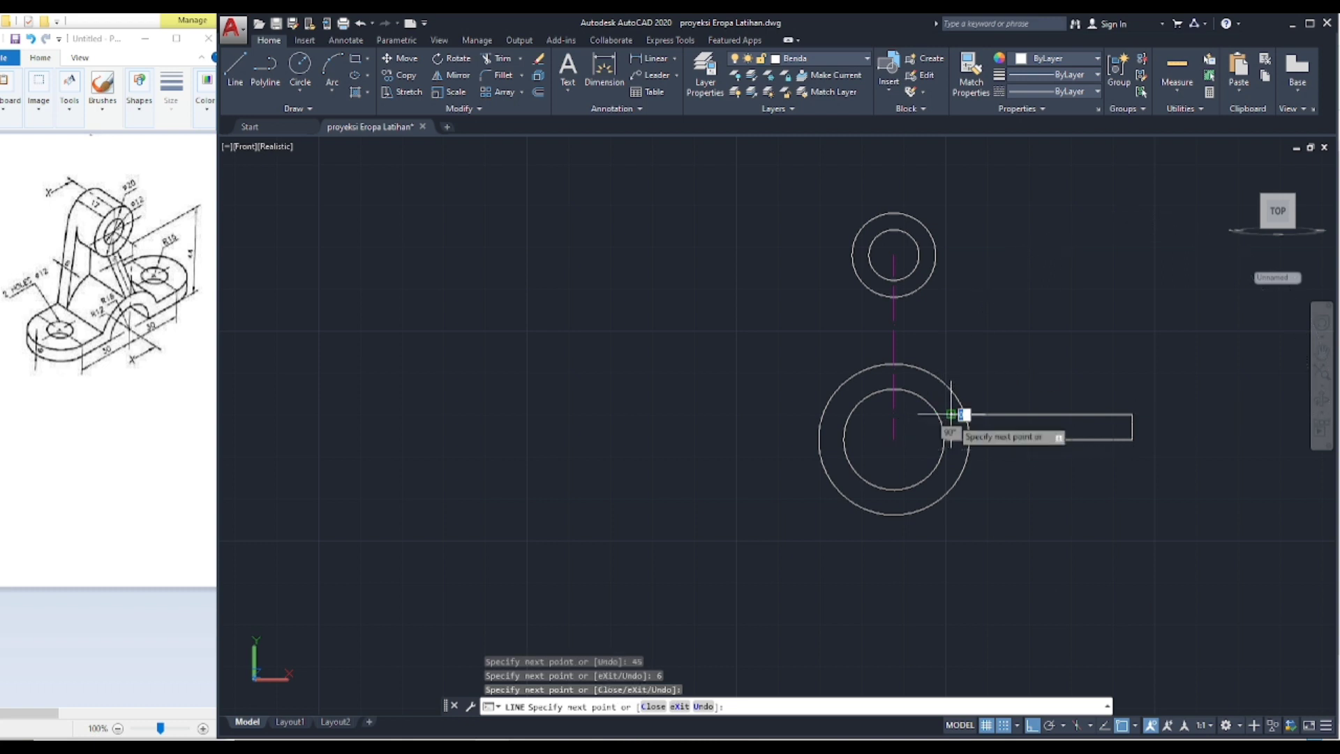
key("Return")
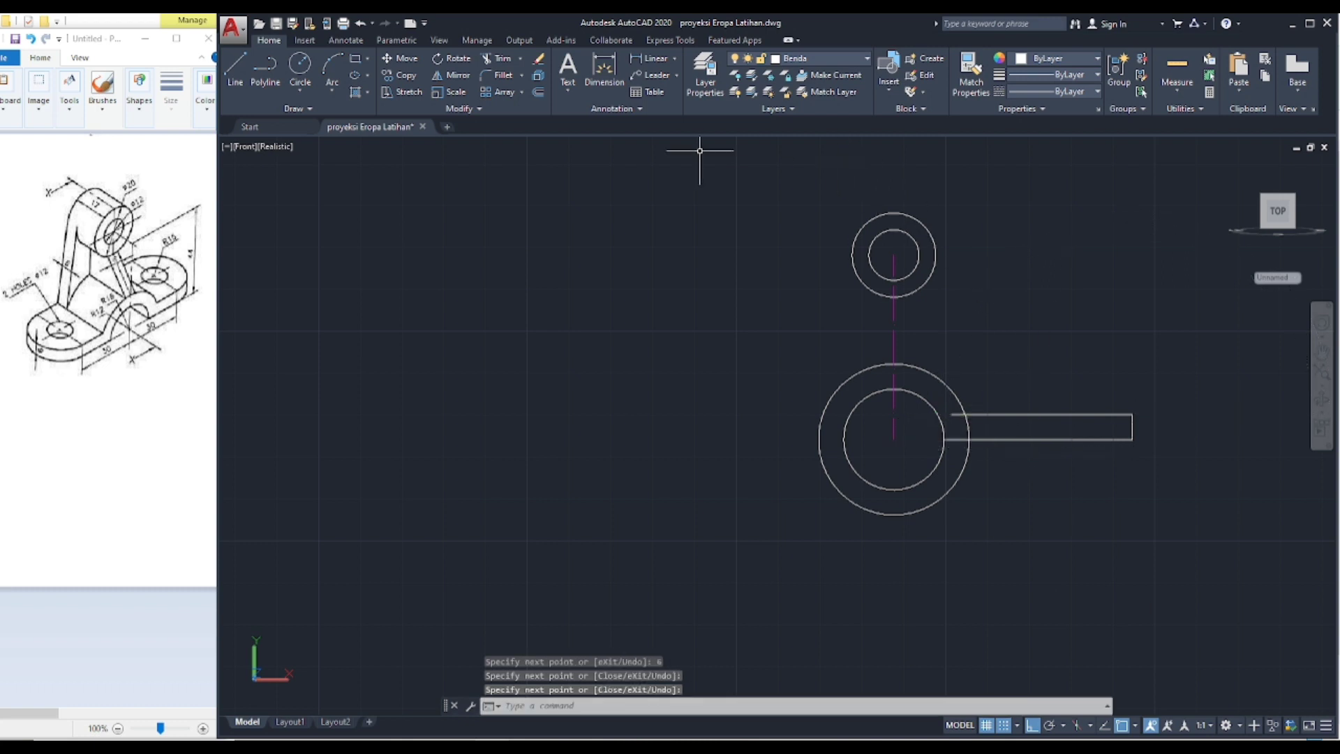
Step: Trim the flange's upper line inside the radius 18 circle and the part of that circle lying between the flange lines
left_click(497, 58)
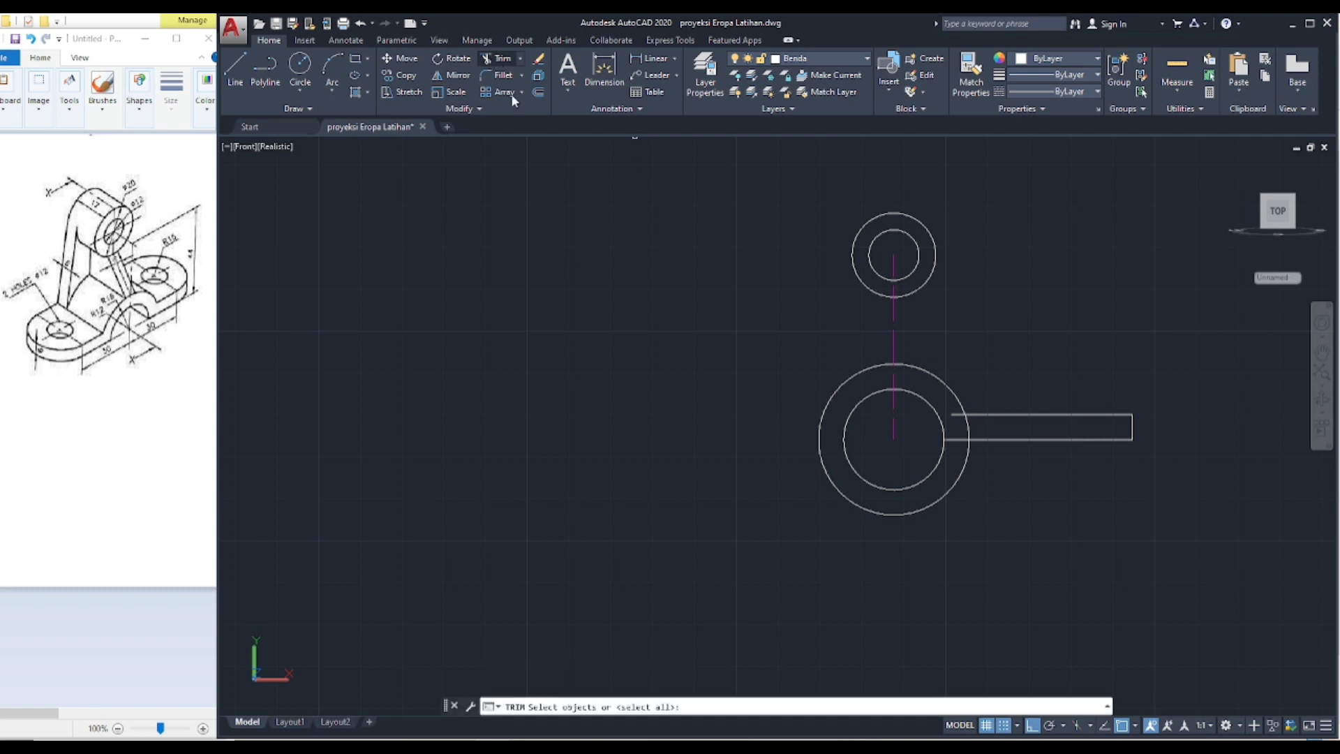
left_click(967, 422)
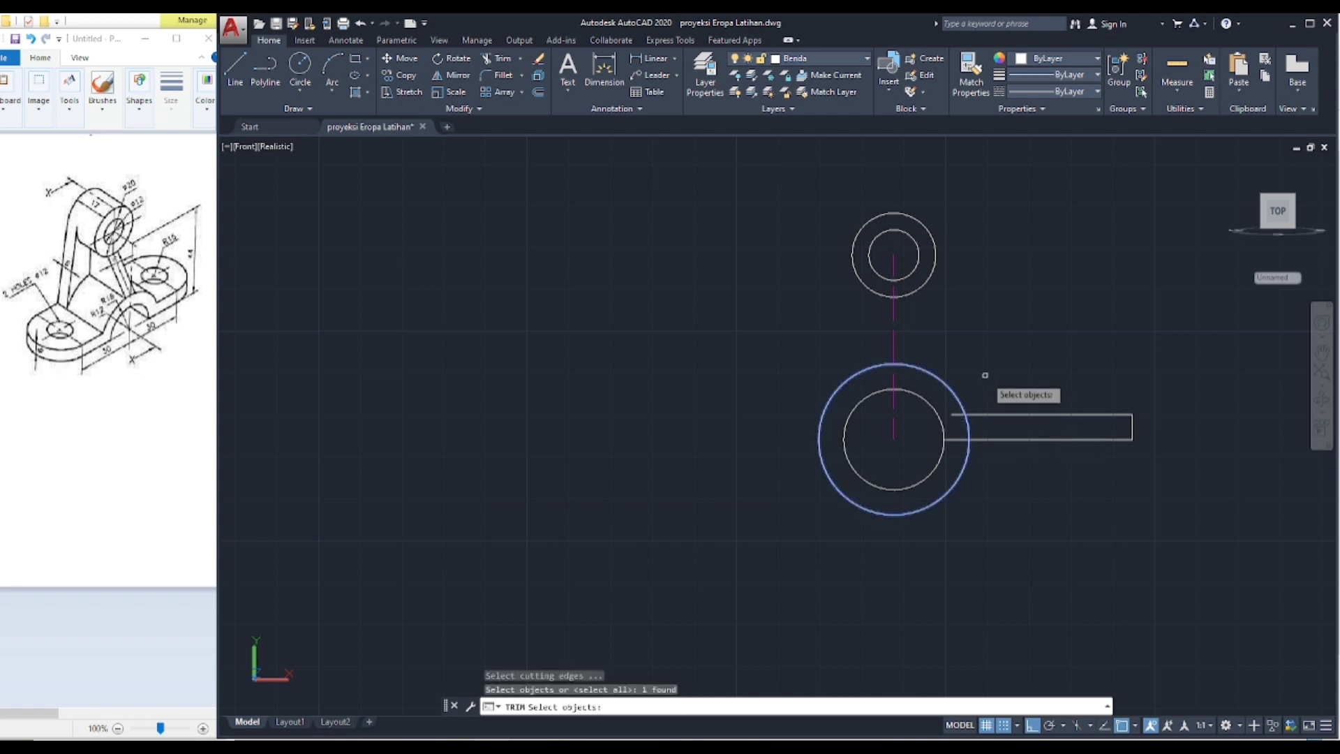
key("Return")
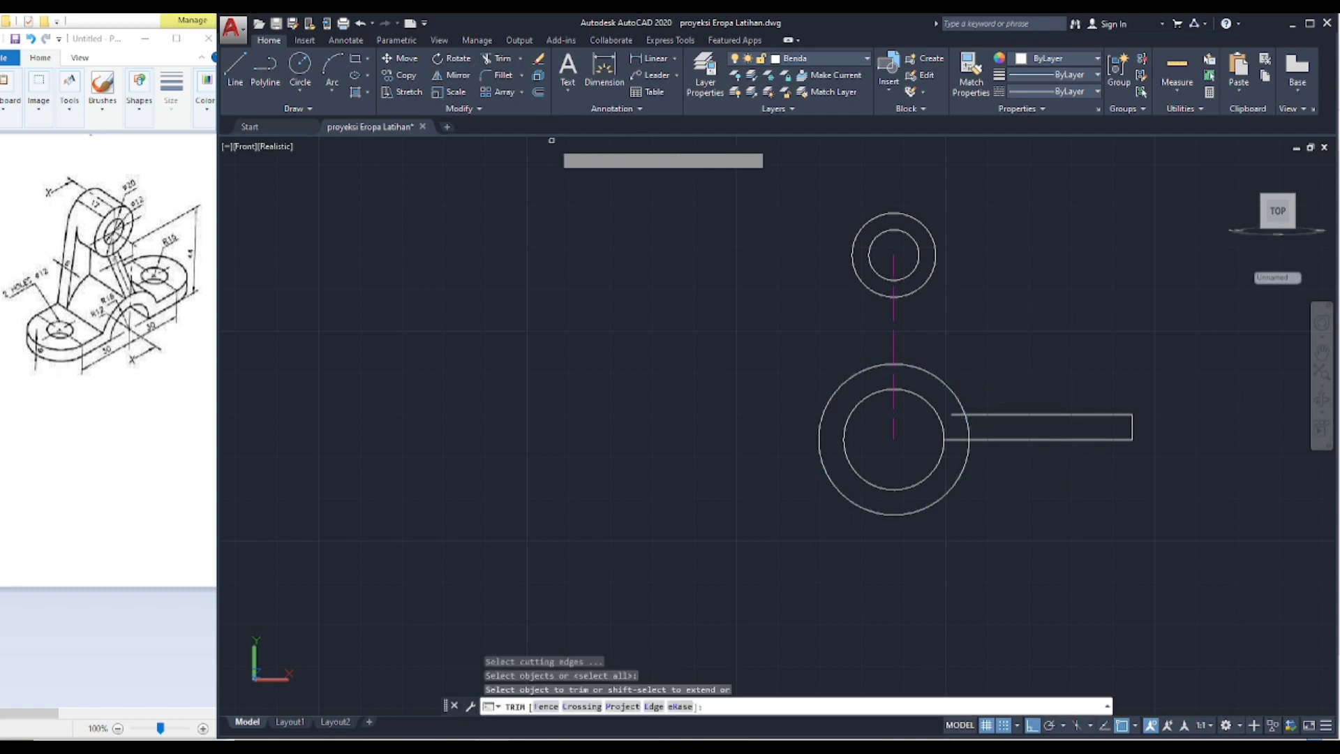
left_click(958, 415)
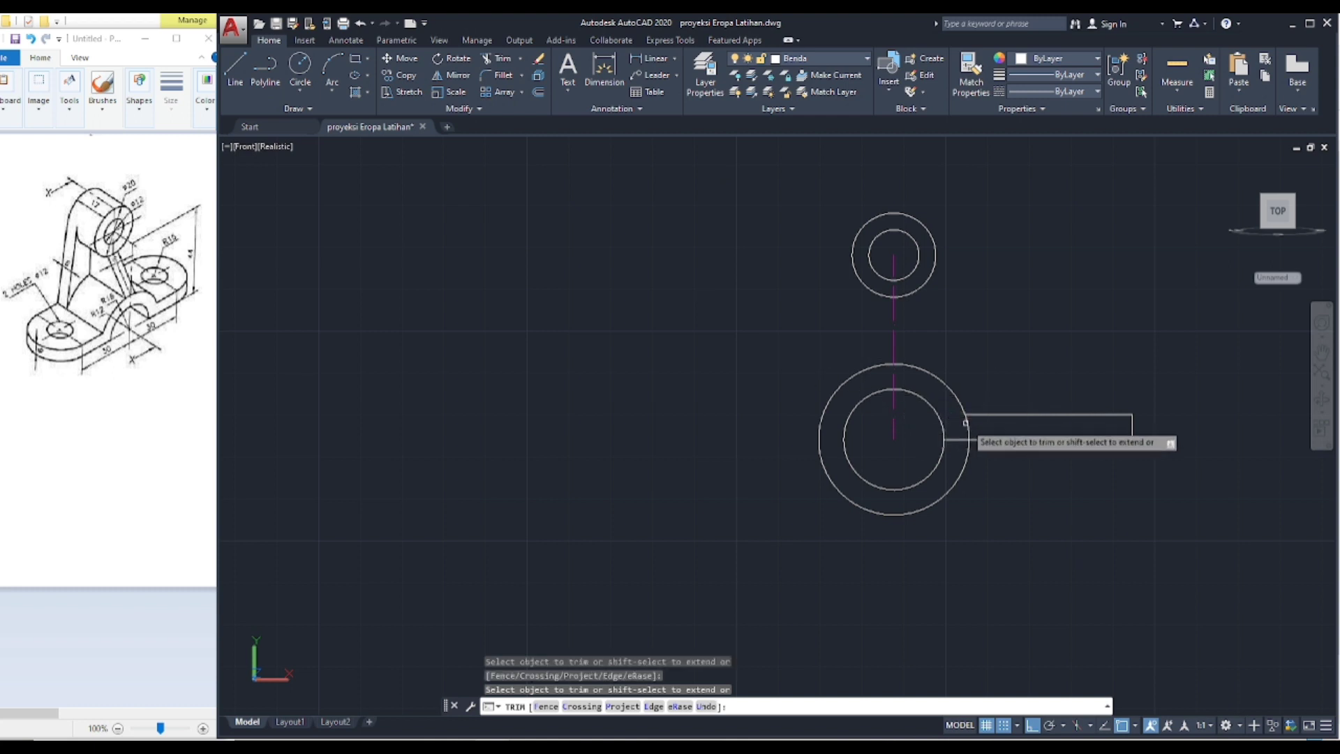
left_click(965, 422)
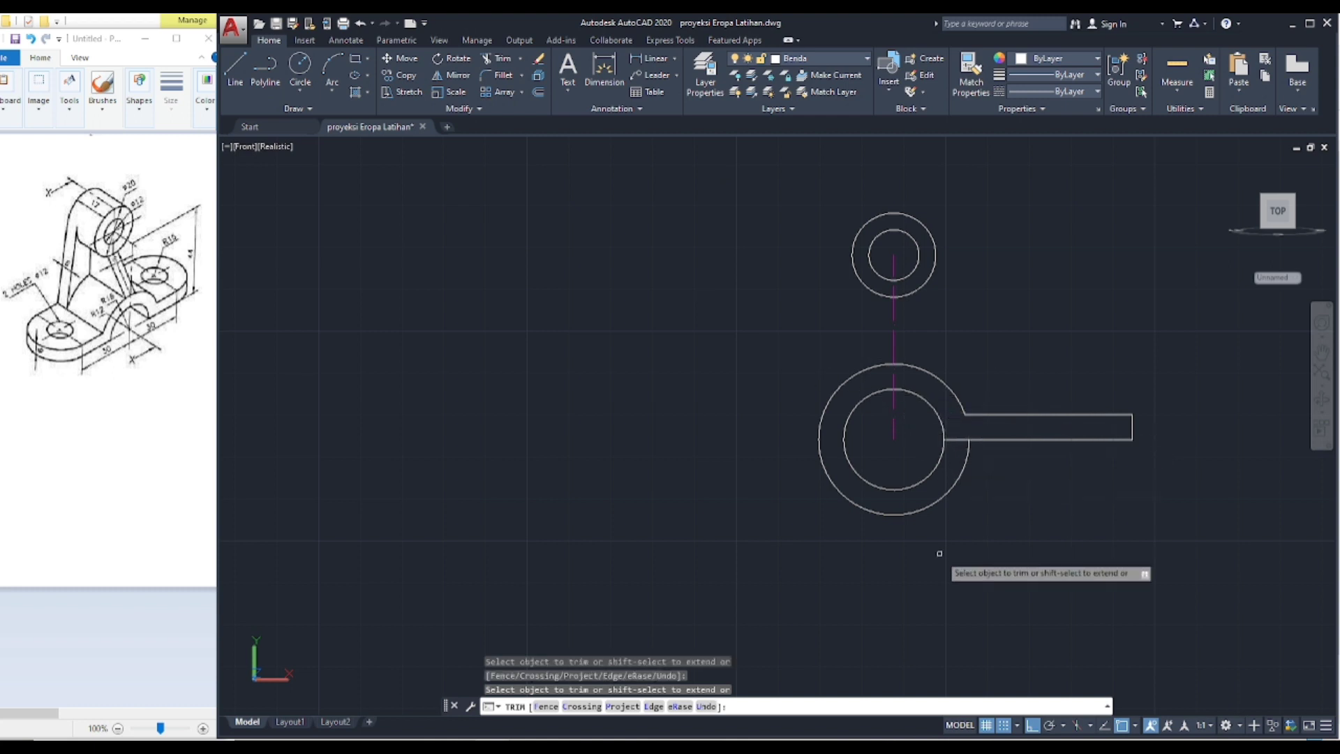
key("Escape")
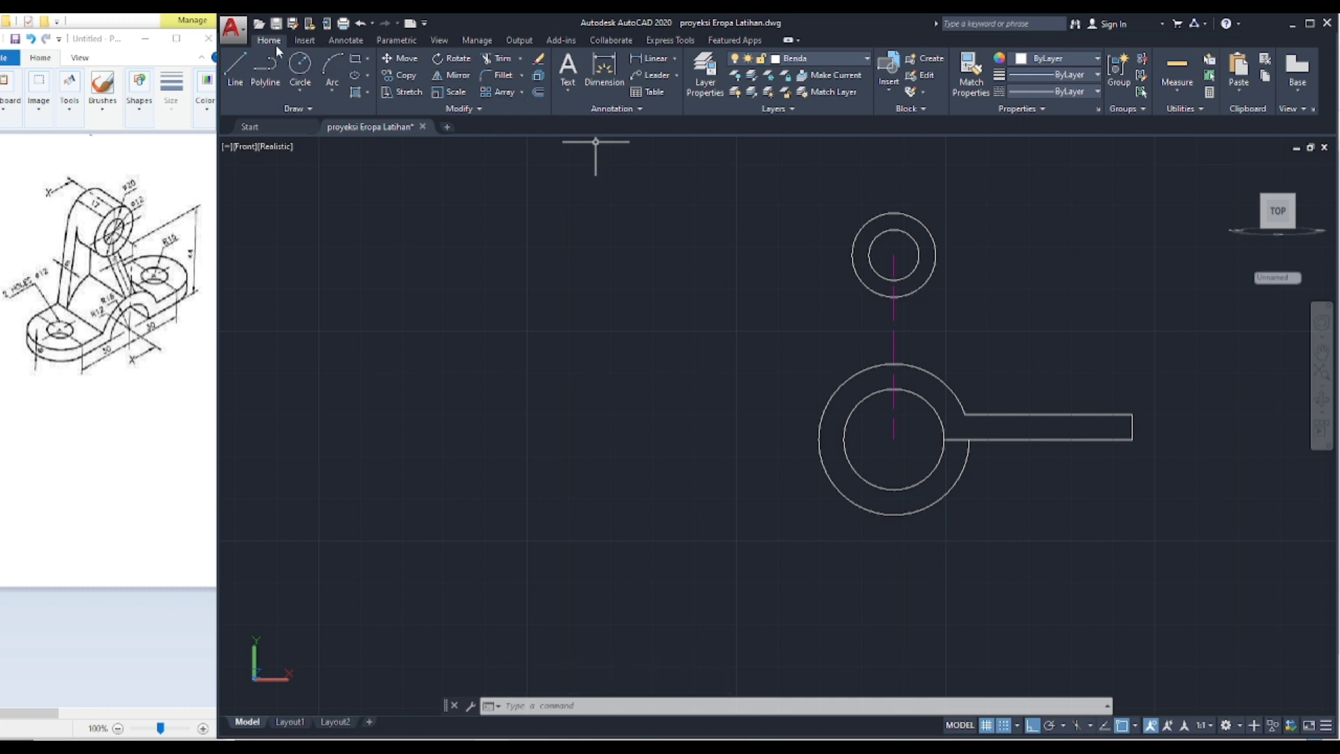
Step: Draw a slanted line from the upper outer circle's right quadrant to the corner where the flange's top line meets the large circle
left_click(243, 59)
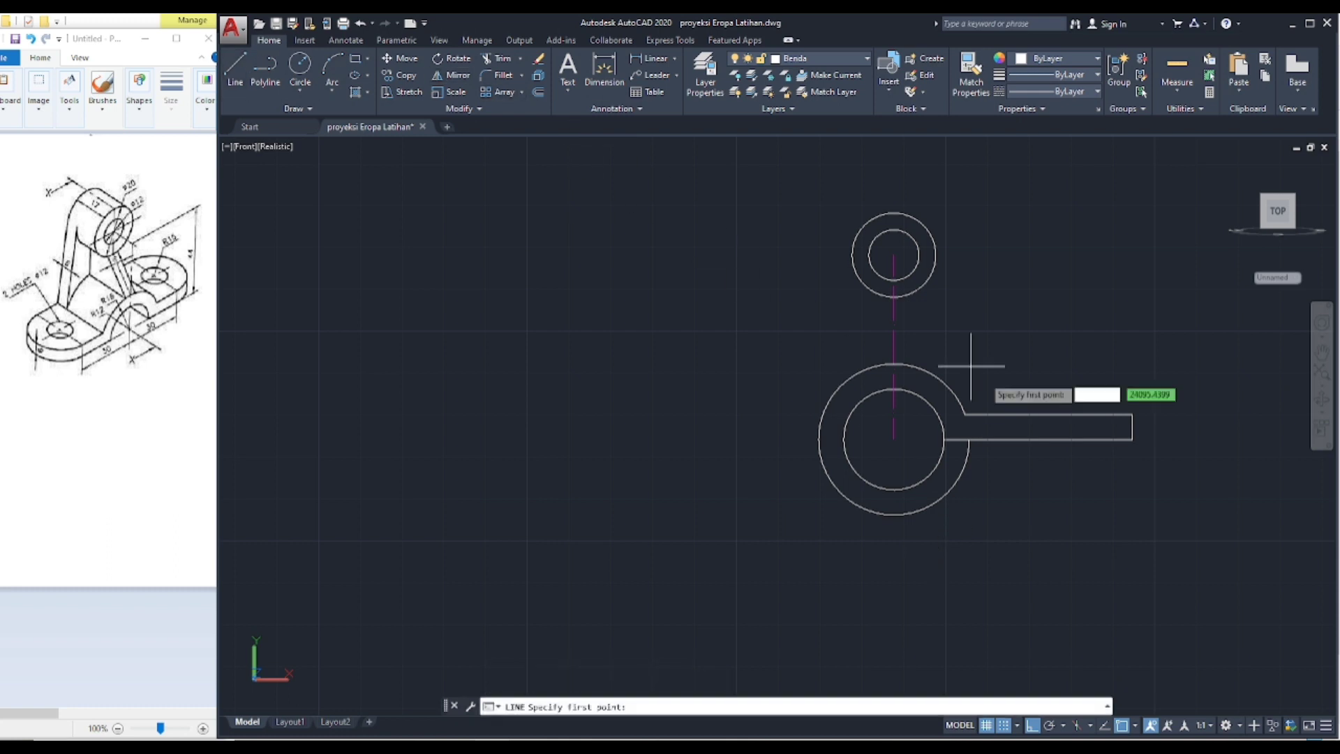
left_click(936, 254)
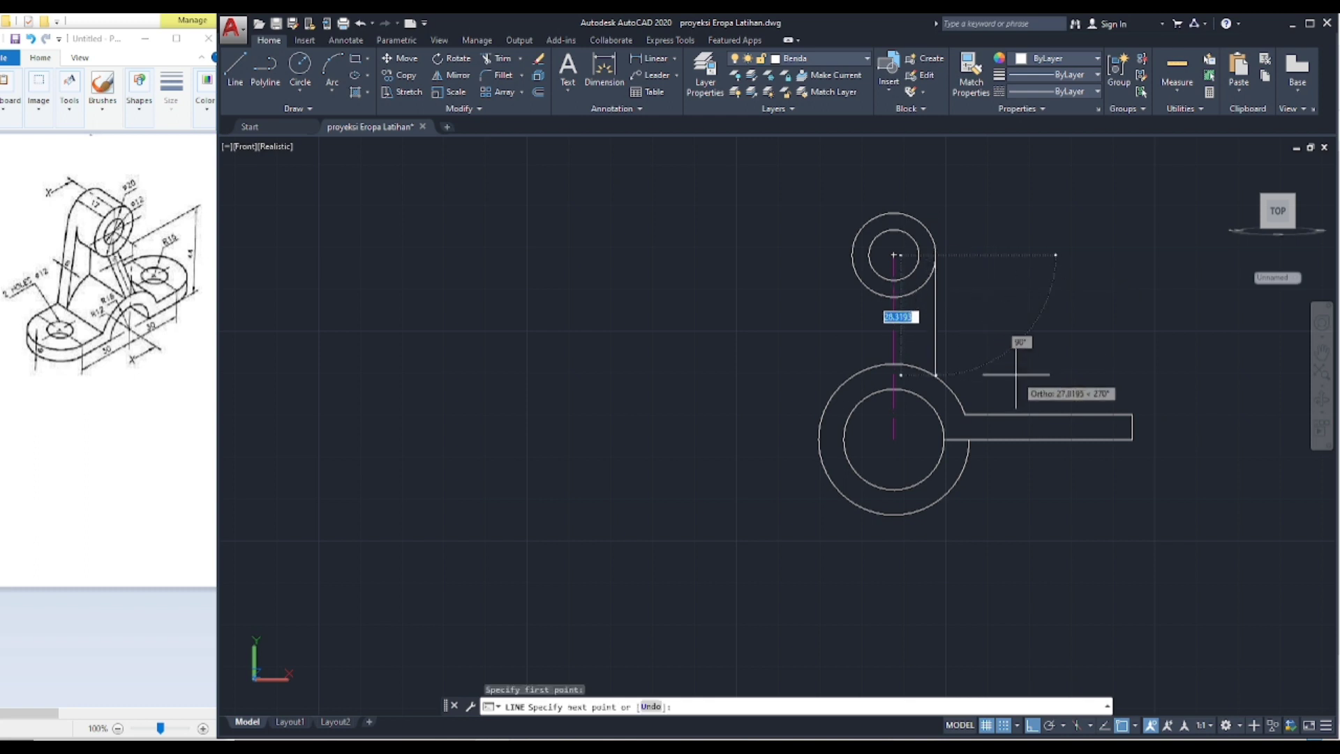
left_click(965, 415)
key("Return")
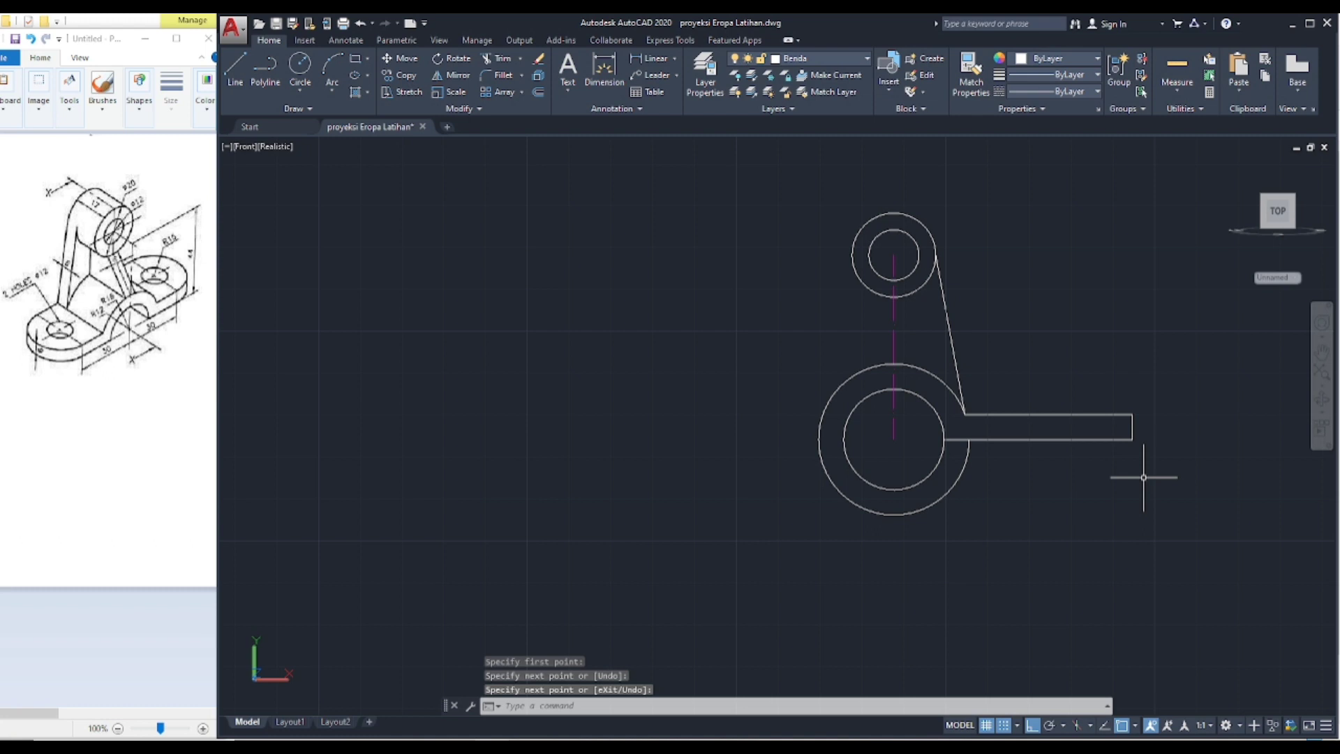
Step: Draw a vertical centre line about 14 long on layer sumbu, downward from a point 15 inward from the middle of the flange's outer end
left_click(234, 61)
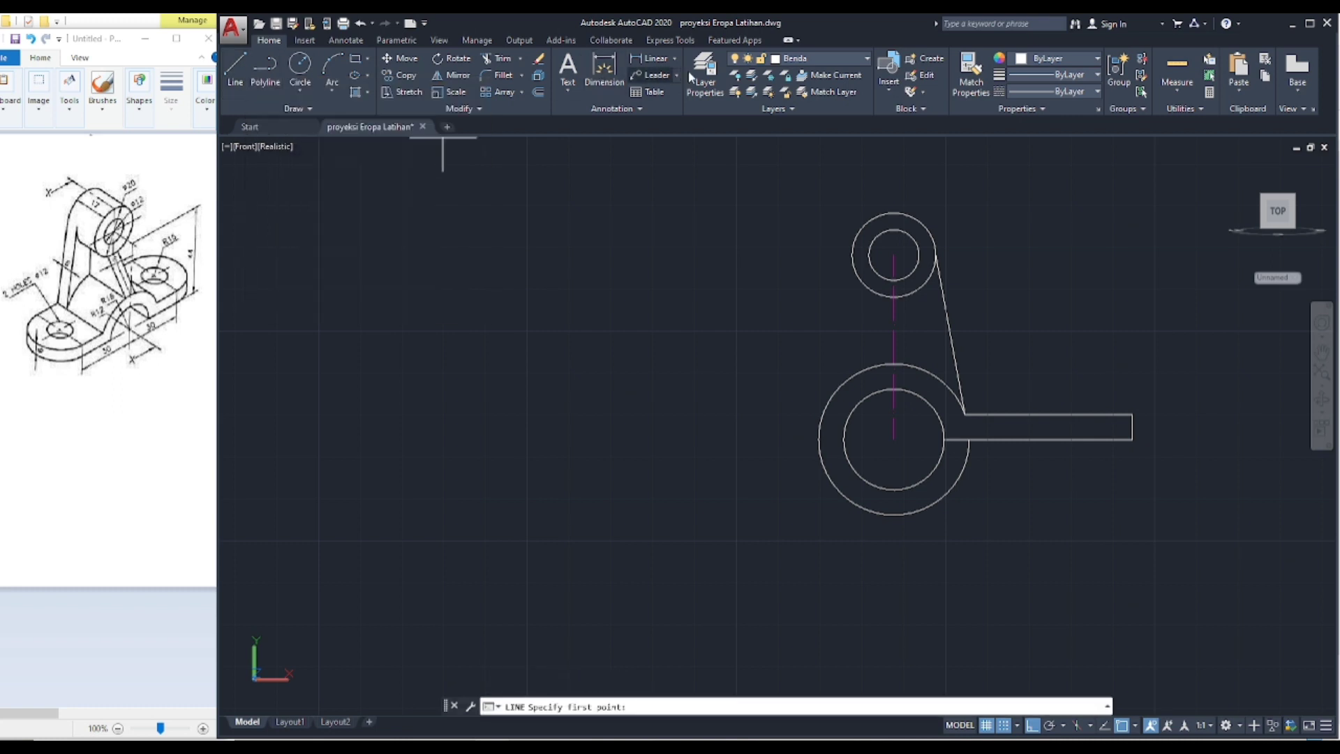
left_click(869, 63)
left_click(808, 140)
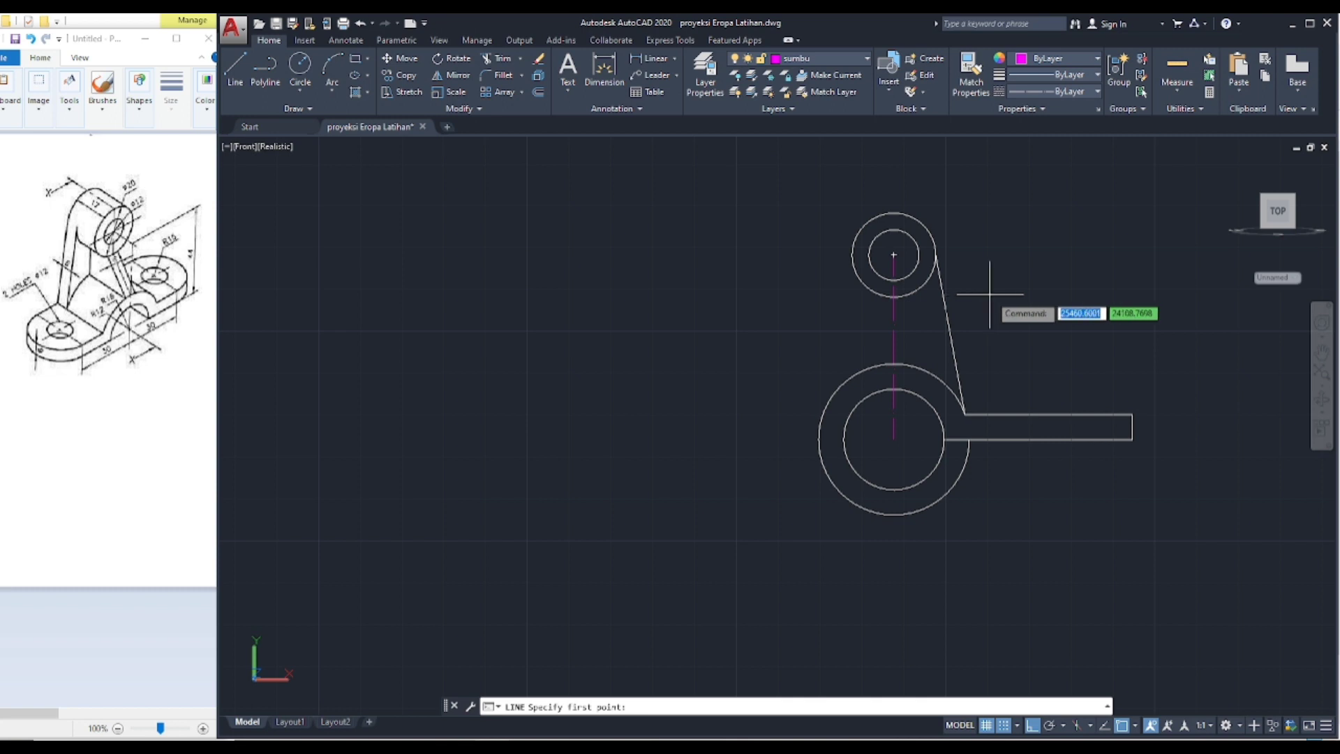
right_click(1148, 199, "shift")
left_click(1167, 222)
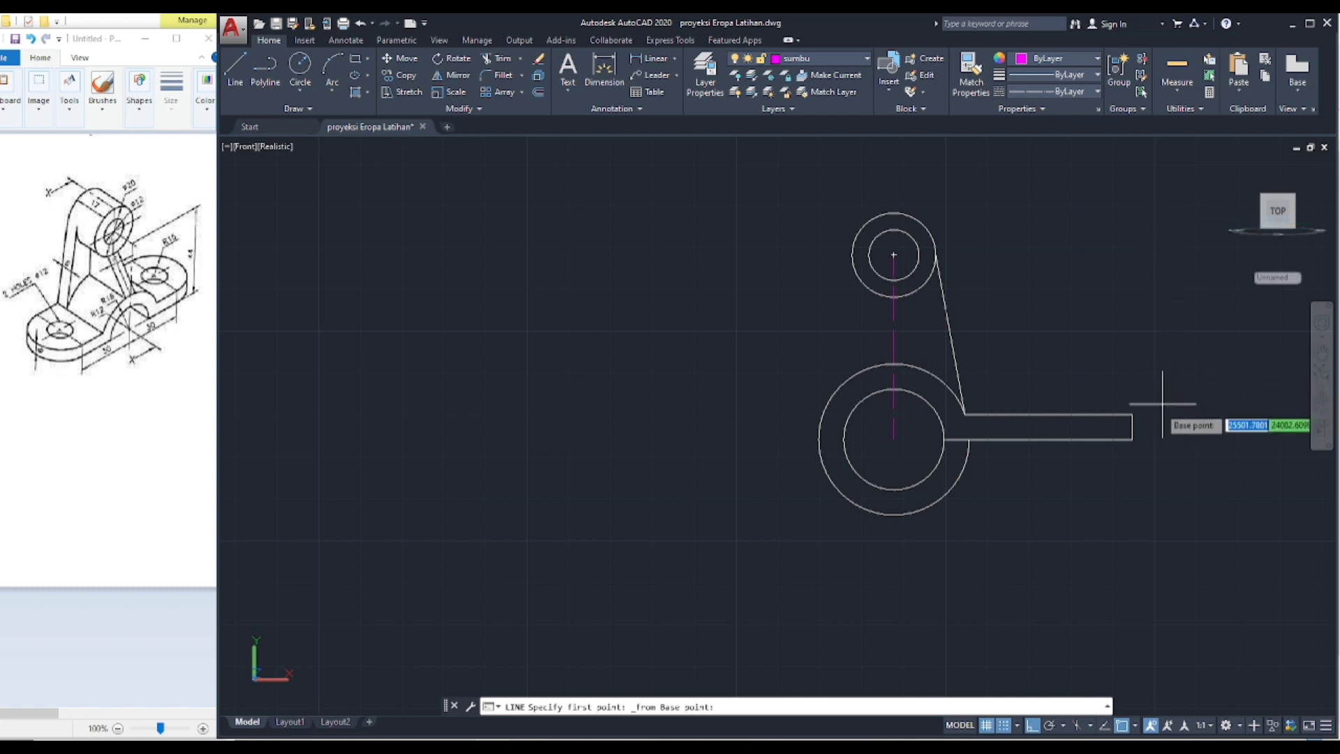
left_click(1132, 414)
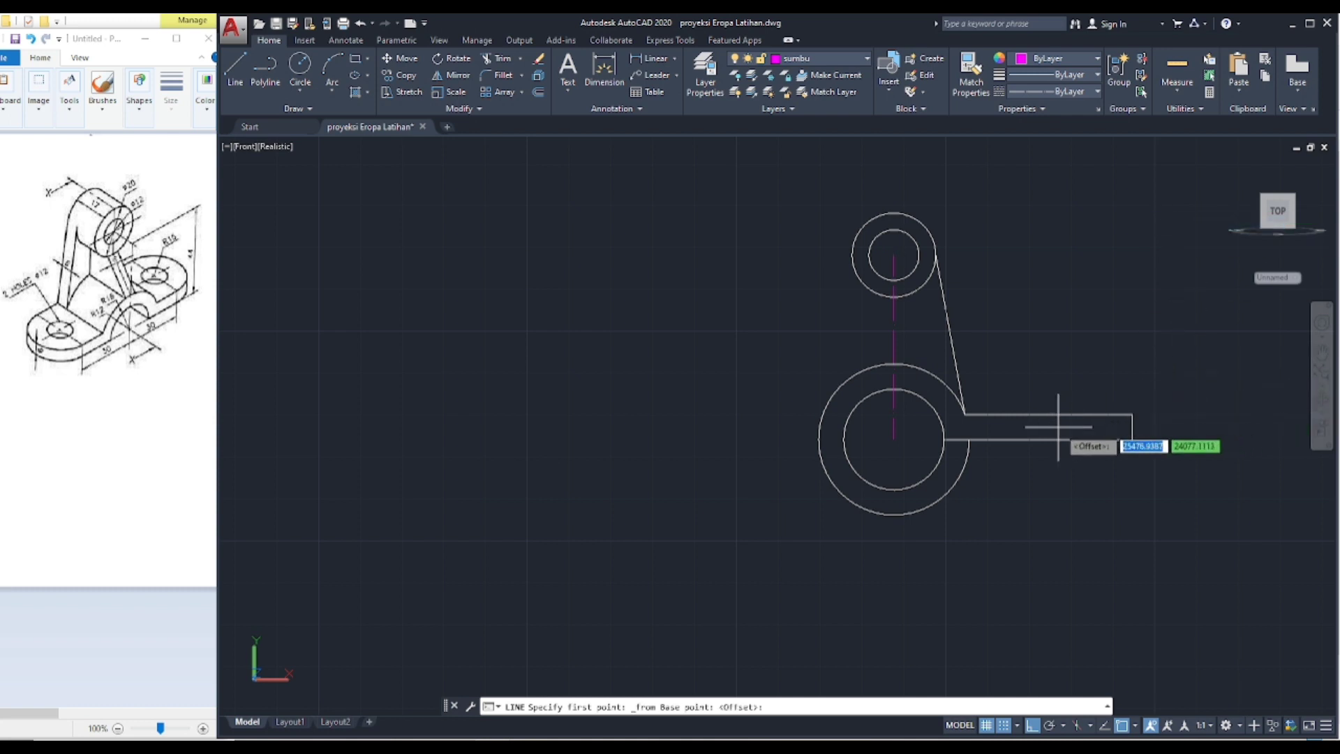
type("15")
key("Return")
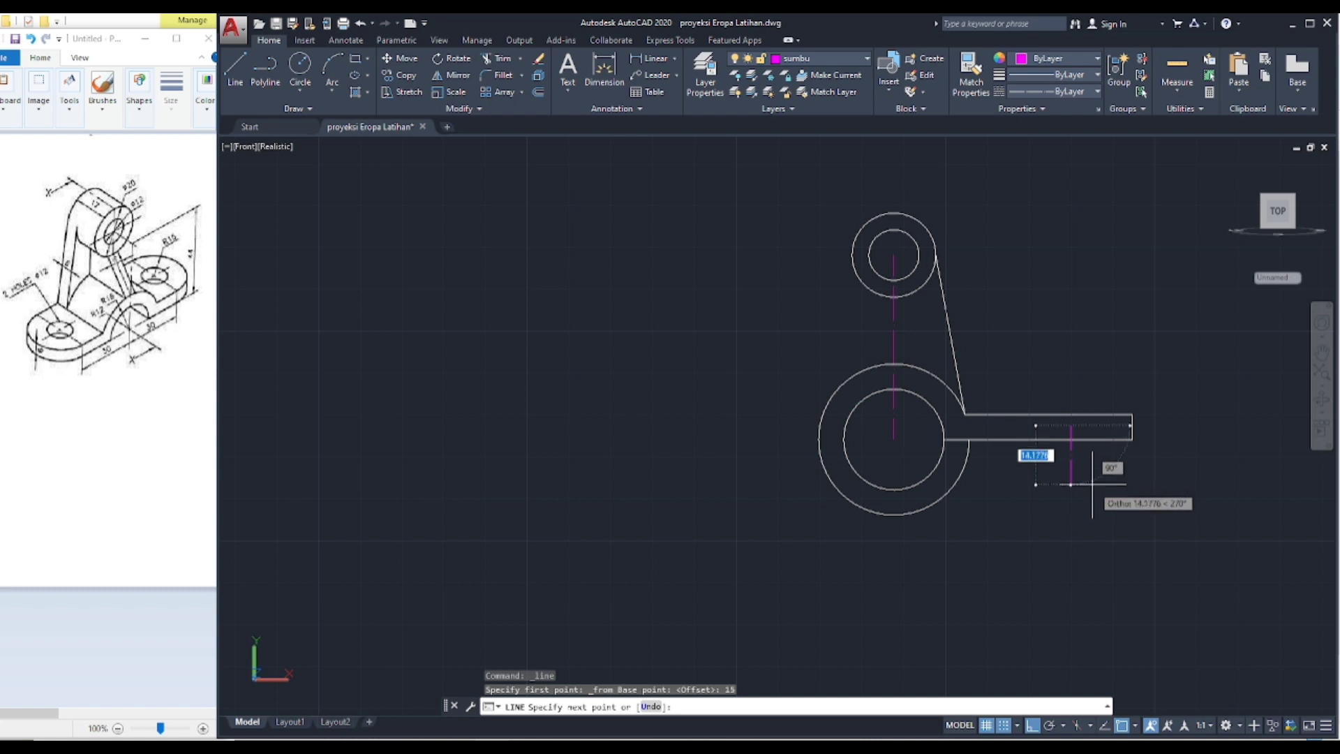
left_click(1092, 483)
key("Return")
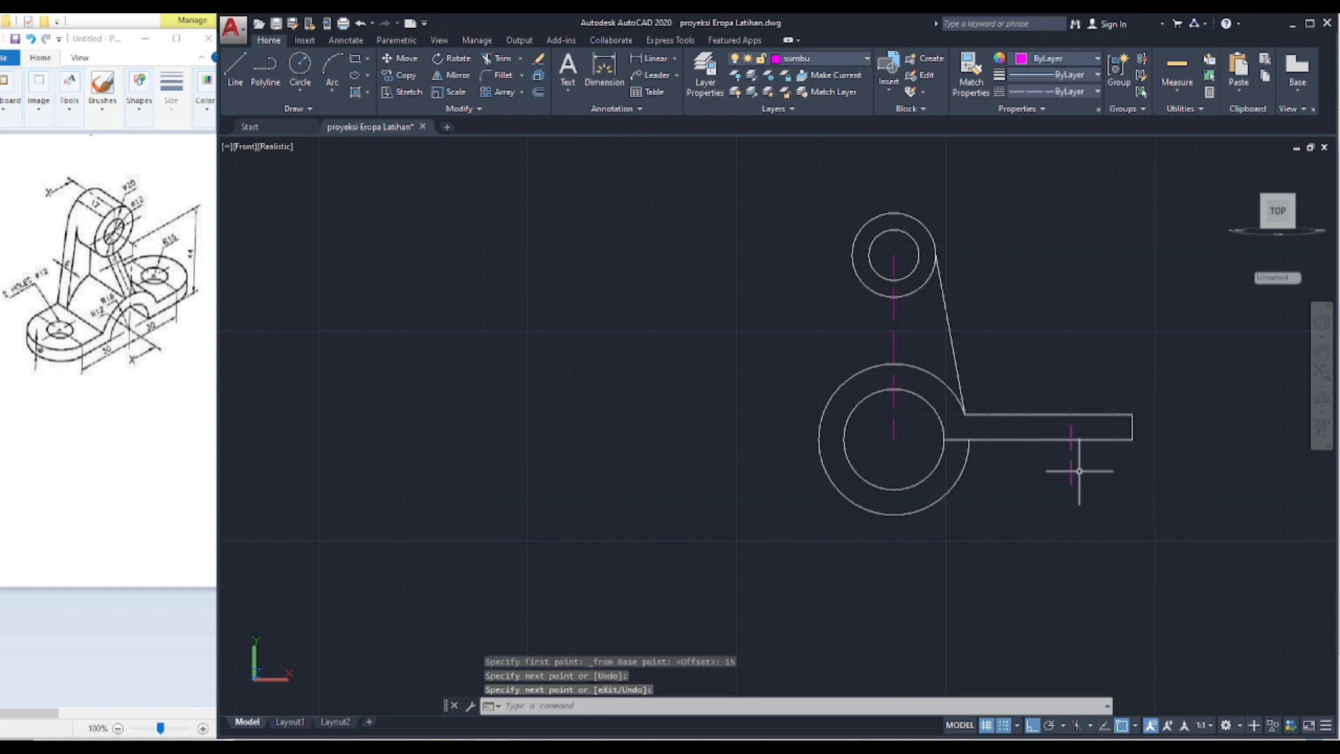
Step: Move the flange's vertical centre line upward so it extends past both the top and bottom flange lines
left_click(1070, 471)
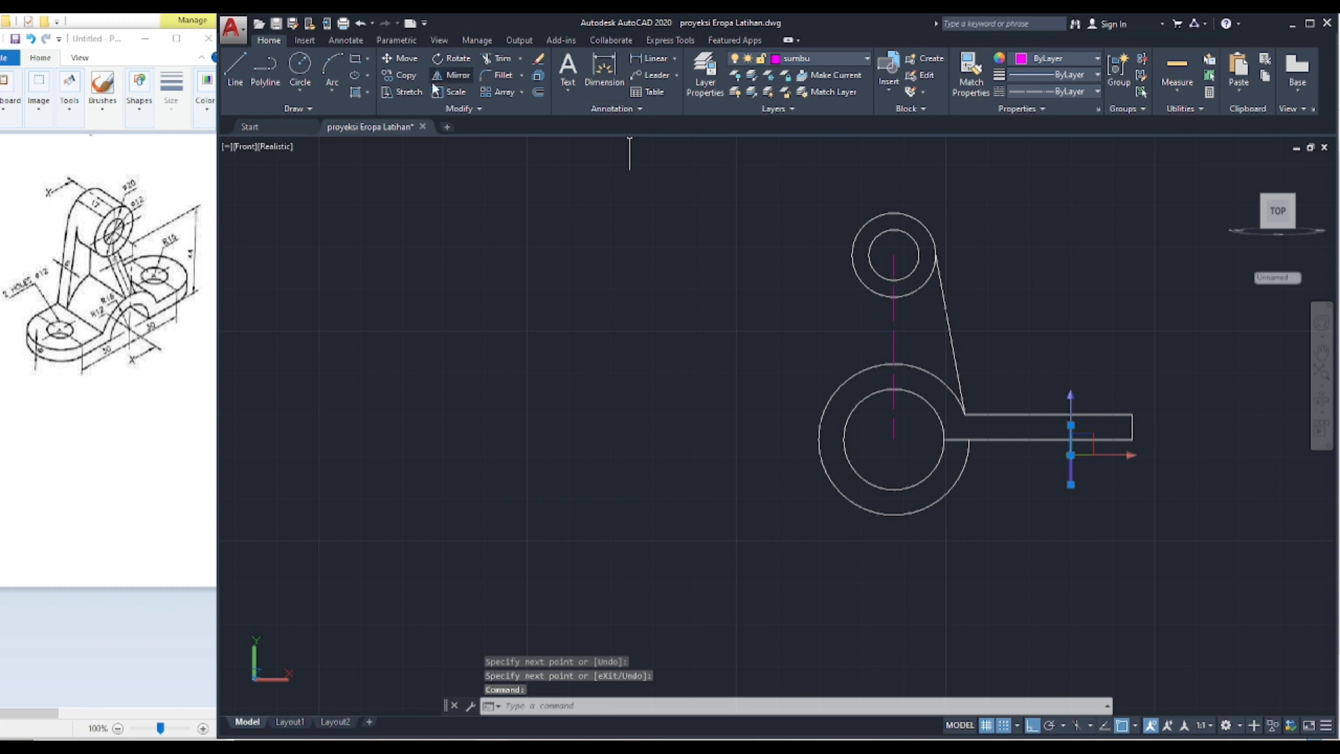
left_click(406, 62)
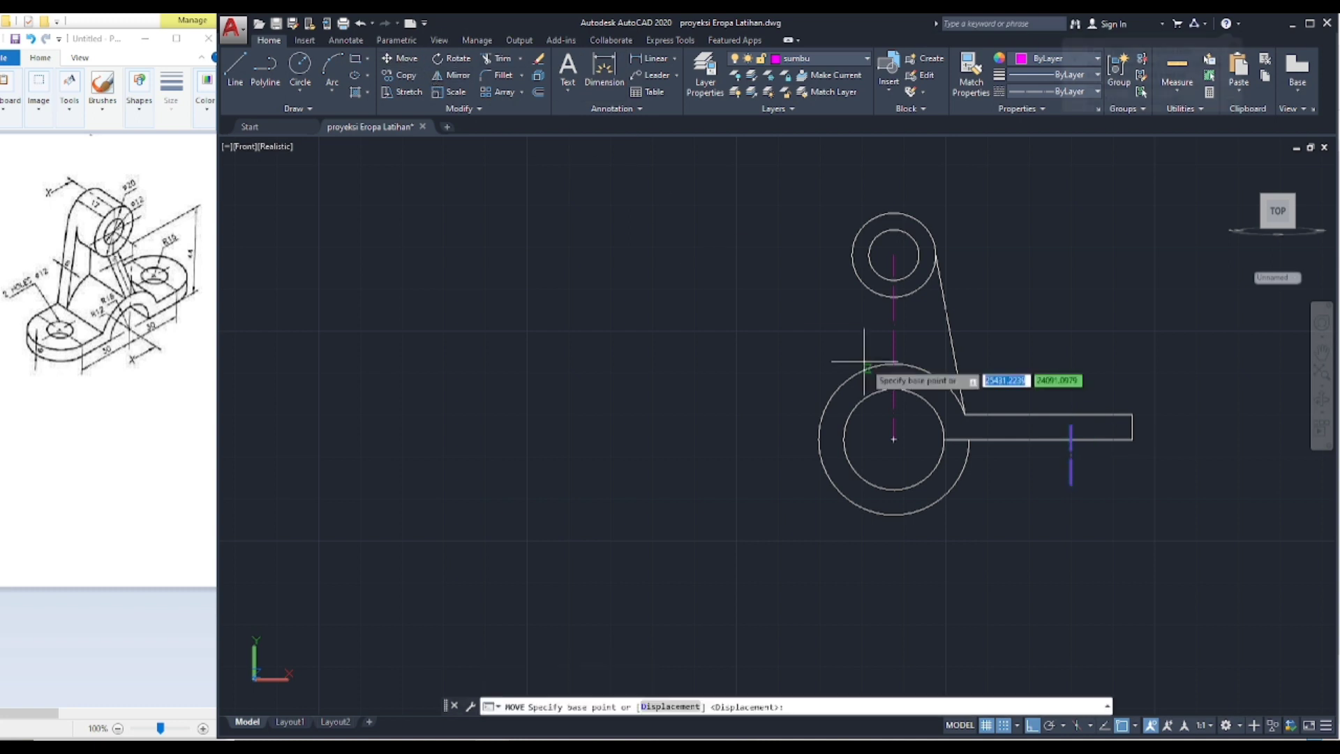
left_click(1069, 476)
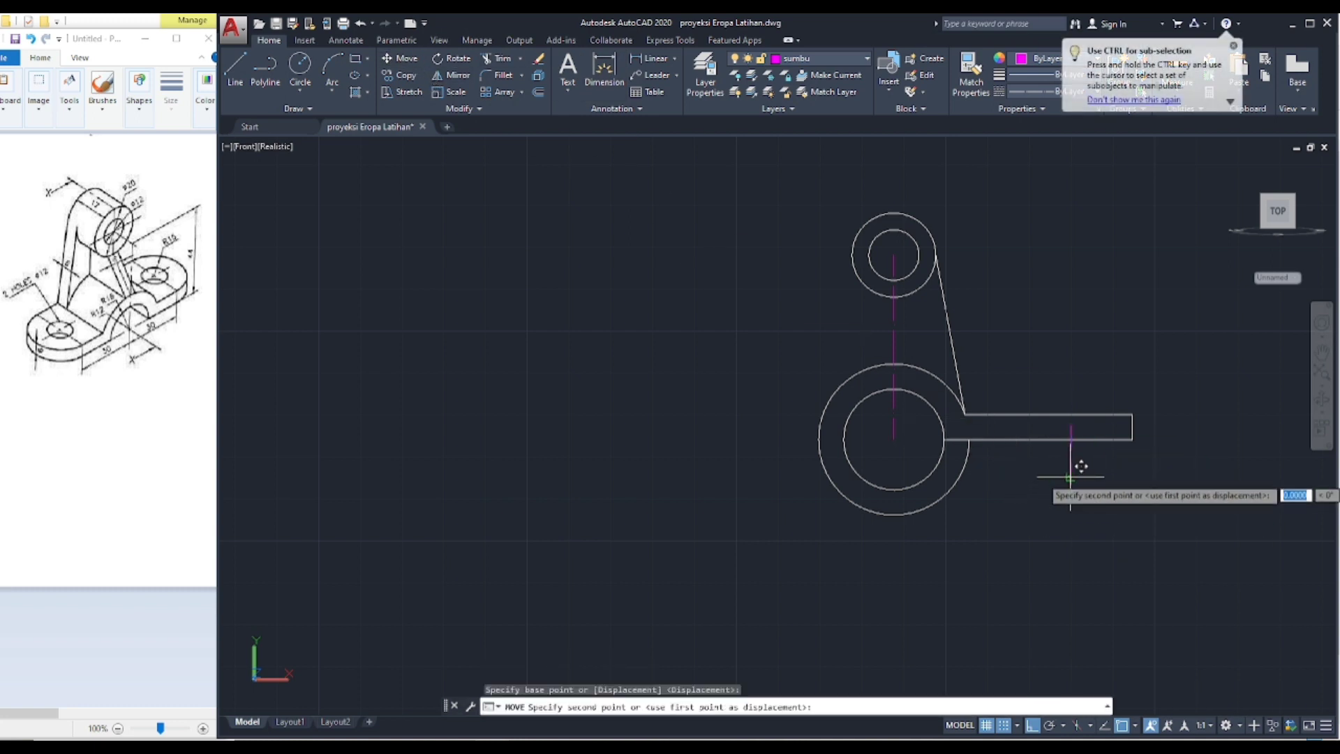
left_click(1071, 439)
key("Return")
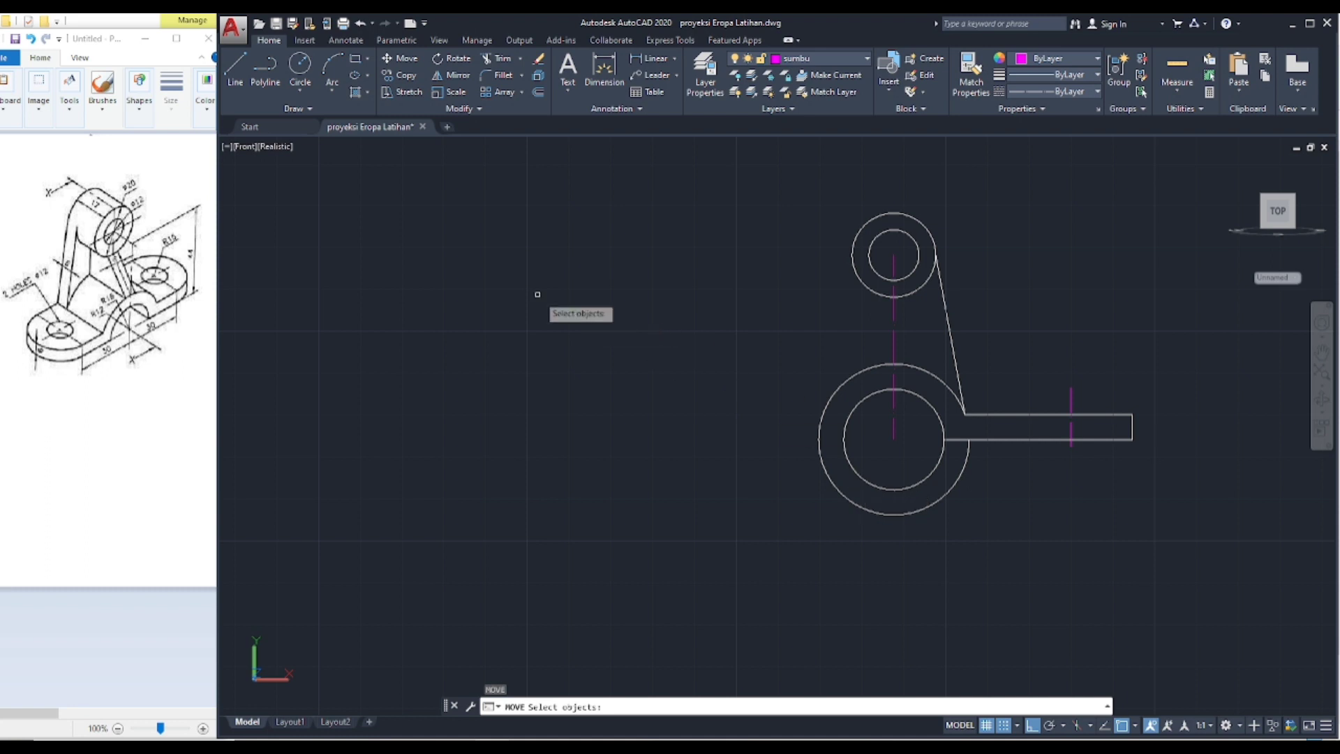
key("Escape")
Step: Draw a hole edge line 6 long downward, starting 6 outward from where the flange's centre line crosses its top line
left_click(234, 70)
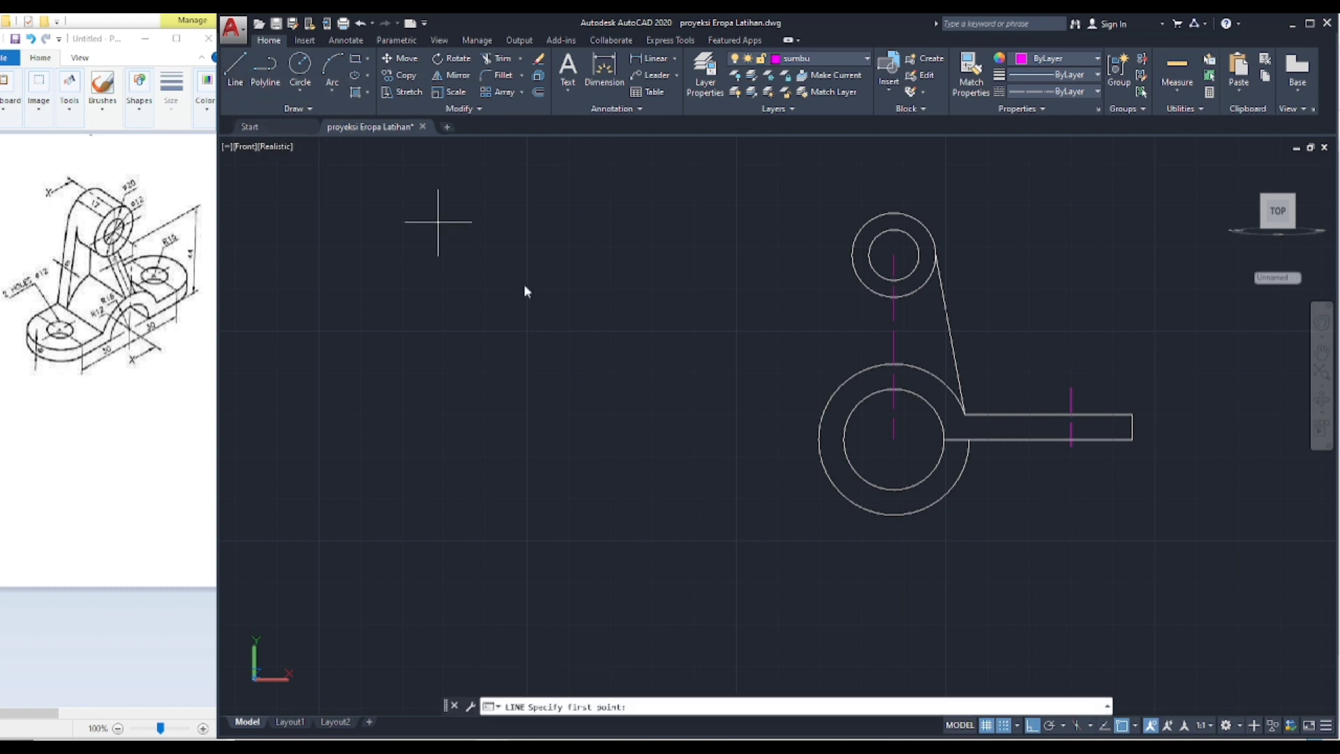
right_click(1132, 190, "shift")
left_click(1151, 212)
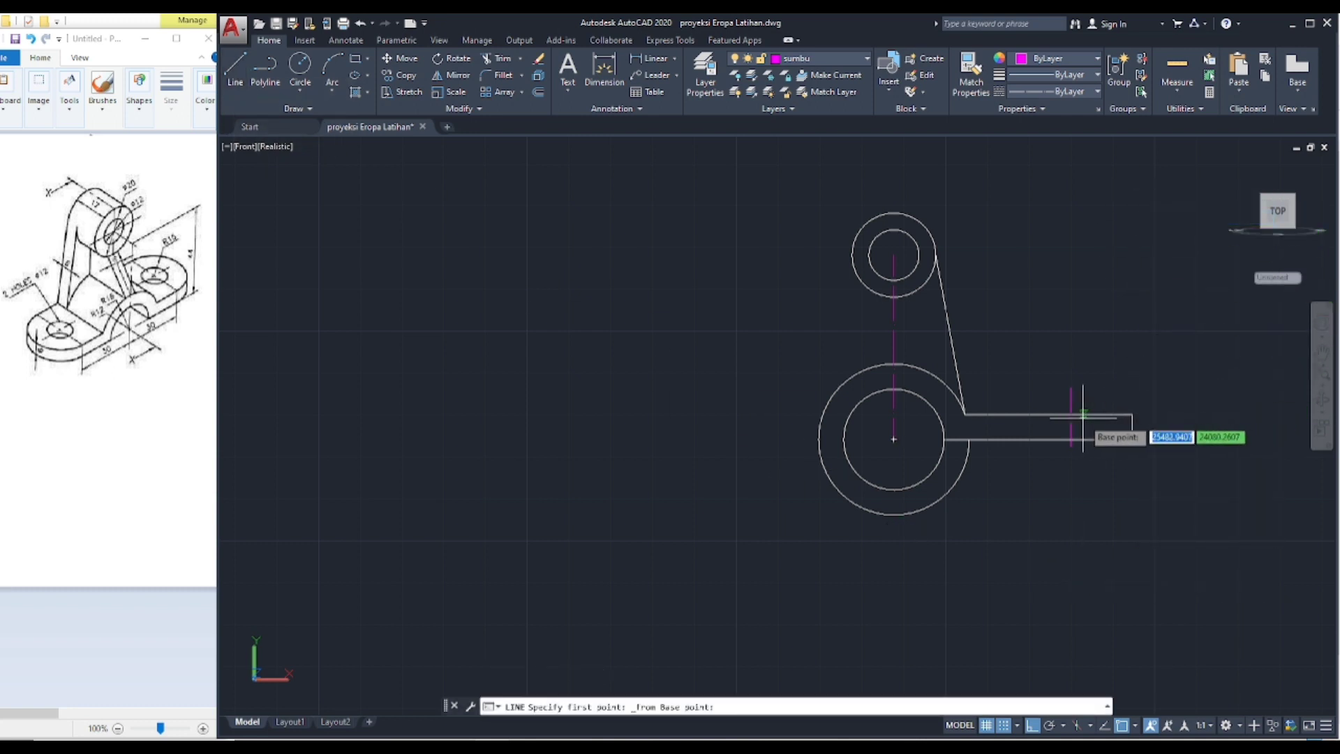
left_click(1131, 412)
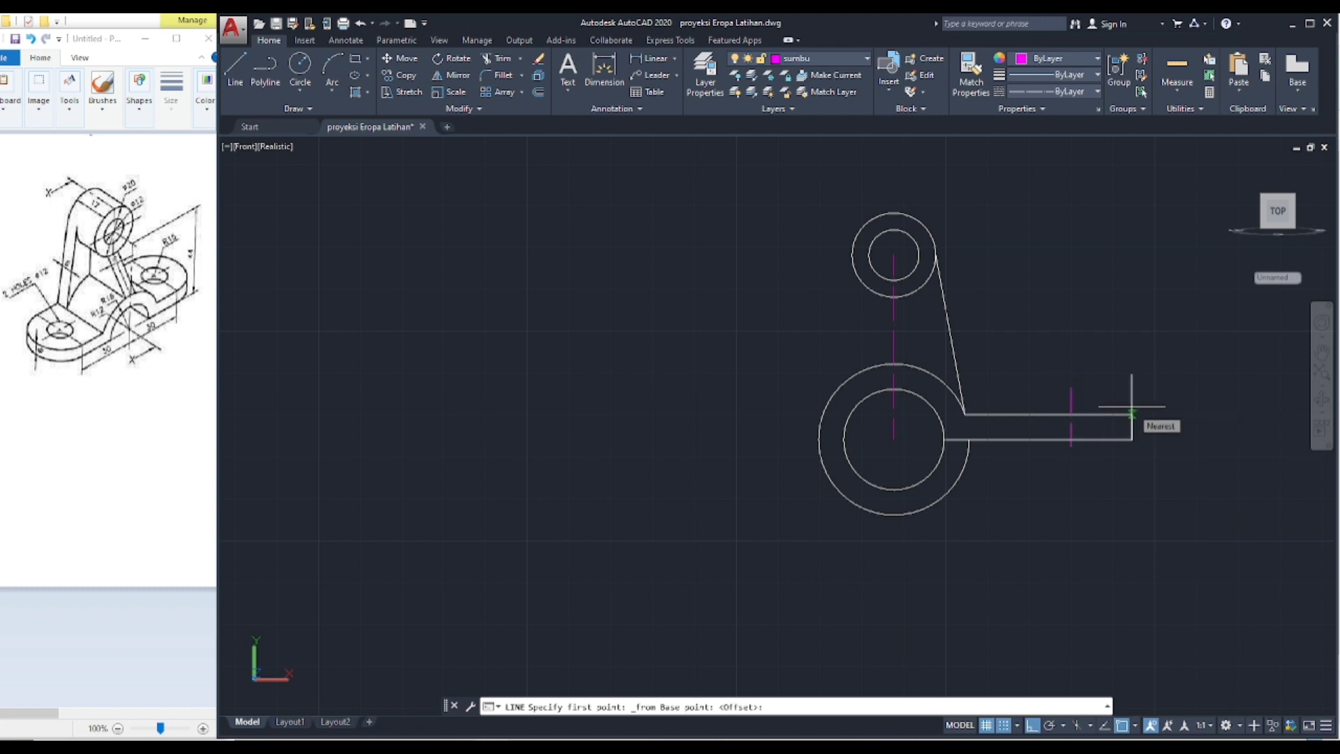
type("6")
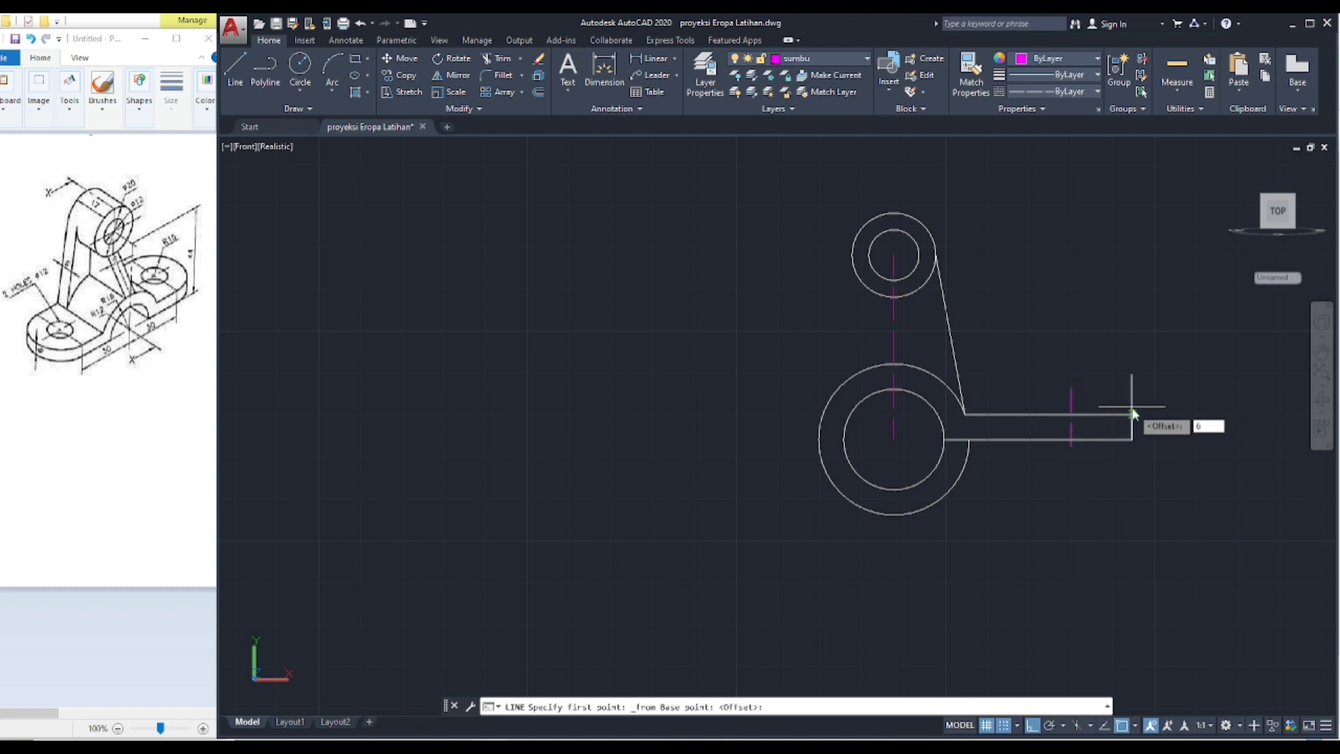
key("Return")
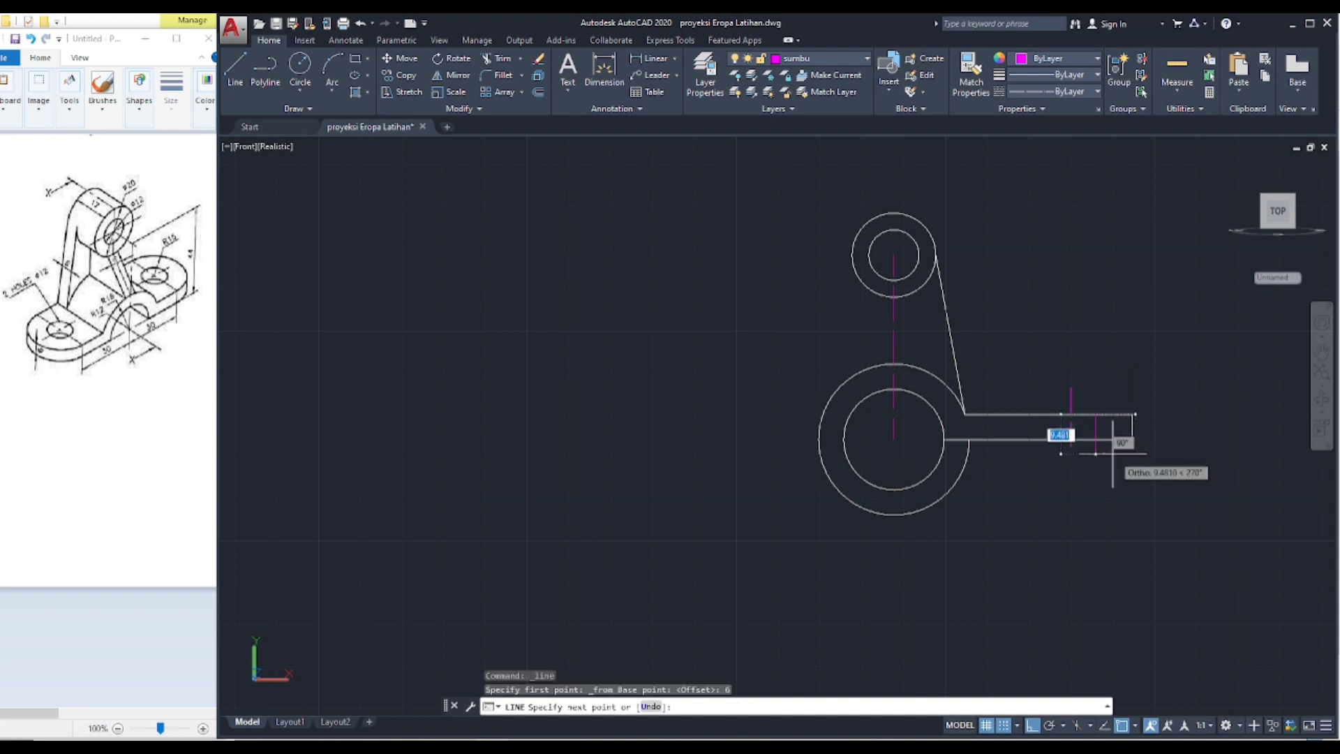
type("6")
key("Return")
key("Return")
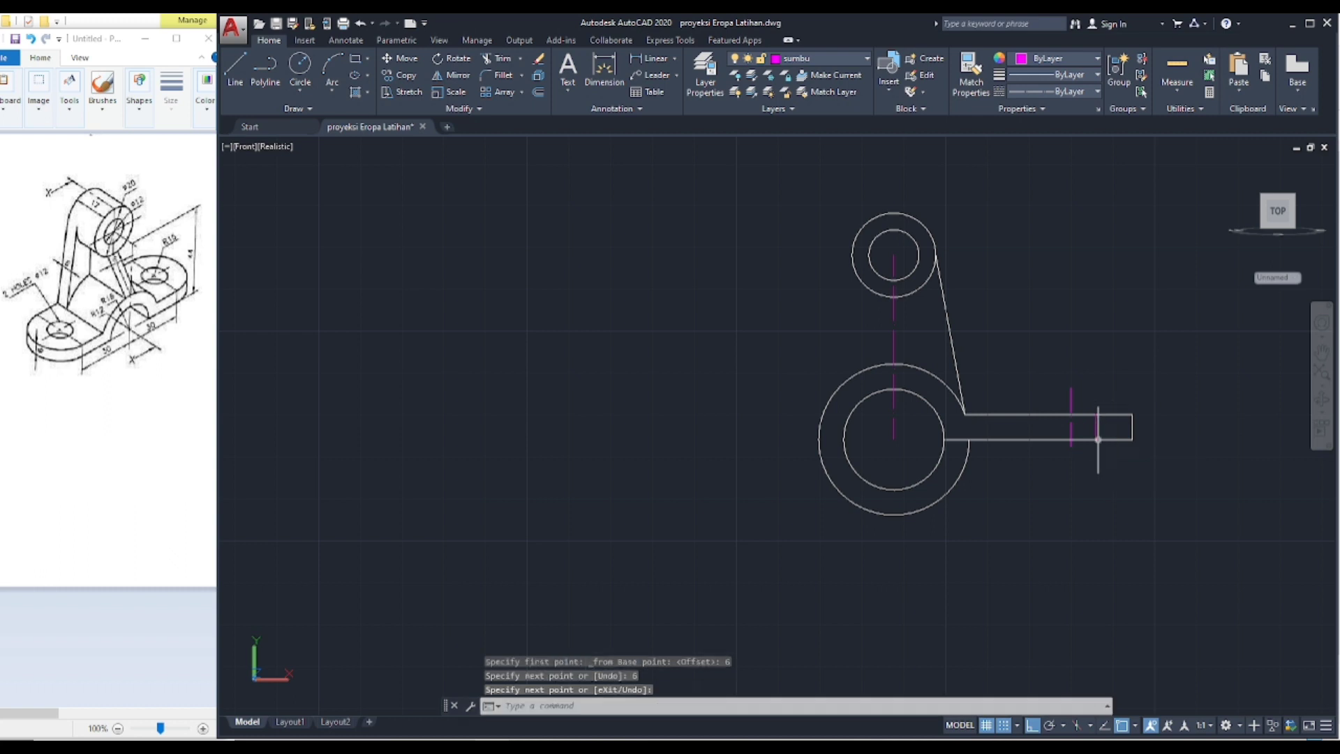
Step: Assign the hole edge line in the flange to the Benda layer
key("Escape")
left_click_drag(1085, 391, 1124, 483)
left_click(1091, 403)
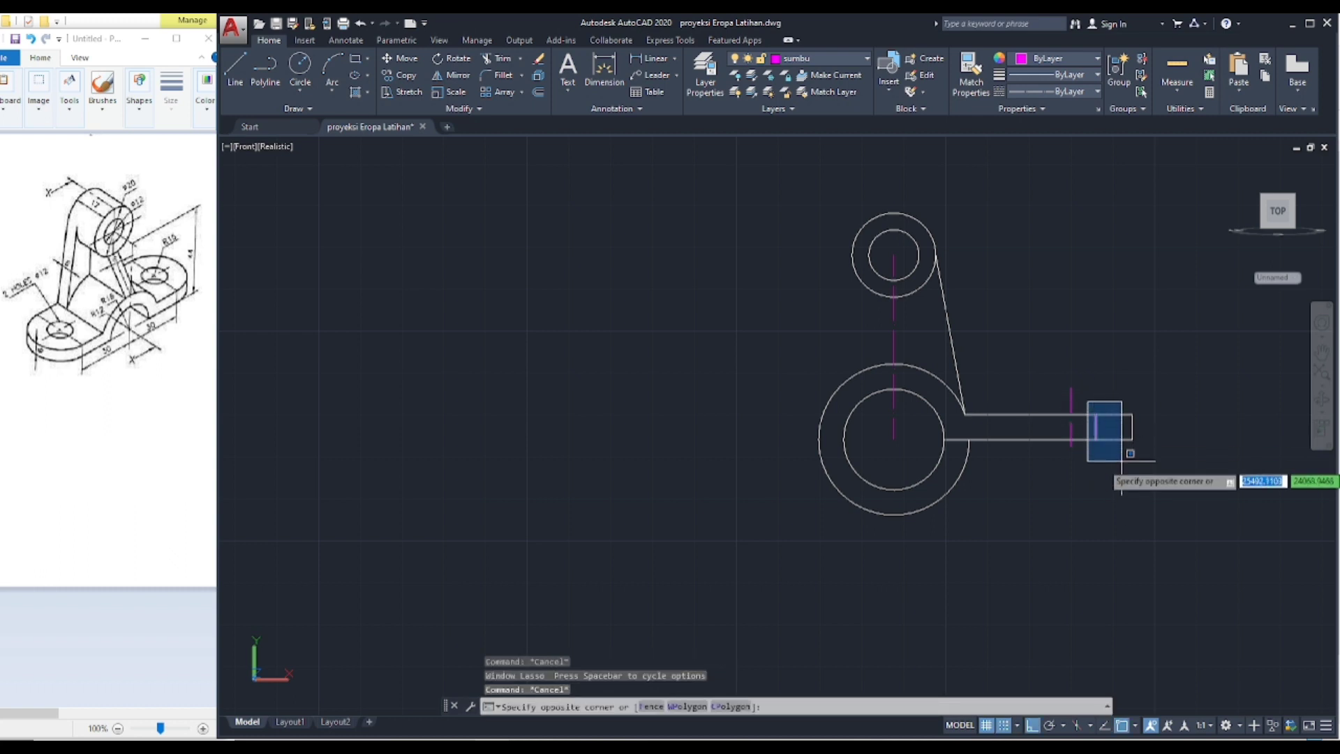
left_click(1127, 454)
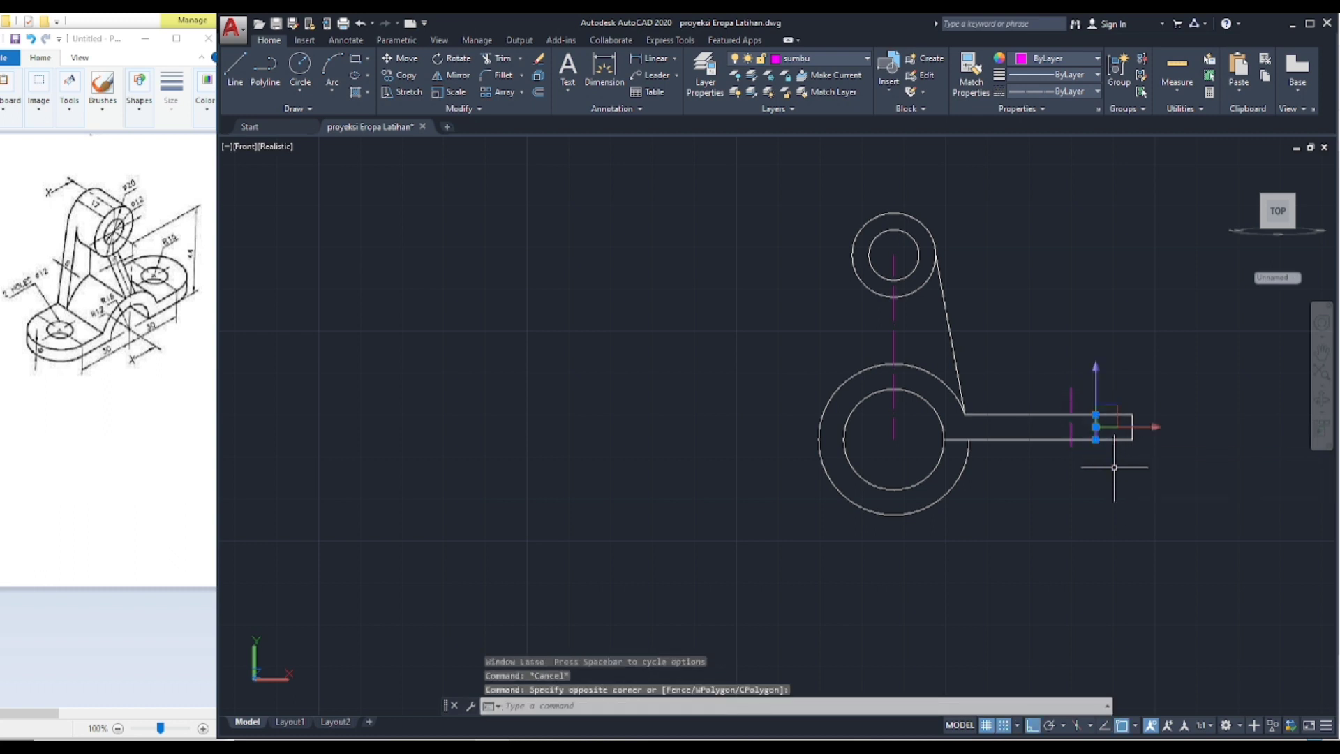
left_click(864, 60)
left_click(810, 106)
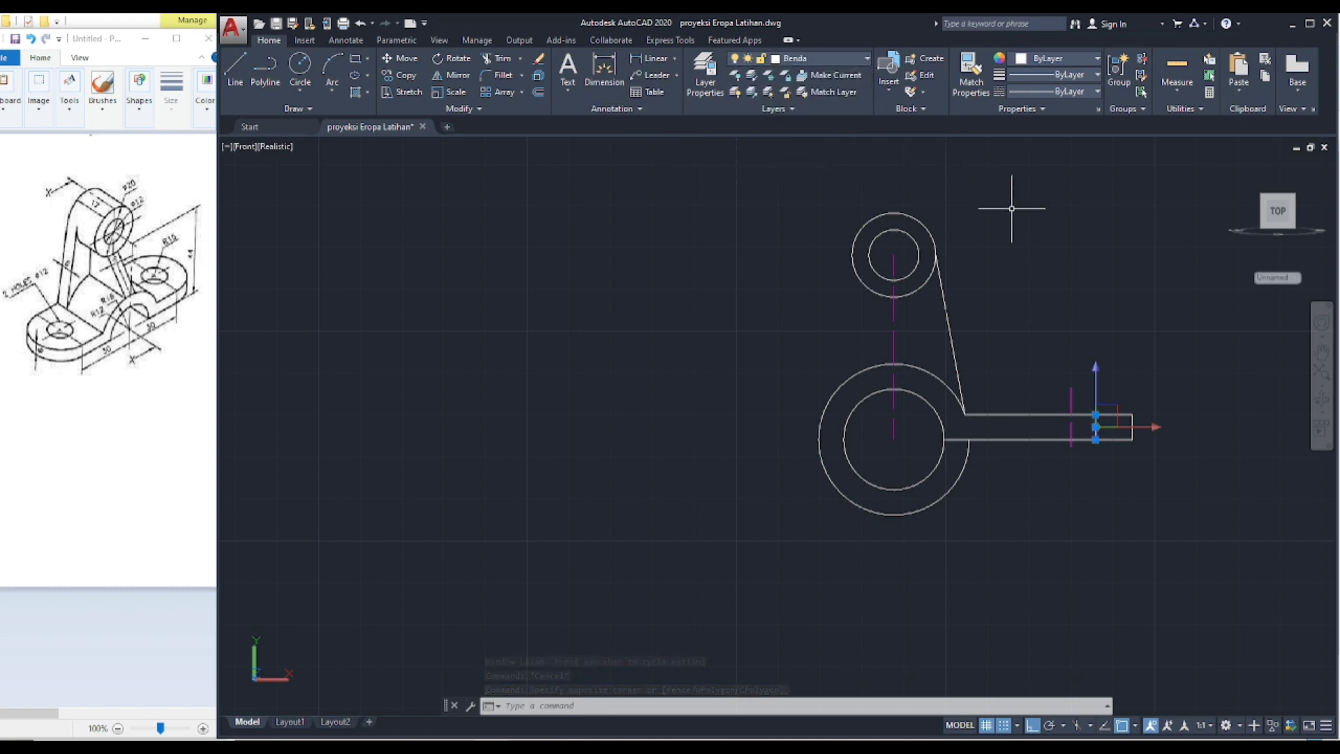
key("Escape")
key("Escape")
Step: Mirror the hole edge line across the flange's vertical centre line, keeping the source line
left_click(1087, 401)
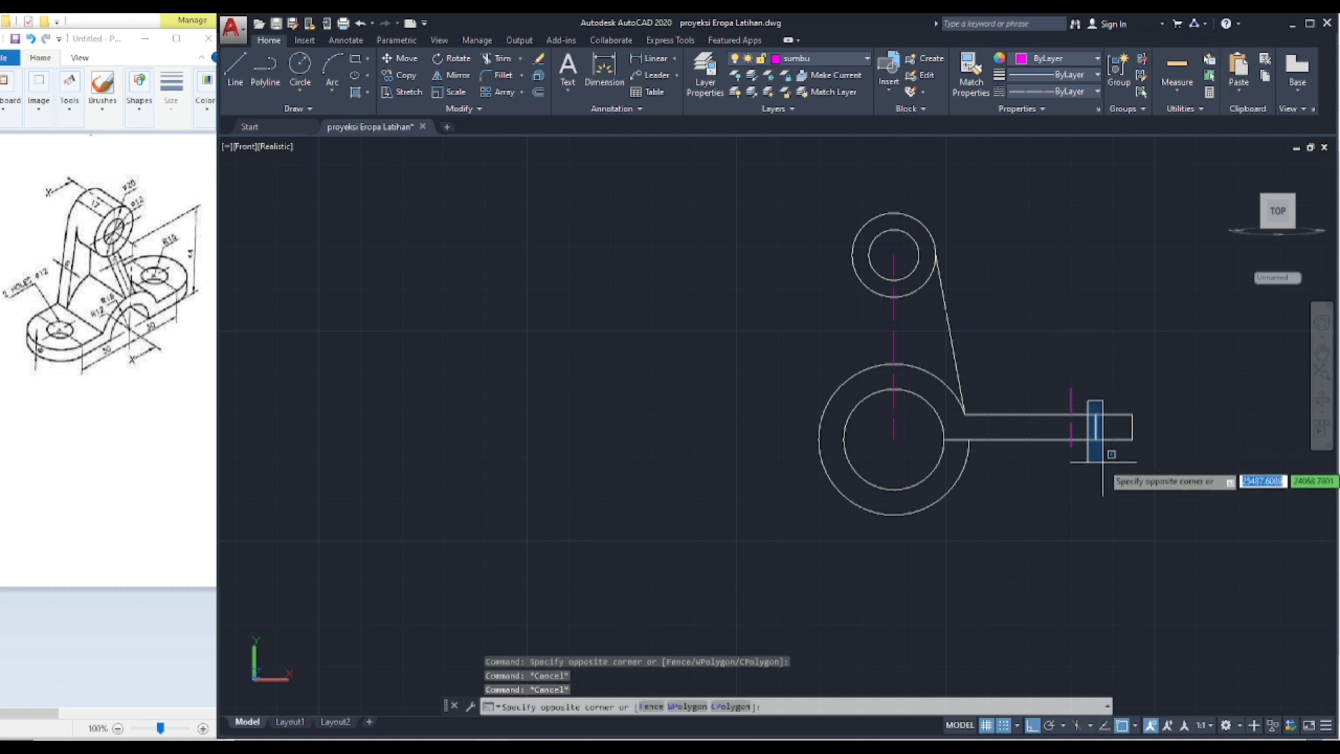
left_click(1103, 462)
left_click(454, 75)
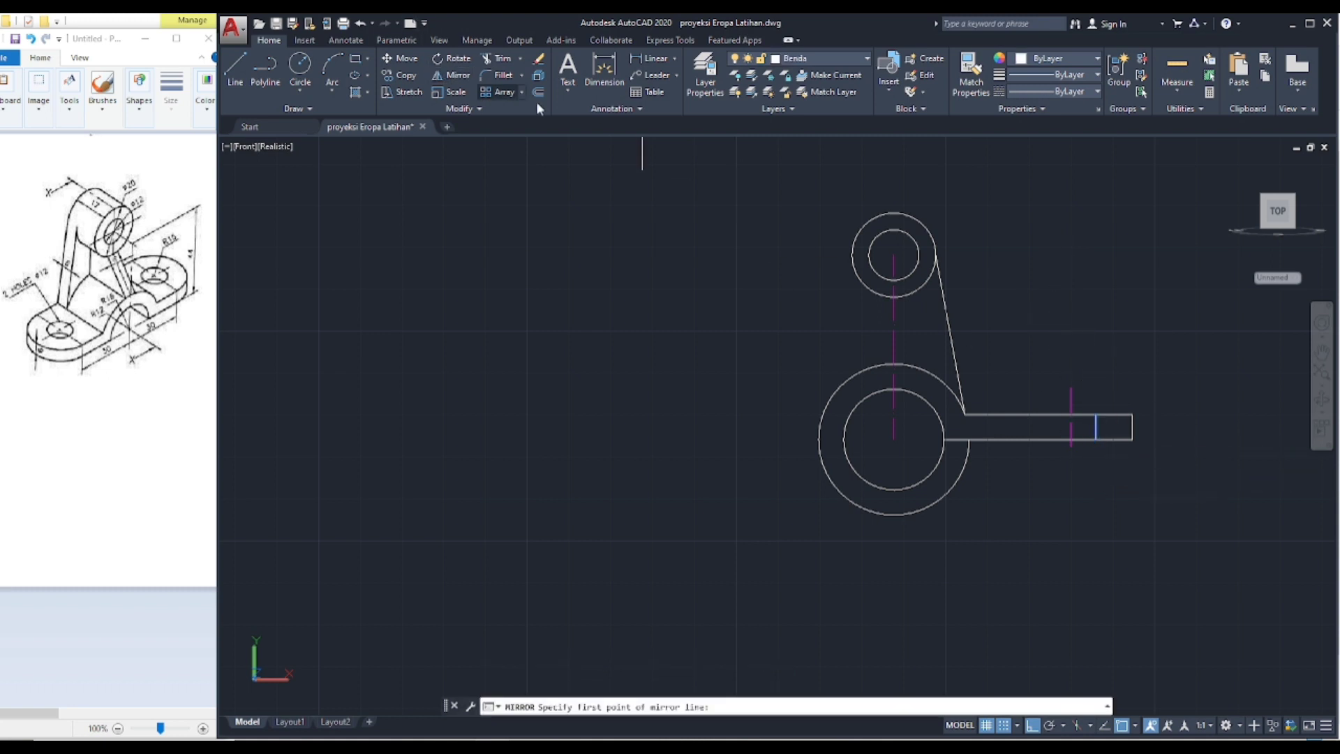
left_click(1070, 390)
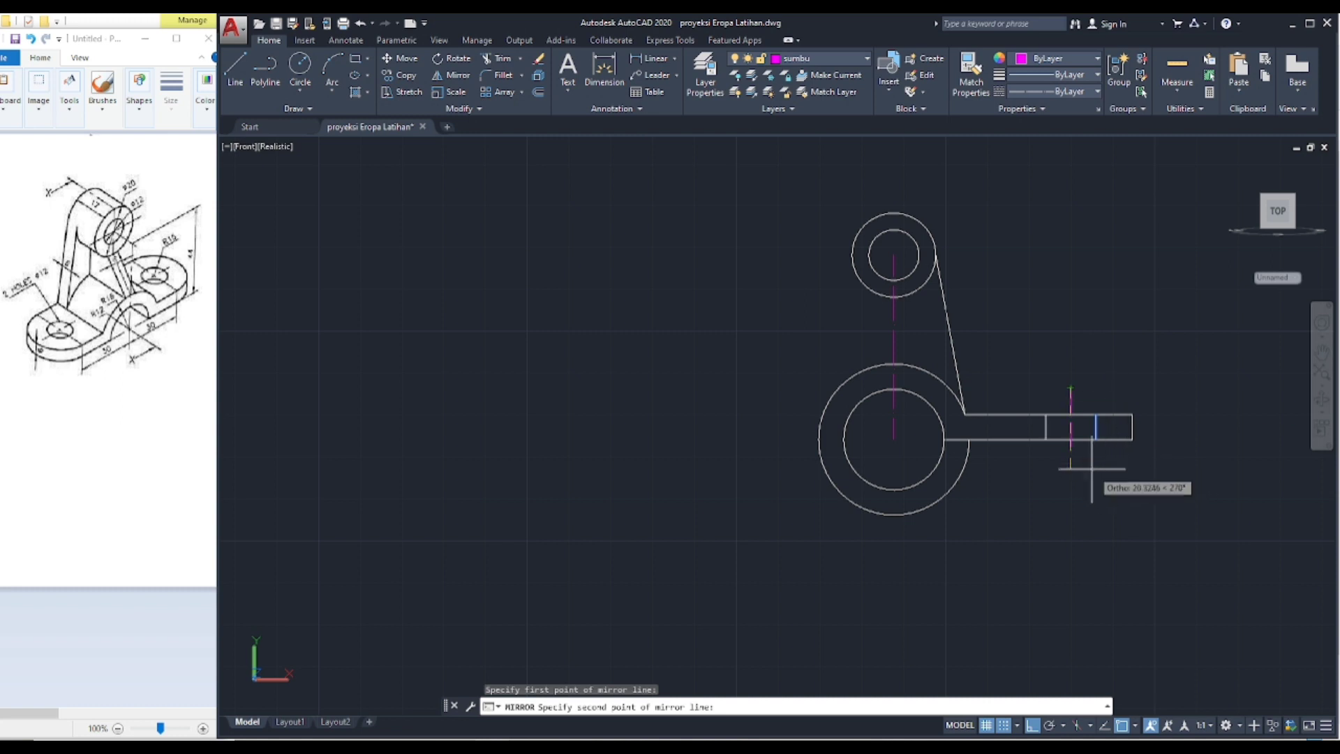
left_click(1070, 450)
key("Return")
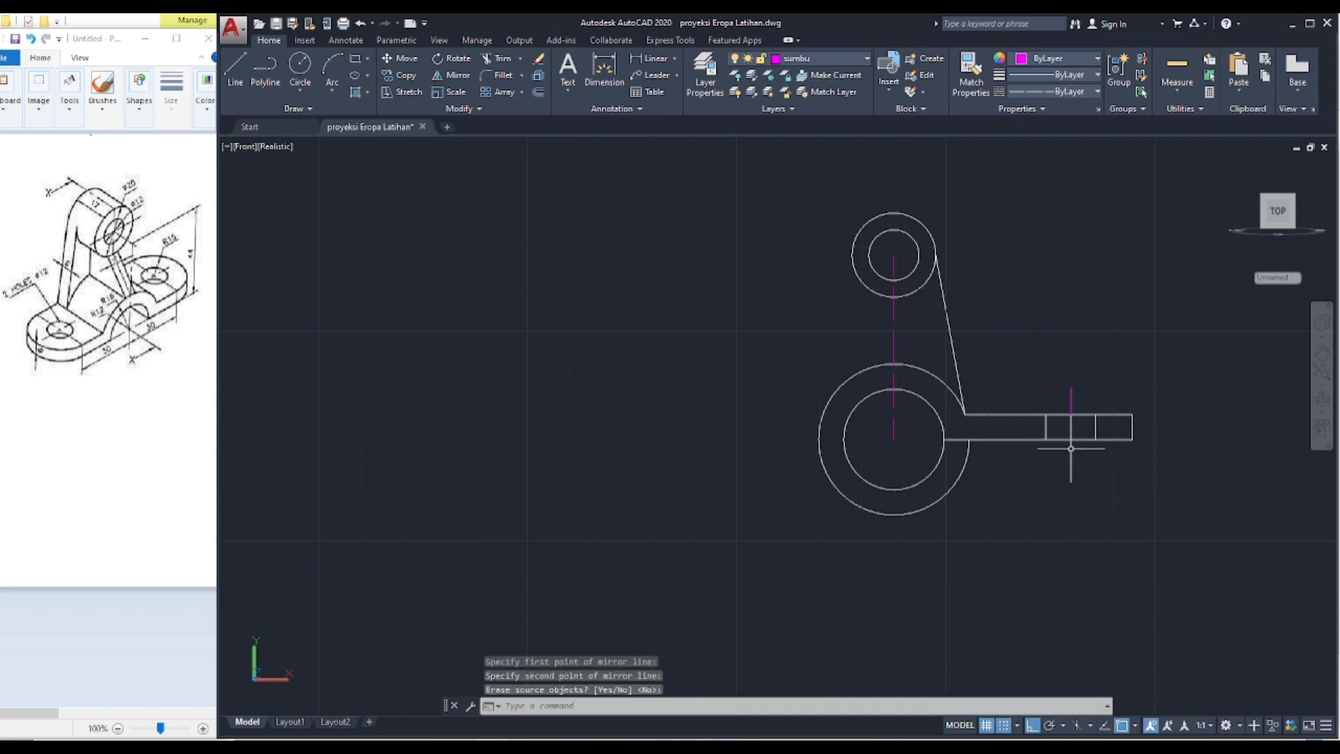
key("Escape")
Step: Assign both hole edge lines in the flange to the tdk nyata layer
left_click(1027, 399)
left_click(1122, 450)
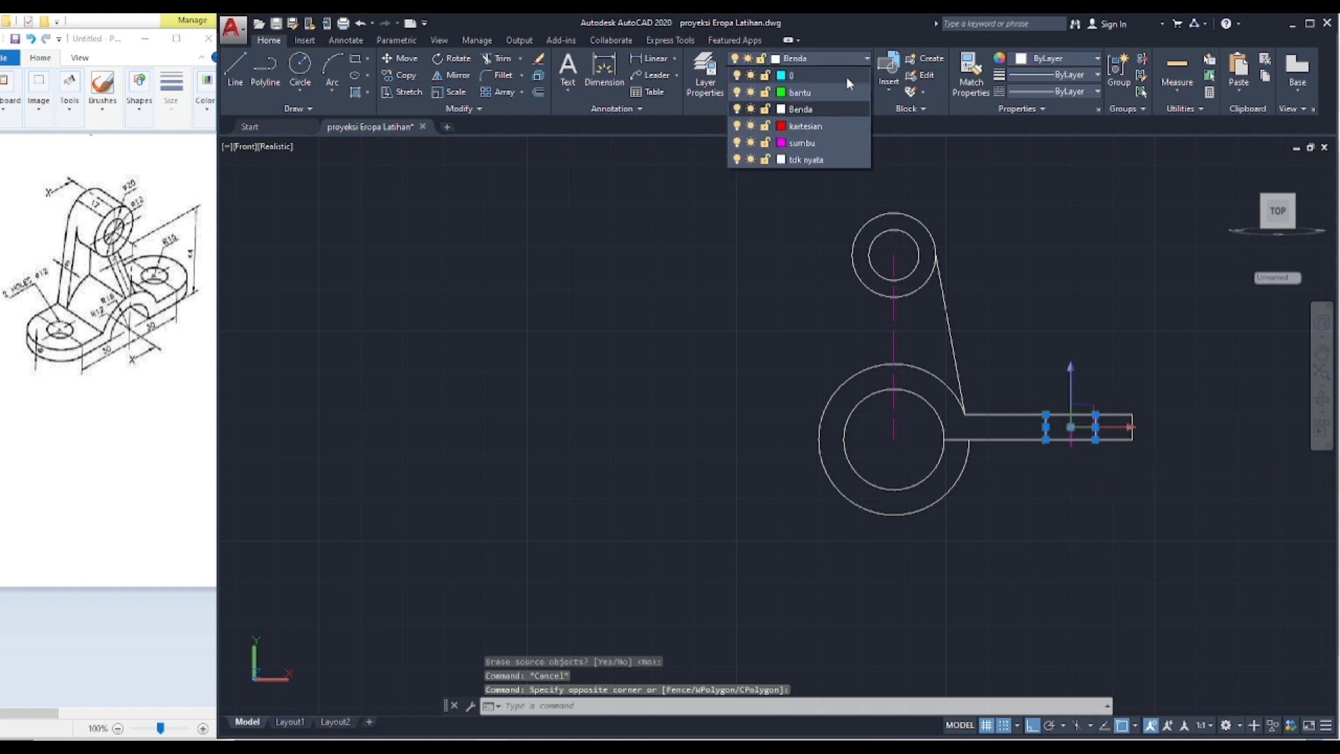
left_click(804, 159)
key("Escape")
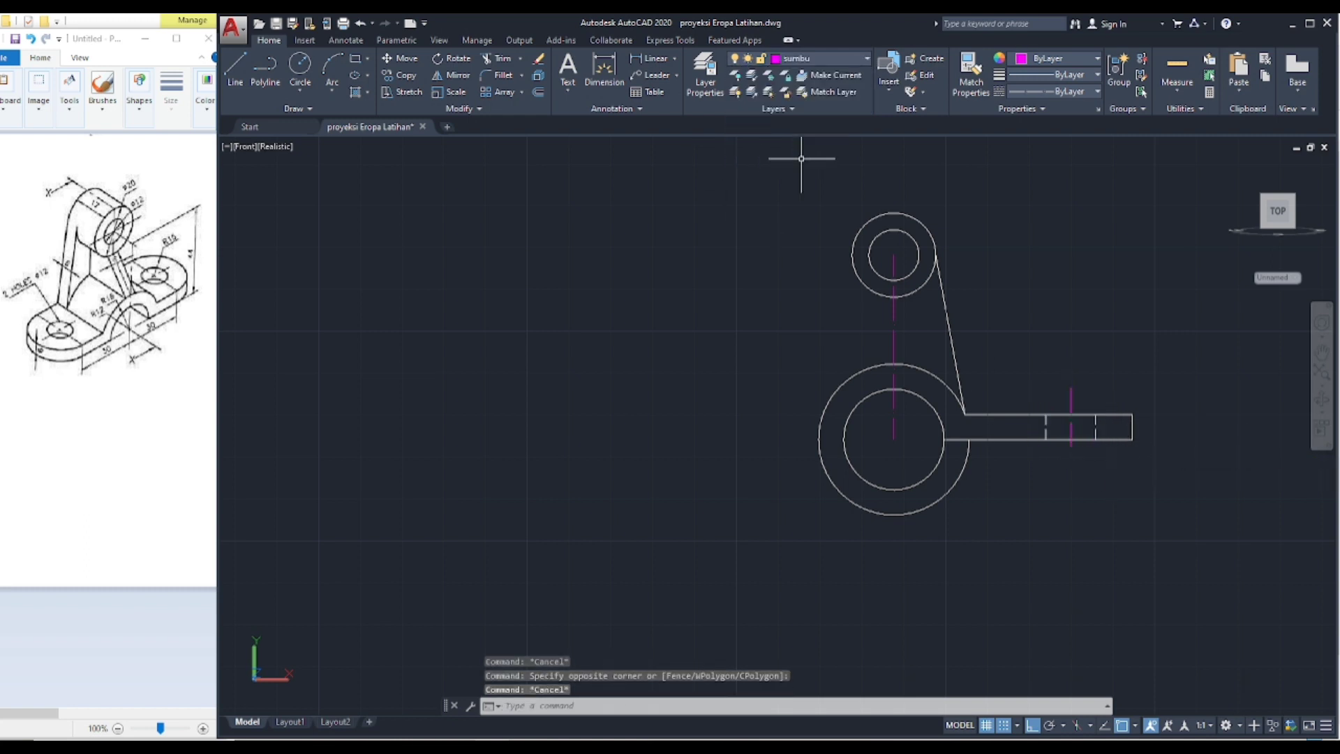
Step: Move the flange hole's centre line about 2 straight down to centre it on the flange thickness
left_click(1070, 388)
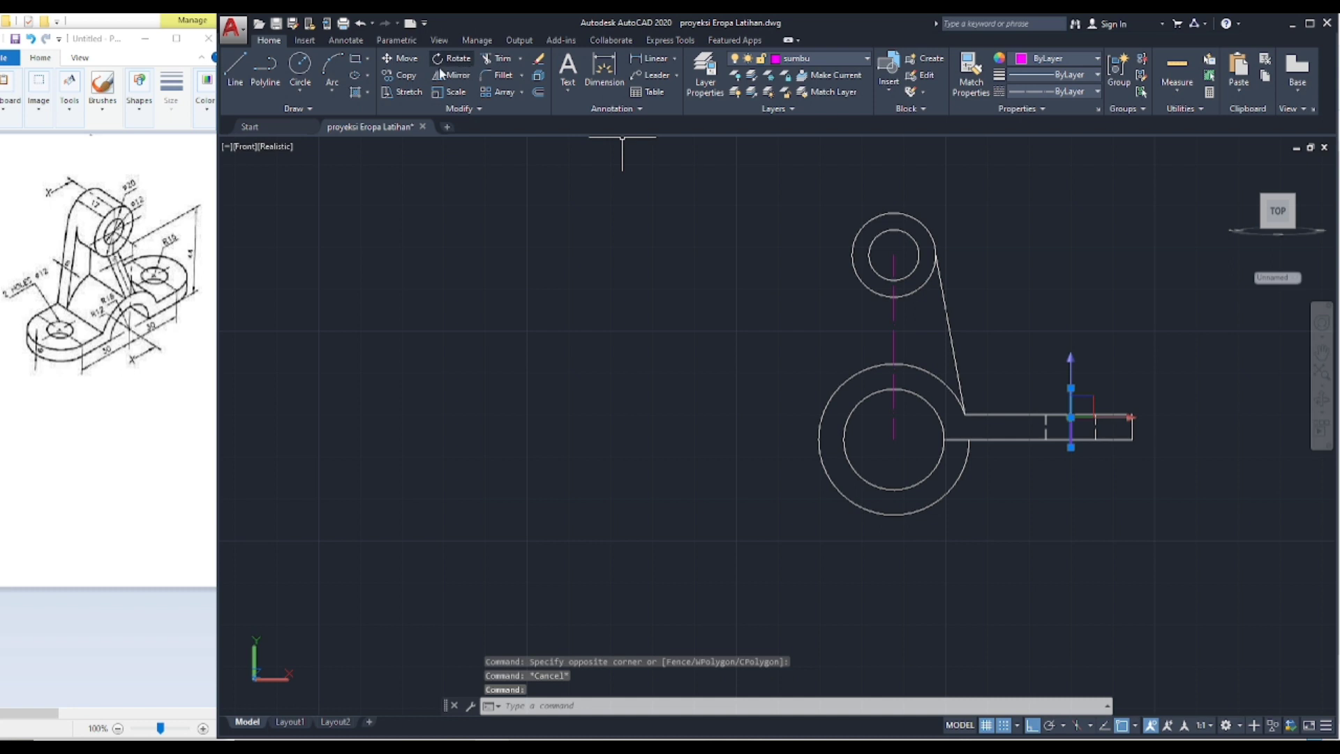
left_click(401, 59)
left_click(591, 184)
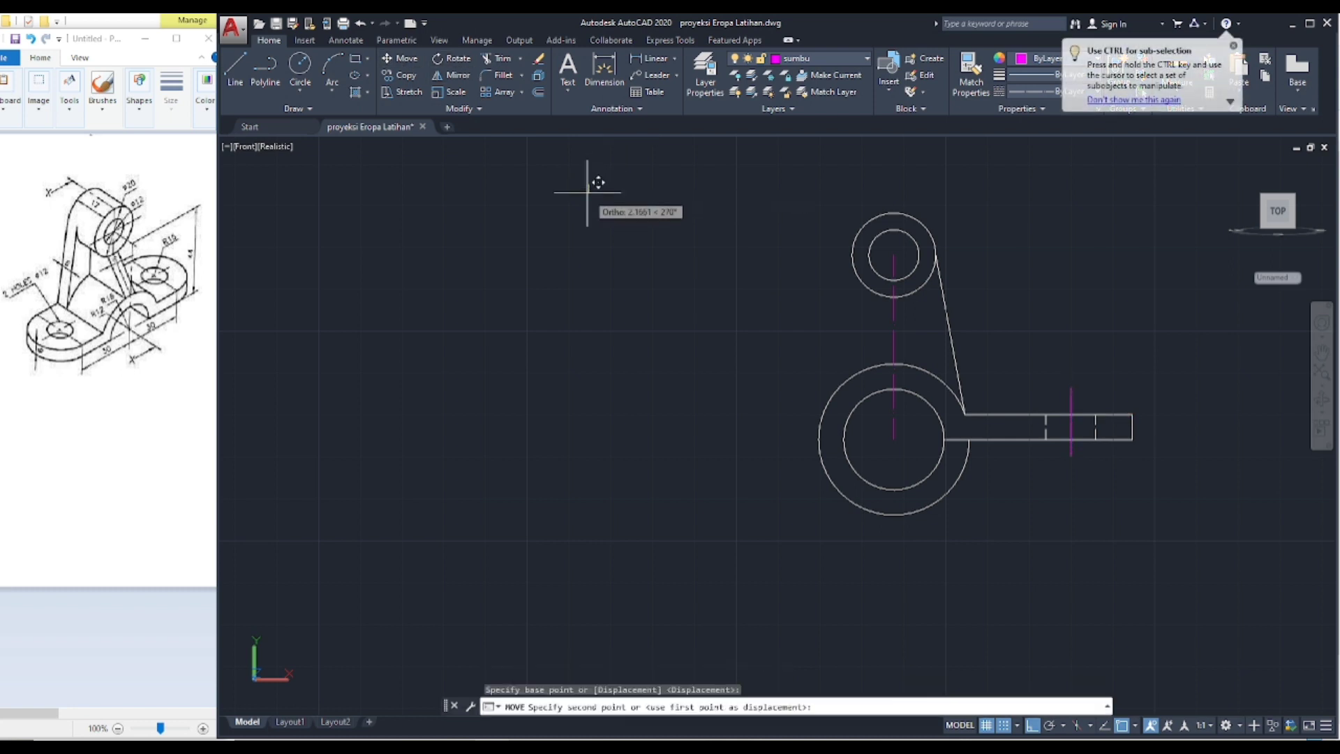
left_click(591, 192)
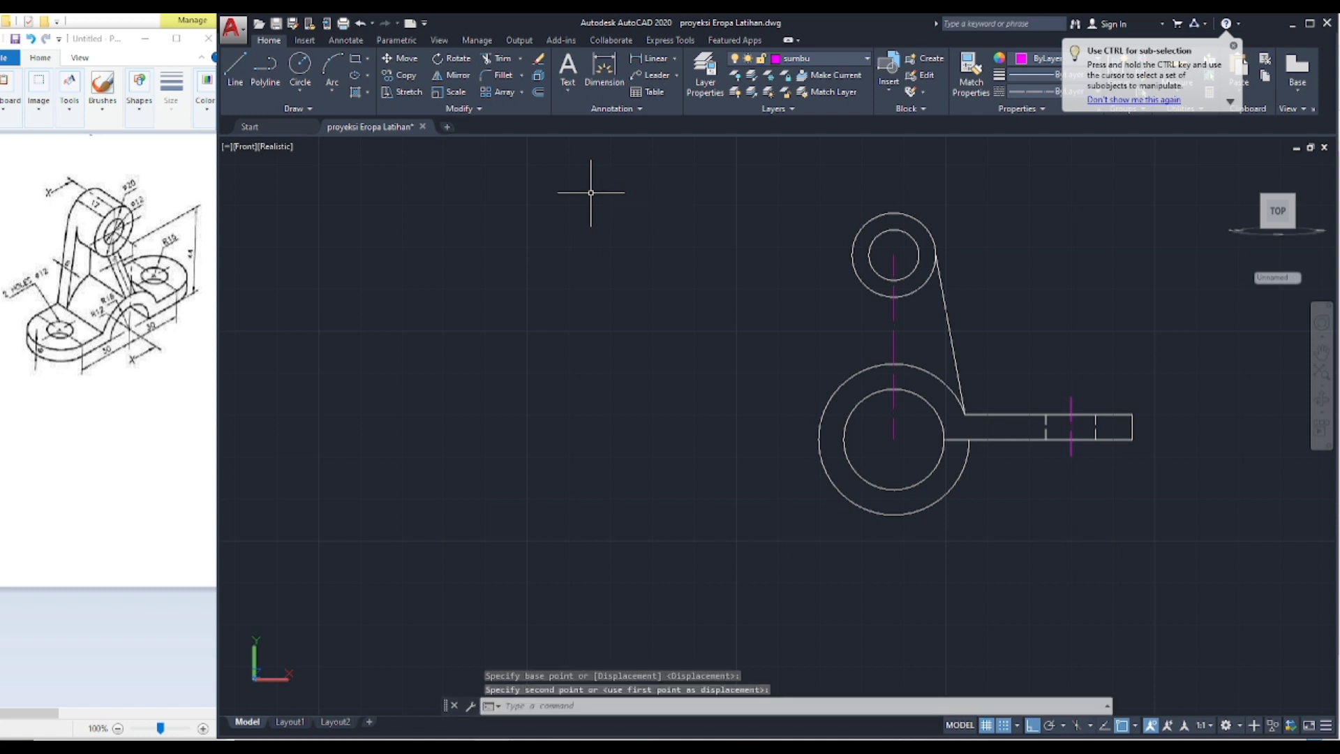
key("Escape")
Step: Mirror the flange, its hole and centre lines, and the slanted line across the vertical axis between the circle centres, keeping the originals
left_click(1196, 503)
left_click(1044, 367)
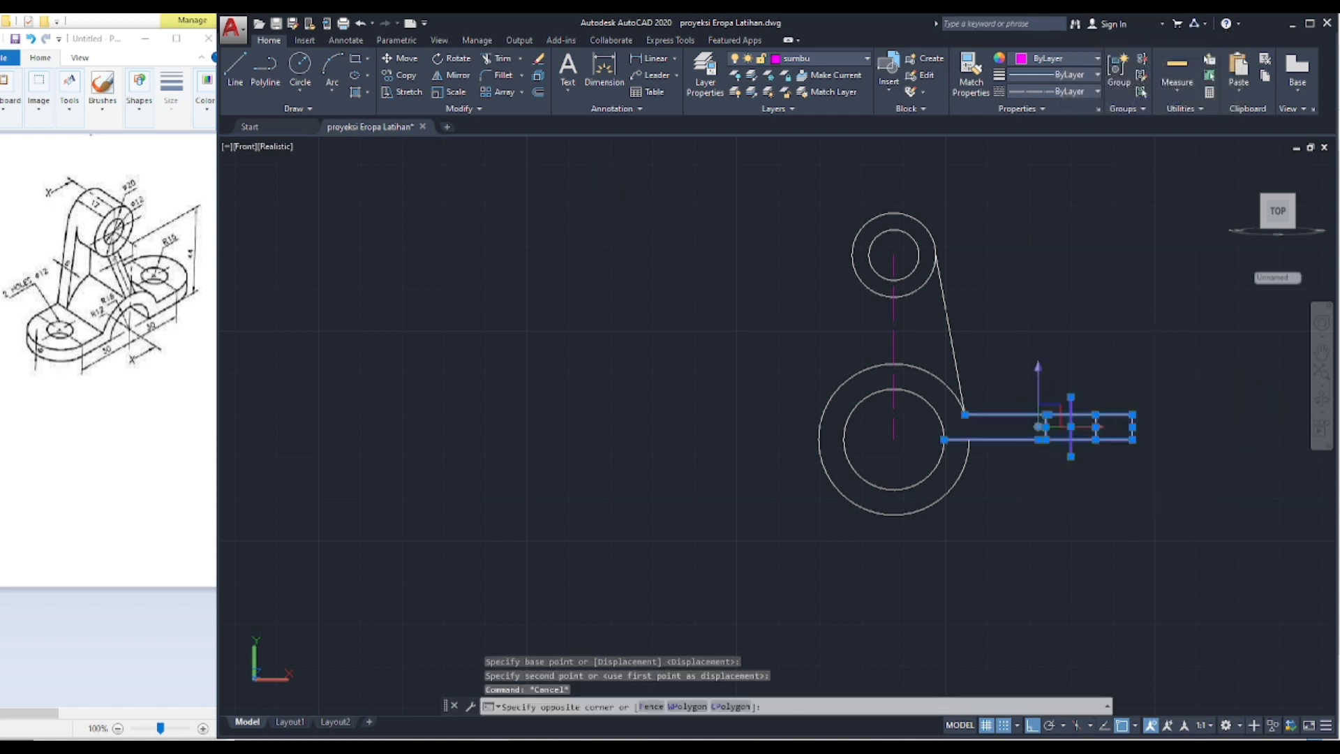
left_click(925, 340)
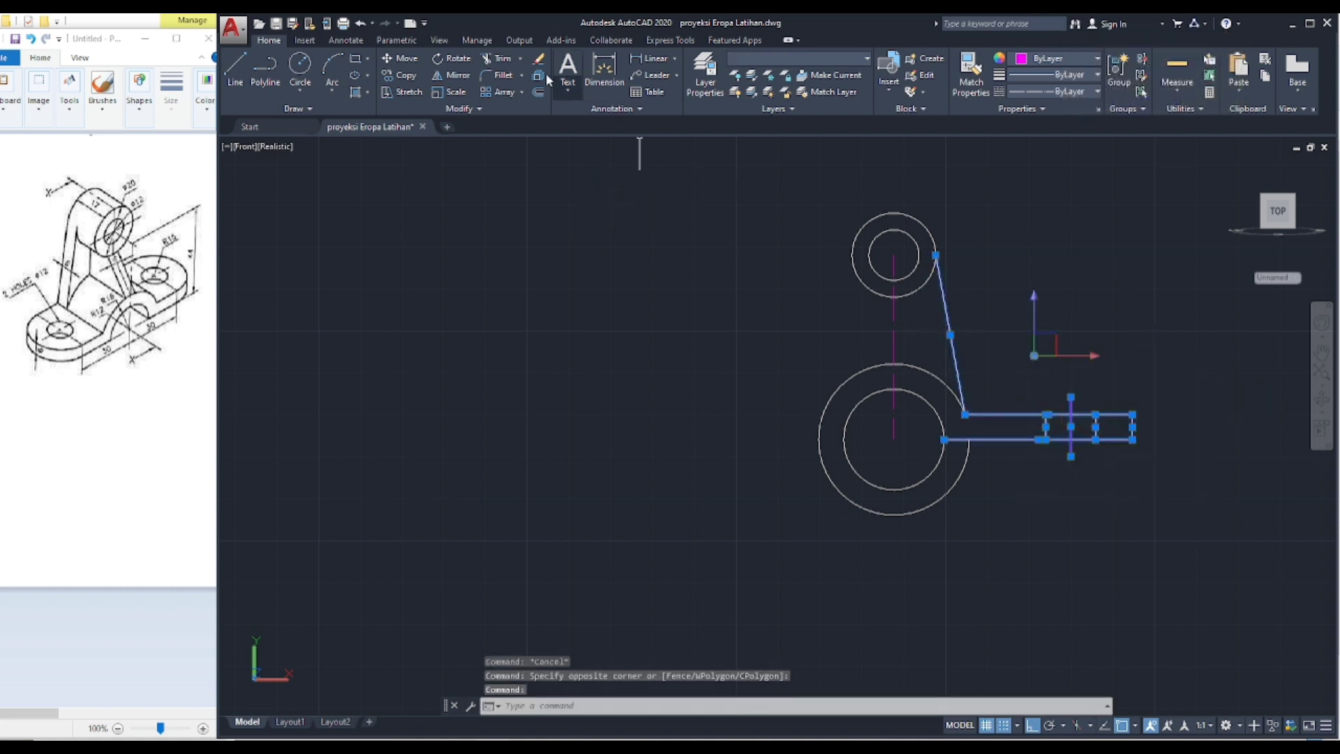
left_click(450, 75)
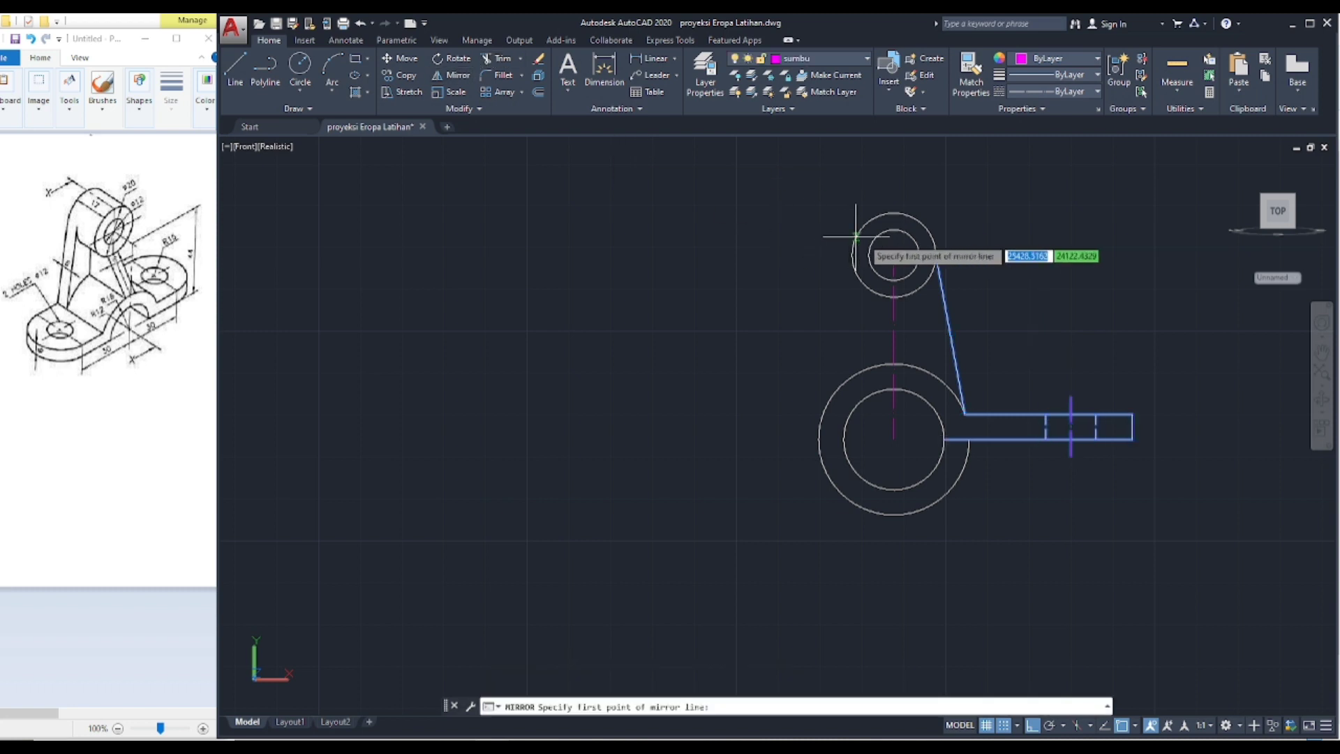
left_click(894, 255)
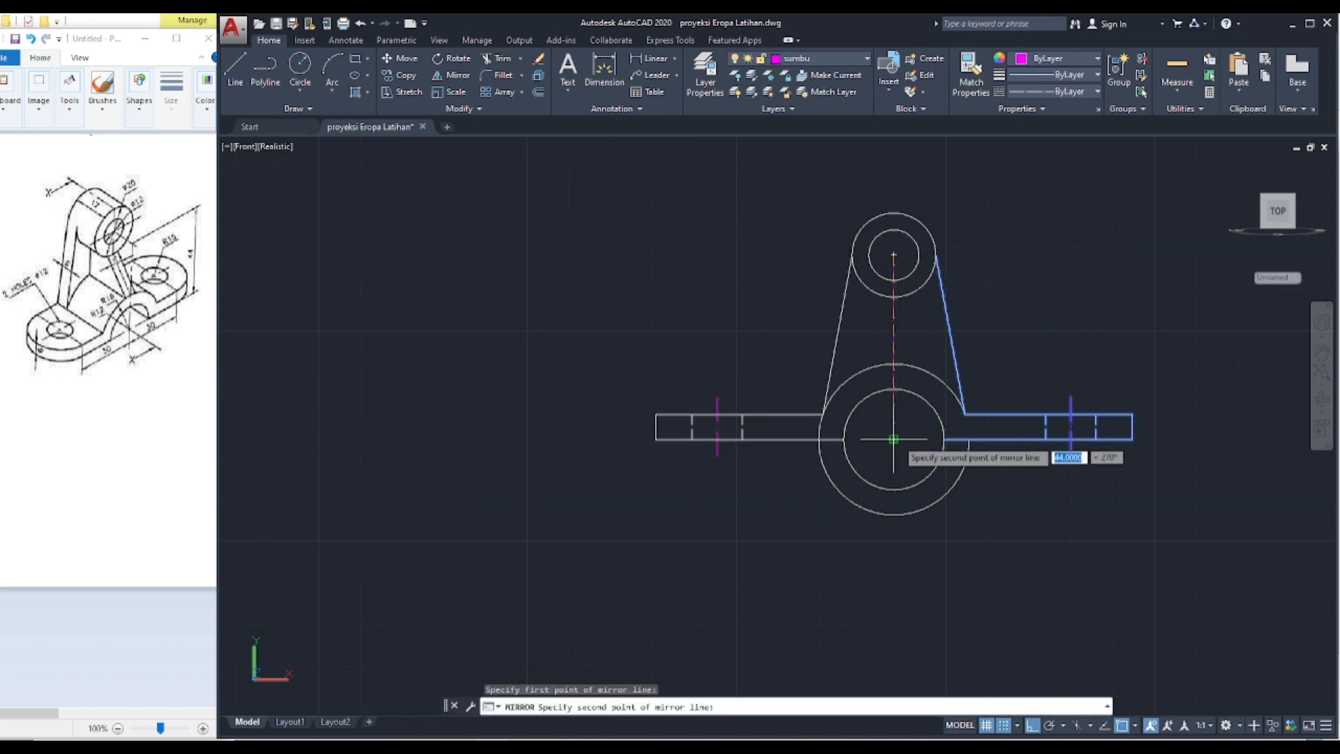
left_click(894, 439)
key("Return")
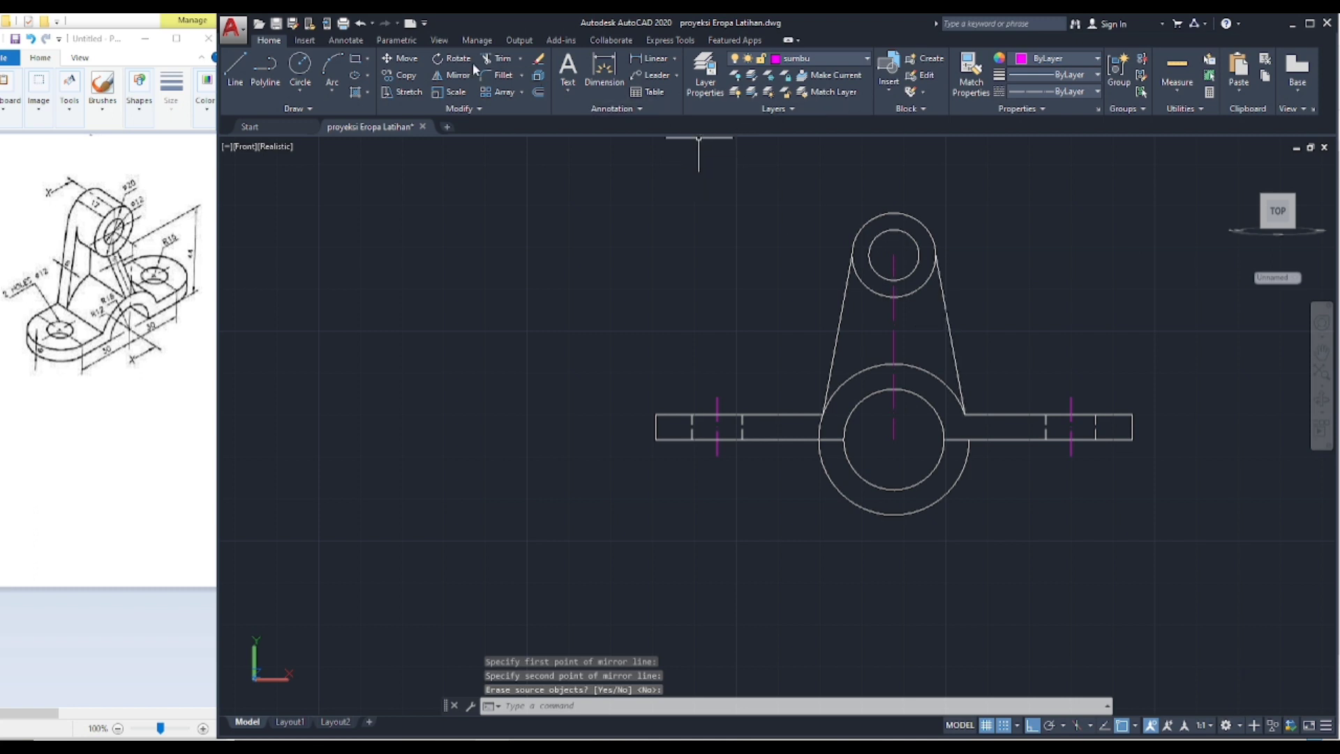
Step: Trim away the lower halves of both concentric base circles below the flange's bottom edge
left_click(498, 59)
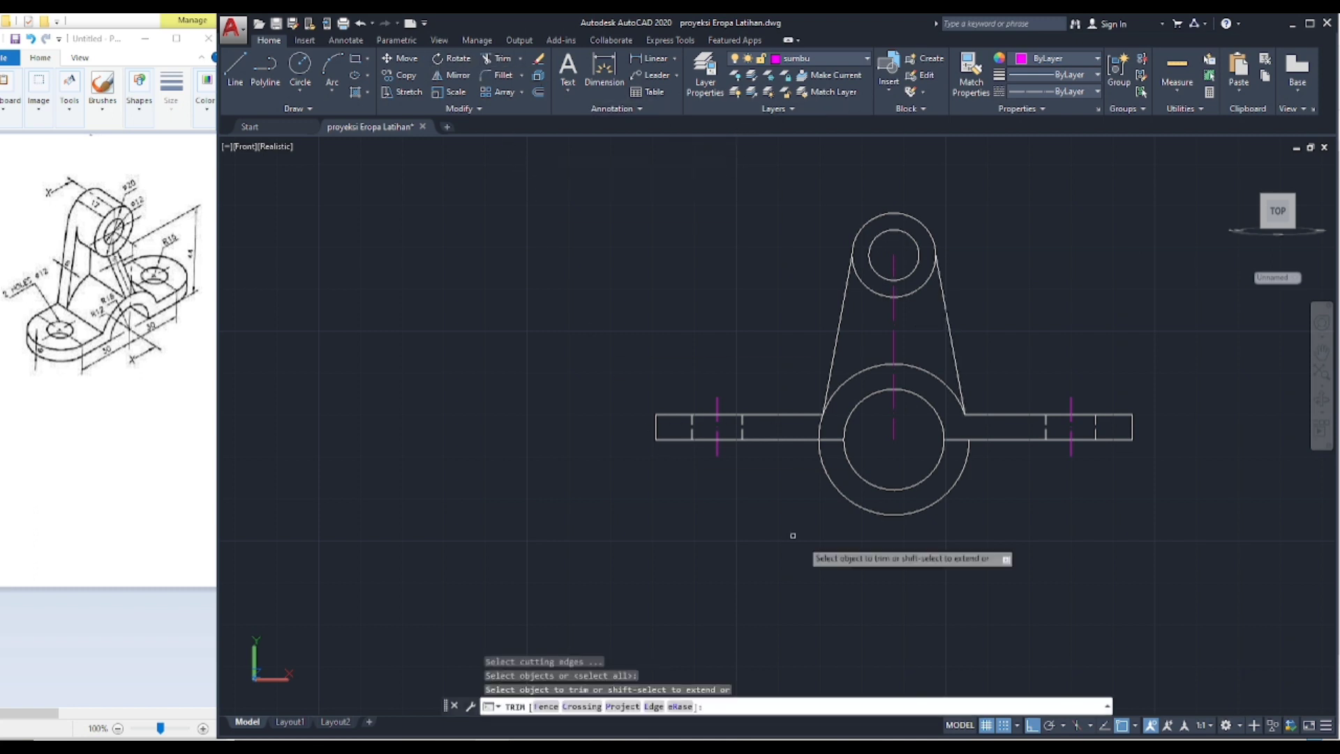
left_click(897, 487)
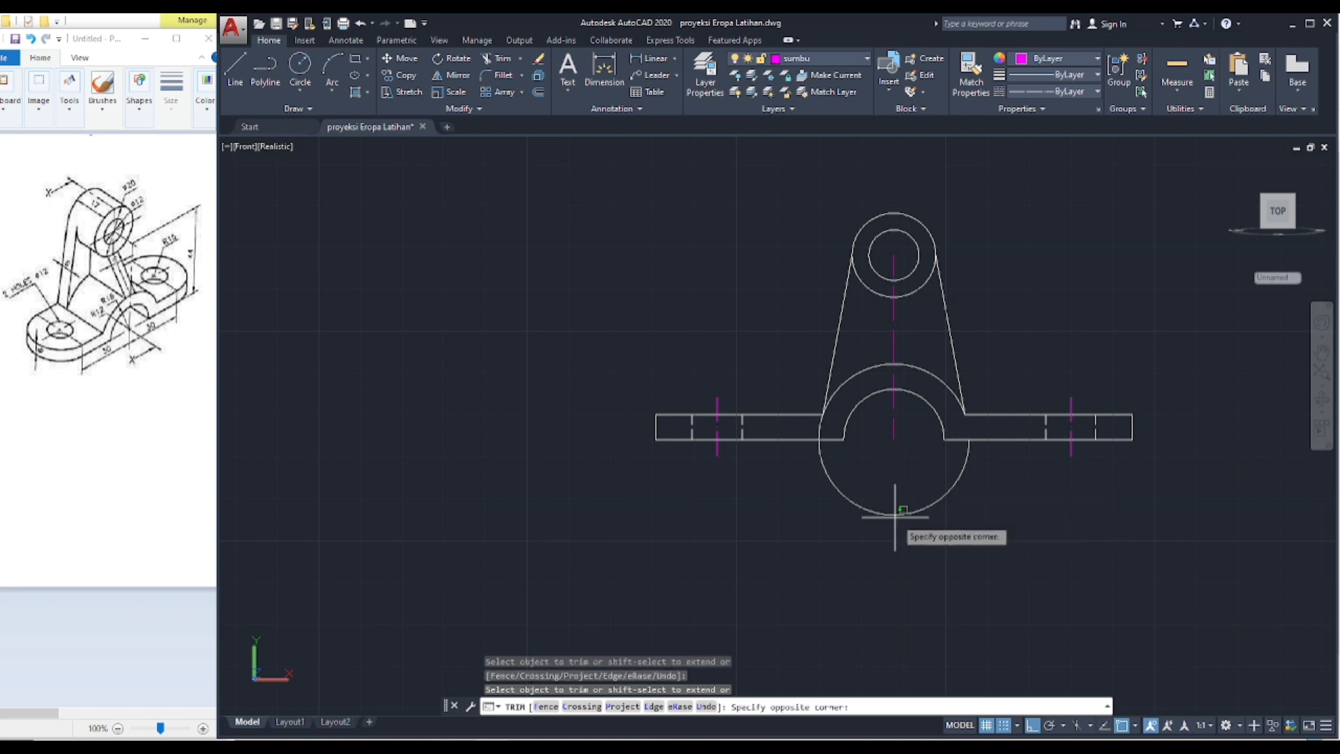
left_click(895, 517)
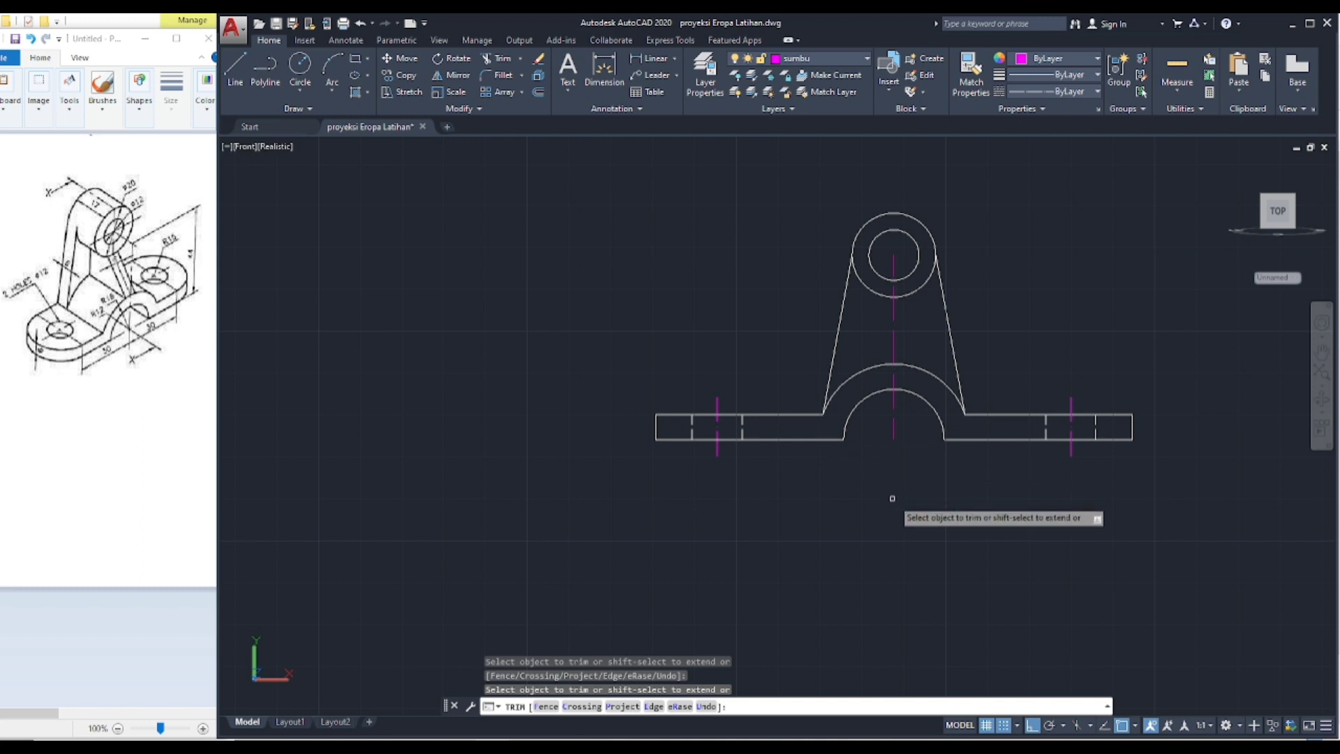
key("Escape")
Step: Stretch the main vertical centre line about 6 below the base and upward past the top of the upper outer circle
left_click(895, 436)
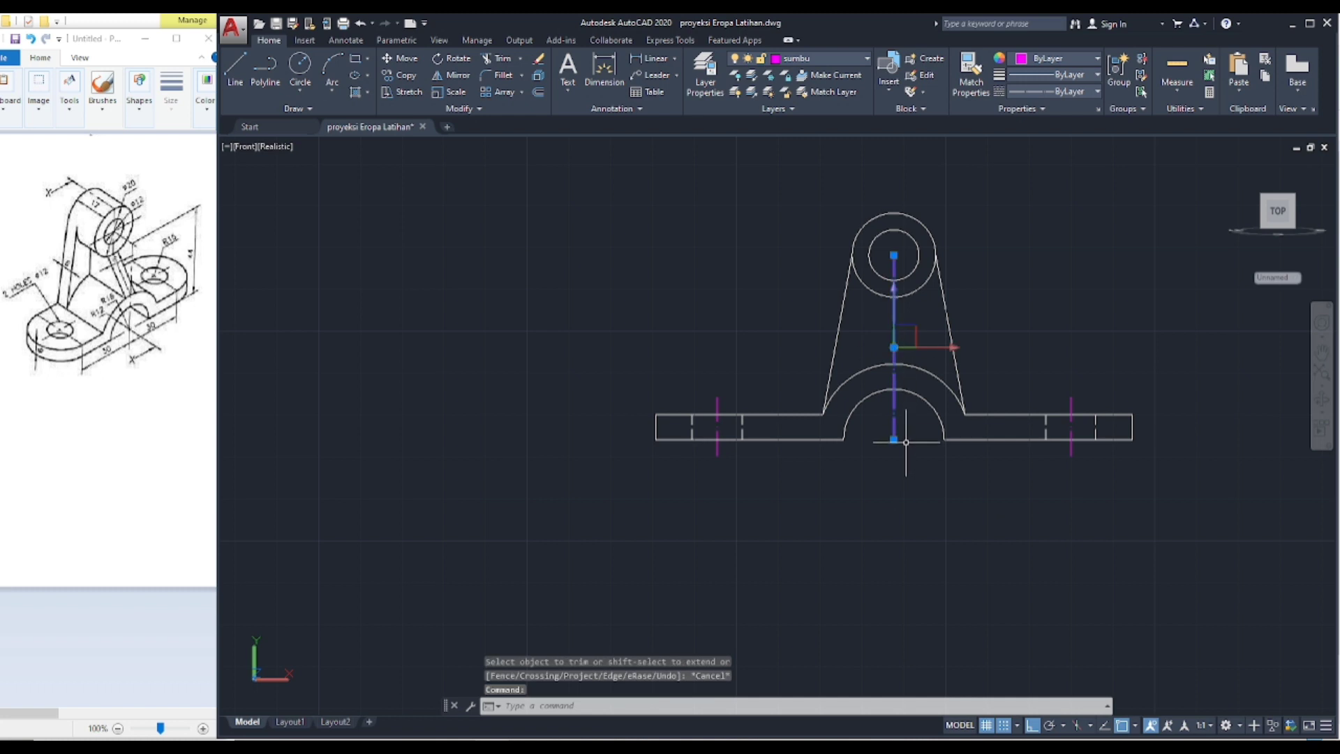
left_click(894, 439)
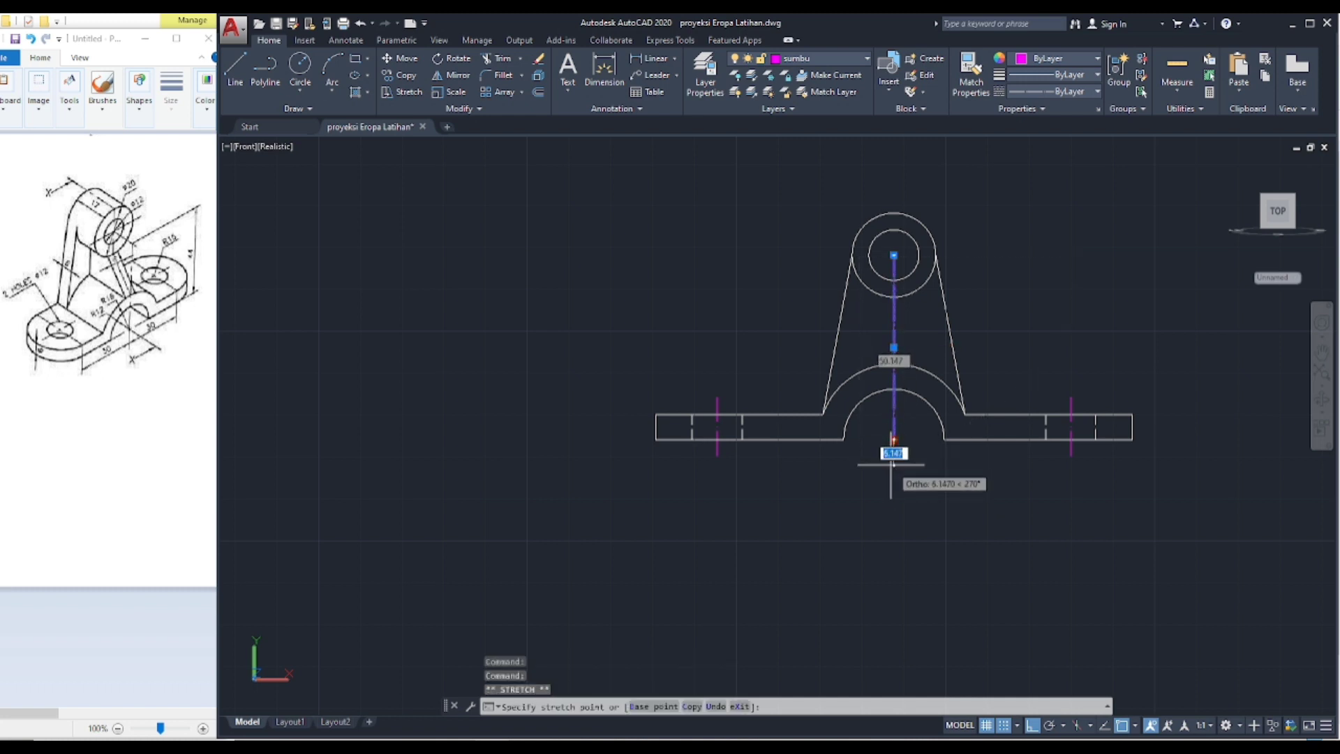
left_click(891, 464)
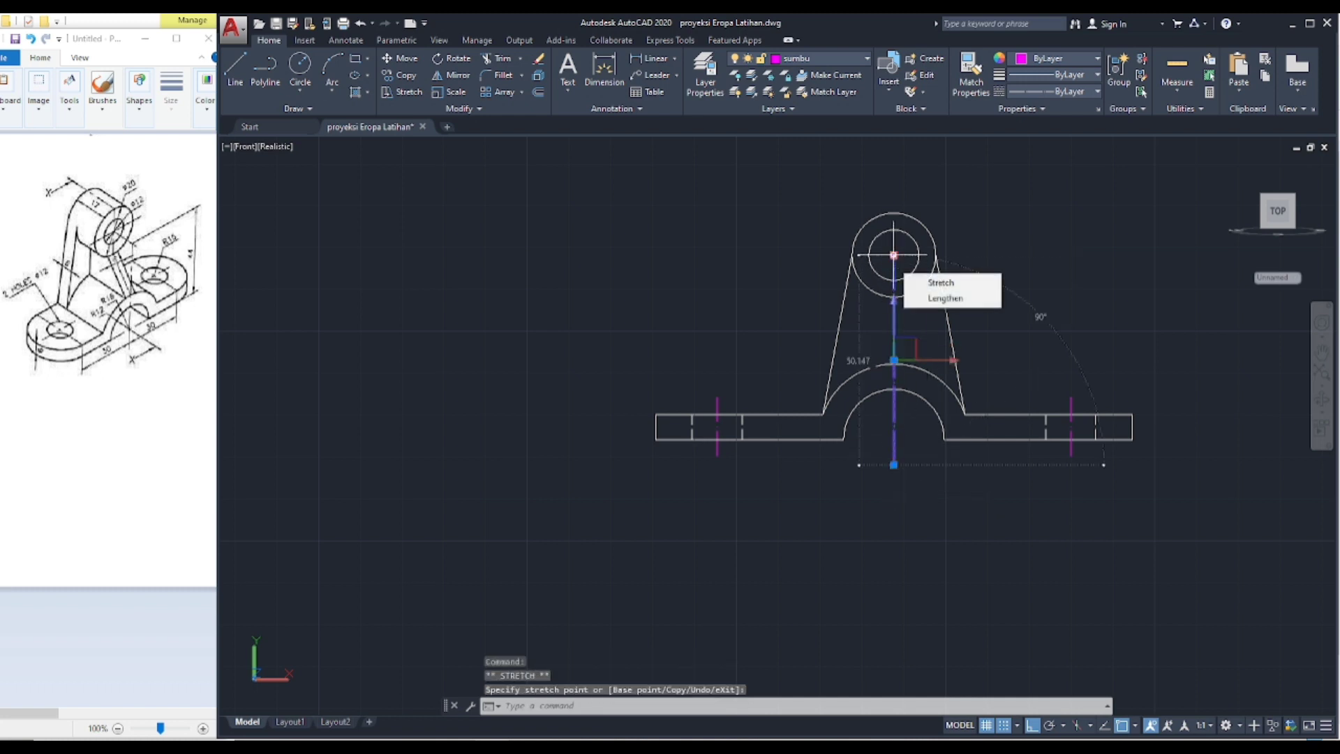
left_click(894, 255)
left_click(889, 194)
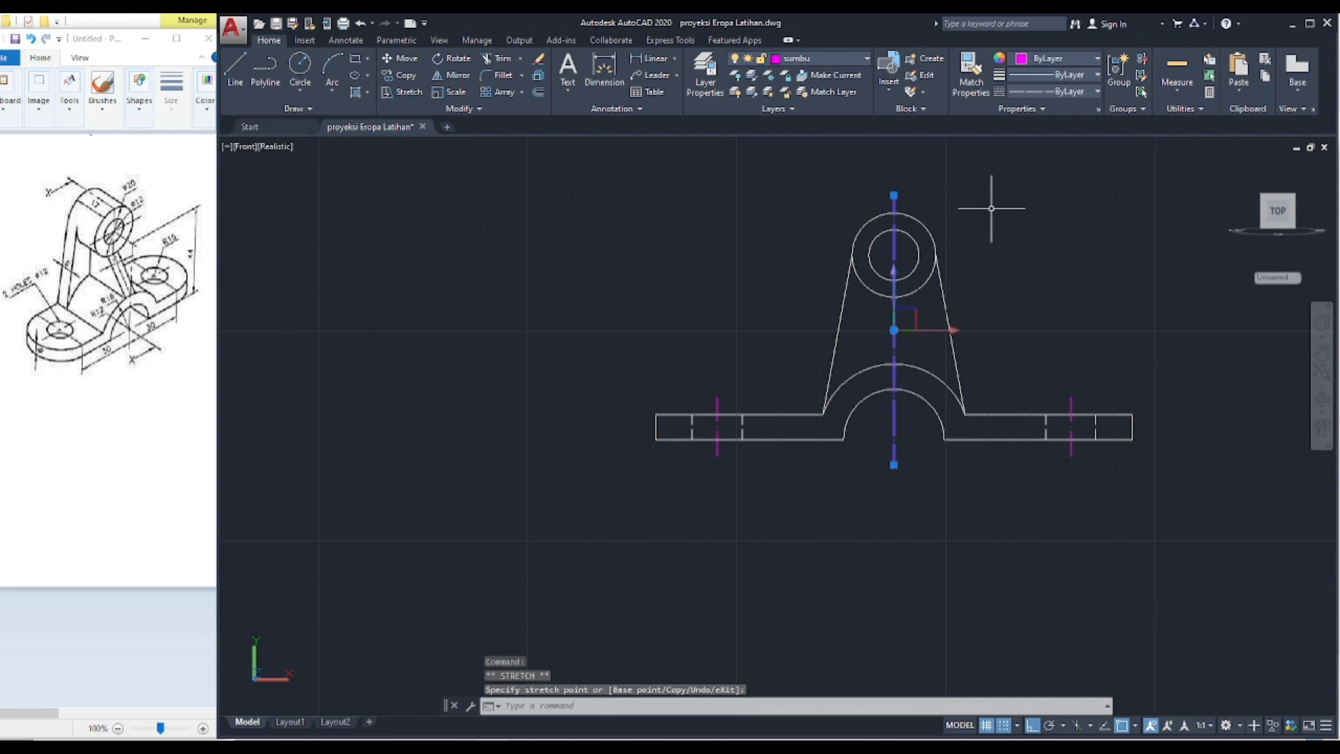
key("Escape")
key("Escape")
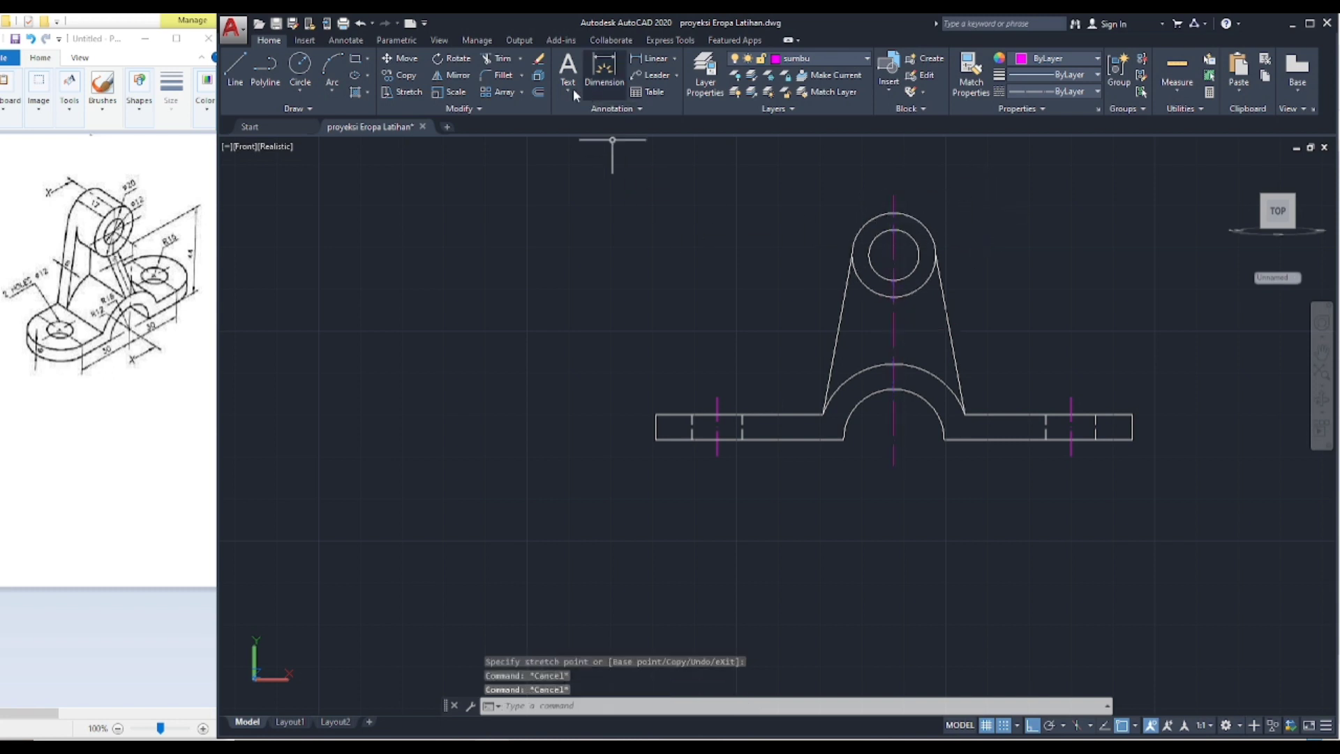
Step: Draw a horizontal centre line from the upper outer circle's left quadrant through its centre to beyond the right side
left_click(243, 62)
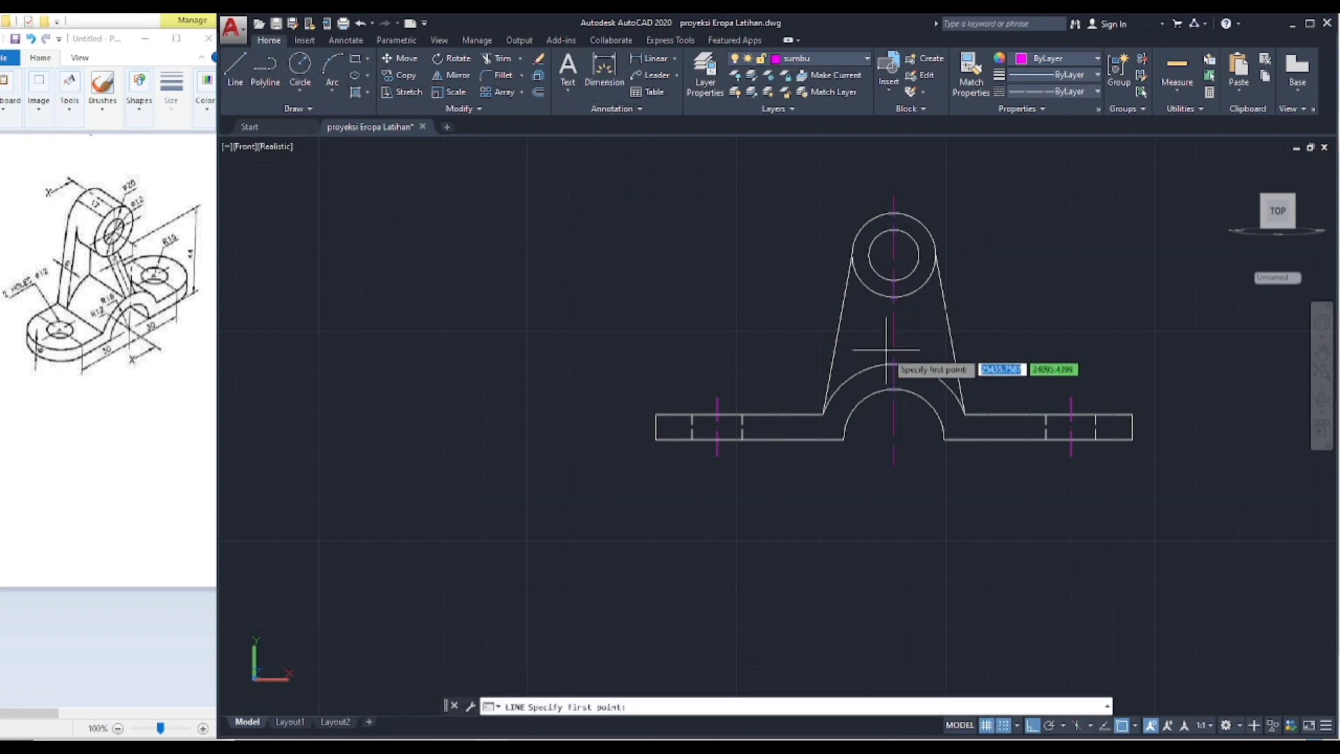
left_click(853, 256)
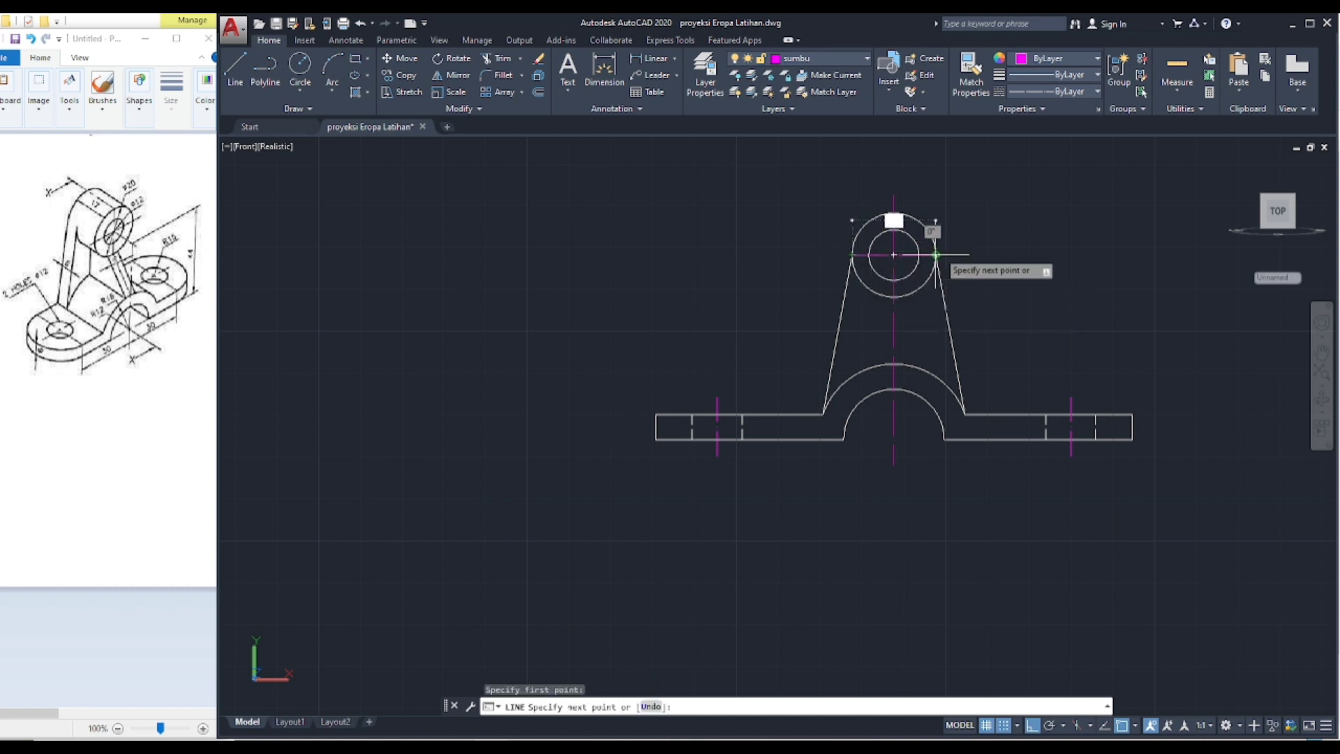
left_click(972, 254)
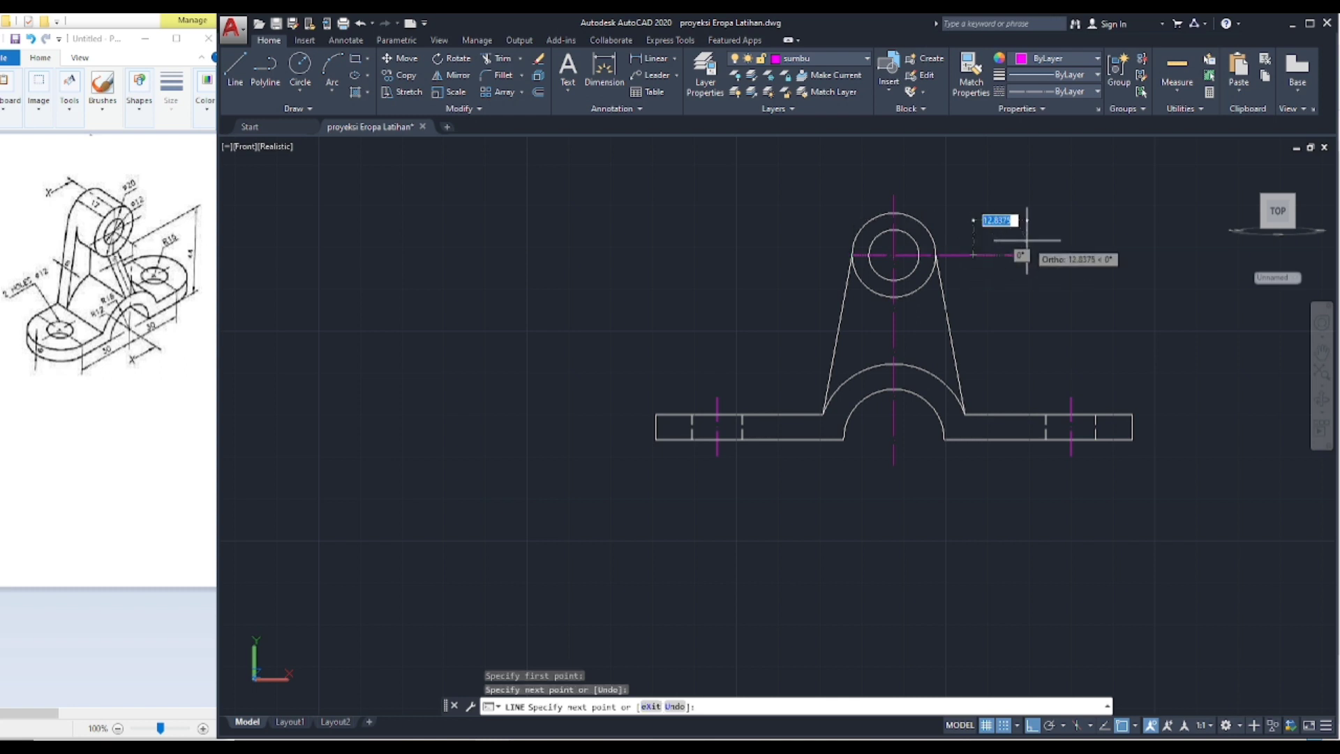
key("Escape")
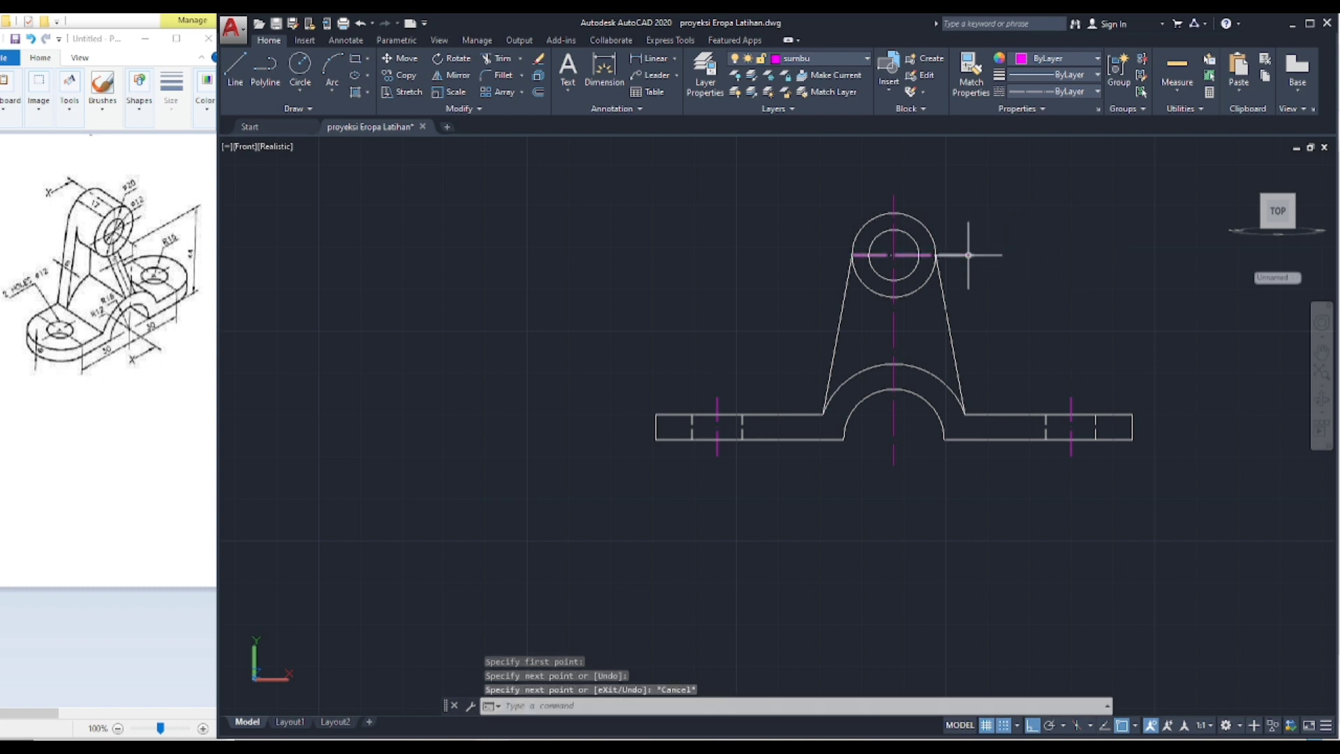
Step: Move the upper circles' horizontal centre line slightly left so it extends past both sides of the outer circle
left_click(966, 254)
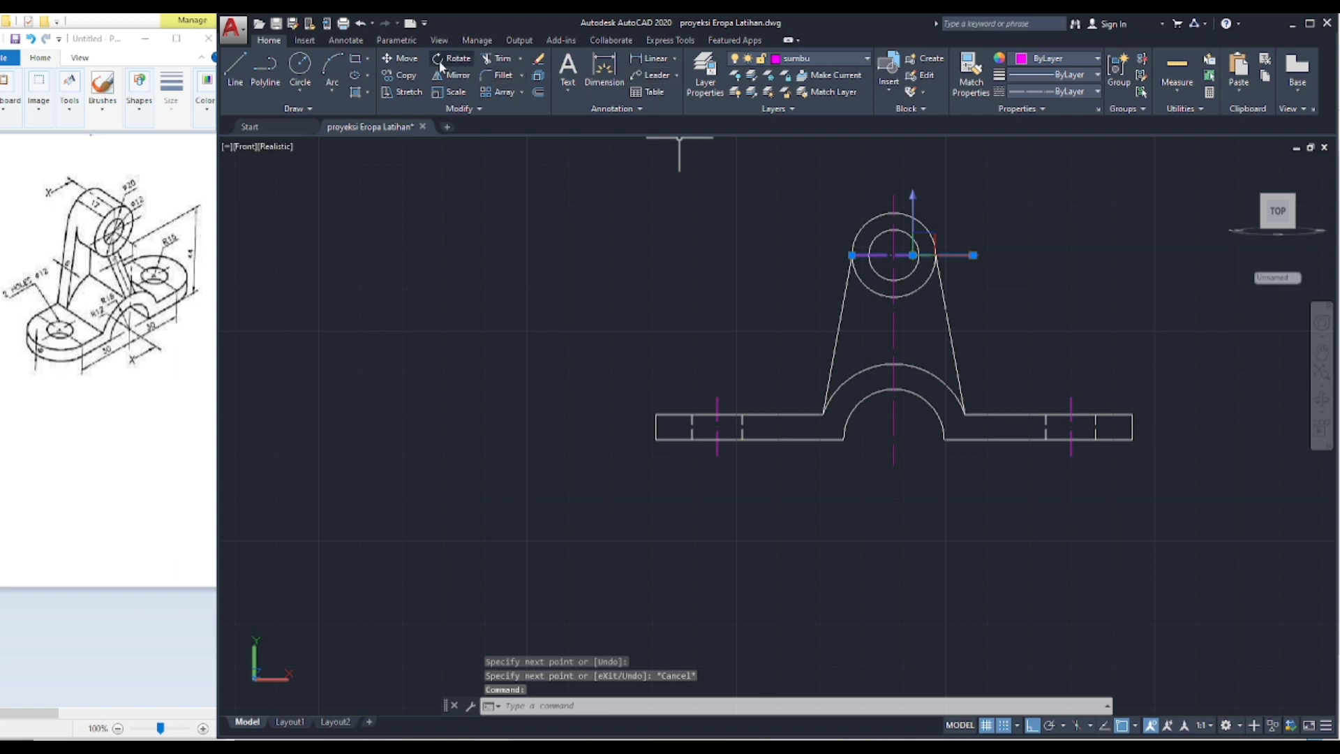
left_click(400, 58)
left_click(463, 215)
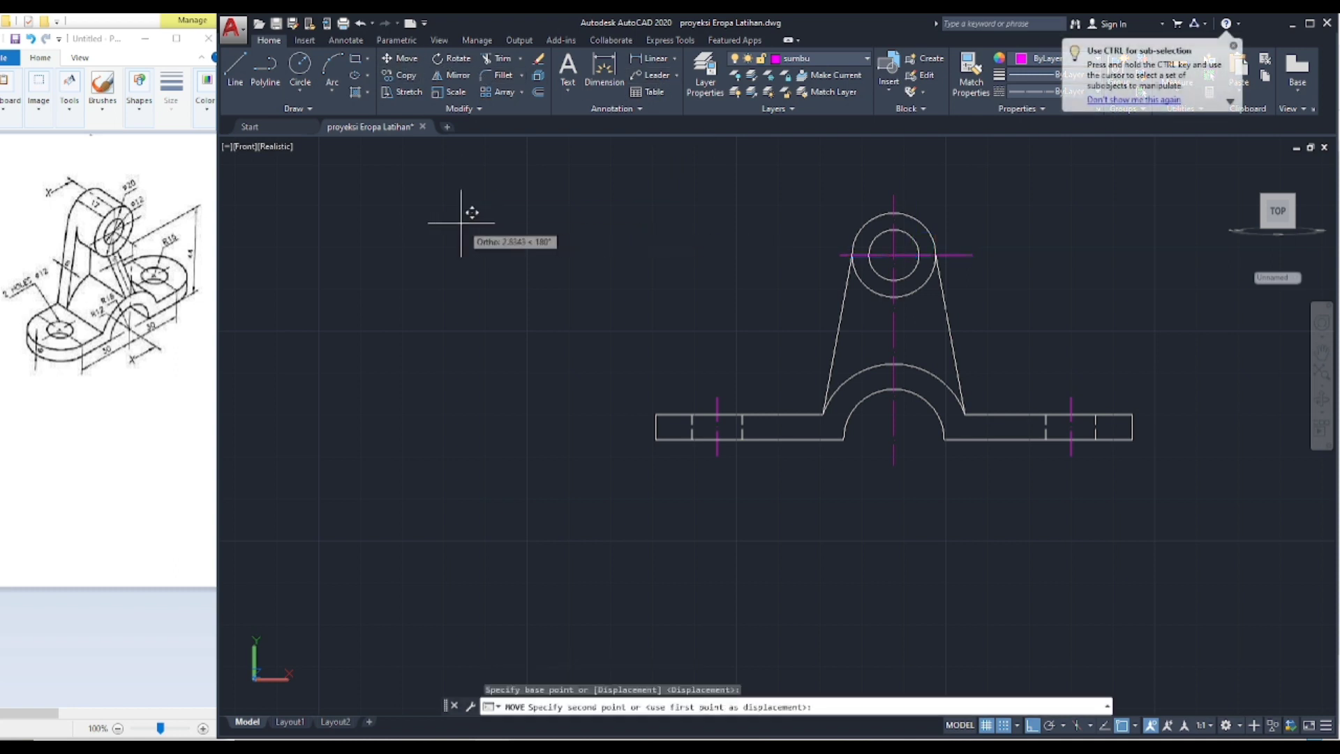
left_click(467, 212)
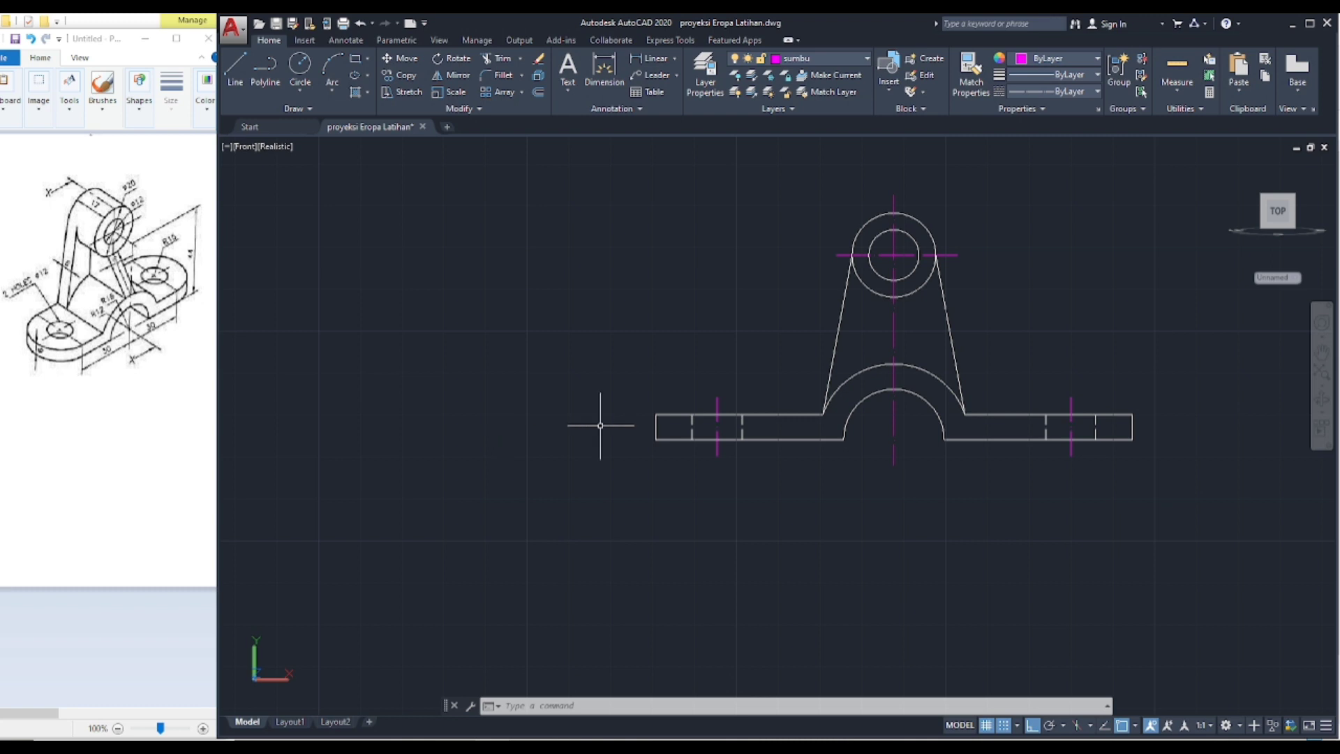
Step: Move the entire front view horizontally to the right, away from the other drawing
scroll(869, 549, "down", 2)
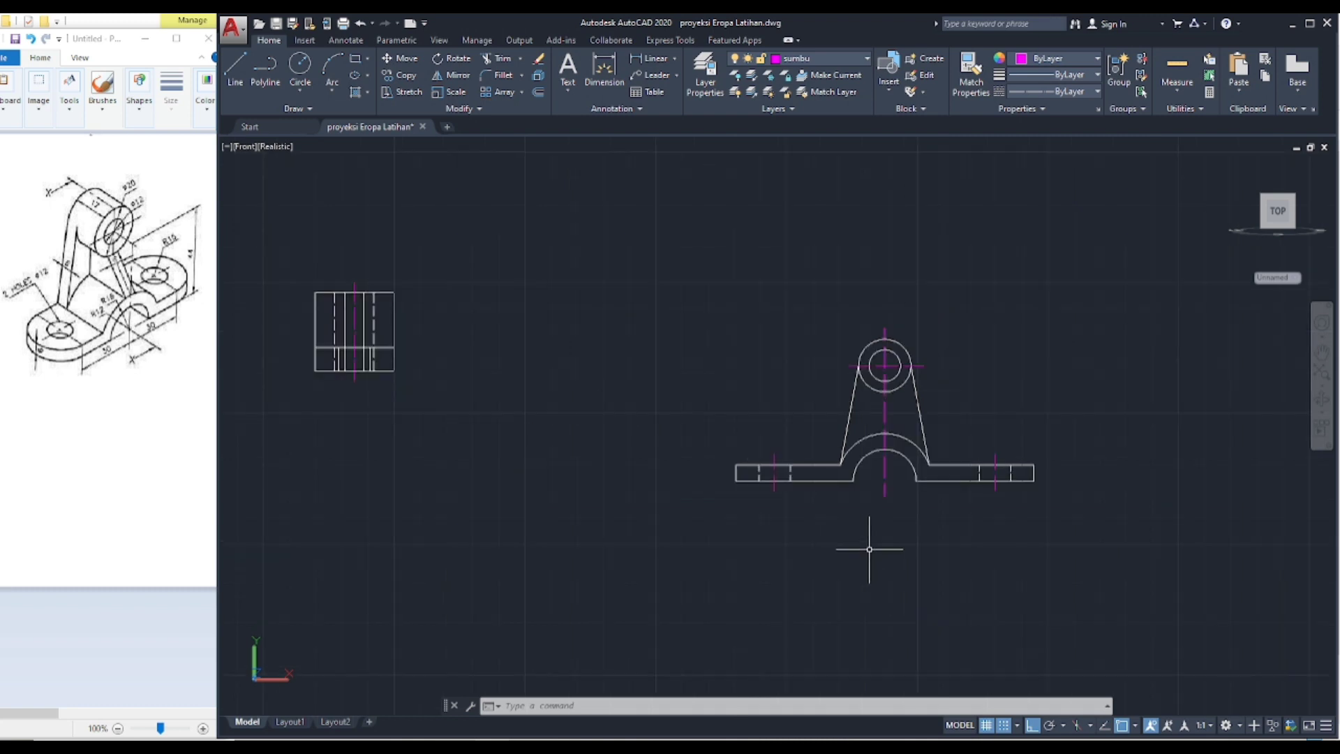
mouse_move(869, 549)
middle_mouse_down()
mouse_move(735, 484)
mouse_move(696, 484)
middle_mouse_up()
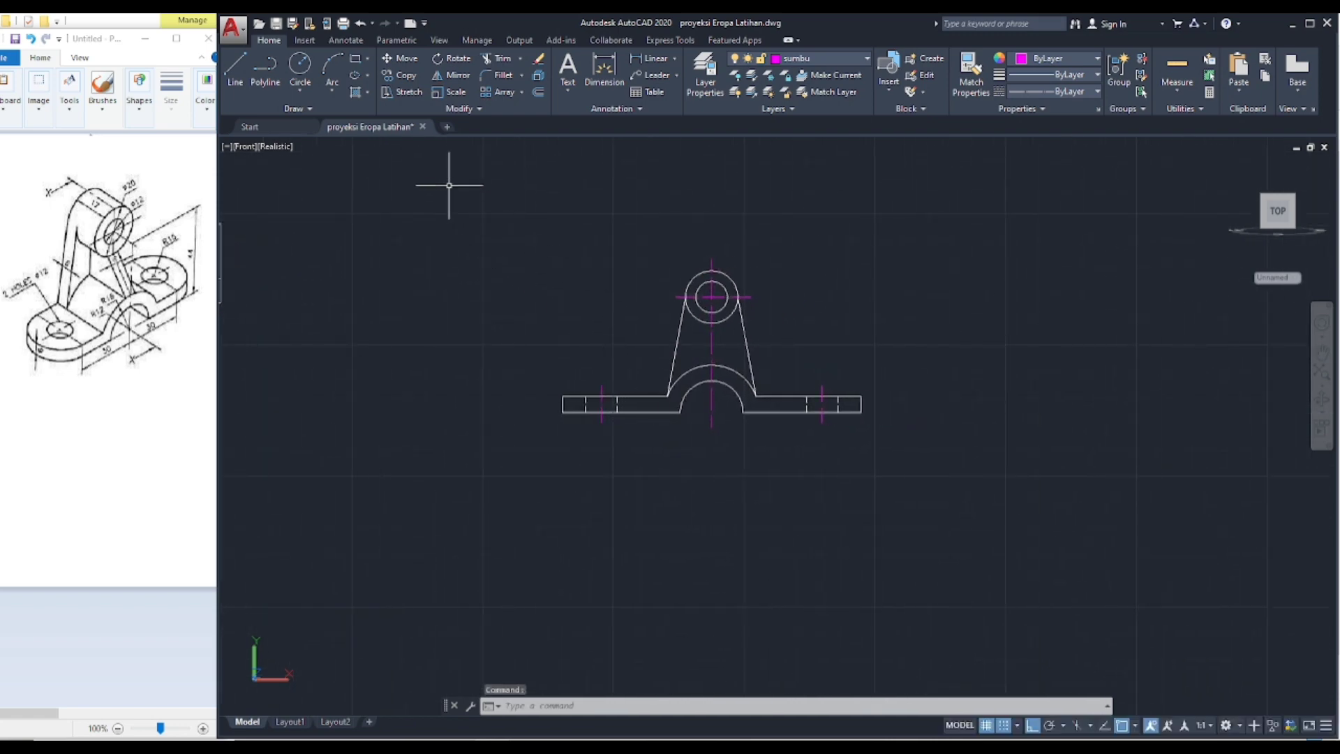
left_click(445, 182)
left_click(933, 485)
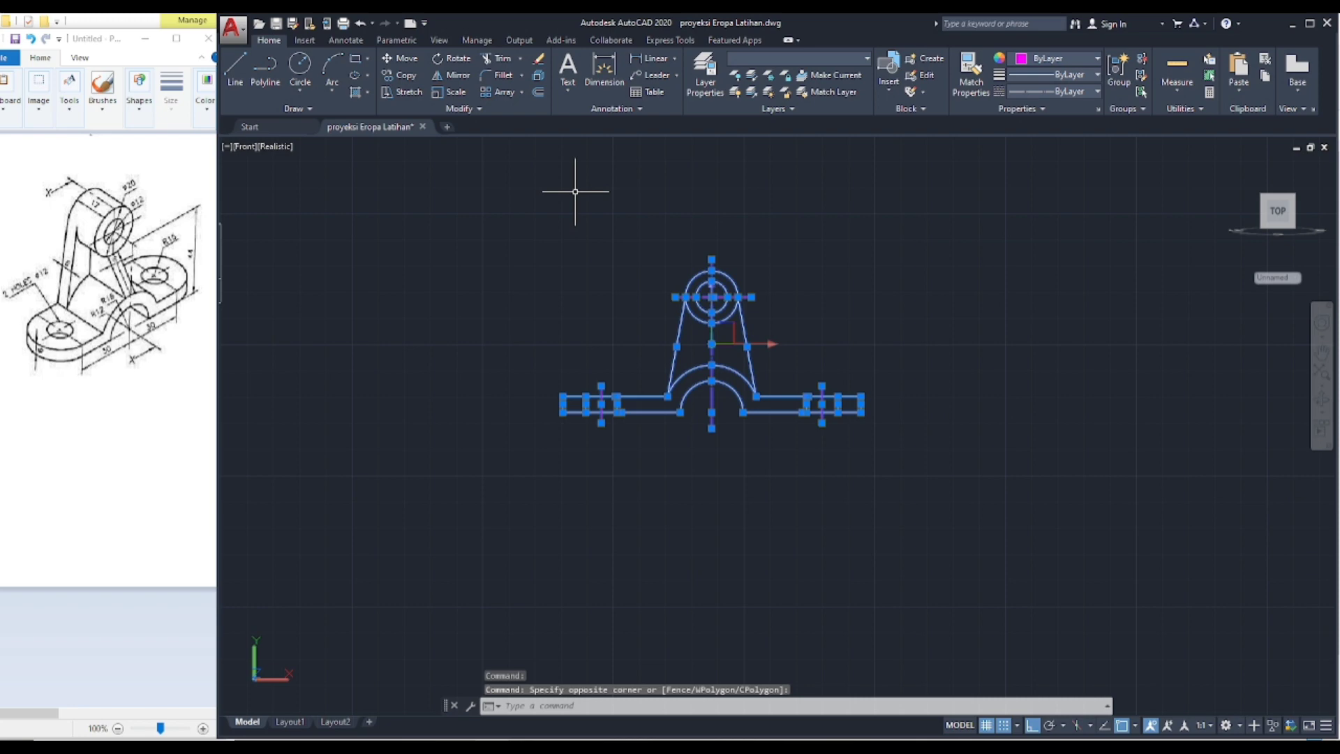
left_click(407, 58)
left_click(524, 205)
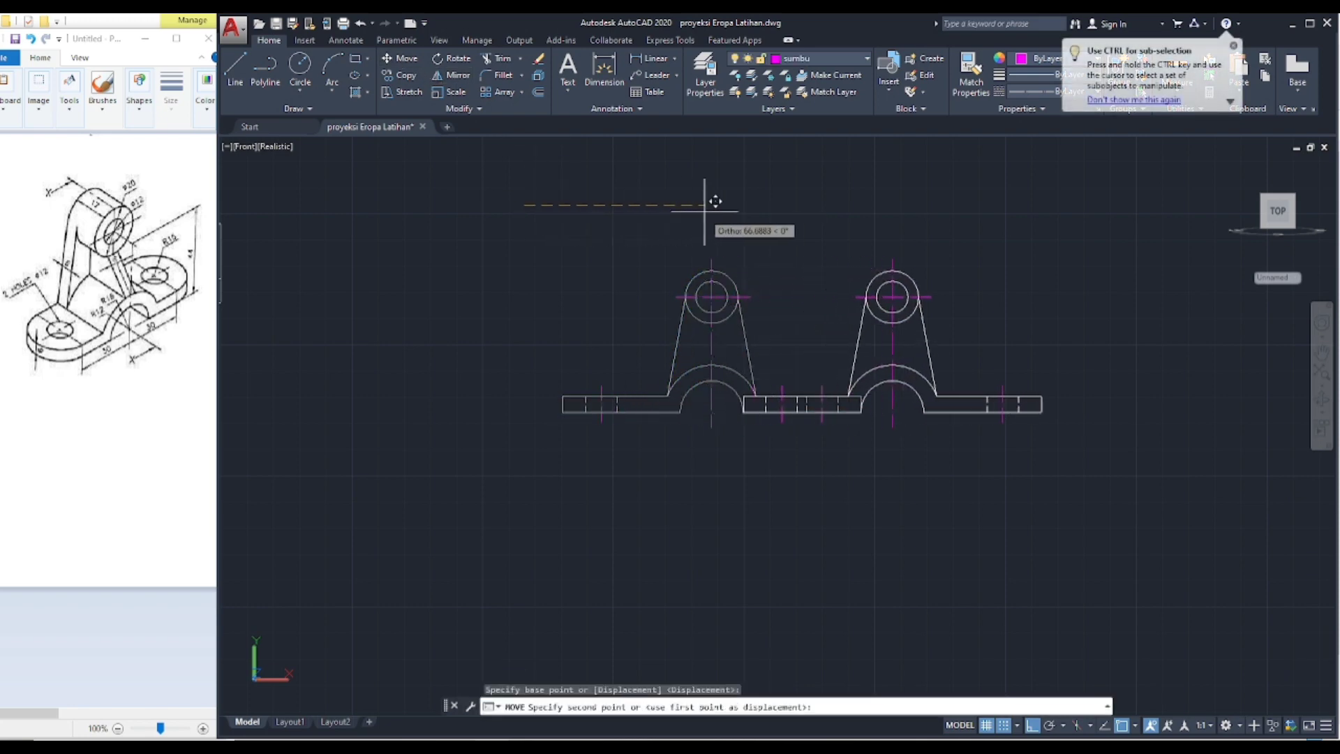
left_click(775, 210)
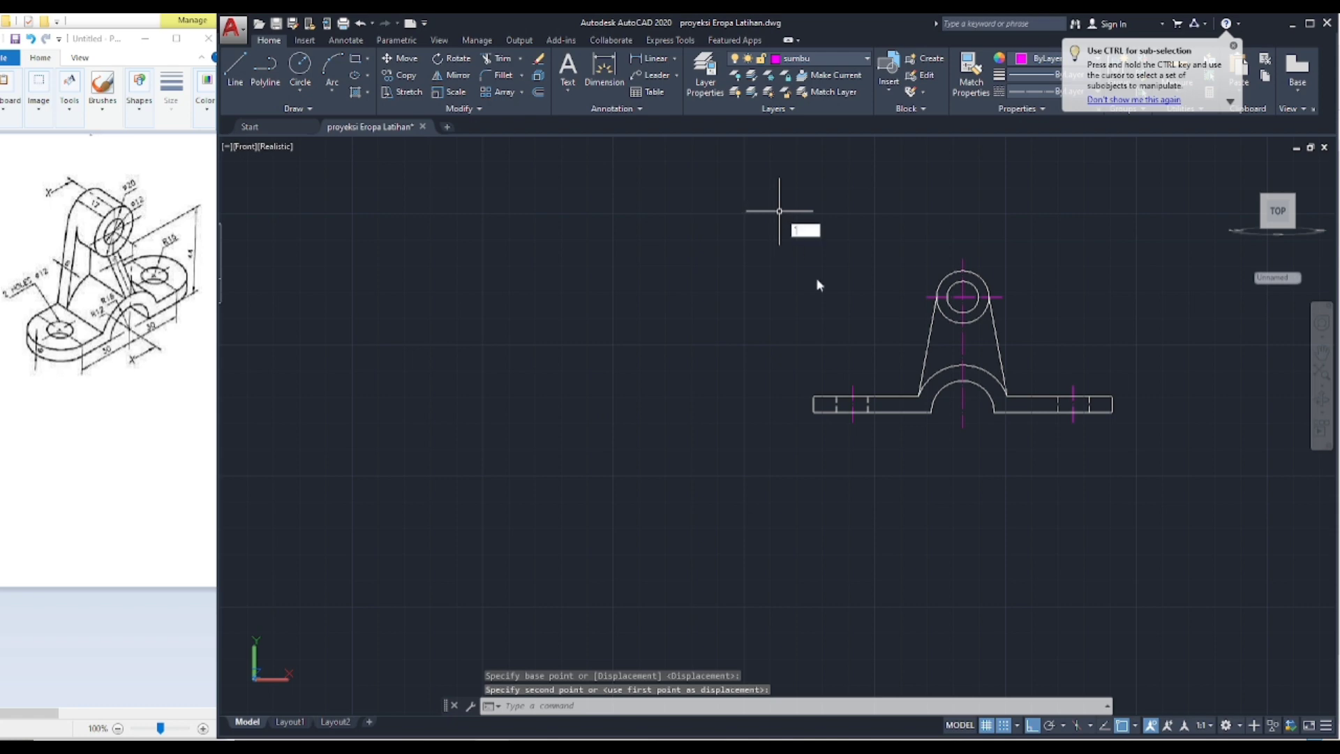
key("Escape")
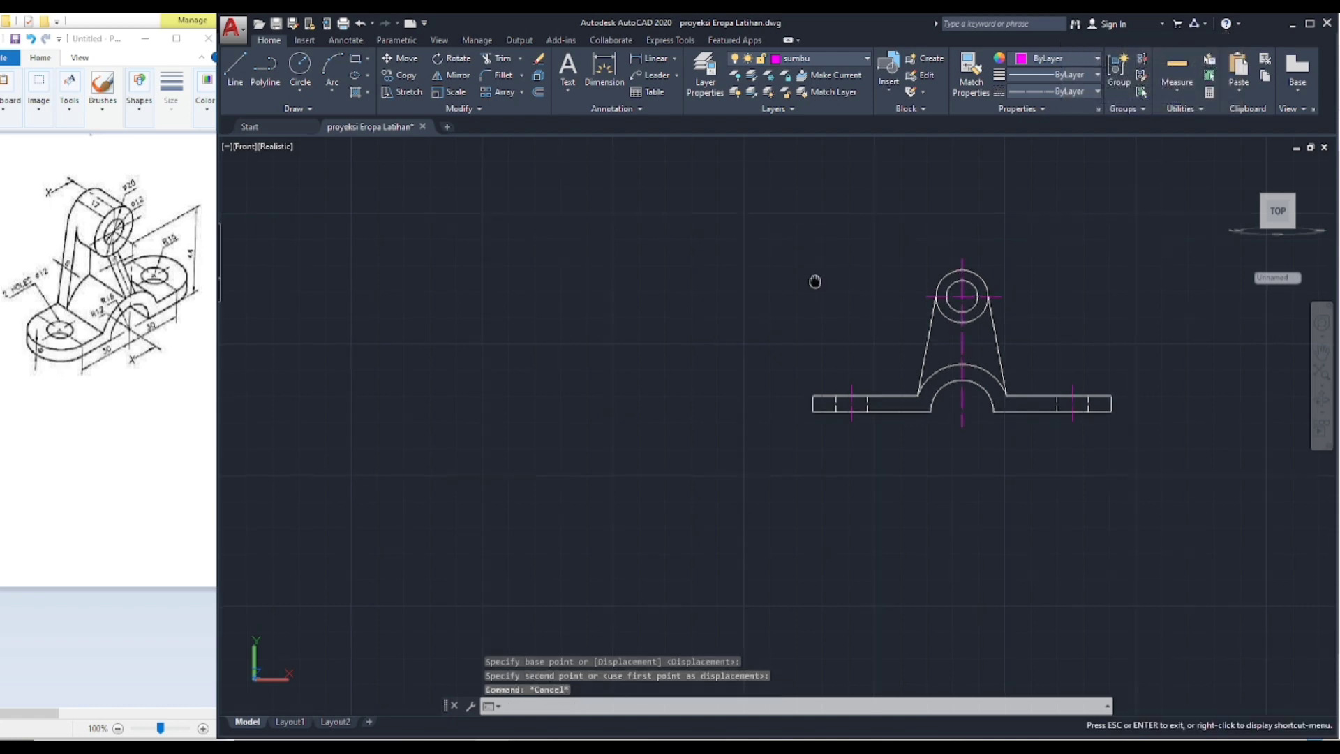
Step: Make bantu the current layer and draw a vertical projection line straight down from the main centre line's lower end
scroll(814, 278, "down", 2)
scroll(815, 277, "up", 1)
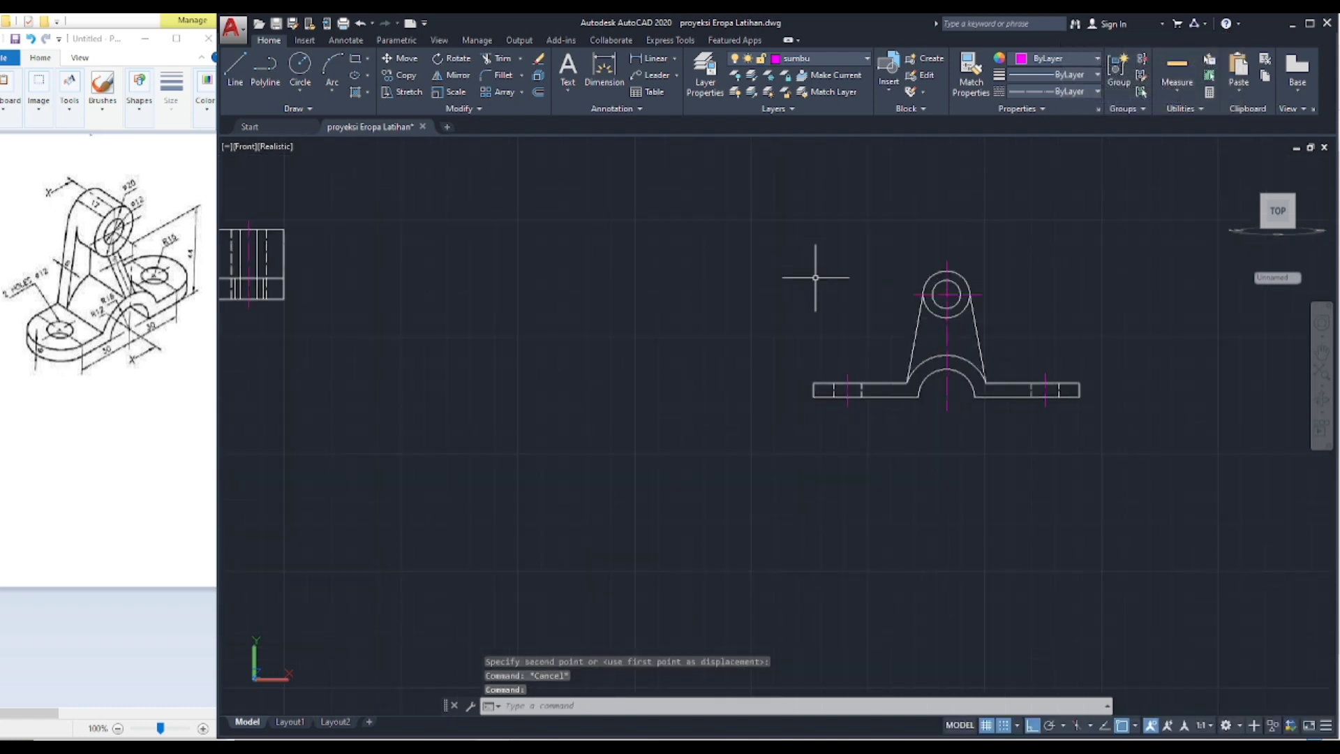
scroll(815, 277, "up", 1)
middle_click_drag(844, 295, 825, 236)
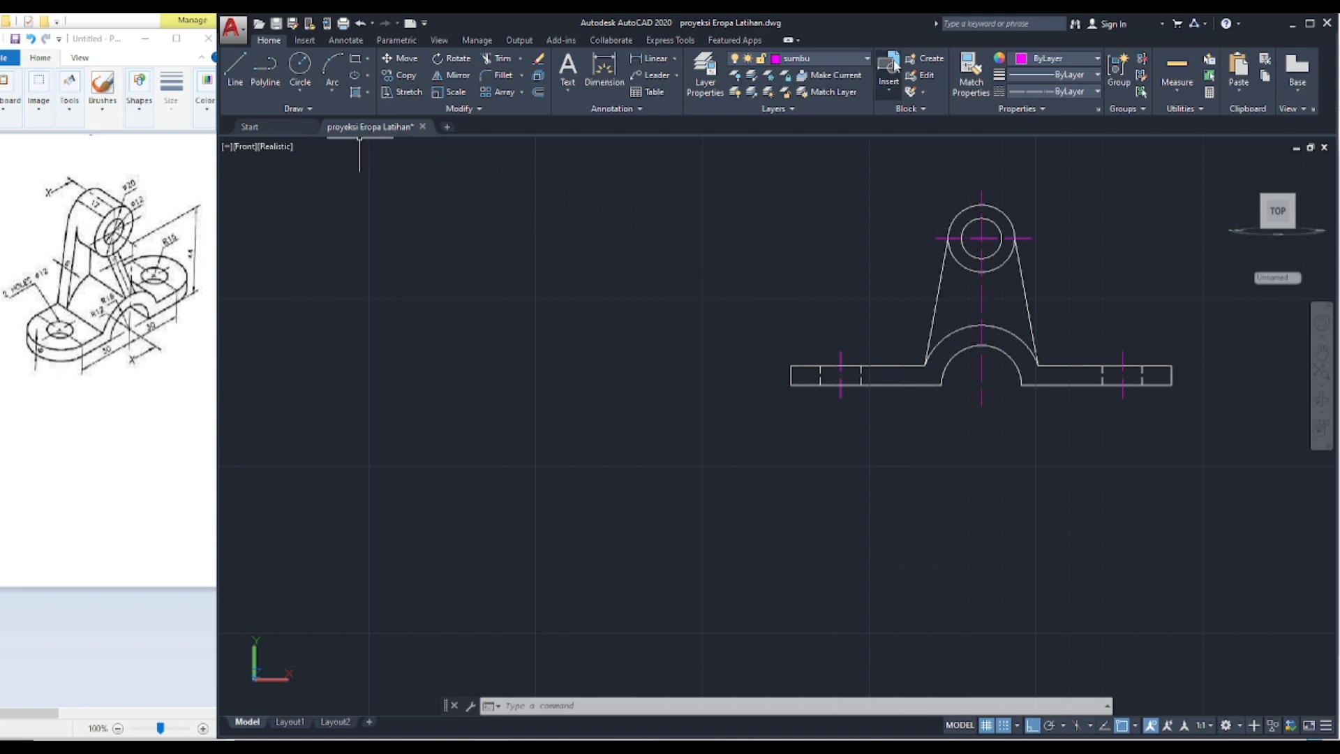
left_click(864, 55)
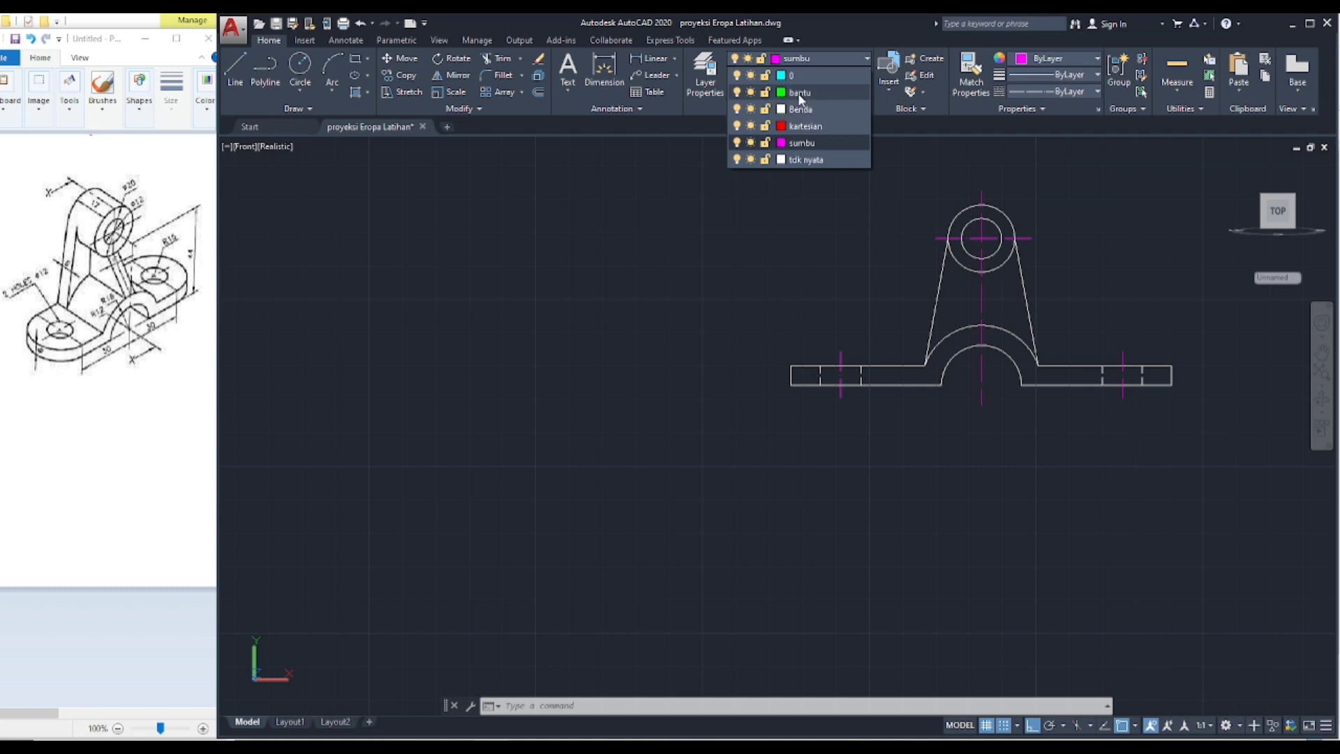
left_click(798, 93)
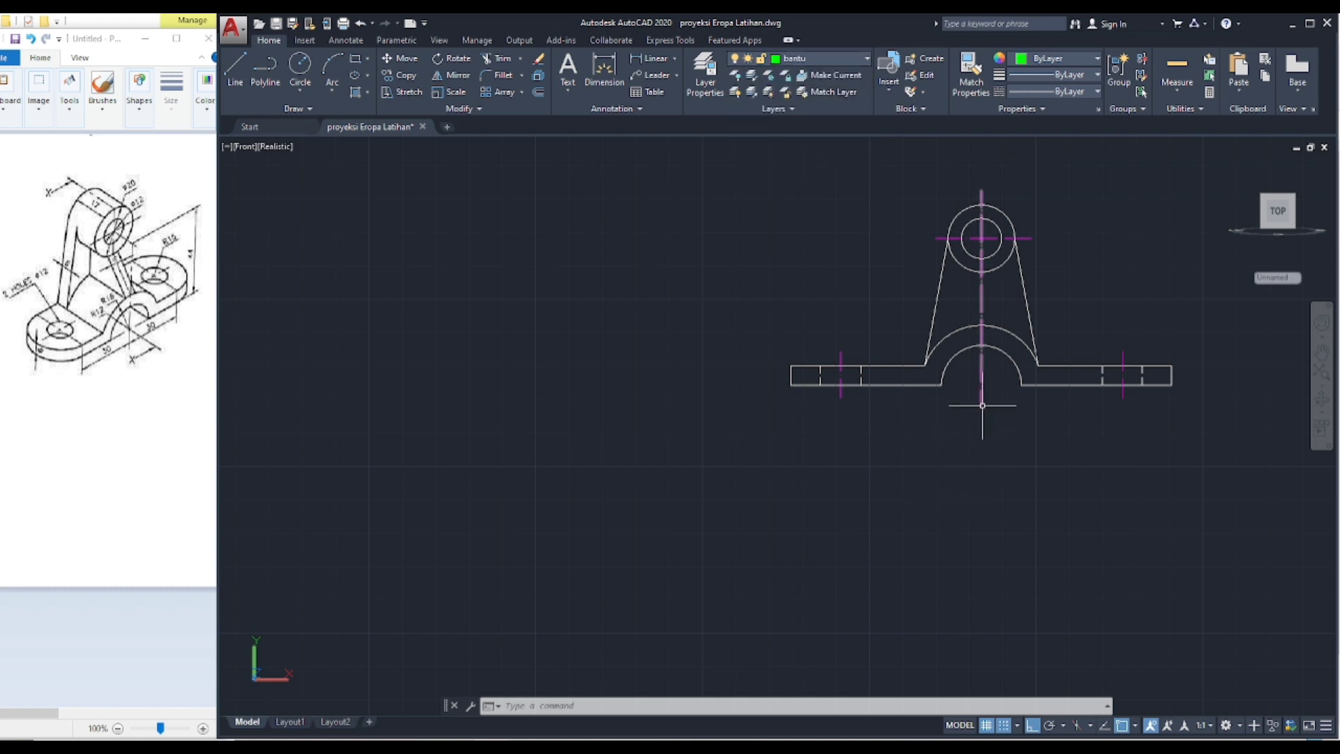
left_click(235, 66)
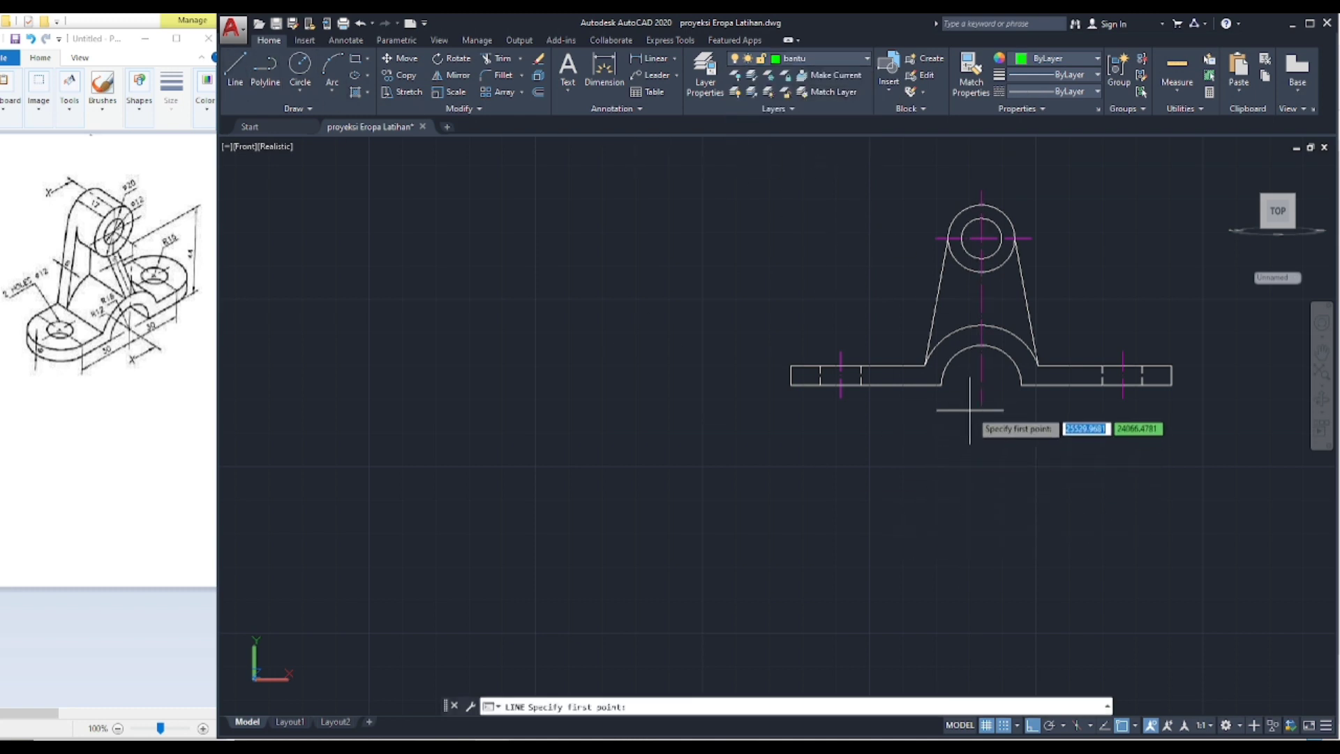
left_click(981, 406)
left_click(981, 649)
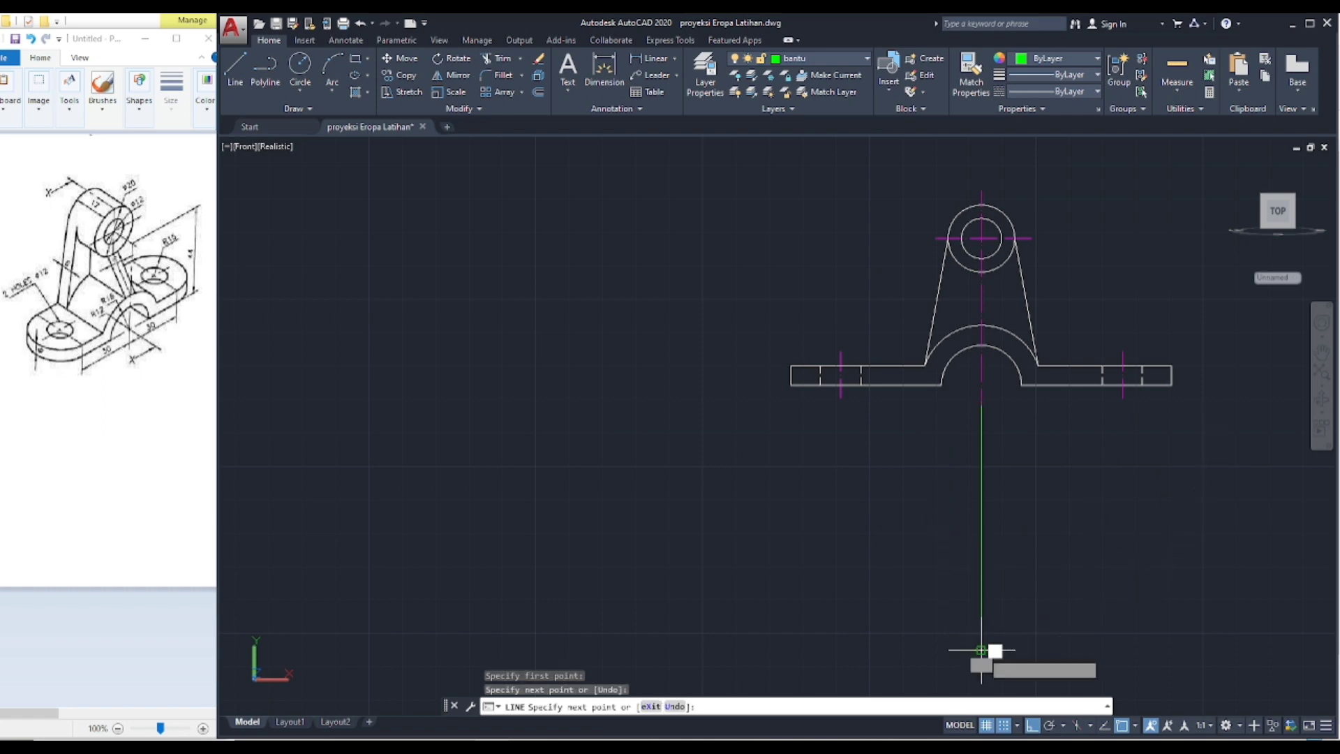
right_click(1122, 294)
left_click(1142, 302)
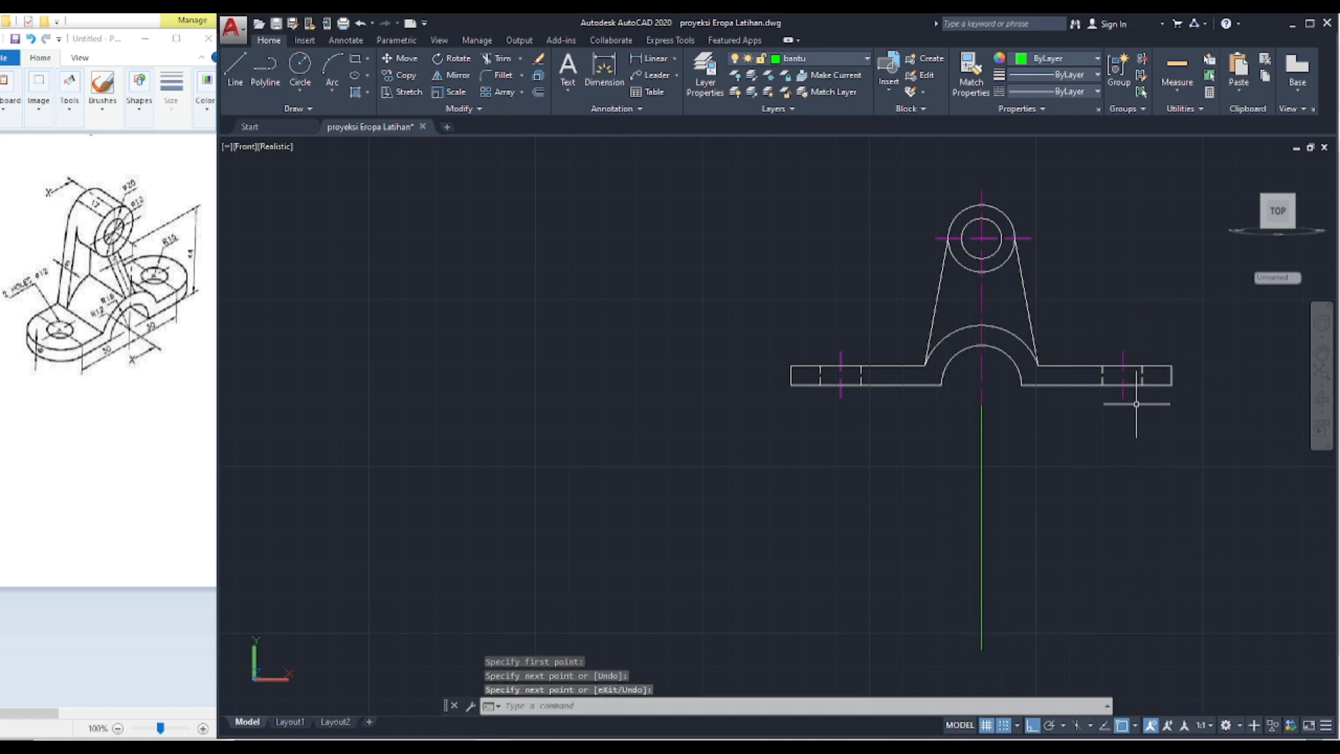
Step: Draw a vertical projection line from the lower end of the right flange hole's centre line, ending level with the first projection line
right_click(1138, 294)
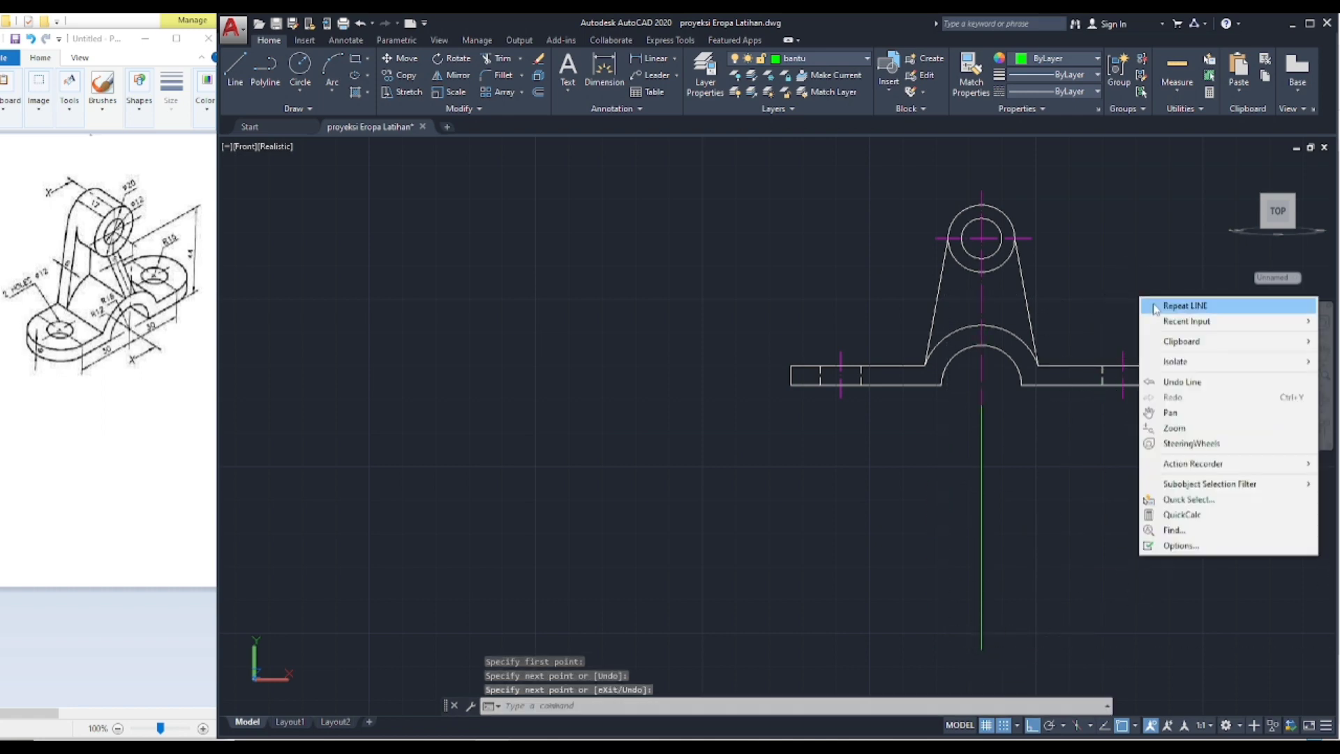
left_click(1154, 306)
left_click(1122, 399)
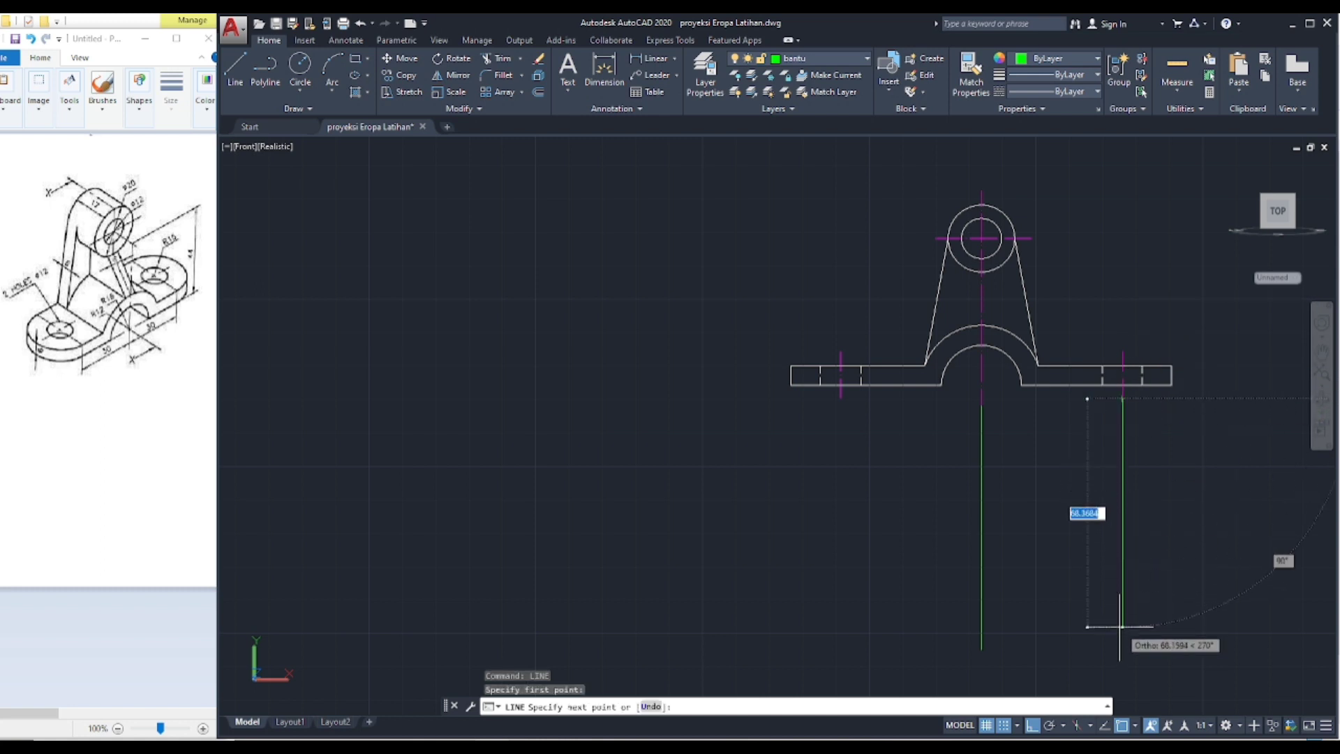
left_click(1123, 649)
right_click(1130, 292)
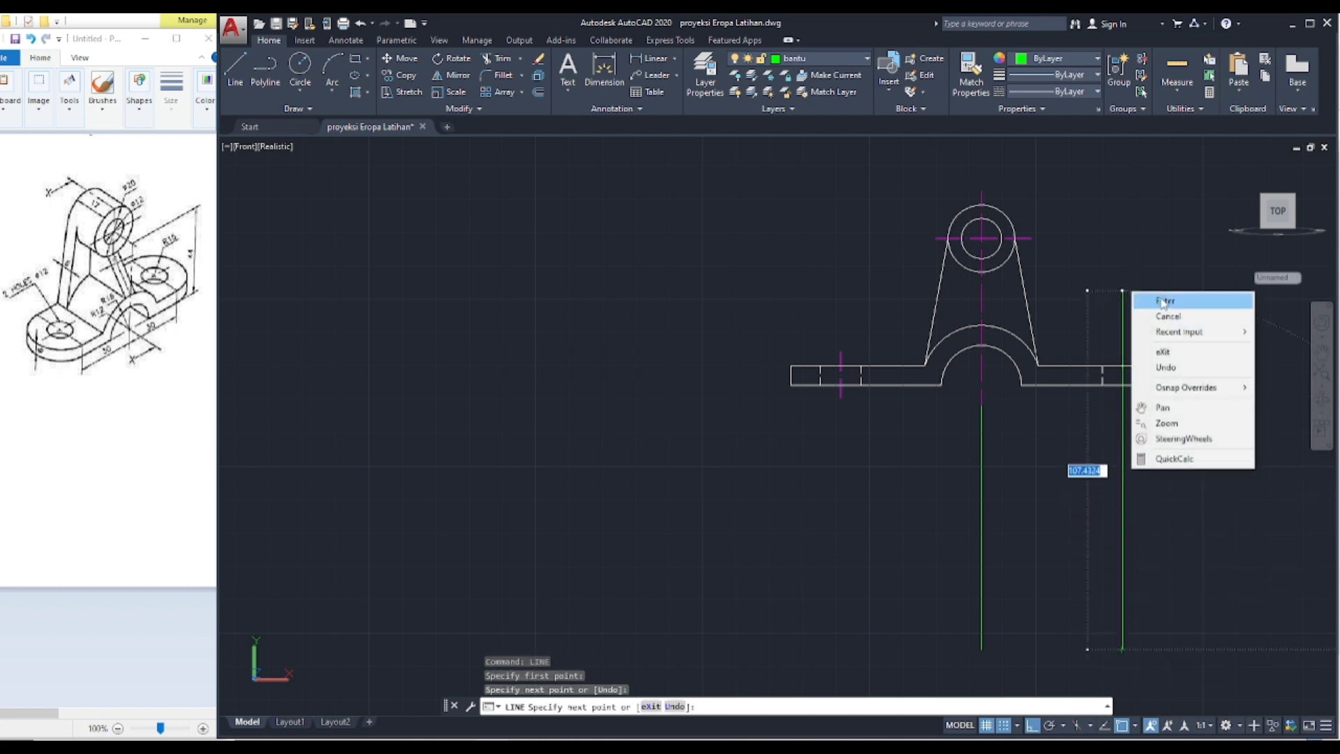
left_click(1164, 301)
Step: Draw a vertical projection line down from the right flange's lower outer corner, ending level with the other projection lines
right_click(1151, 259)
left_click(1175, 267)
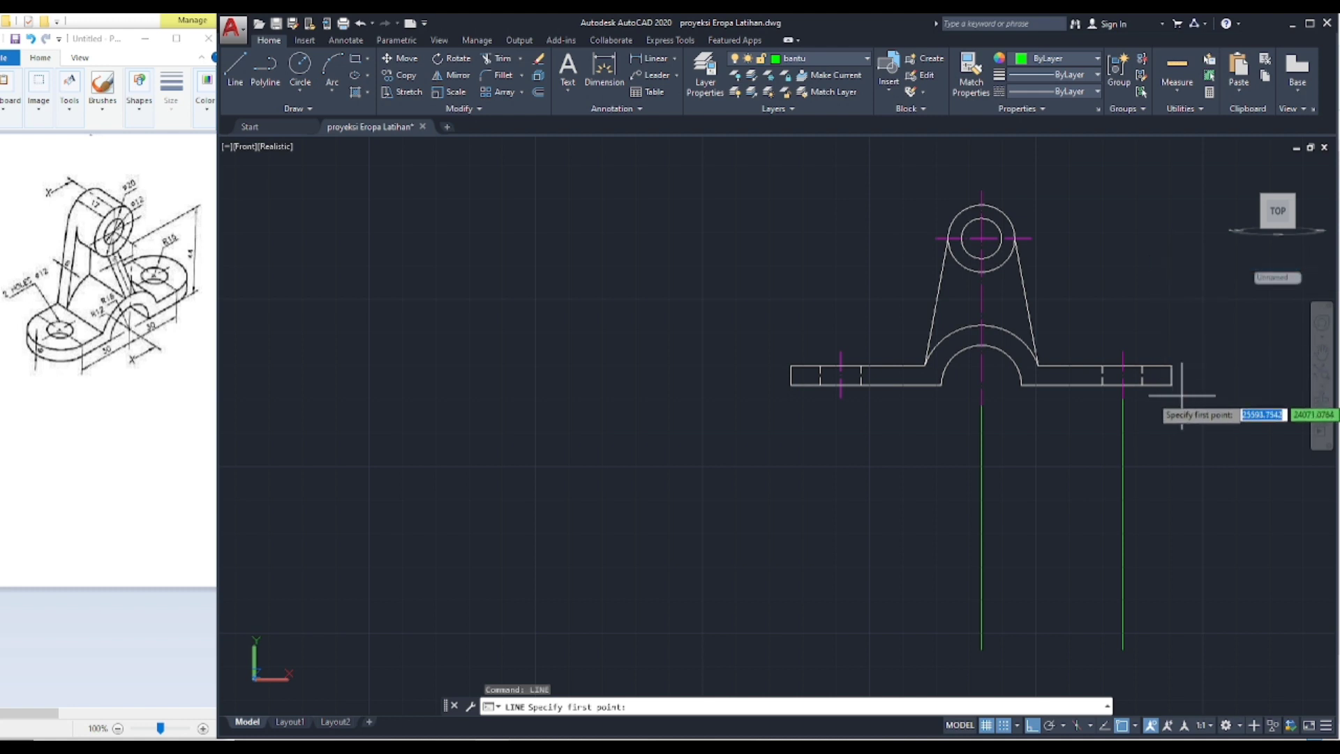
left_click(1171, 385)
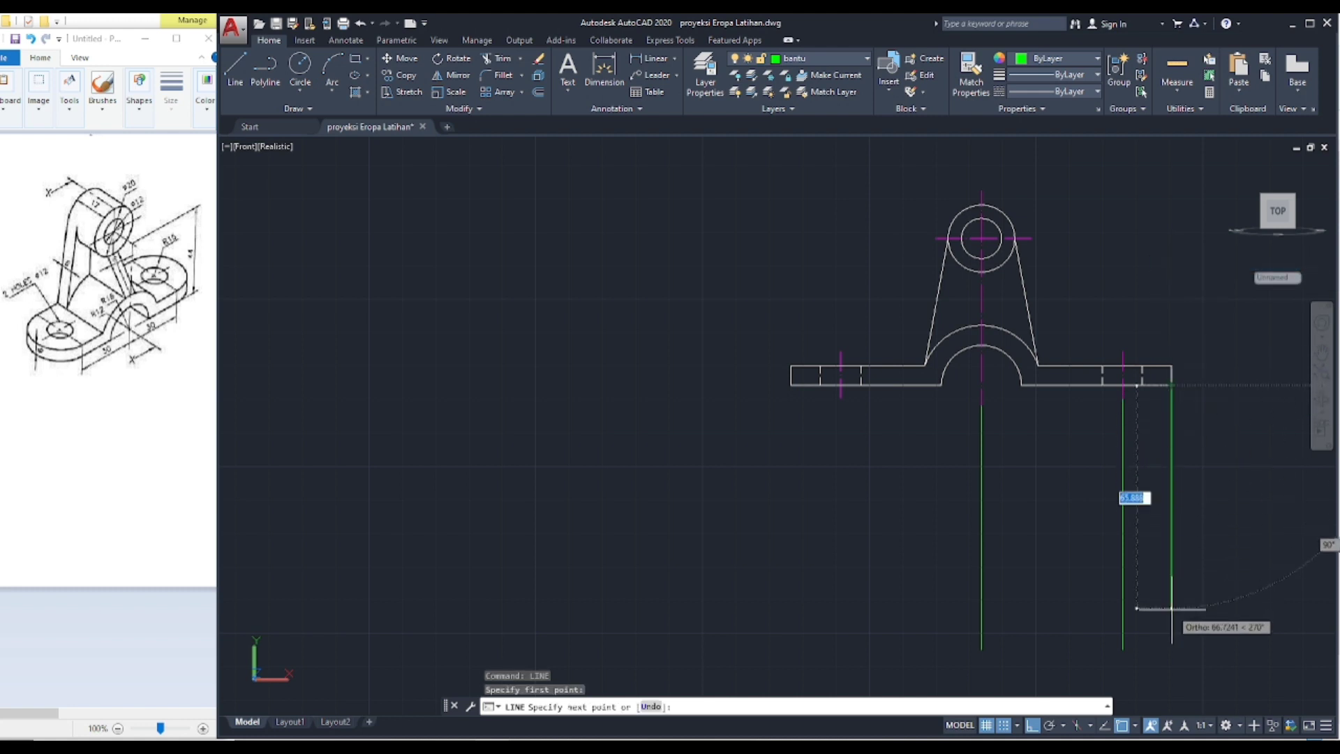
left_click(1171, 649)
right_click(1196, 406)
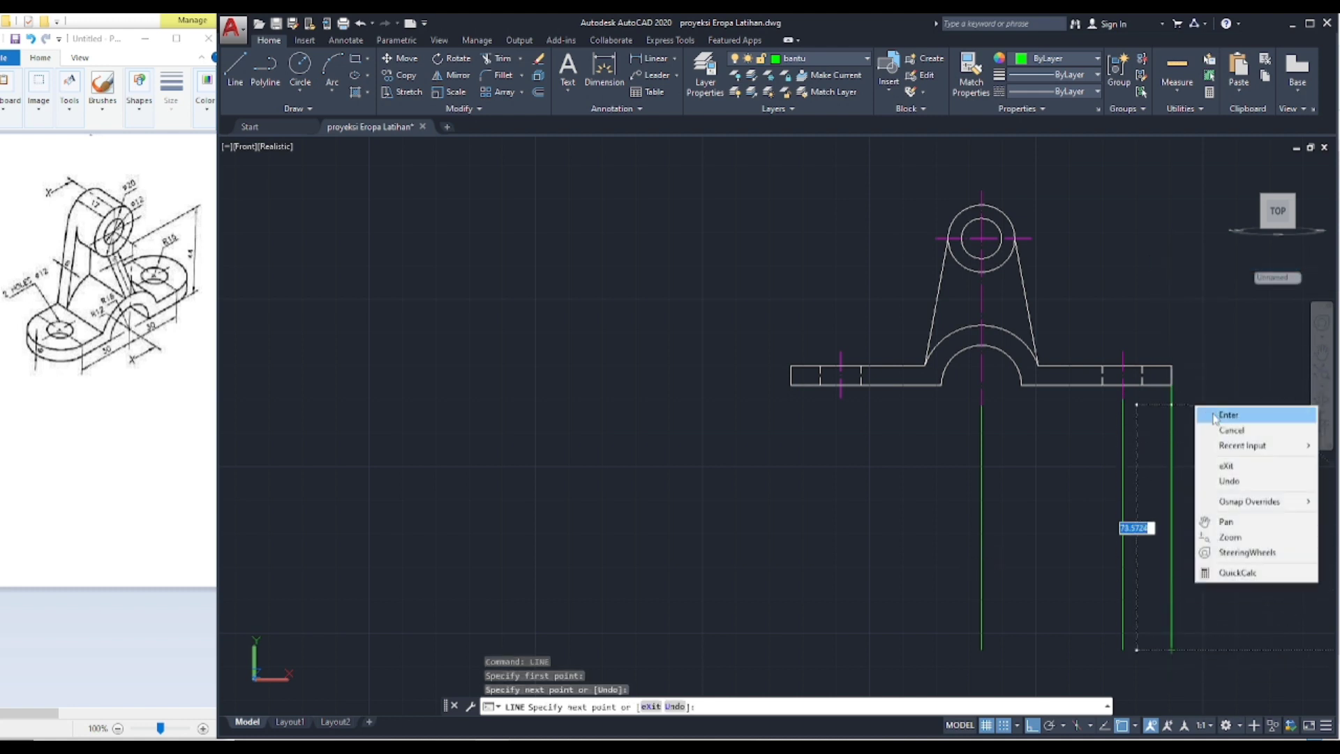
left_click(1228, 415)
Step: Draw a vertical projection line down from the right quadrant of the boss's outer circle to about the other projection lines' lower ends
right_click(1124, 256)
left_click(1167, 263)
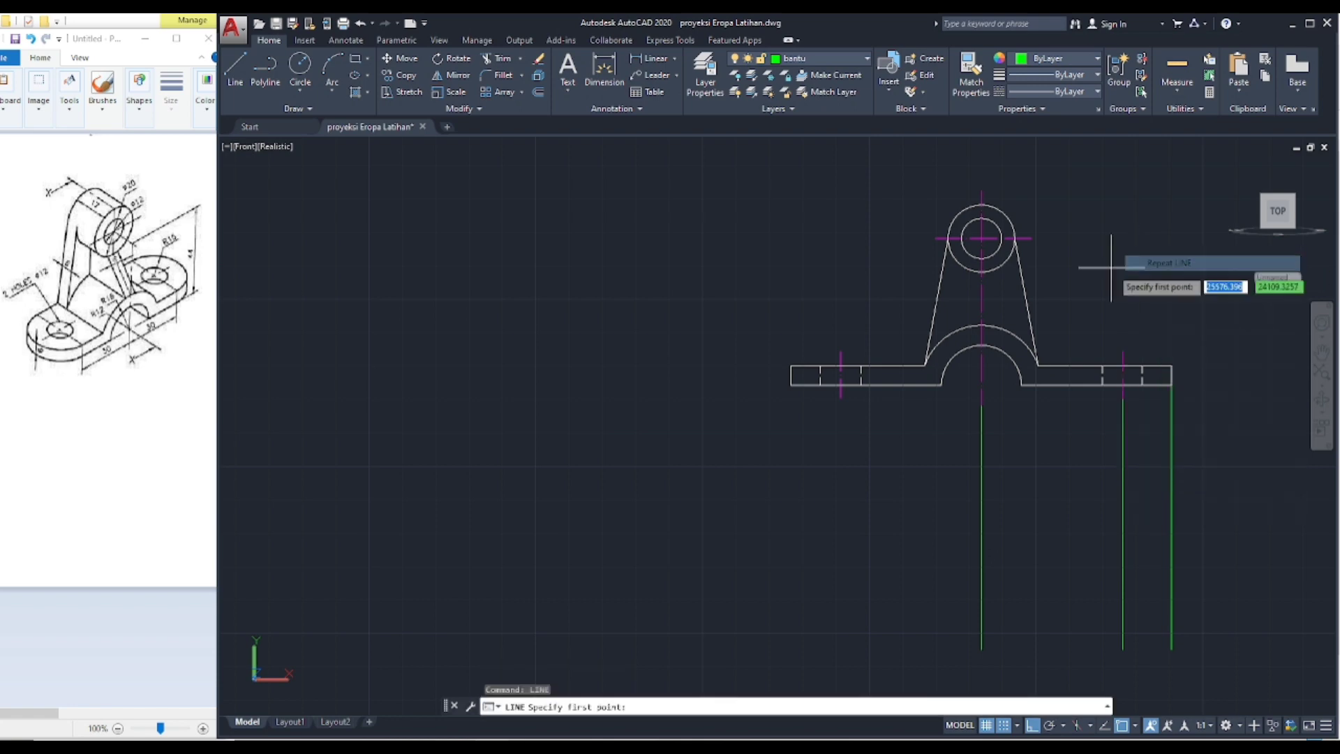
left_click(1015, 238)
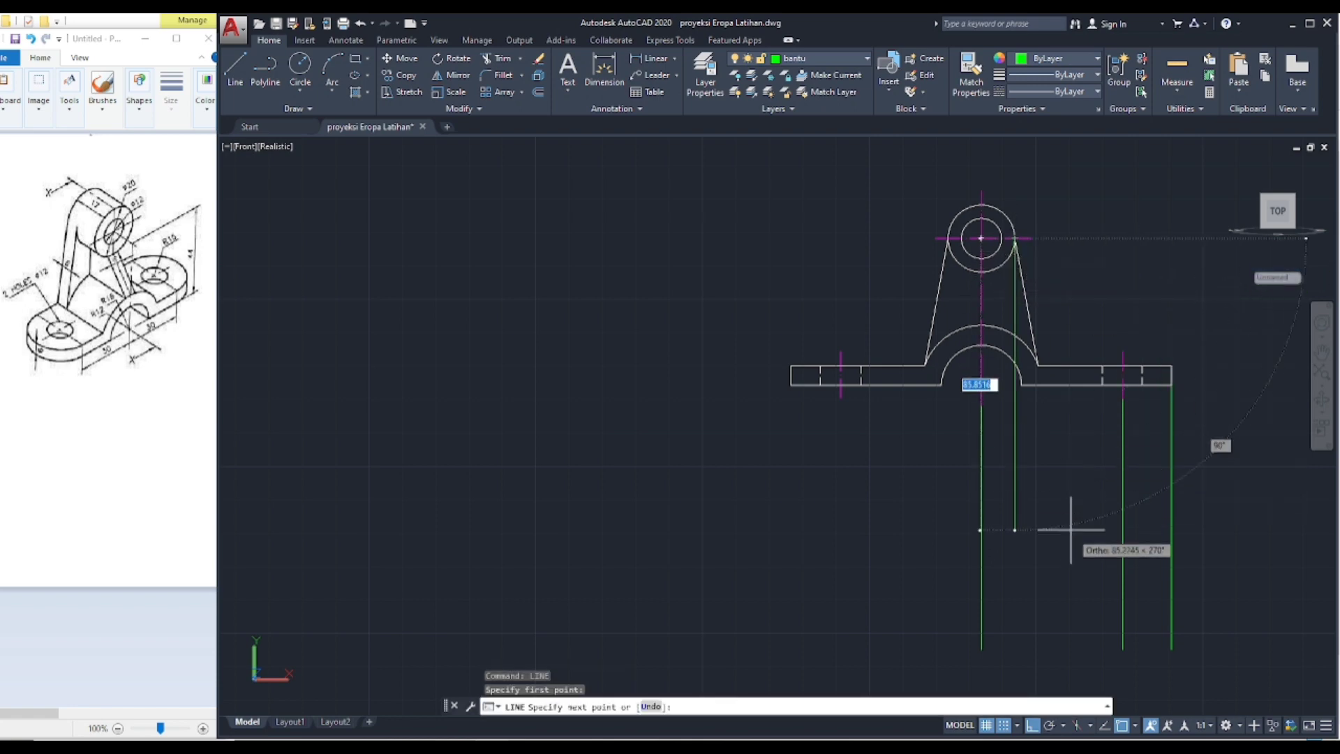
left_click(1054, 651)
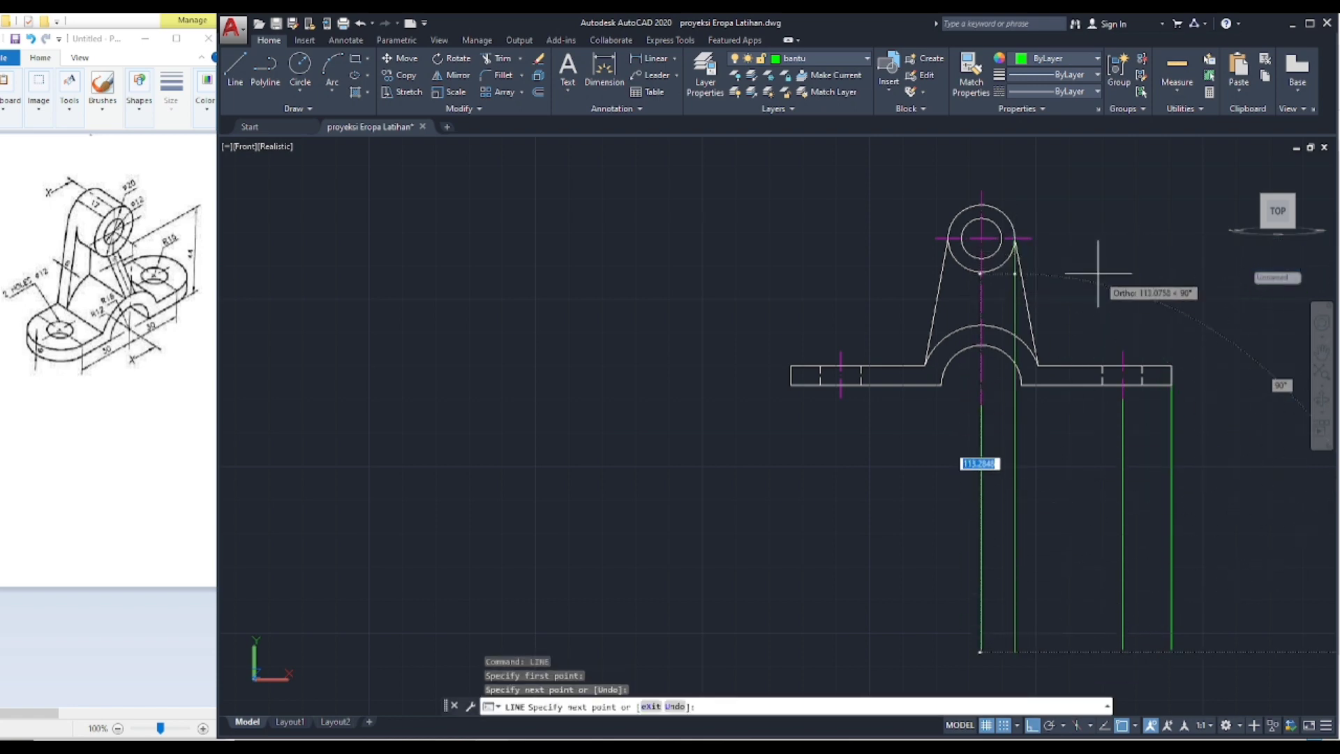
right_click(1104, 275)
left_click(1114, 281)
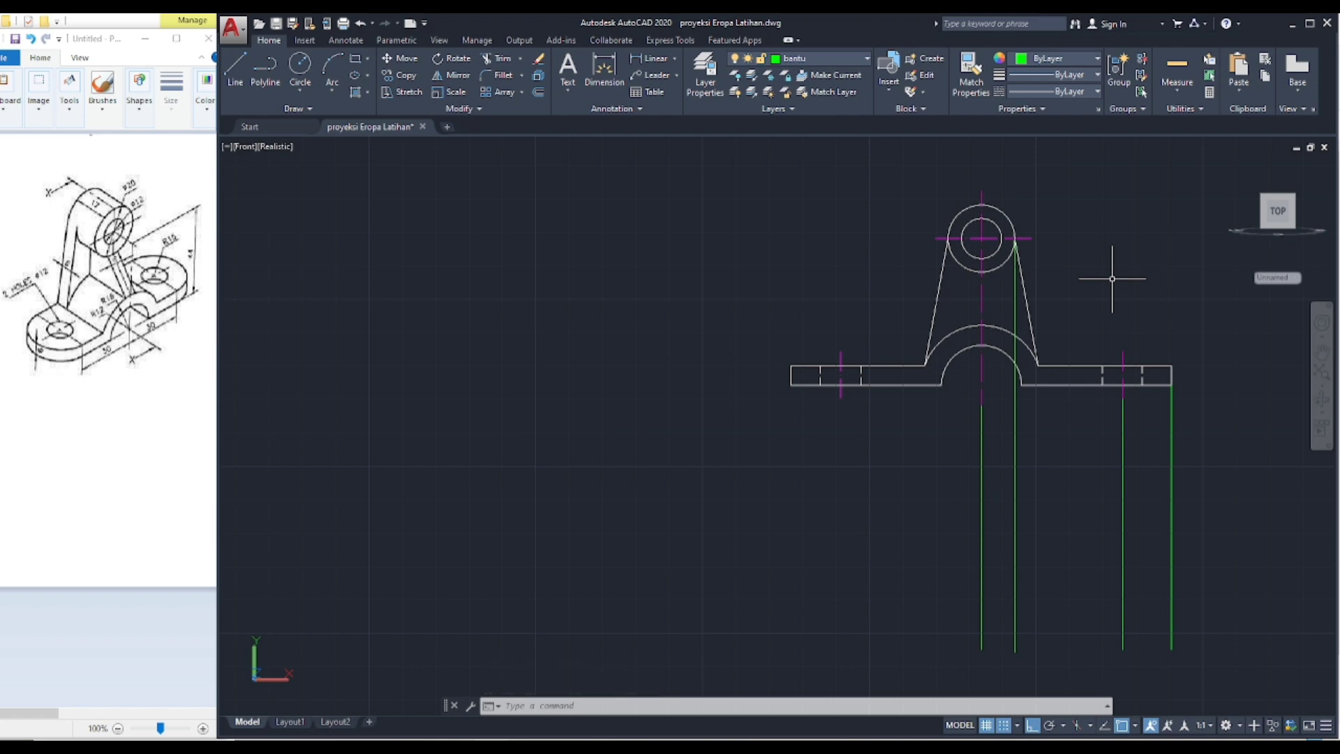
Step: Draw a vertical projection line down from the right end of the base's inner arch to near the other lines' ends
right_click(1109, 243)
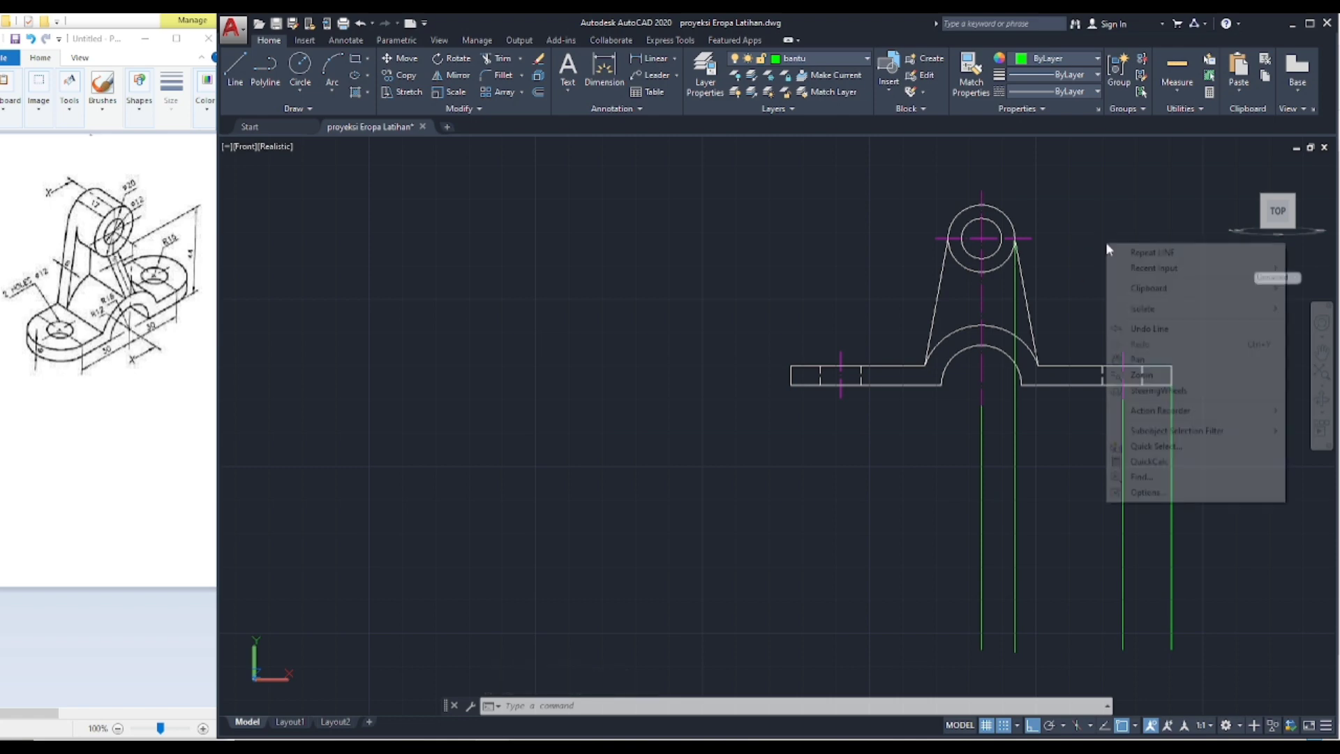
left_click(1137, 252)
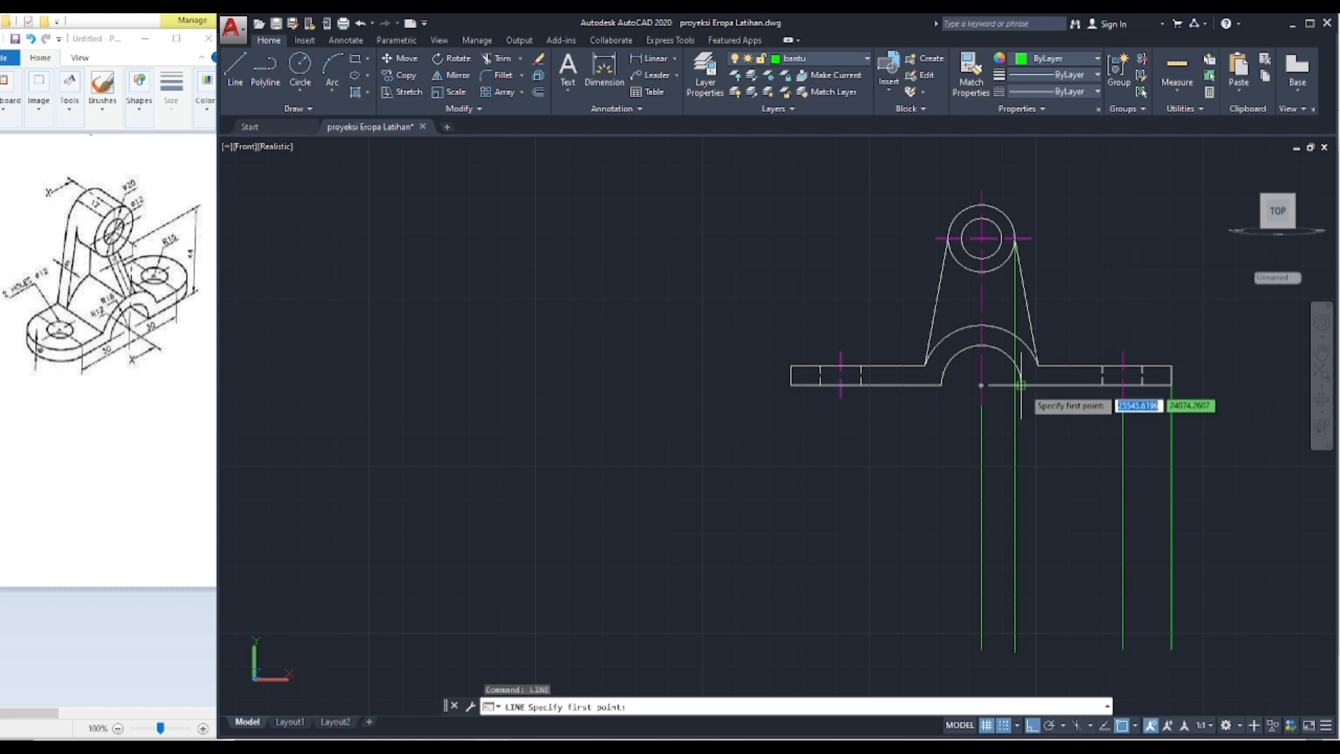
left_click(983, 385)
left_click(1036, 649)
right_click(1090, 253)
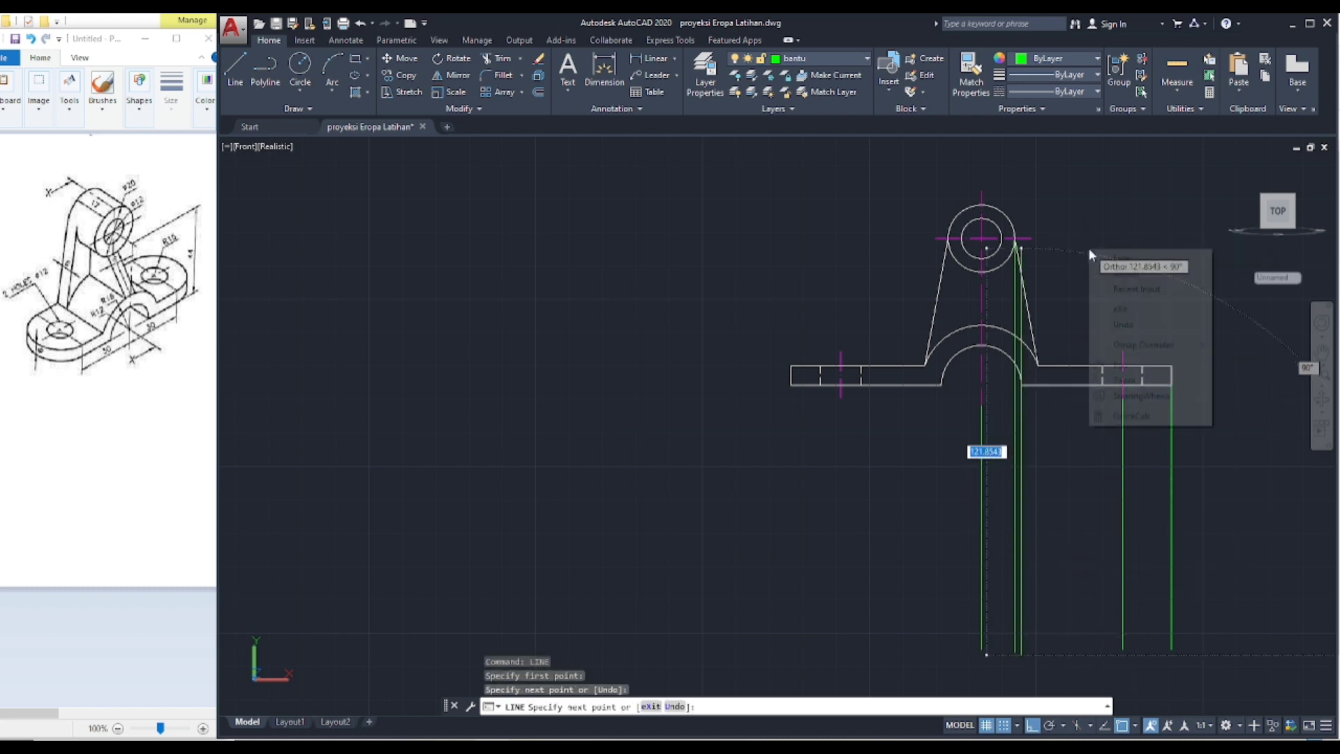
left_click(1109, 259)
Step: Draw a vertical projection line down from the corner where the outer arch meets the right flange's upper edge
right_click(1105, 219)
left_click(1136, 224)
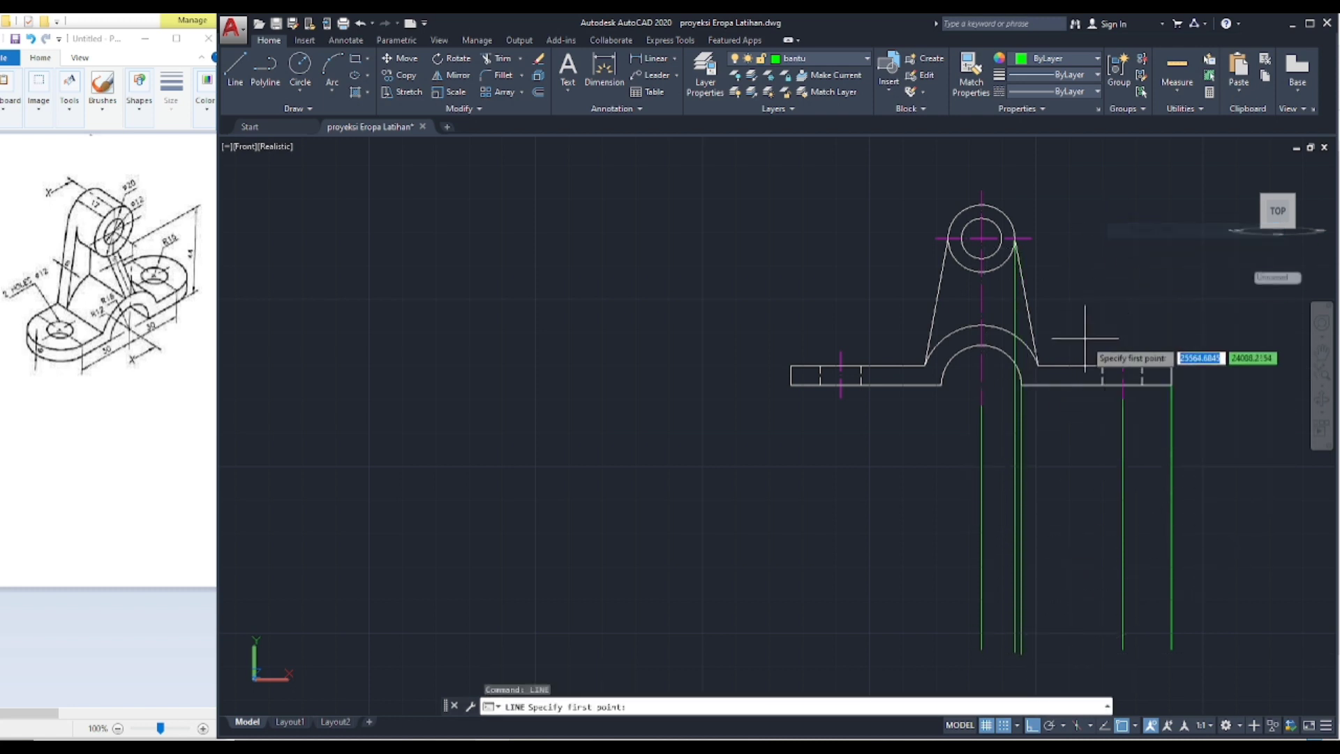
left_click(1039, 365)
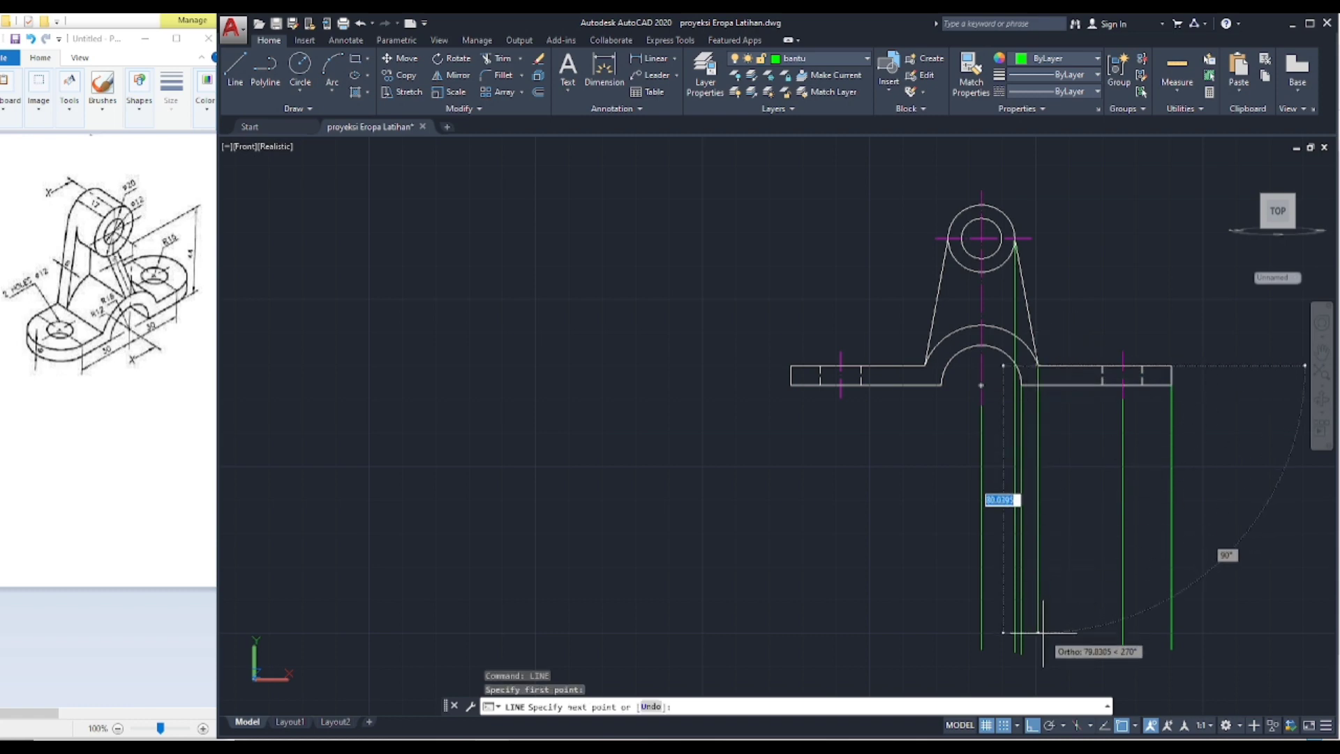
left_click(1045, 641)
right_click(1155, 242)
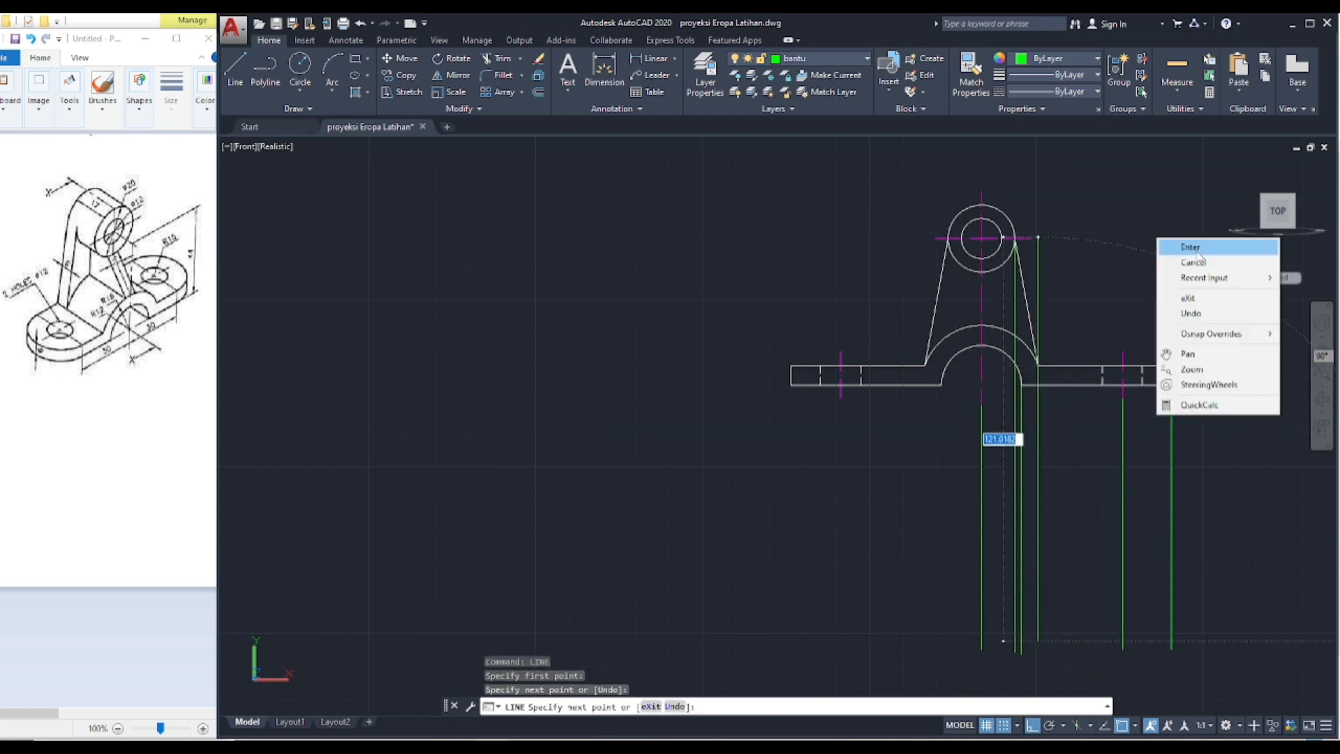
left_click(1193, 248)
Step: Draw a vertical projection line down from the right quadrant of the boss's inner hole circle, past the other lines' ends
right_click(1167, 224)
left_click(1186, 237)
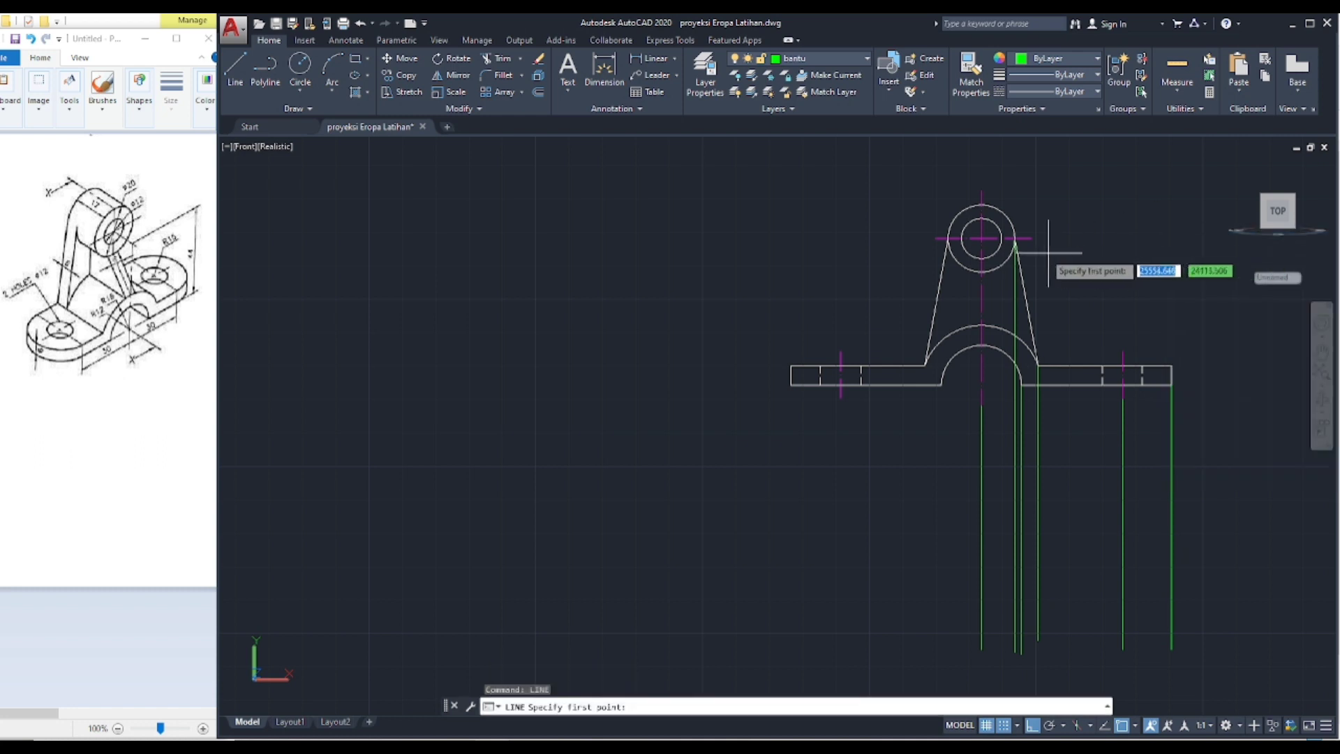
left_click(1001, 238)
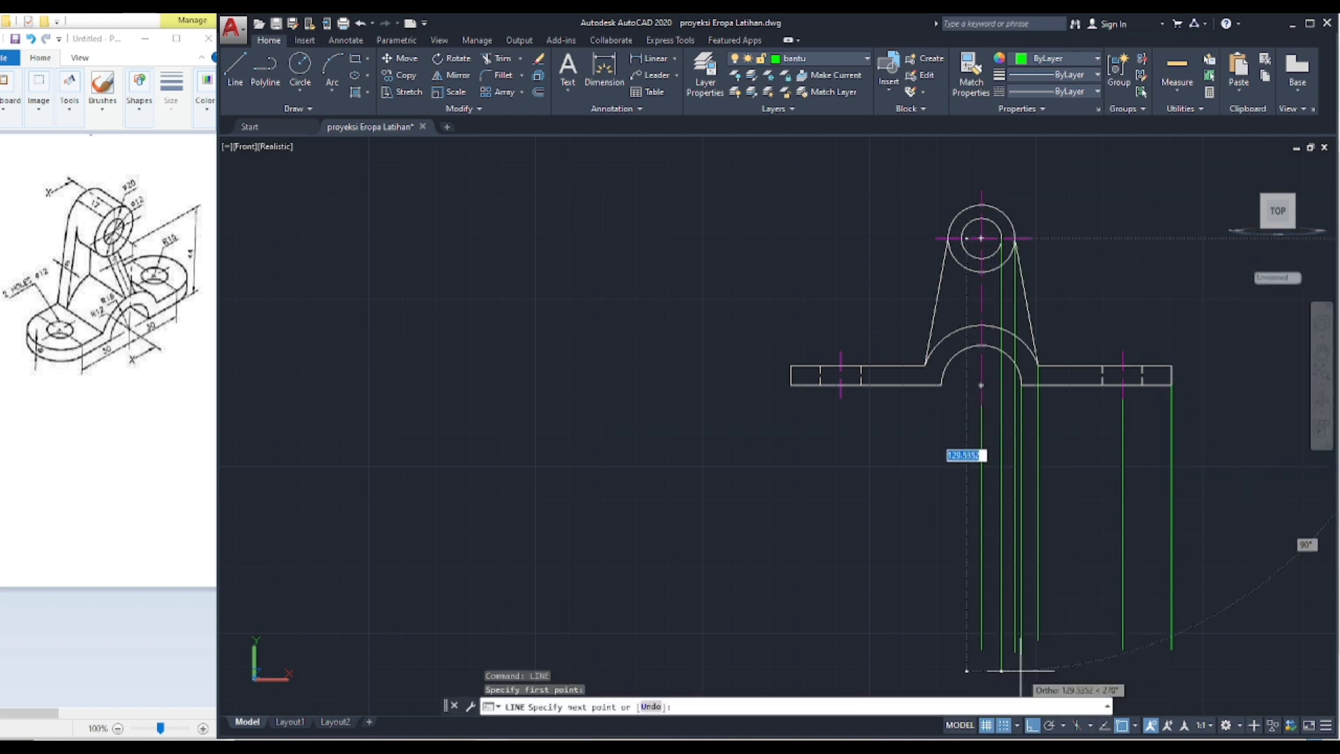
left_click(1021, 670)
right_click(1071, 508)
left_click(1088, 516)
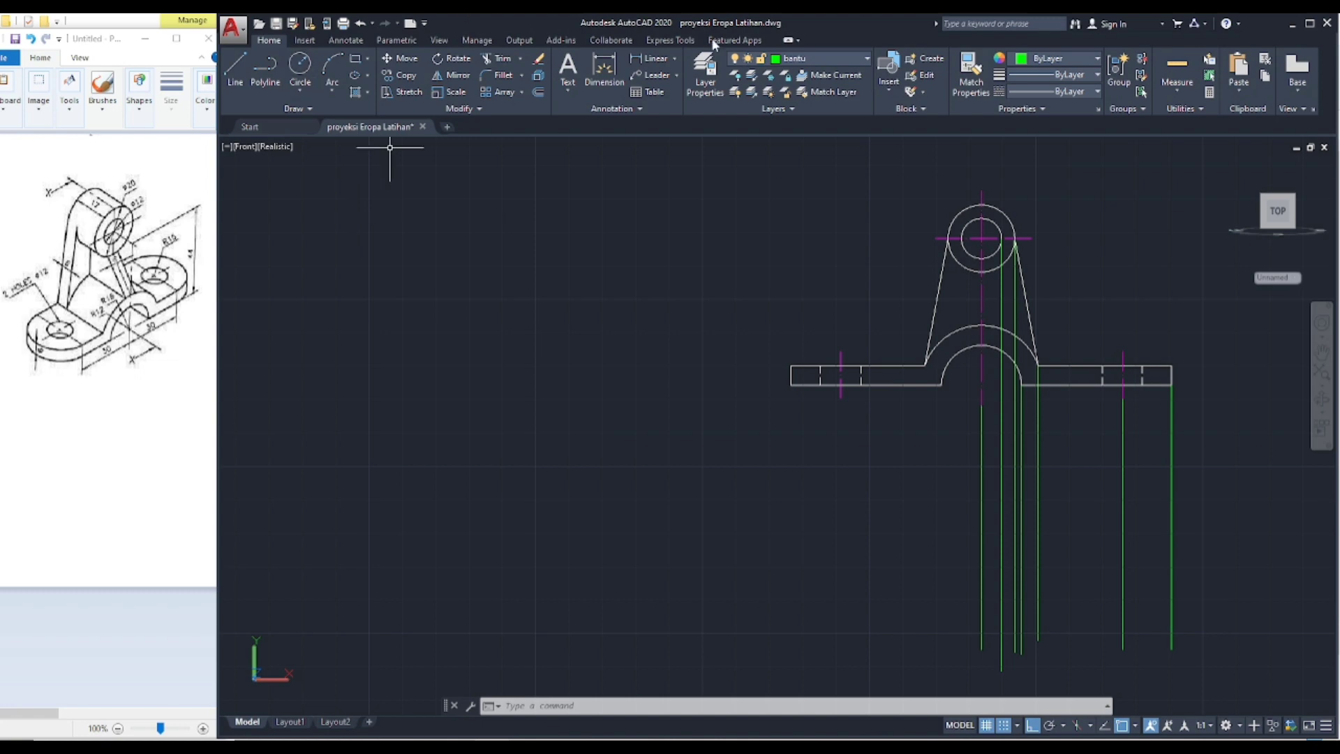
Step: Make Benda the current layer and draw a circle of radius 15 centred on the right flange hole's projection line, below the front view
left_click(865, 57)
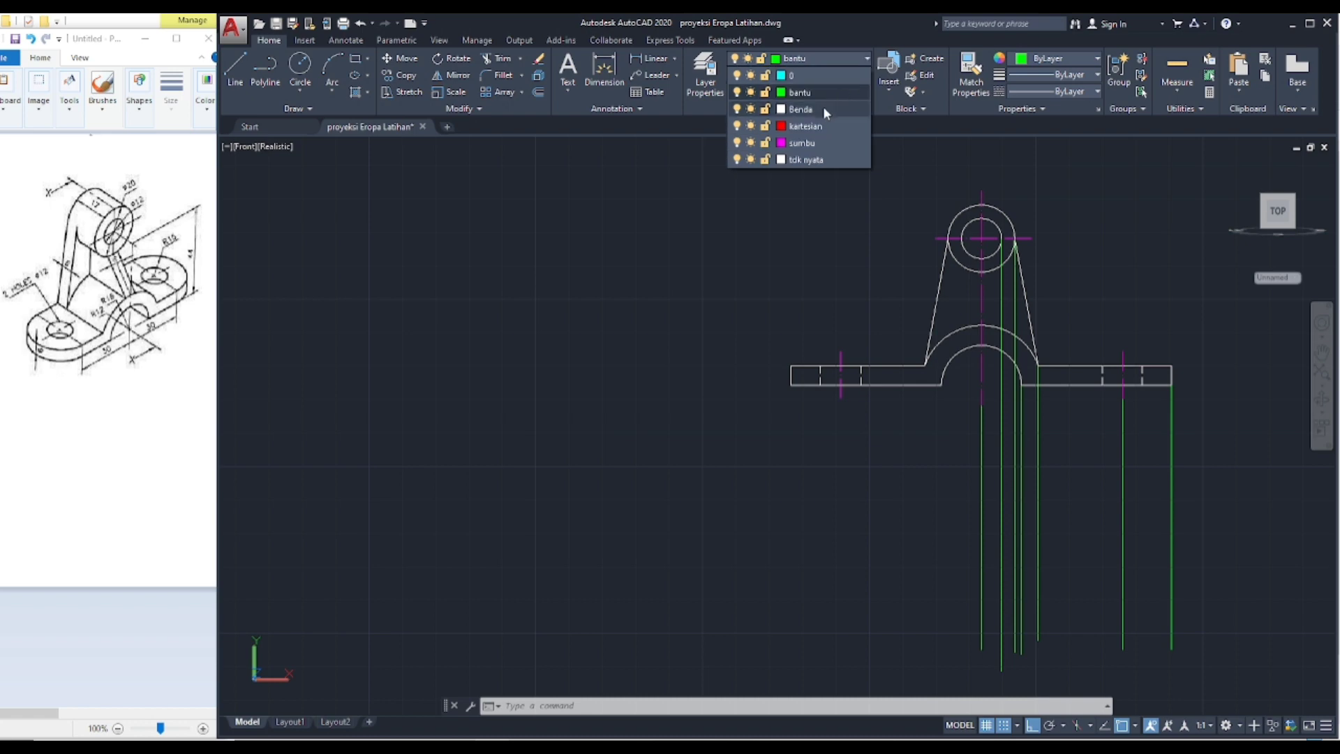
left_click(808, 107)
left_click(300, 65)
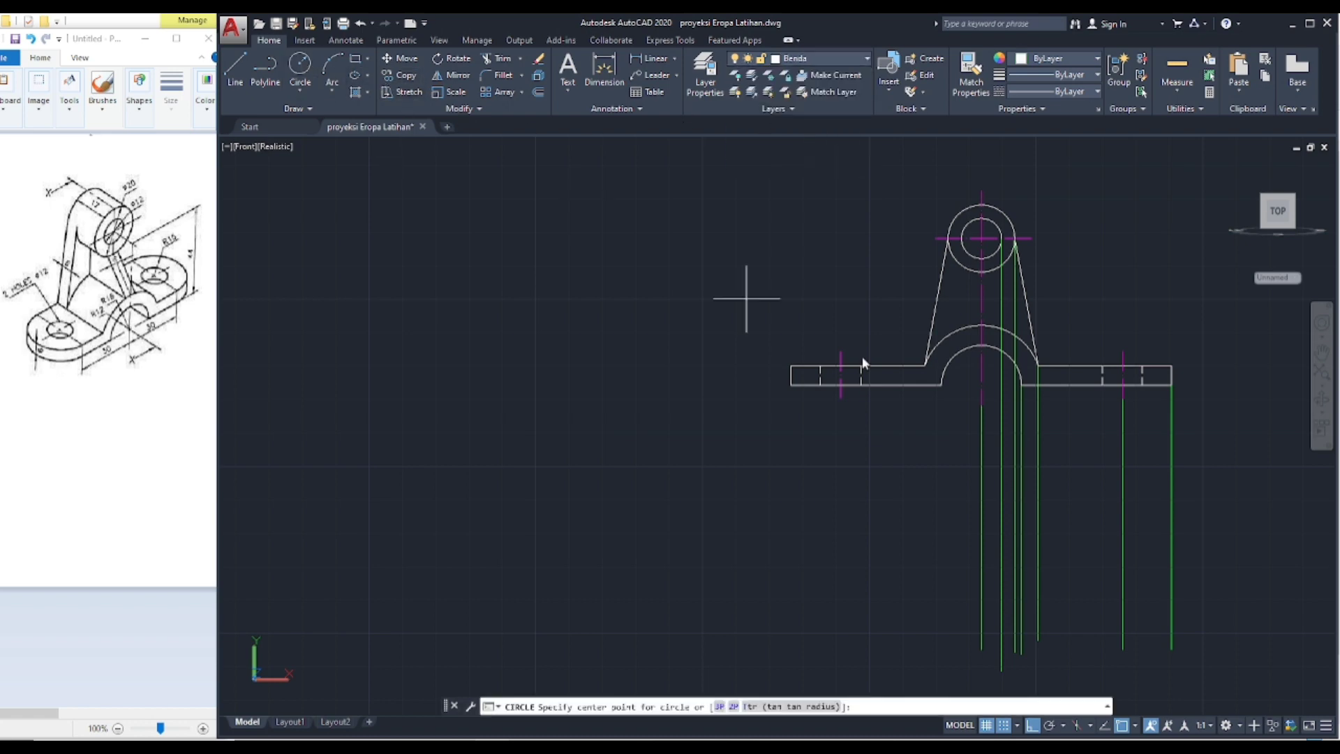
left_click(1121, 545)
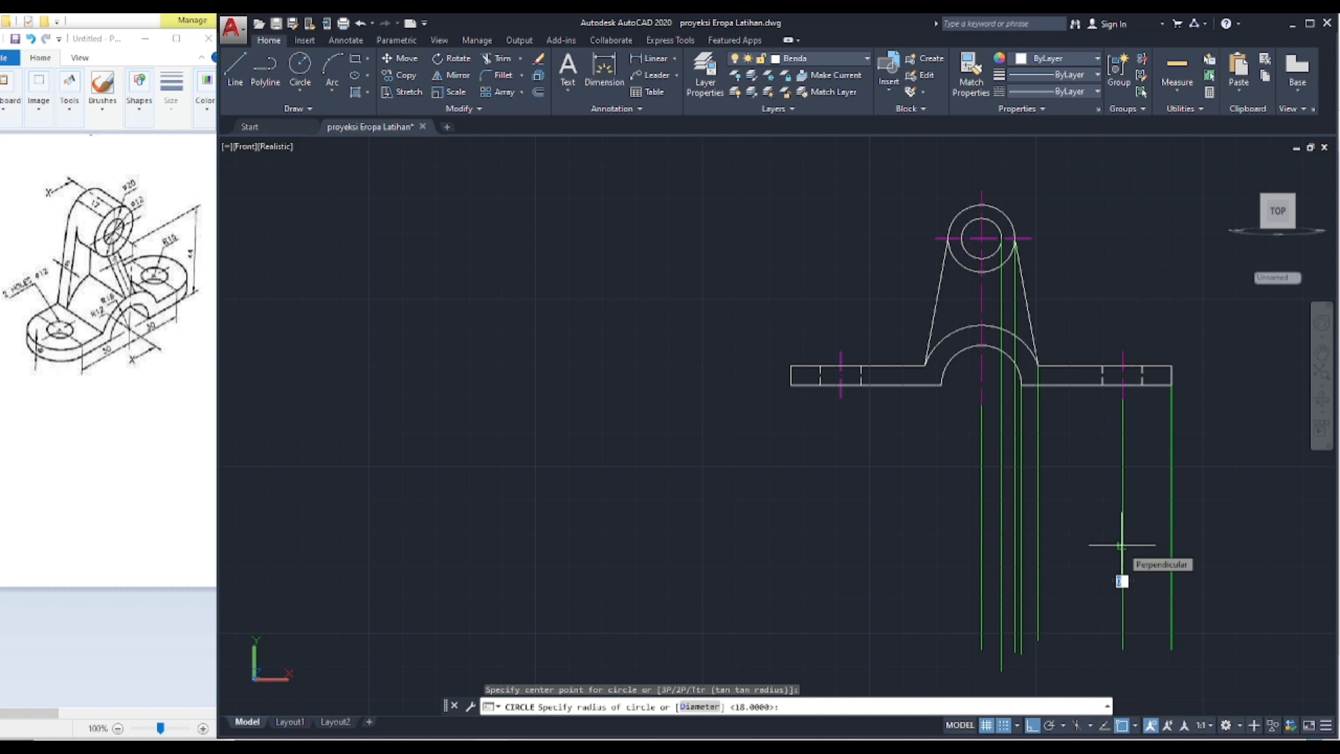
type("15")
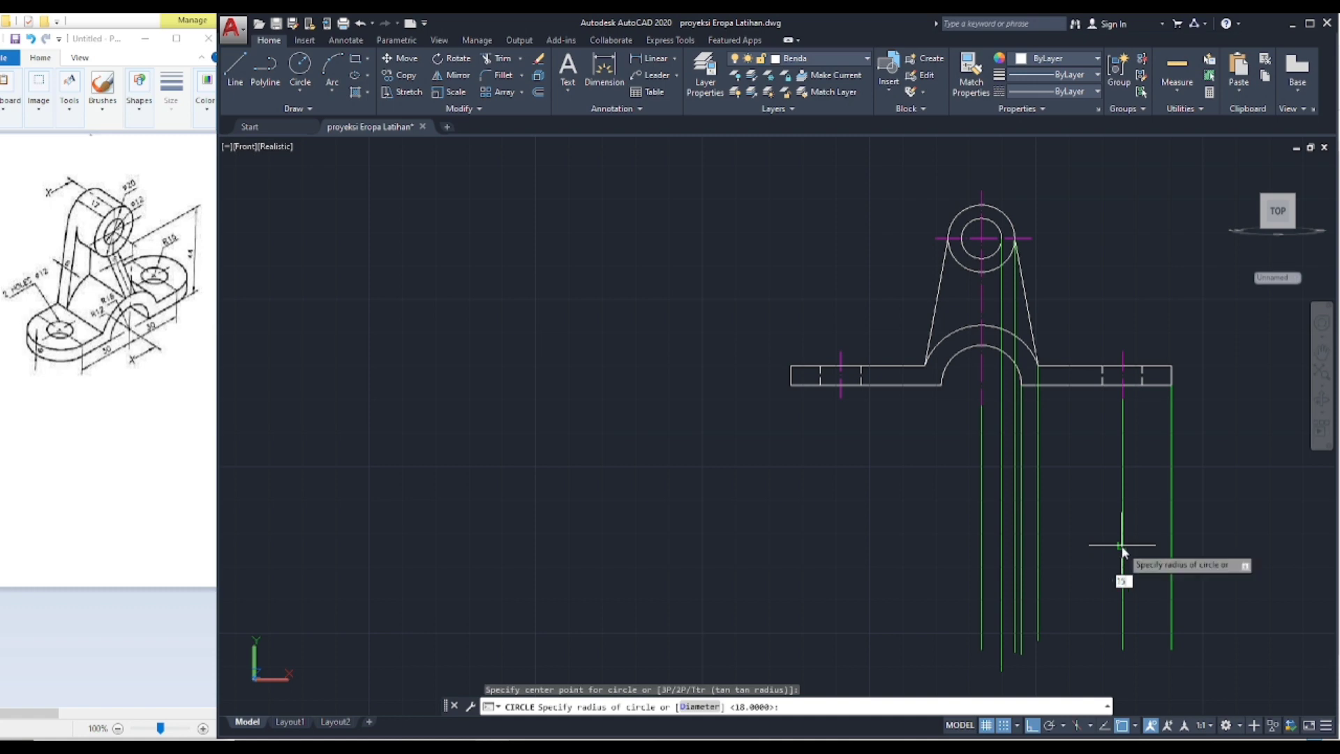
key("Return")
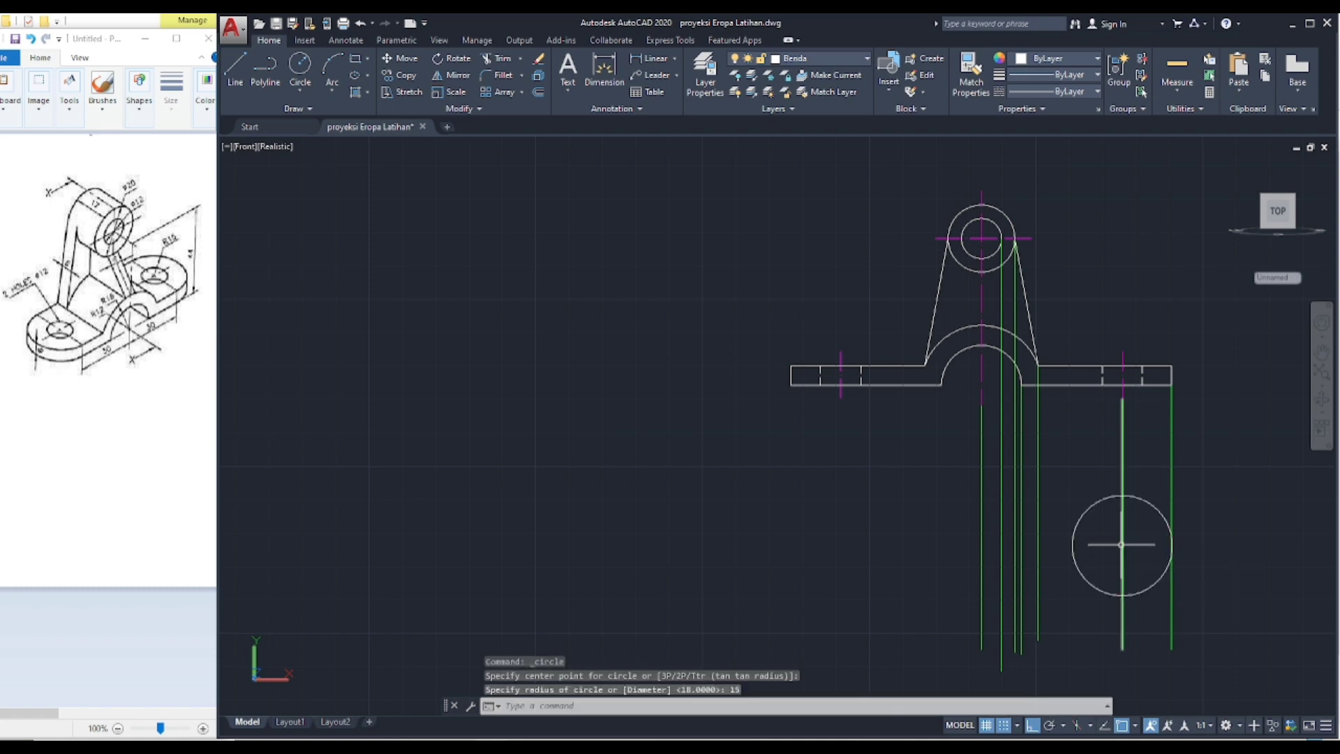
Step: Draw a concentric circle of radius 6 inside the radius 15 circle for the flange hole
left_click(300, 64)
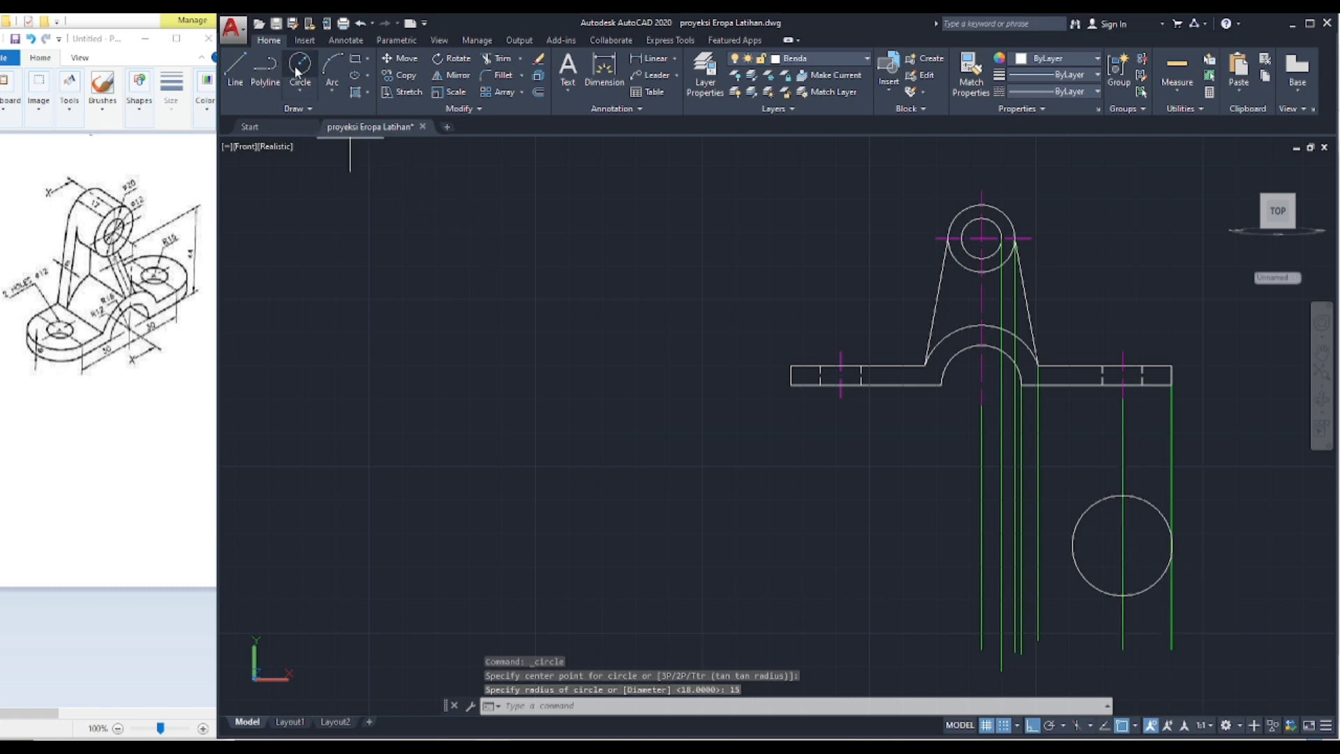
left_click(1121, 546)
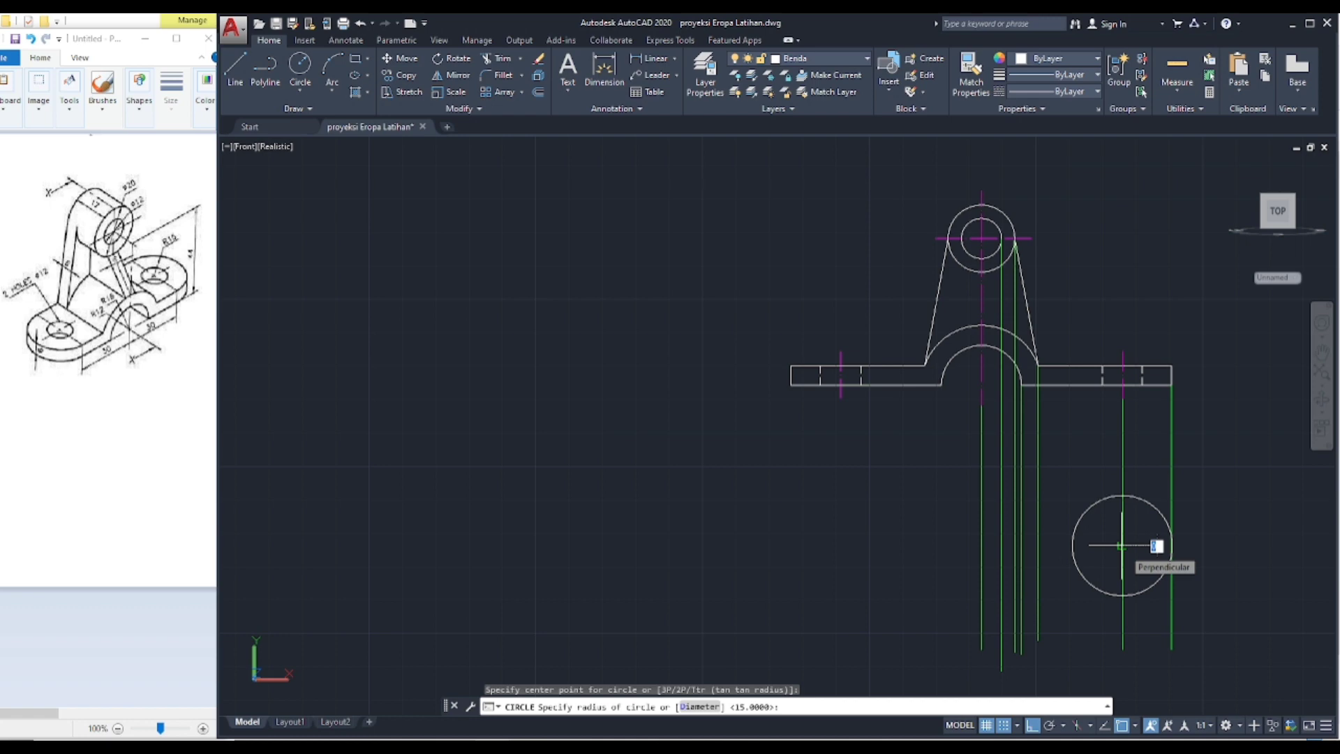
type("6")
key("Return")
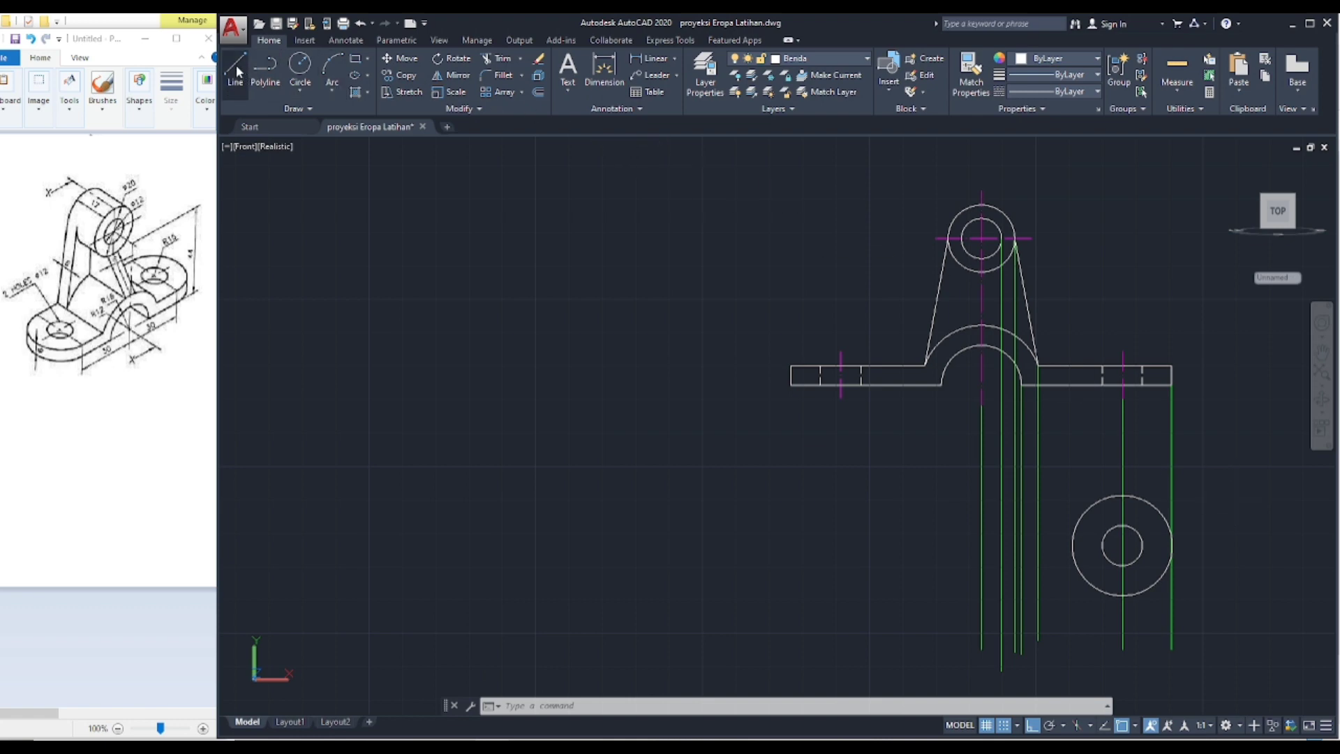
Step: Draw a horizontal line from the lowest point of the radius 15 circle to the main centre line's projection line
left_click(237, 72)
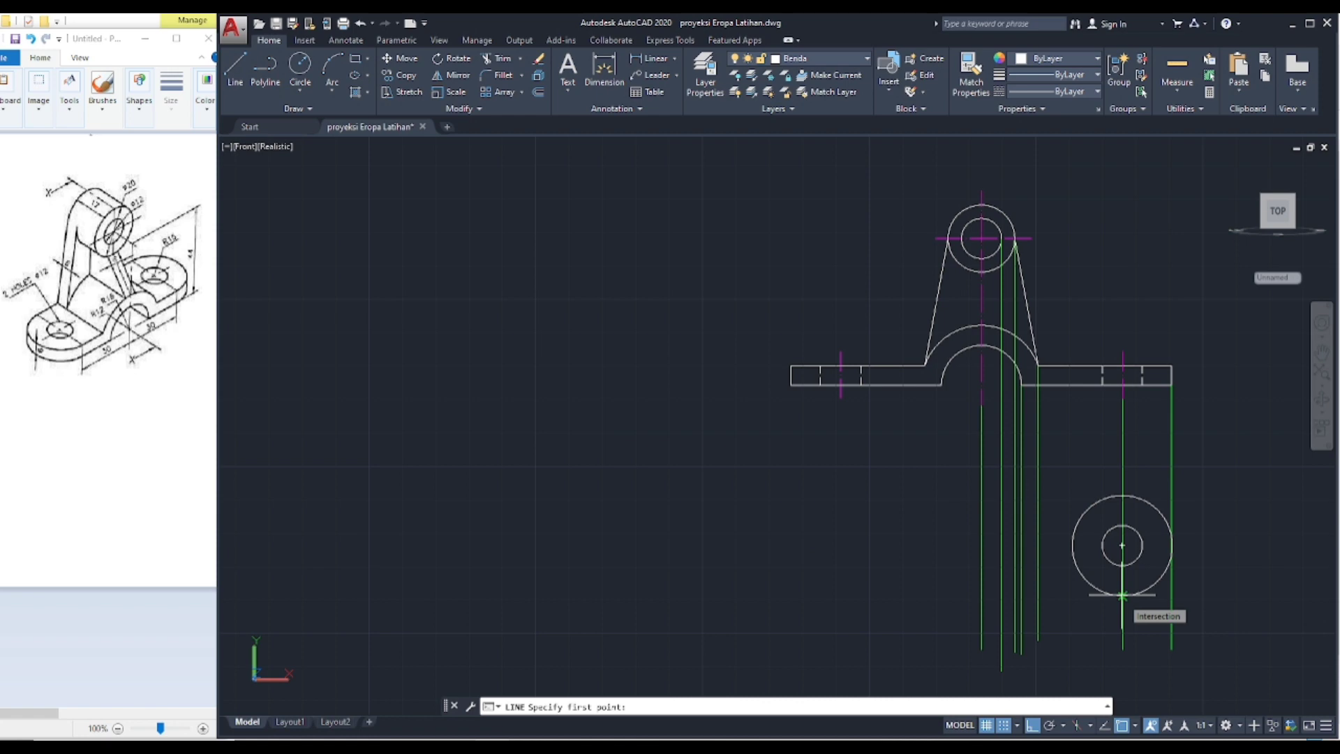
left_click(1122, 595)
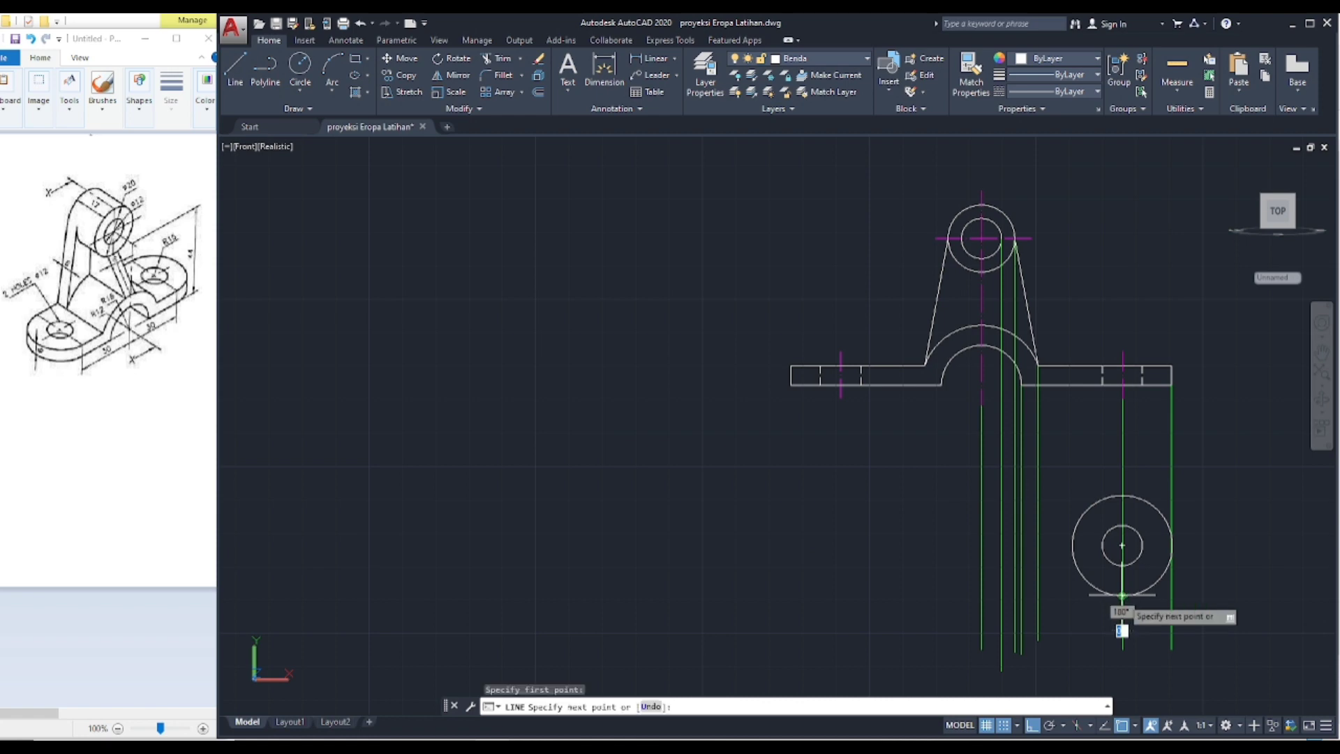
left_click(981, 595)
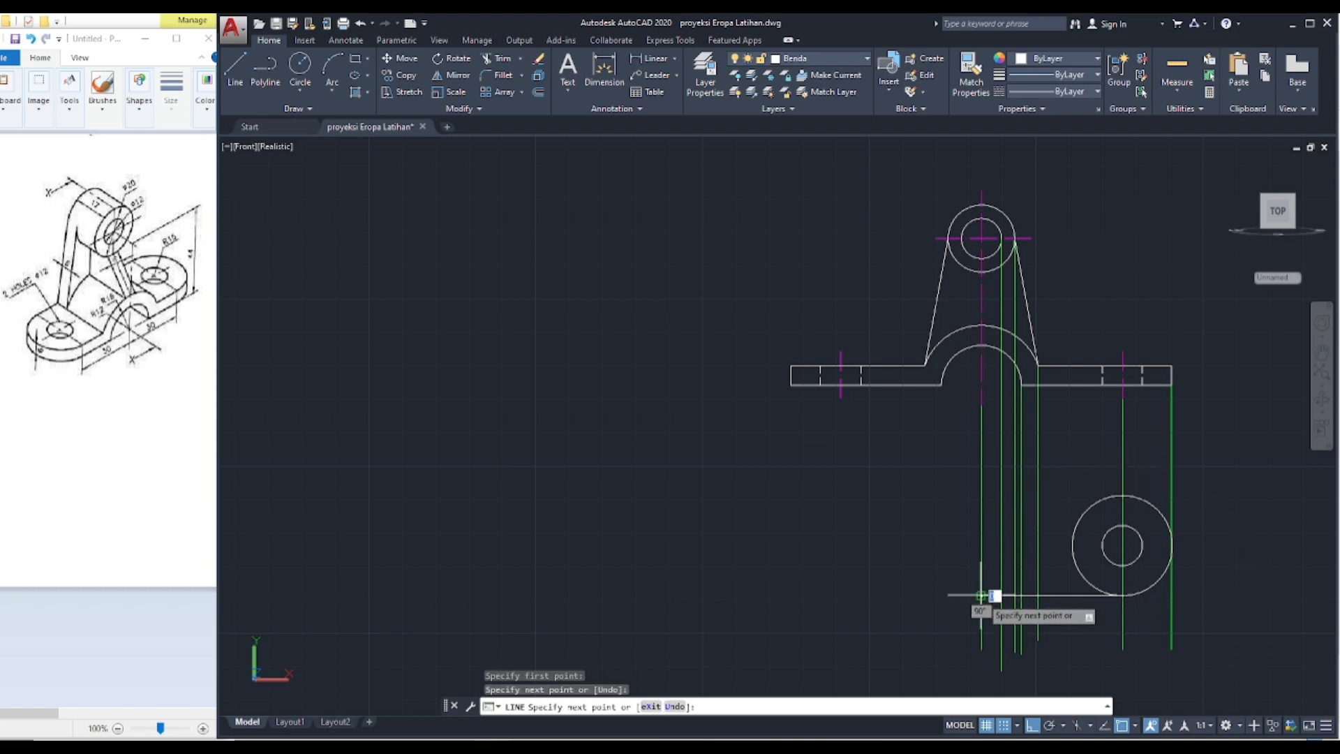
key("Return")
Step: Draw a horizontal line from the highest point of the radius 15 circle to the main centre line's projection line
key("Return")
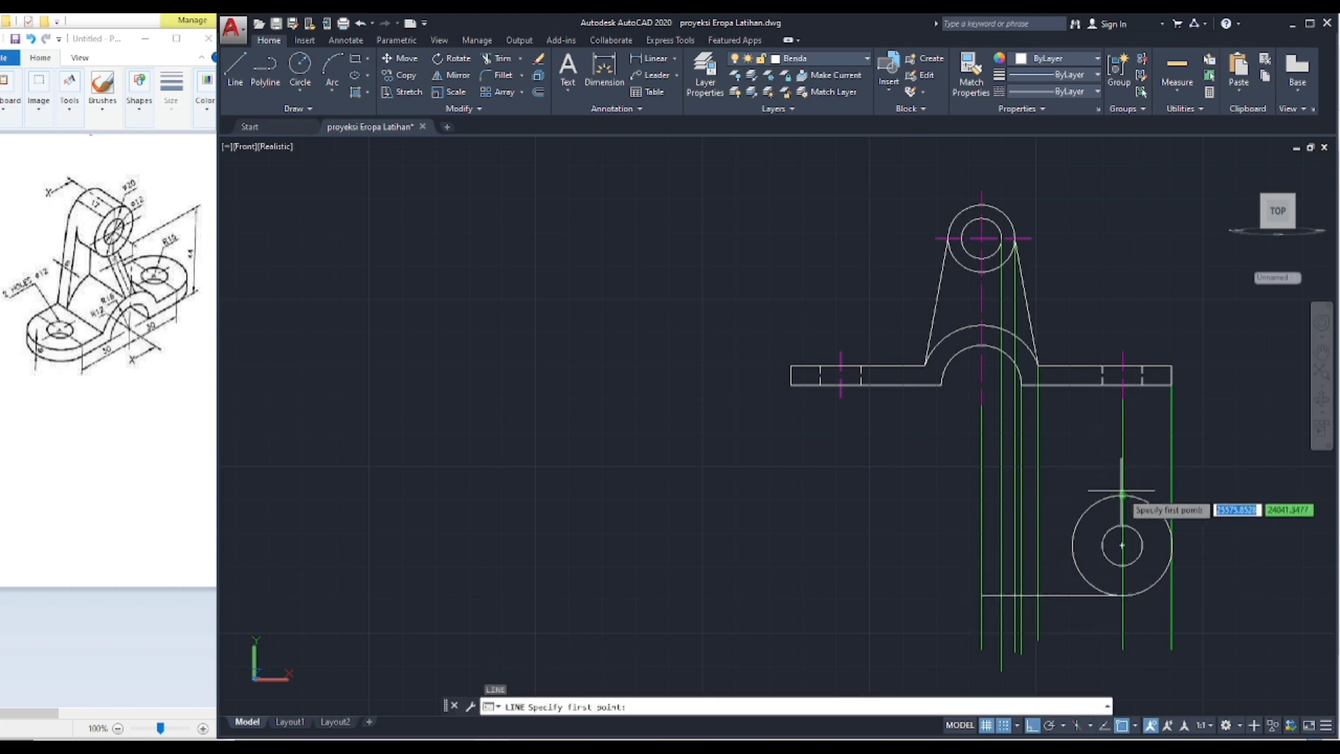
left_click(1122, 495)
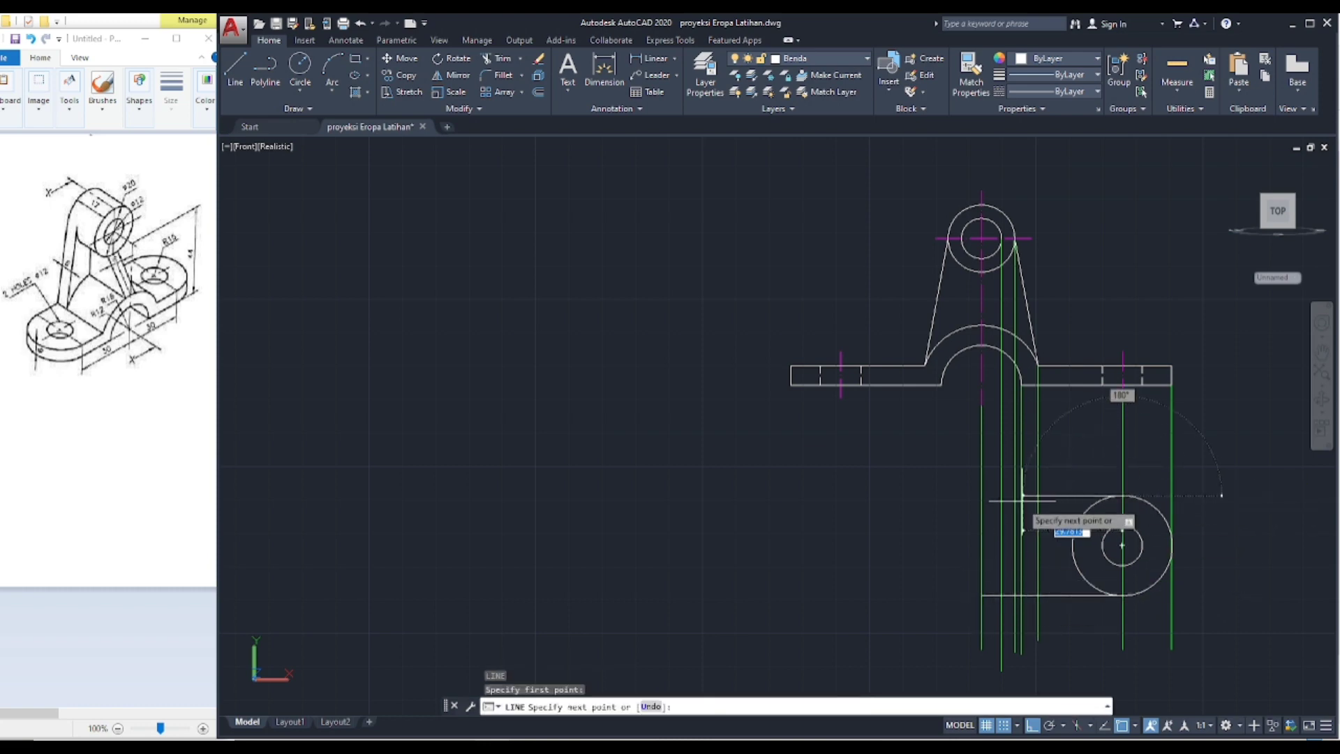
left_click(981, 494)
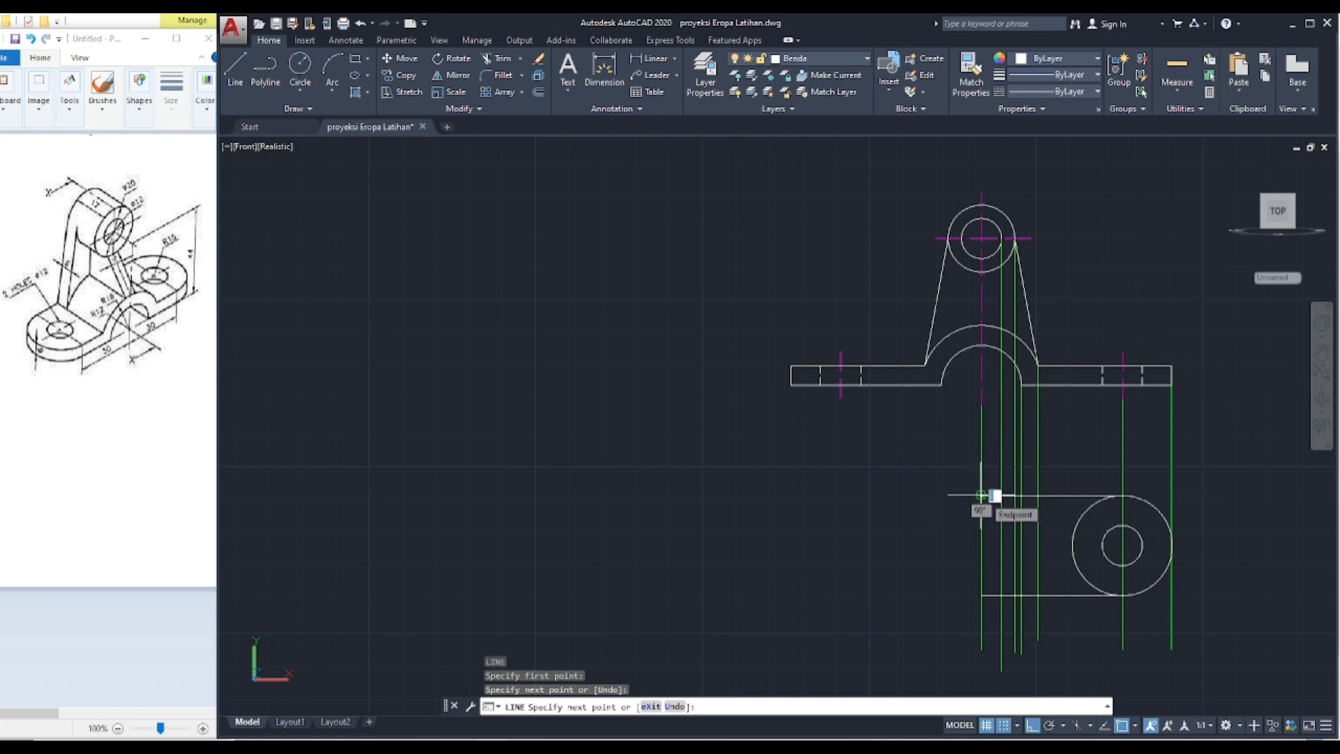
key("Return")
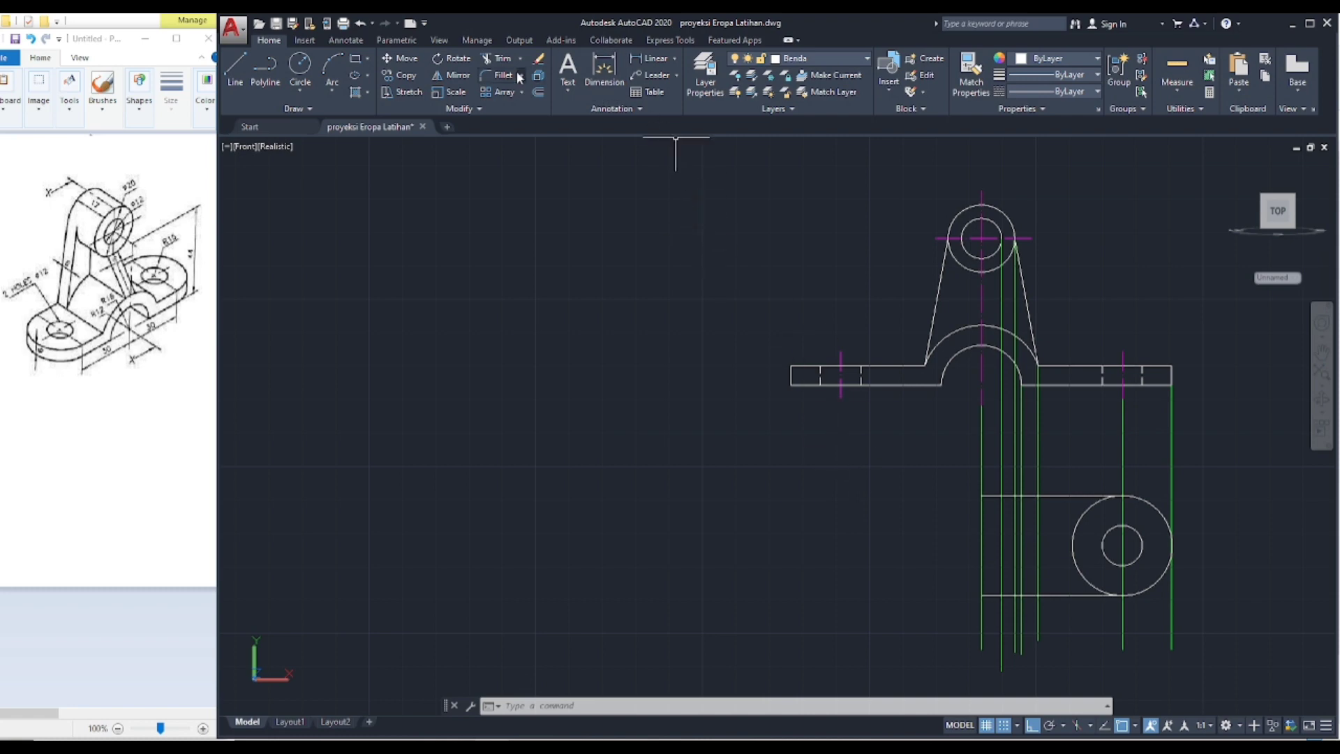
Step: Trim away the left half of the radius 15 circle between the two horizontal edges, leaving the flange's rounded end
left_click(498, 60)
key("Return")
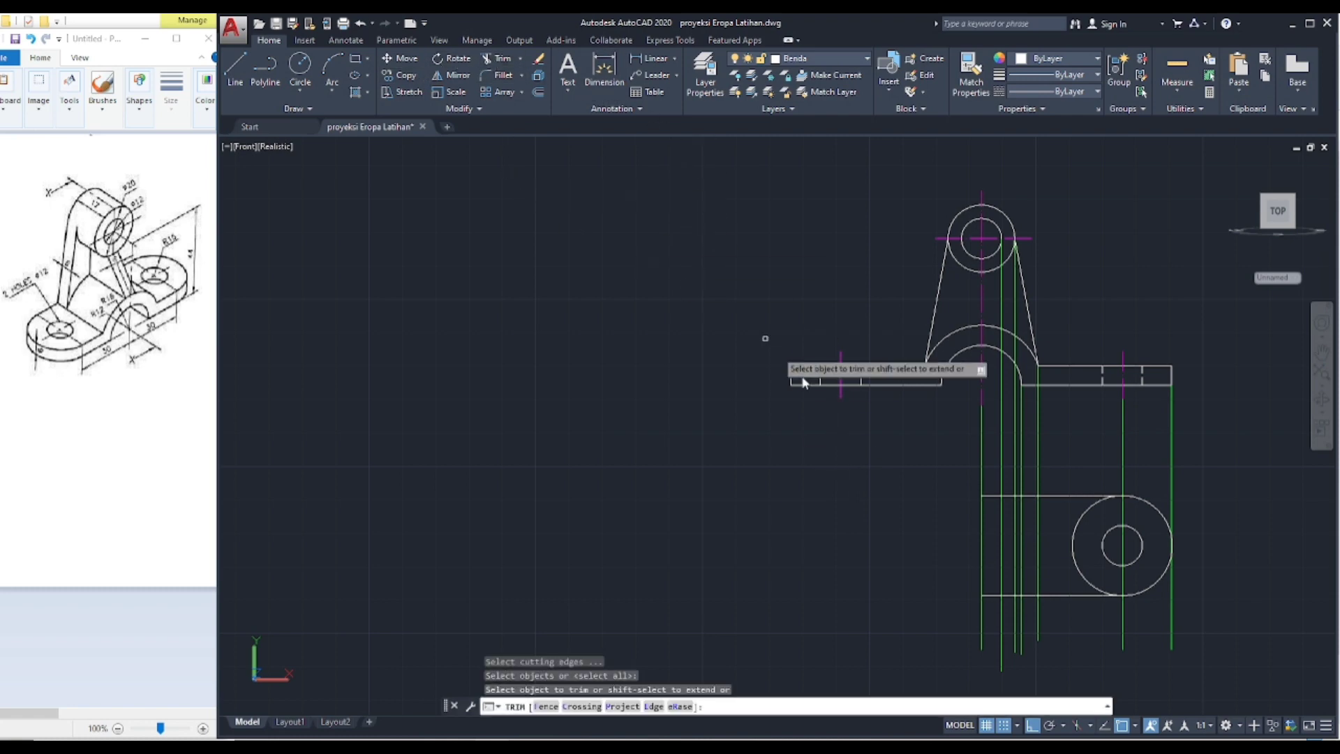
left_click(1073, 545)
right_click(1121, 272)
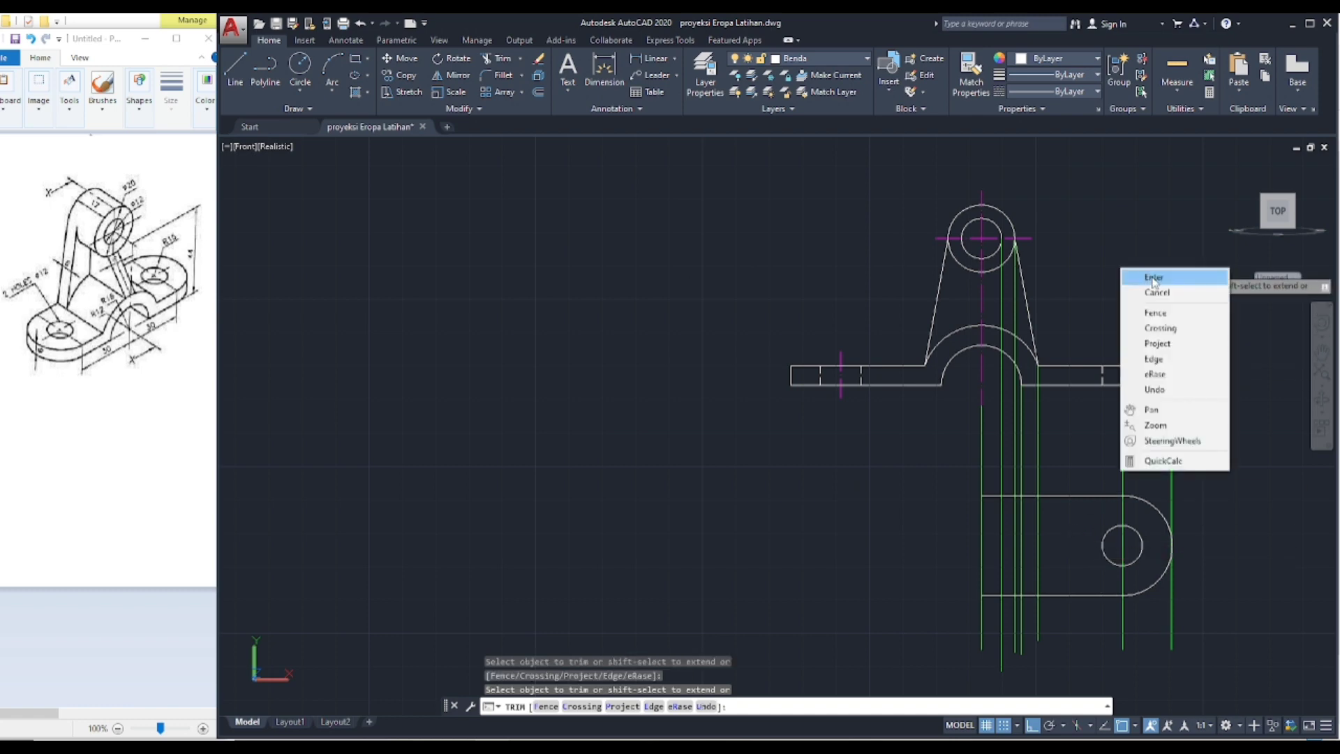
left_click(1151, 276)
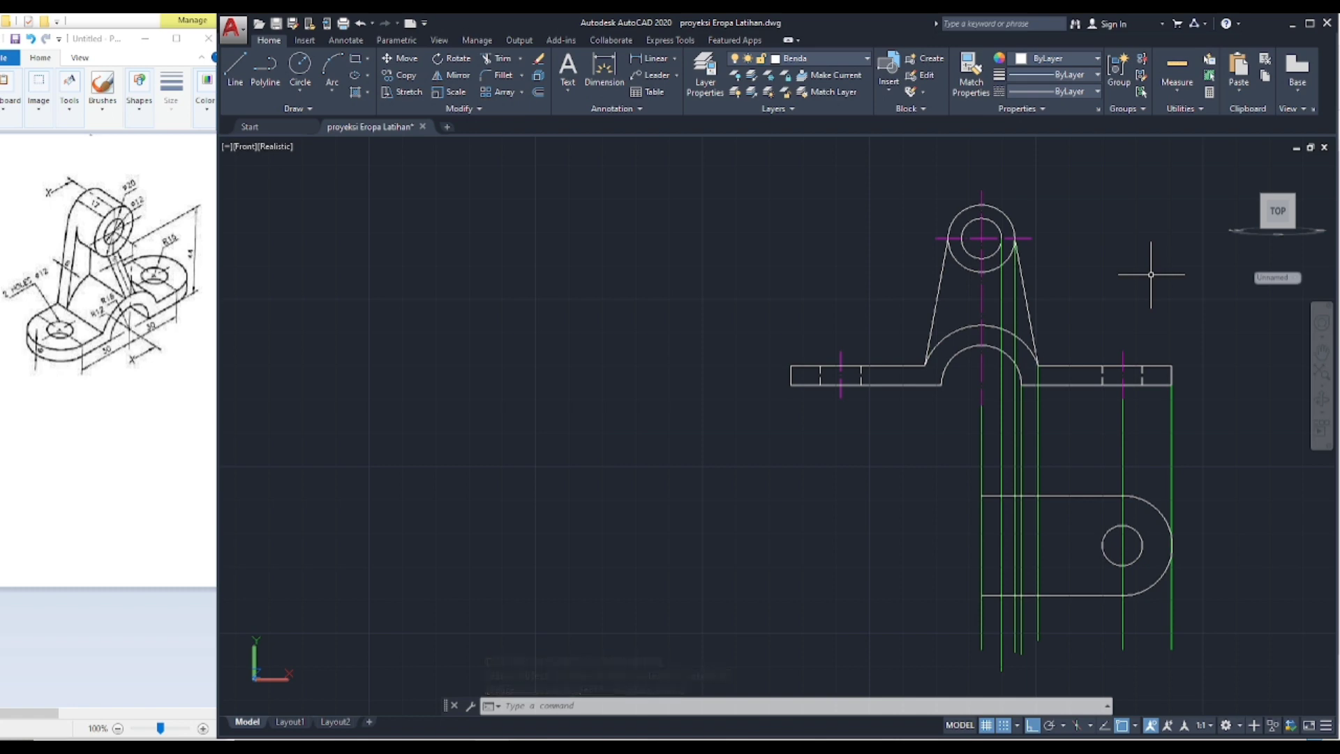
Step: Draw a vertical line between the lower view's two horizontal edges, along the projection line from the outer arch's flange corner
left_click(235, 70)
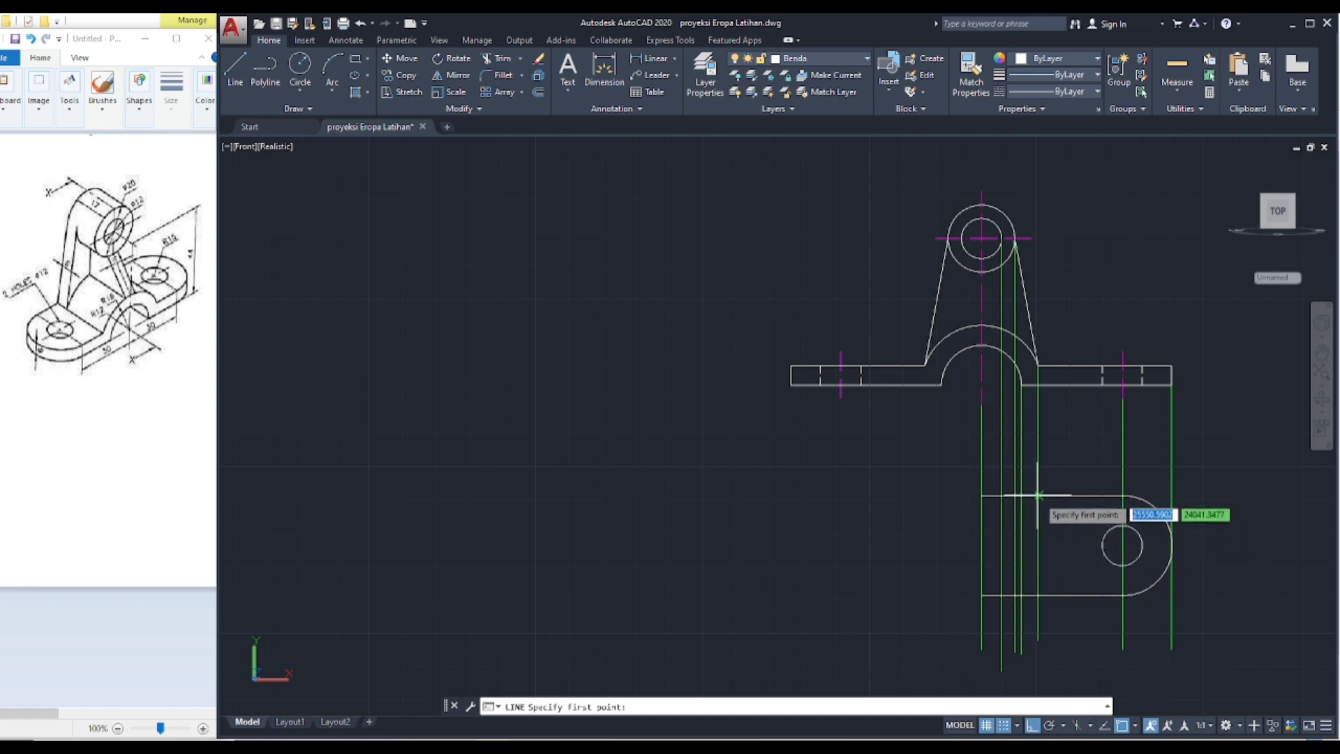
left_click(1003, 495)
left_click(1036, 595)
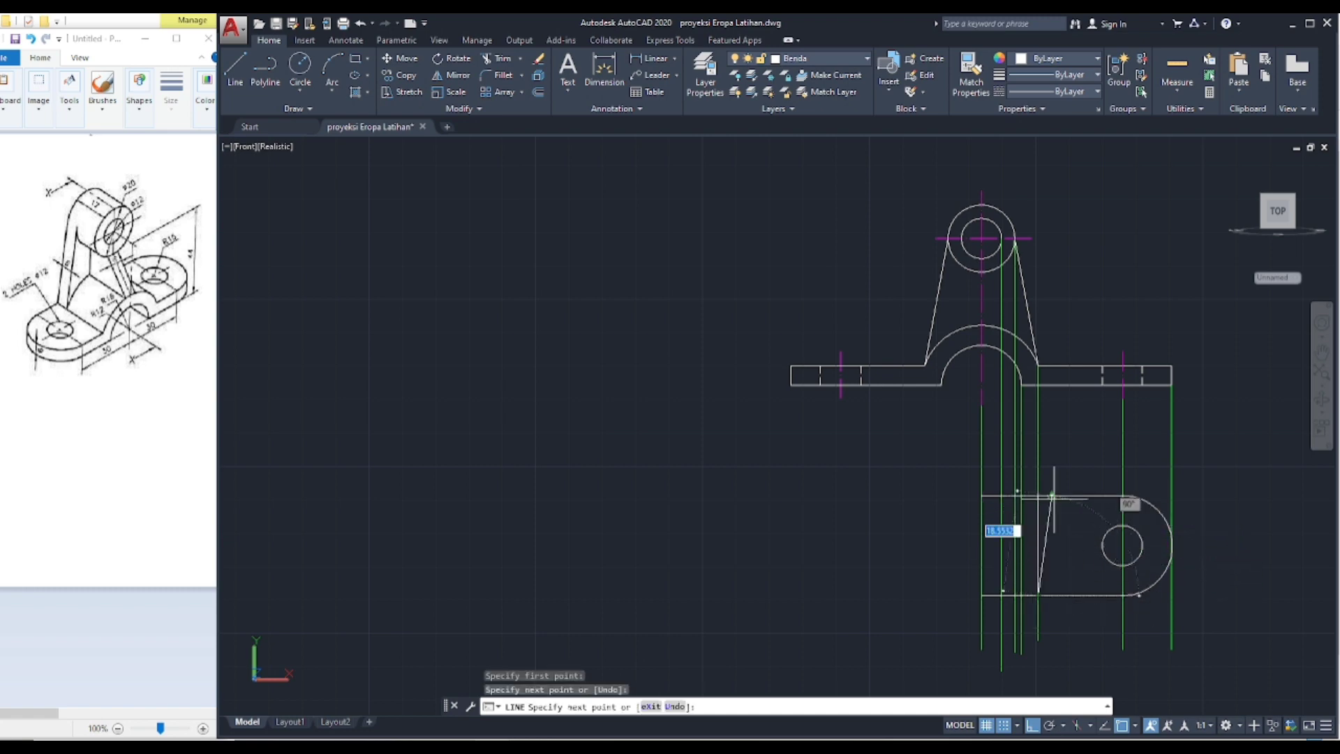
right_click(1072, 312)
left_click(1100, 321)
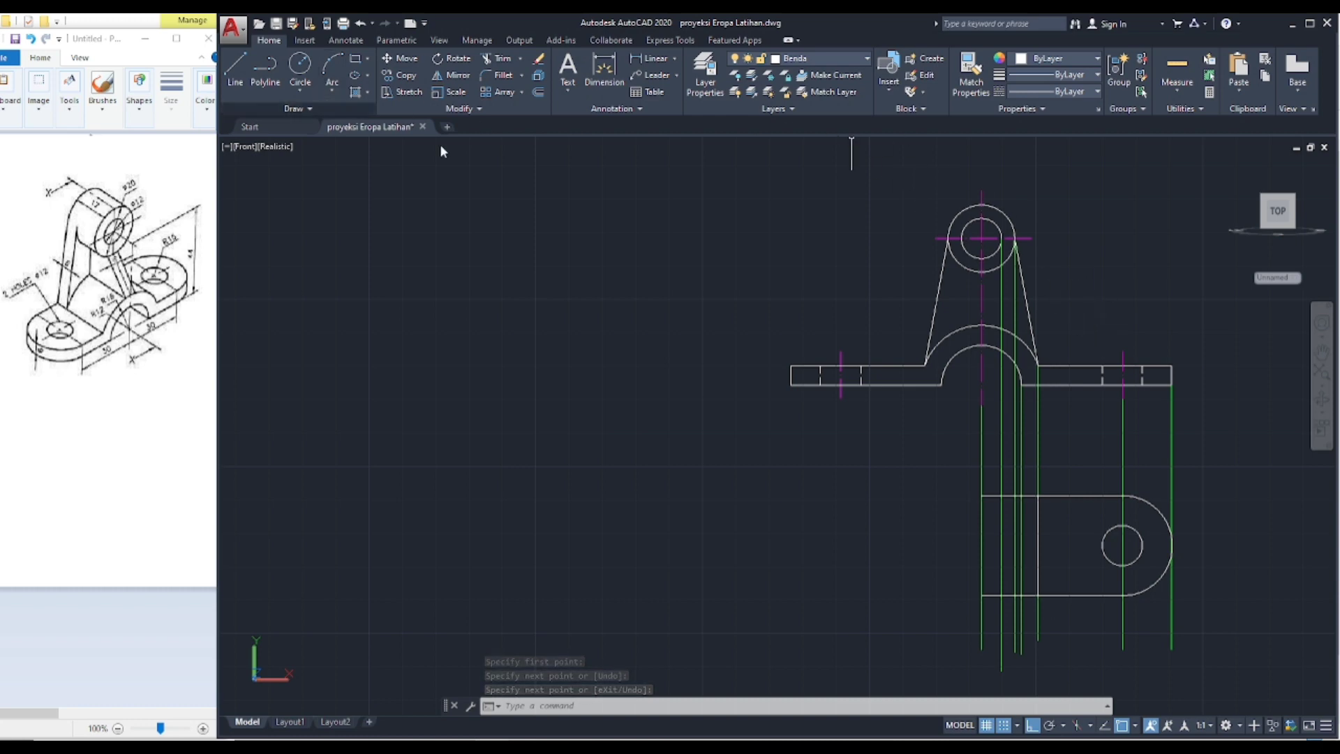
Step: Try to draw a vertical line between the lower view's horizontal edges along the projection line from the boss's outer circle
right_click(717, 261)
left_click(739, 269)
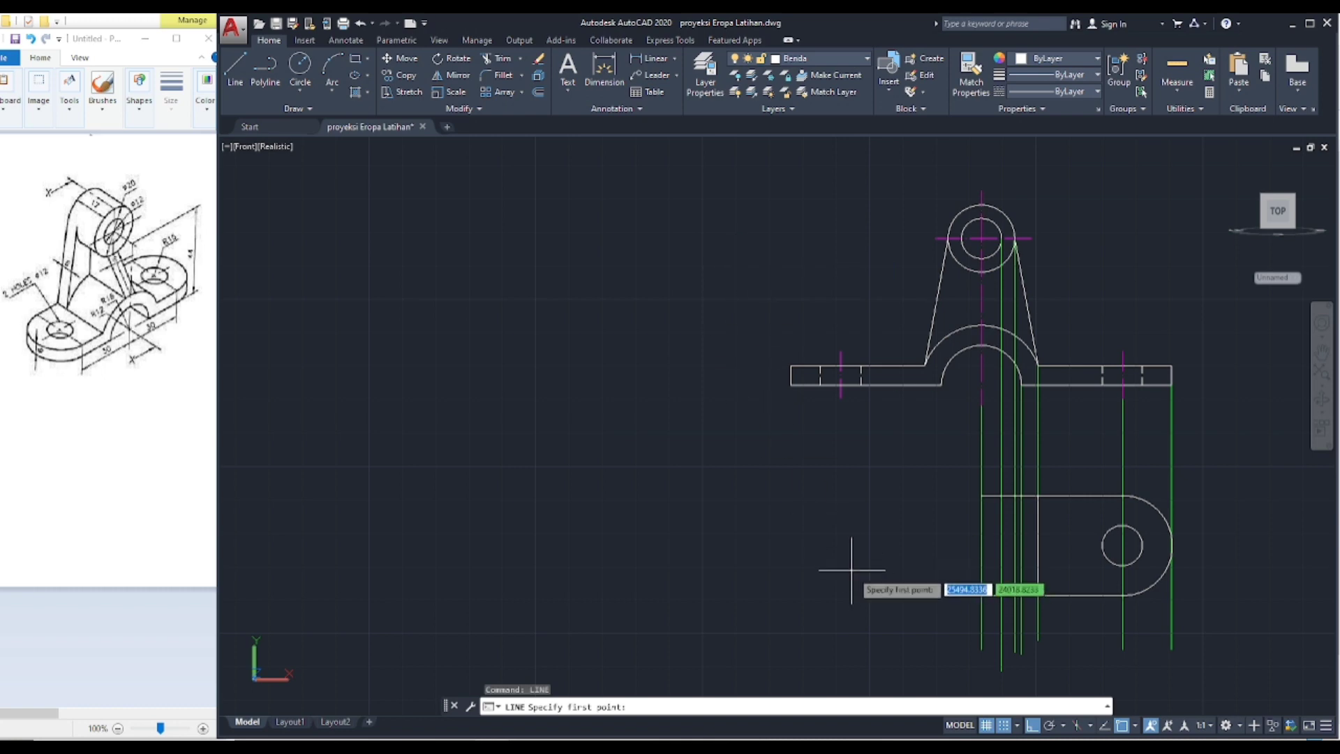
left_click(1014, 496)
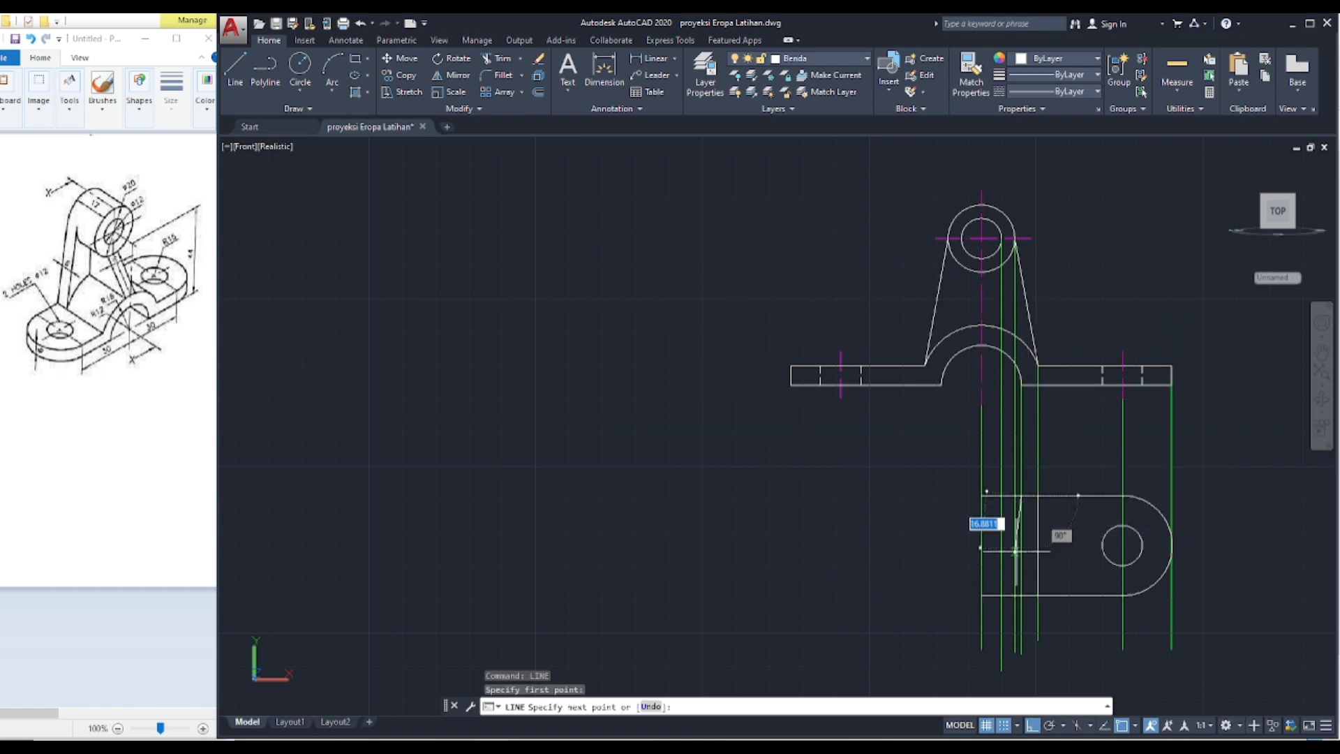
left_click(1014, 595)
key("Return")
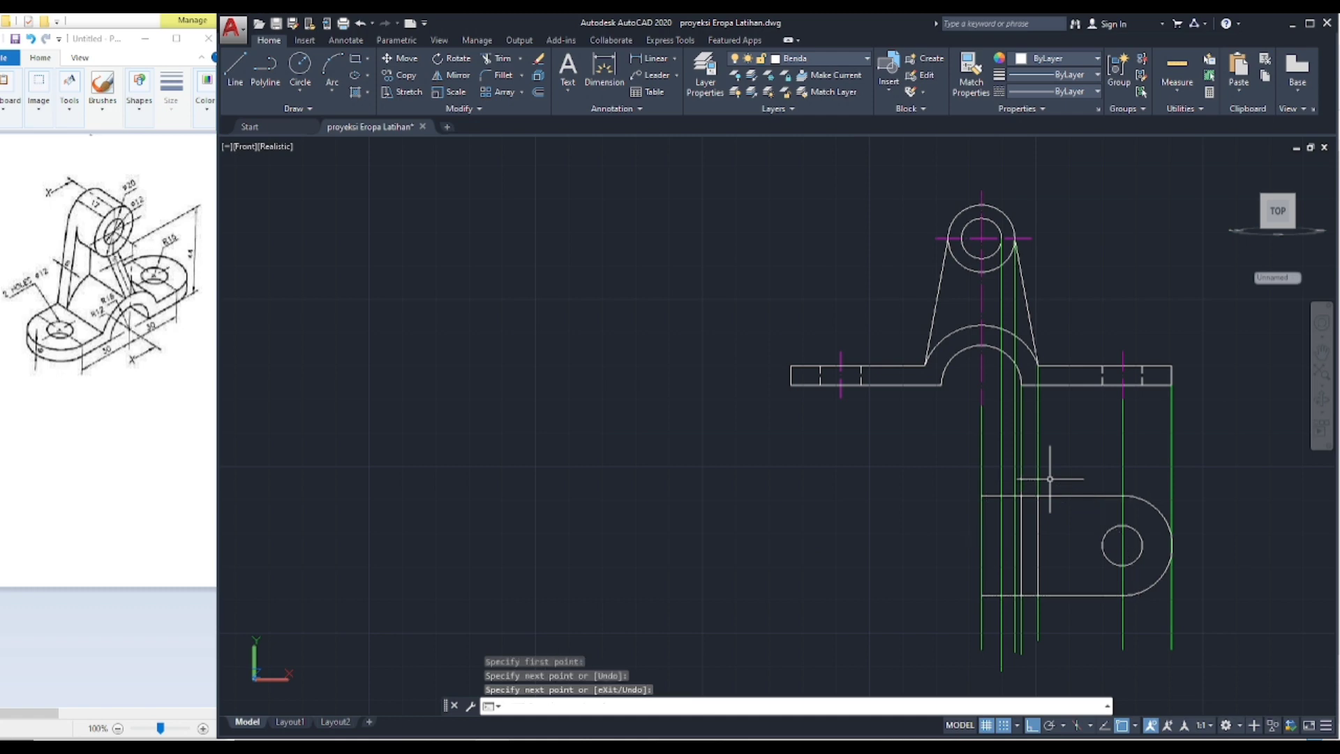
Step: Erase the misplaced vertical line along the inner arch's projection line in the lower view
left_click(865, 59)
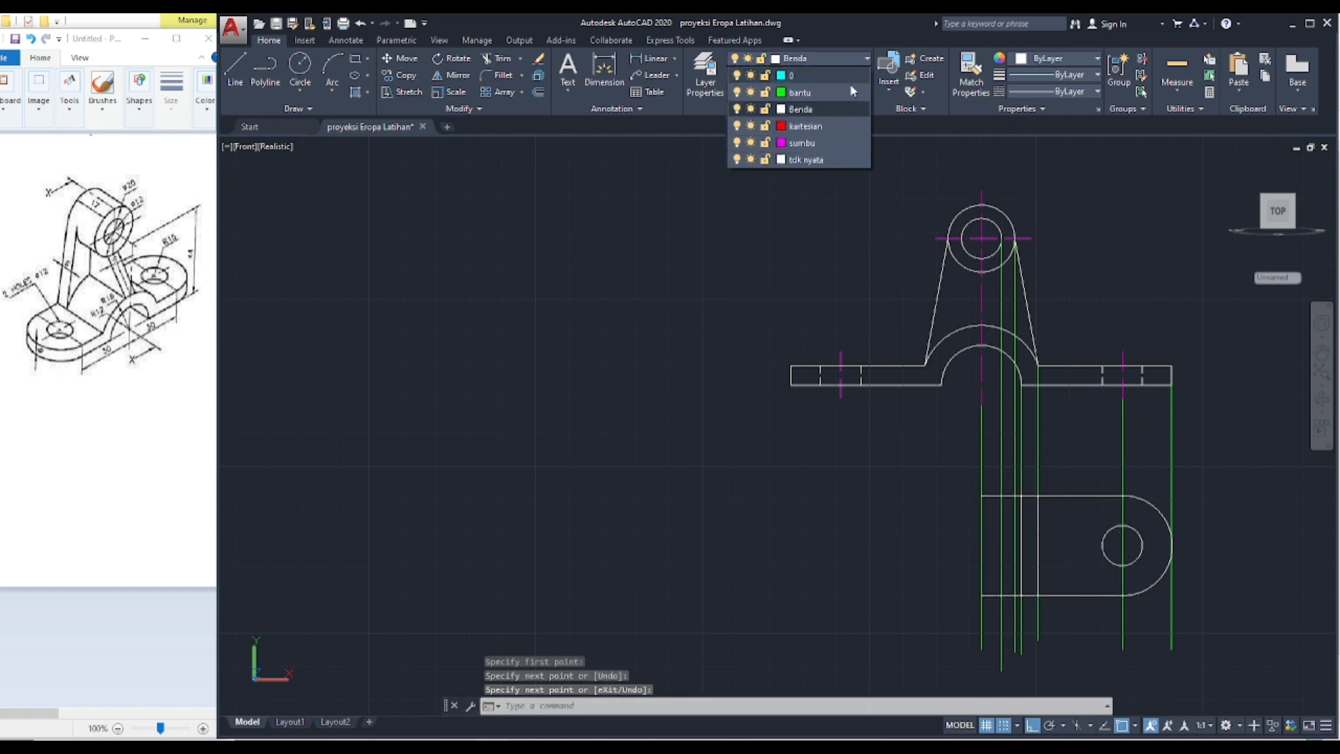
left_click(808, 159)
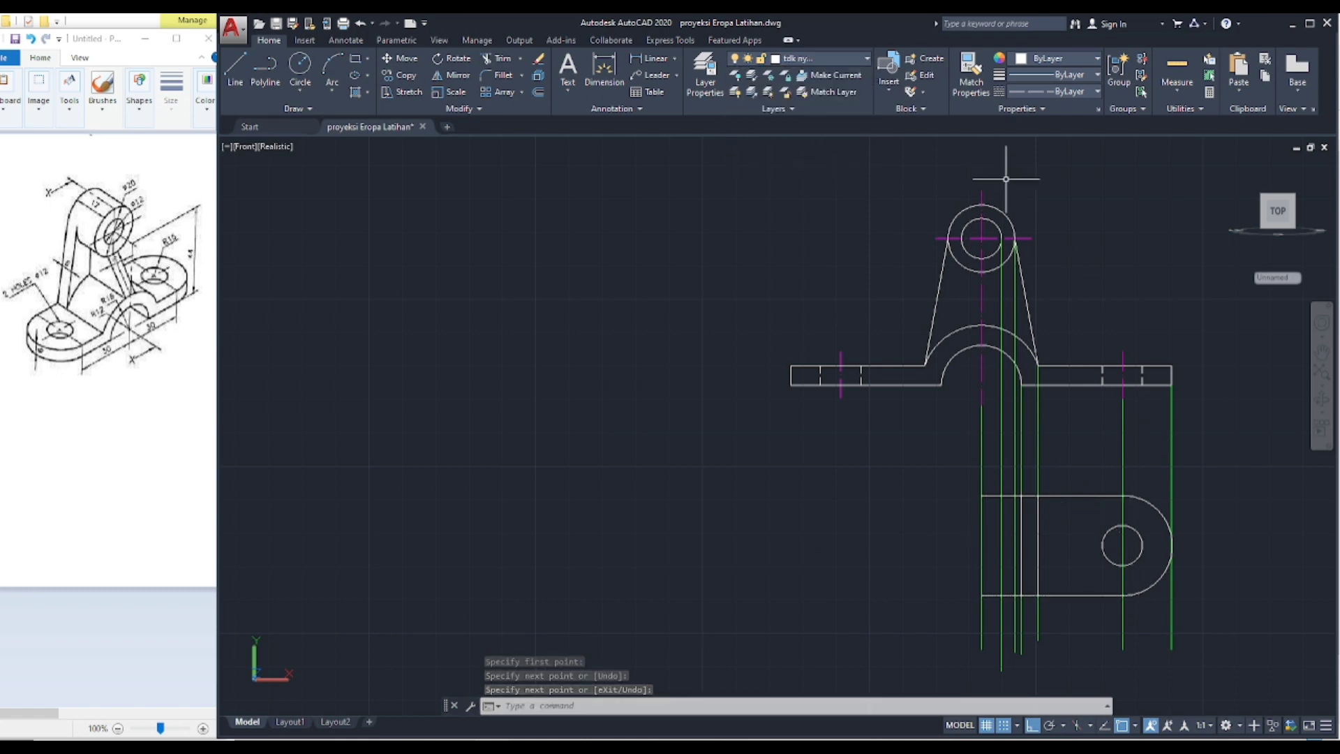
key("Return")
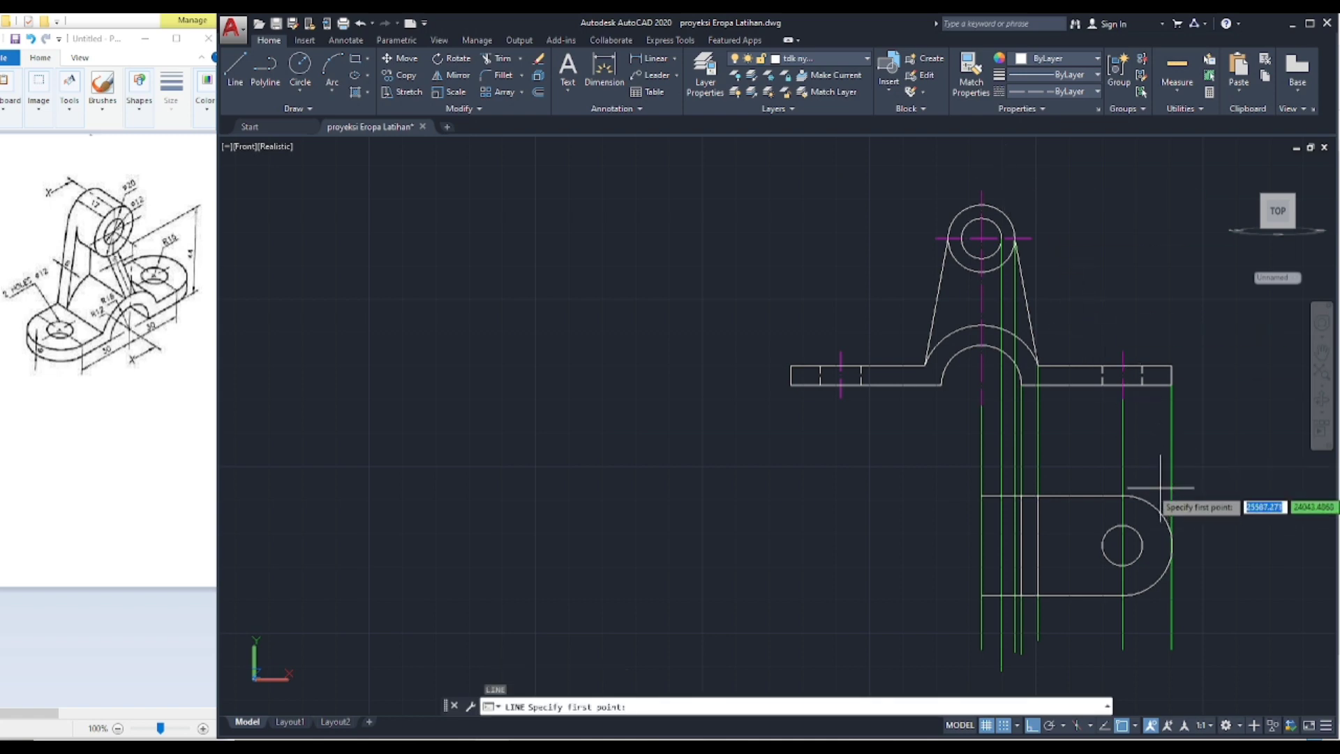
key("Escape")
left_click(1007, 474)
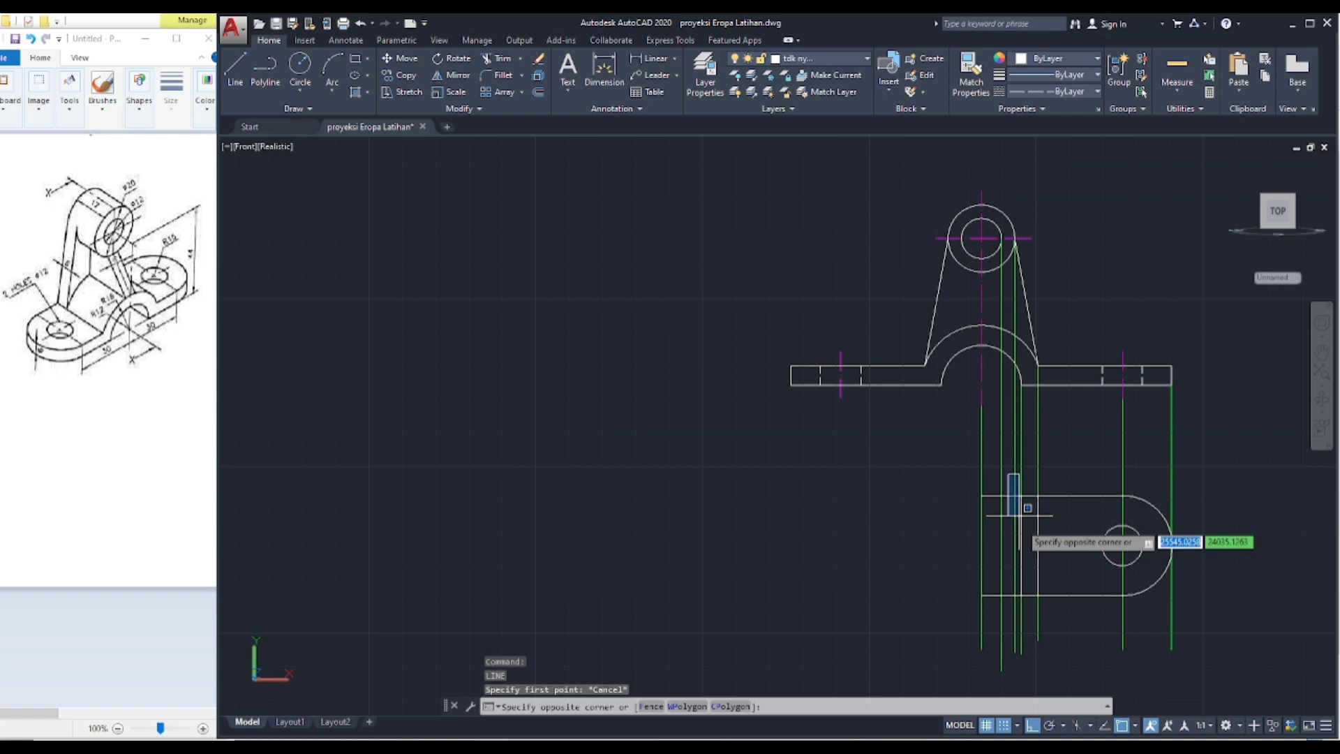
left_click(1025, 603)
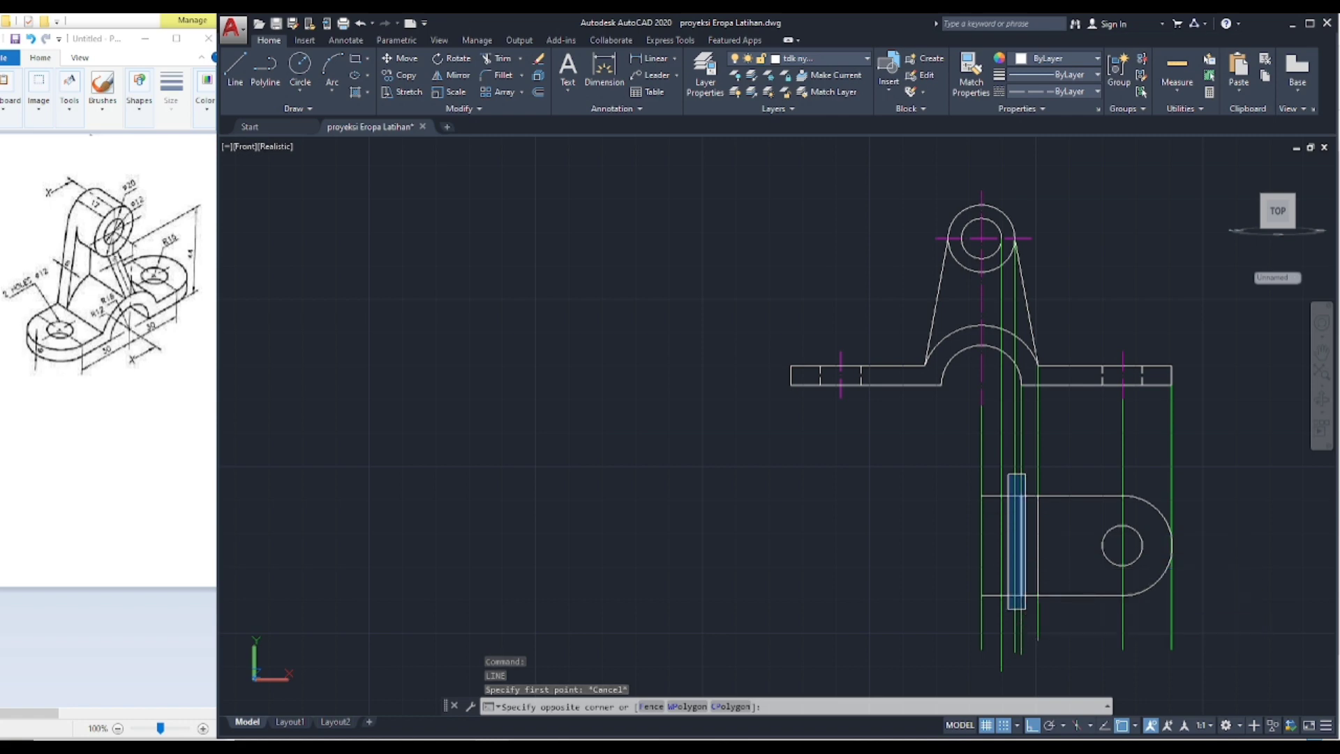
key("Delete")
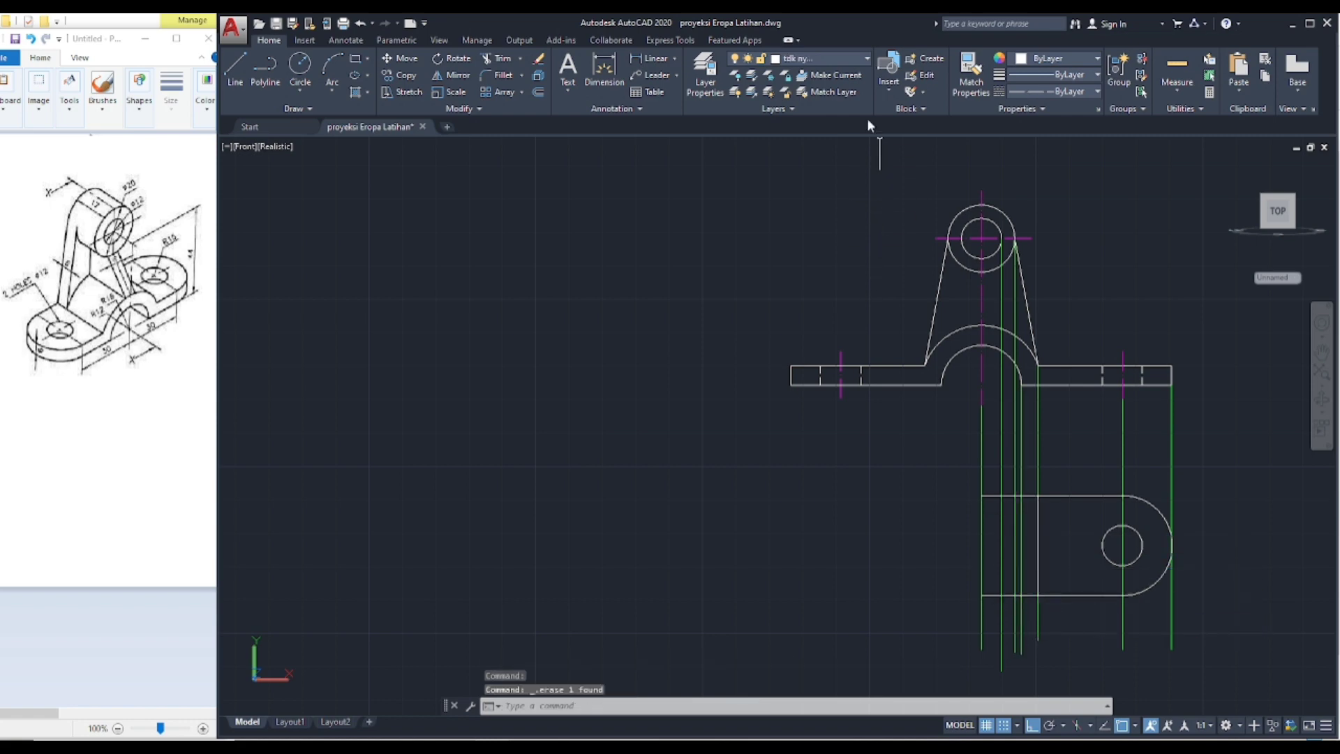
Step: Try to redraw the boss's vertical edge between the lower view's two horizontal edges on the Benda layer
left_click(868, 61)
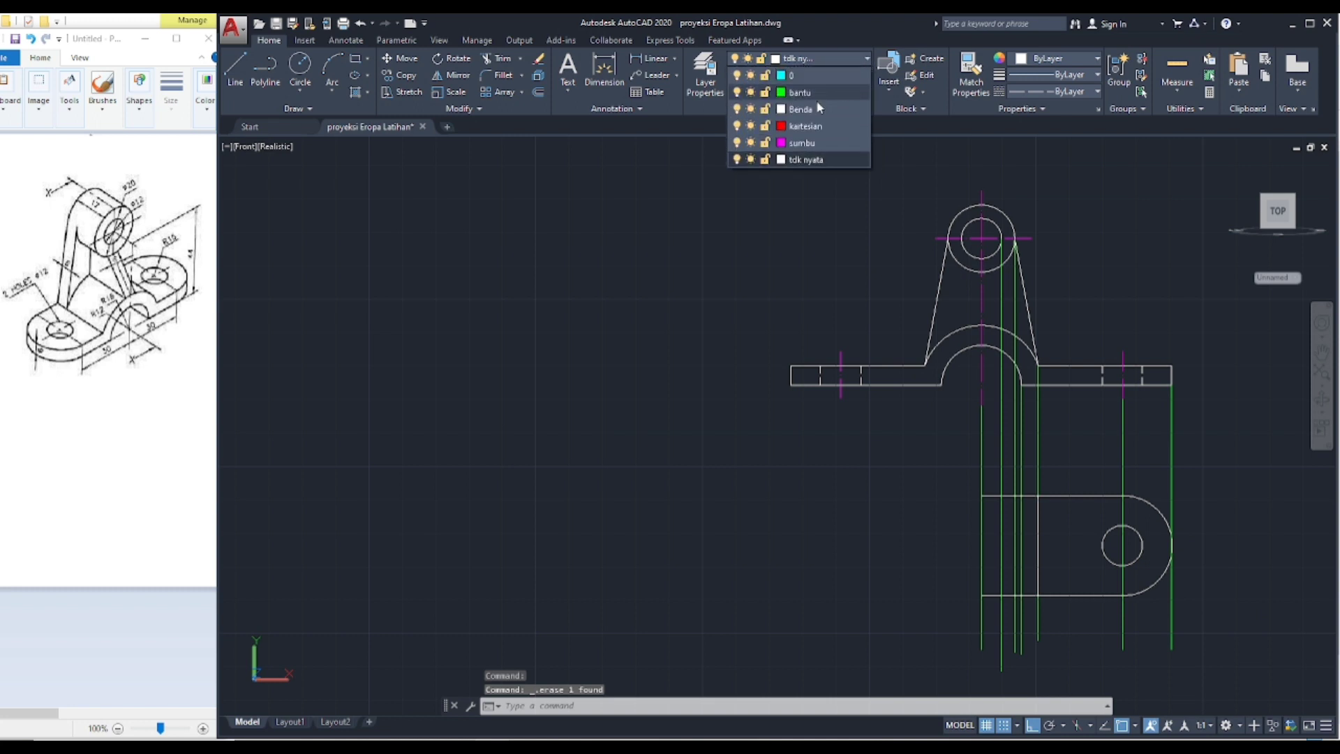
left_click(809, 103)
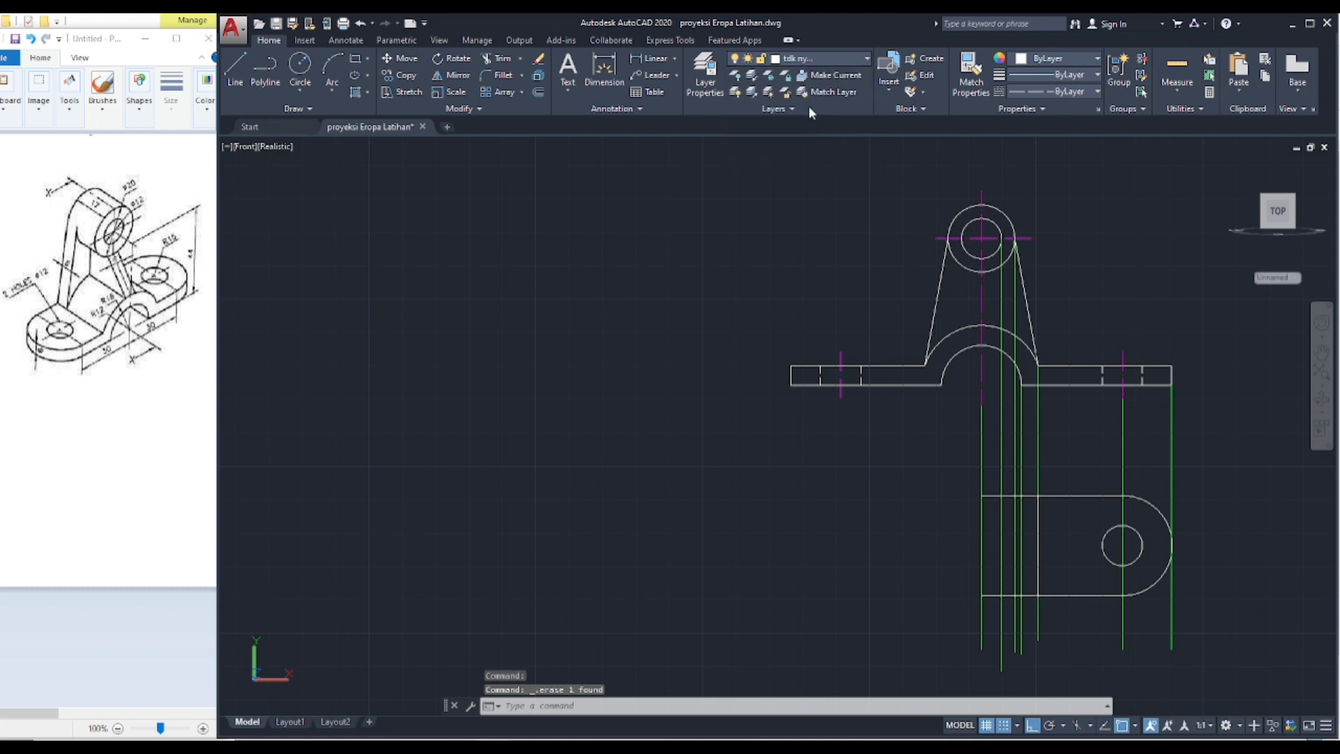
left_click(233, 68)
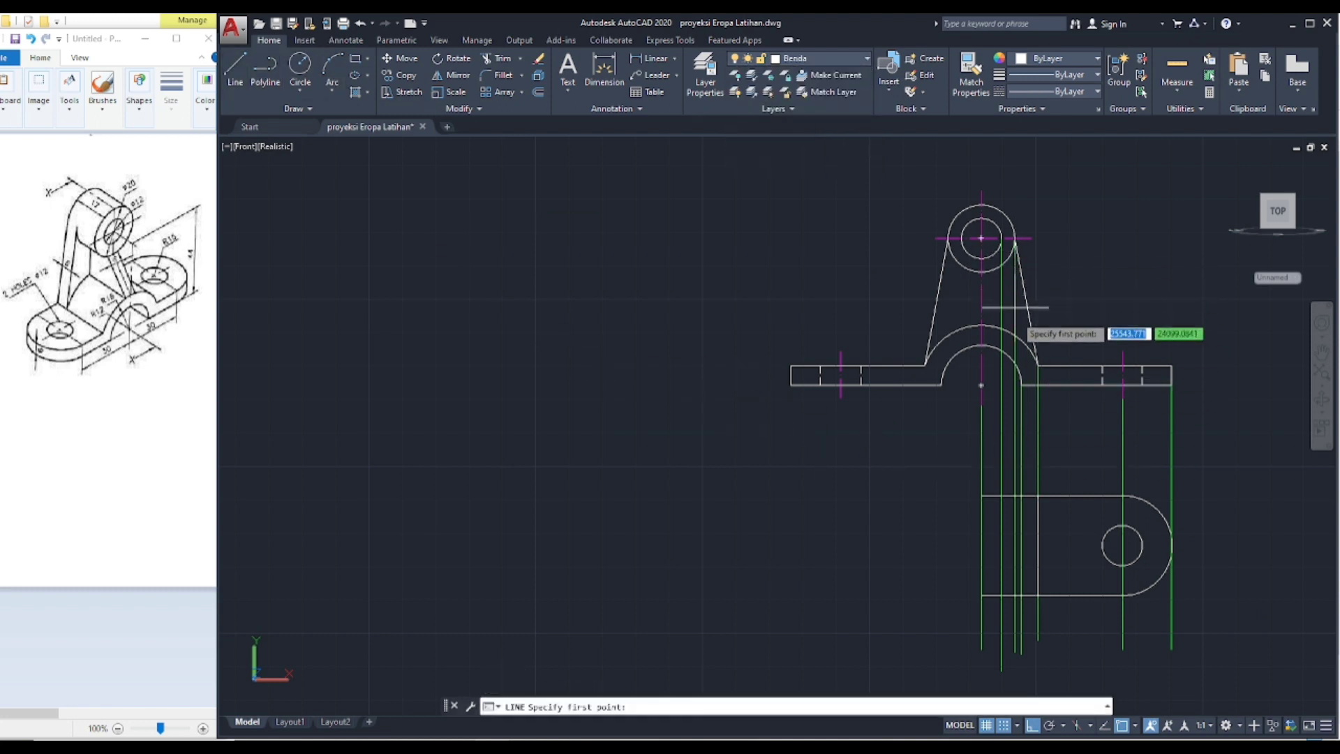
left_click(984, 496)
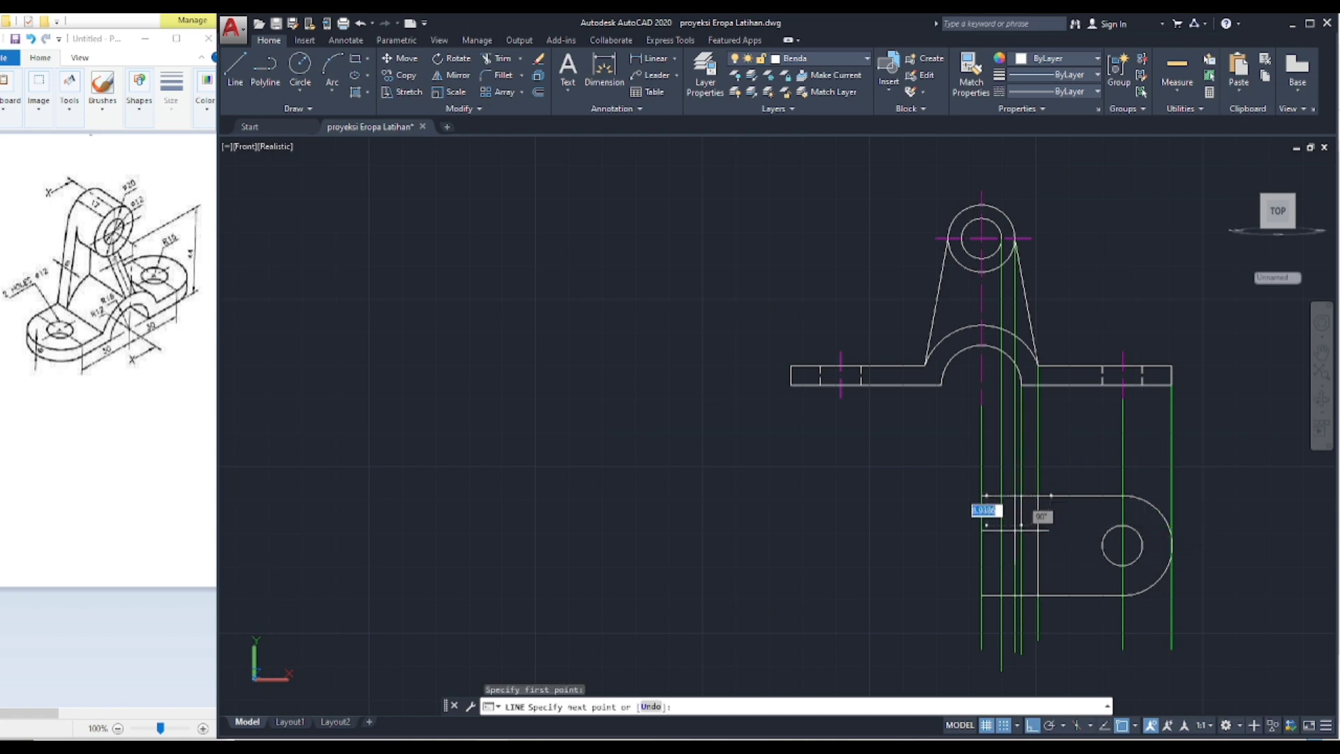
left_click(1015, 595)
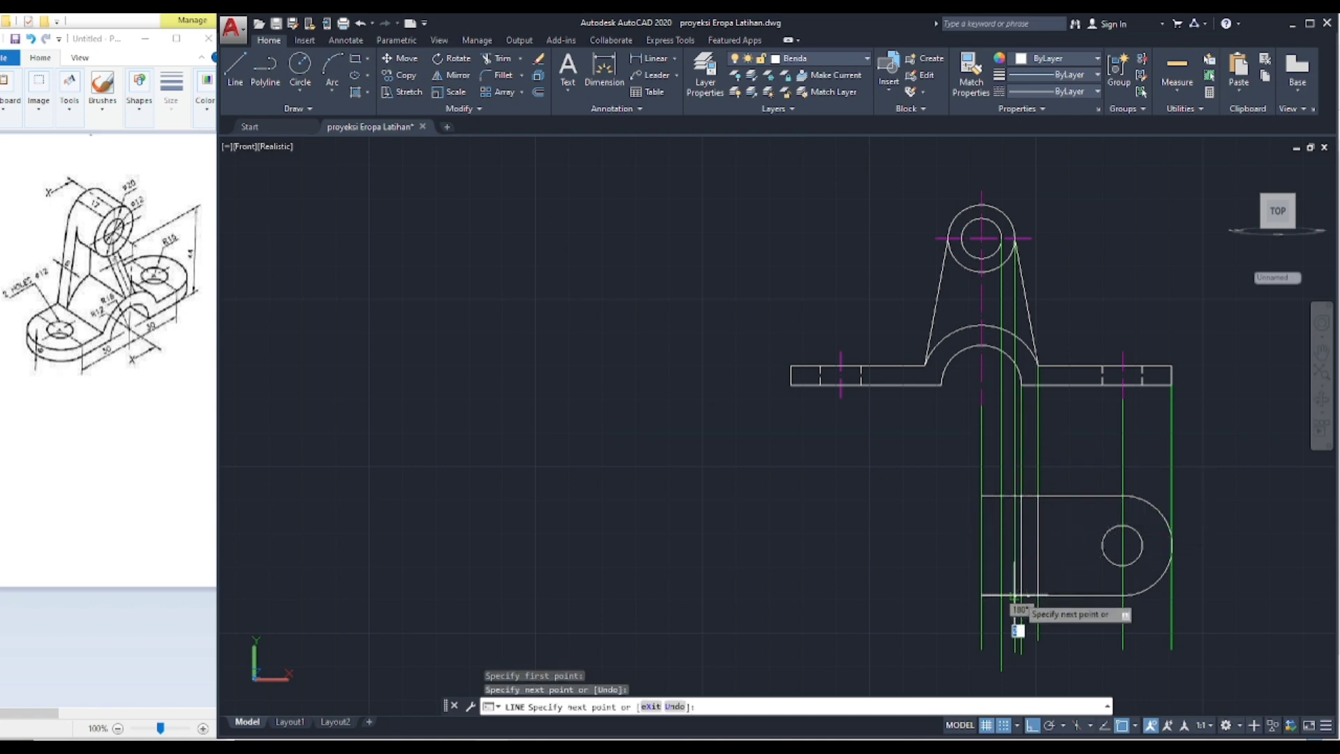
key("Return")
key("Return")
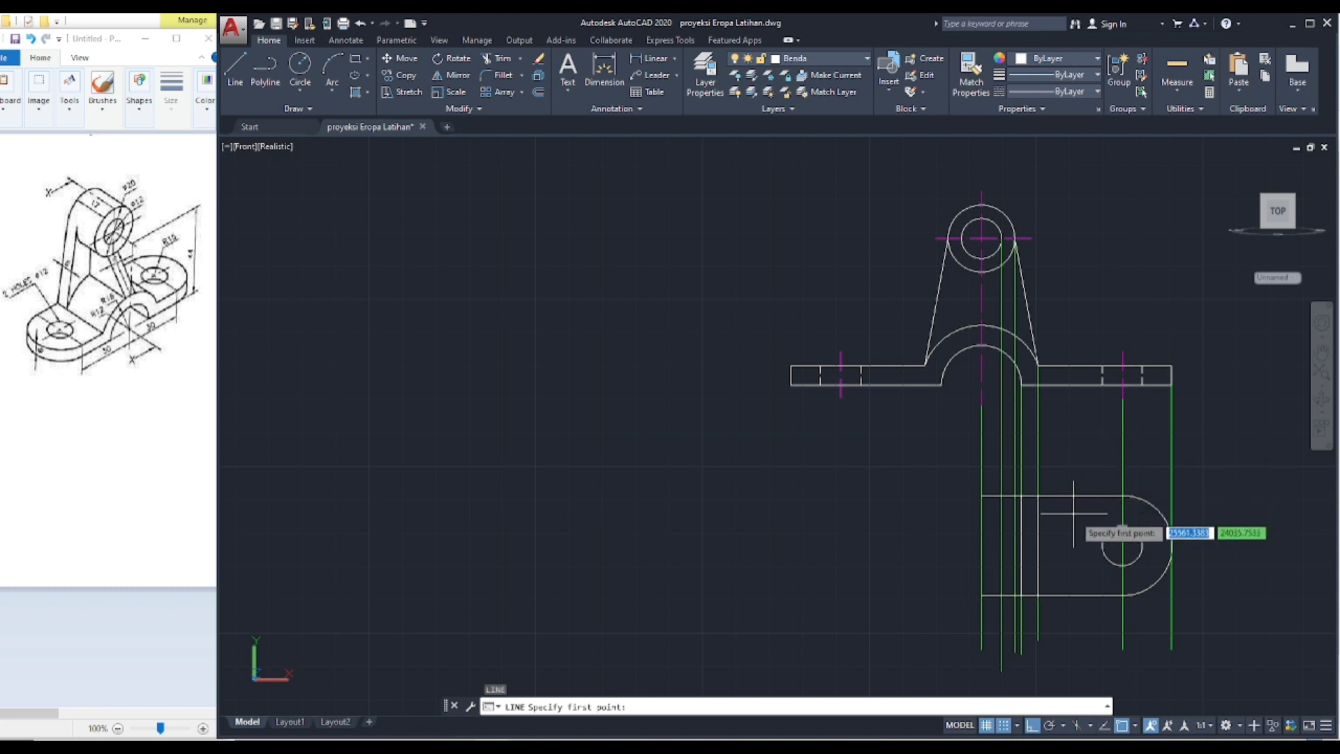
key("Escape")
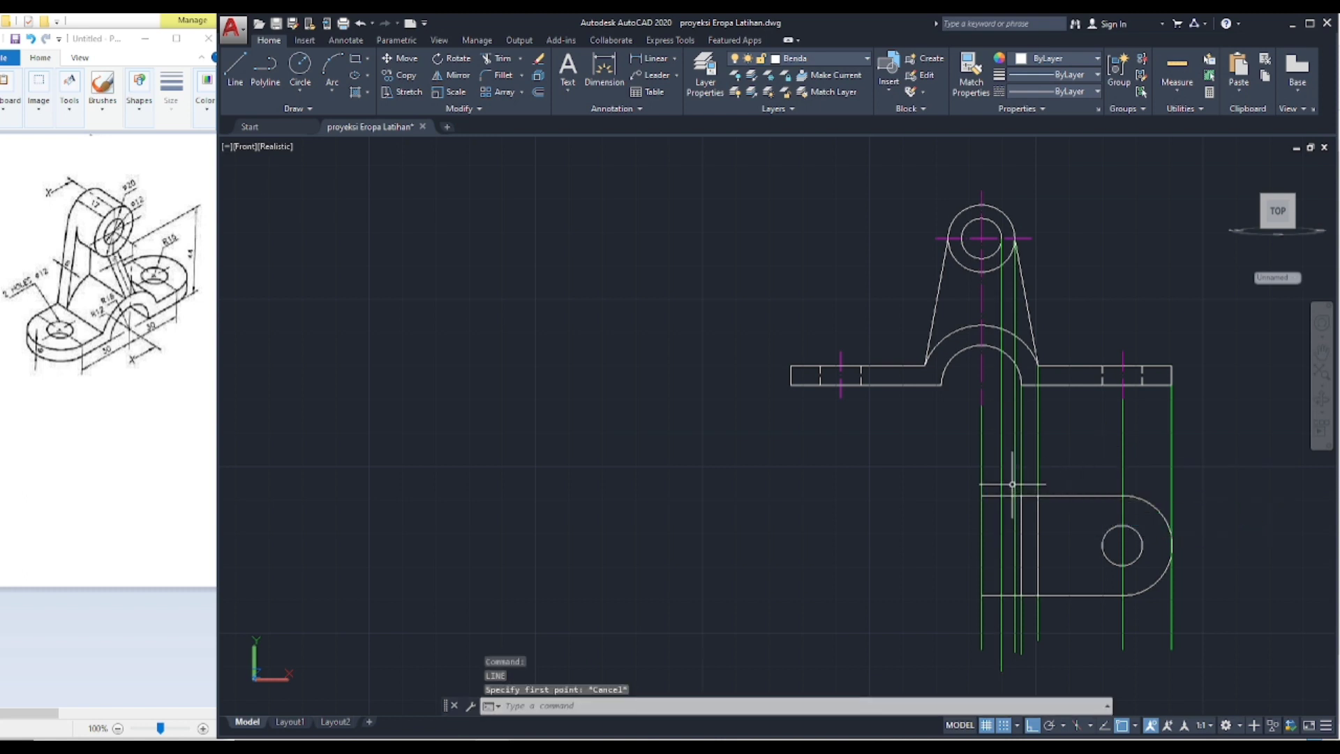
Step: Erase the redrawn vertical line that sits on the inner arch's projection line
left_click(1012, 484)
left_click(1027, 607)
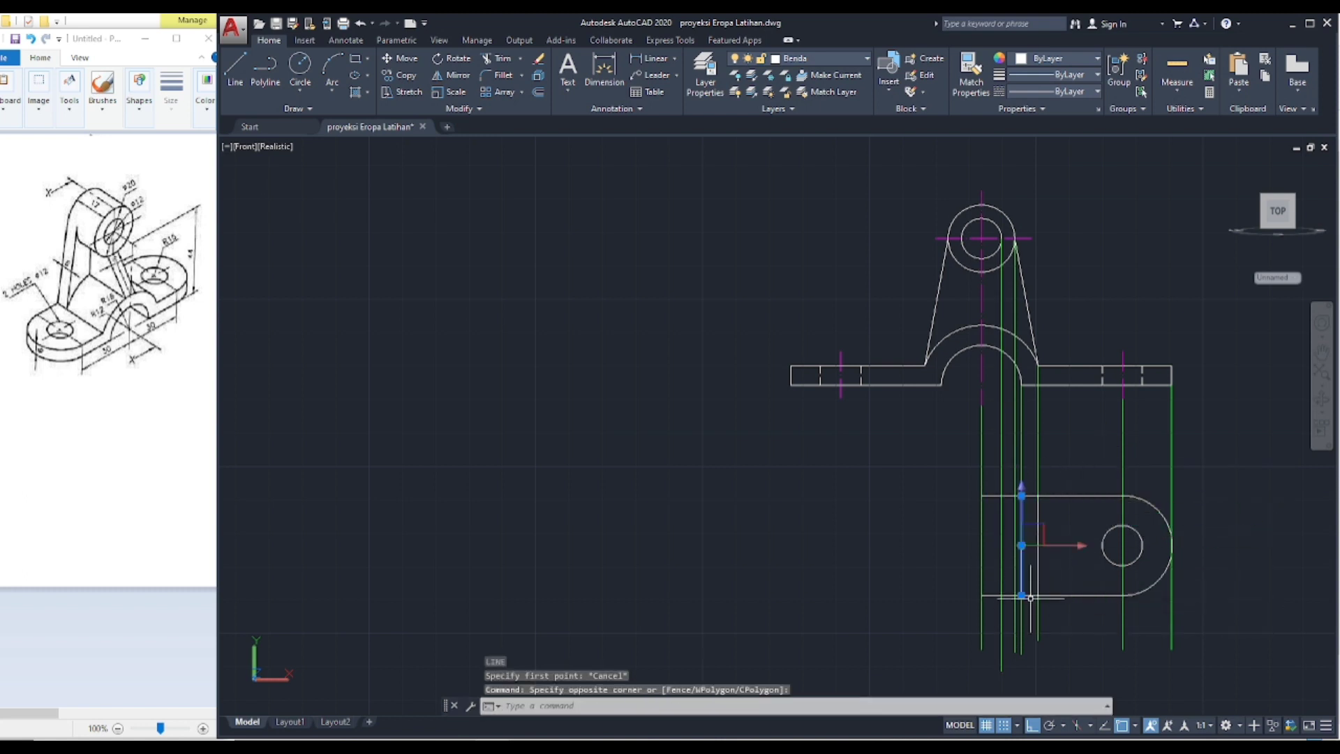
key("Delete")
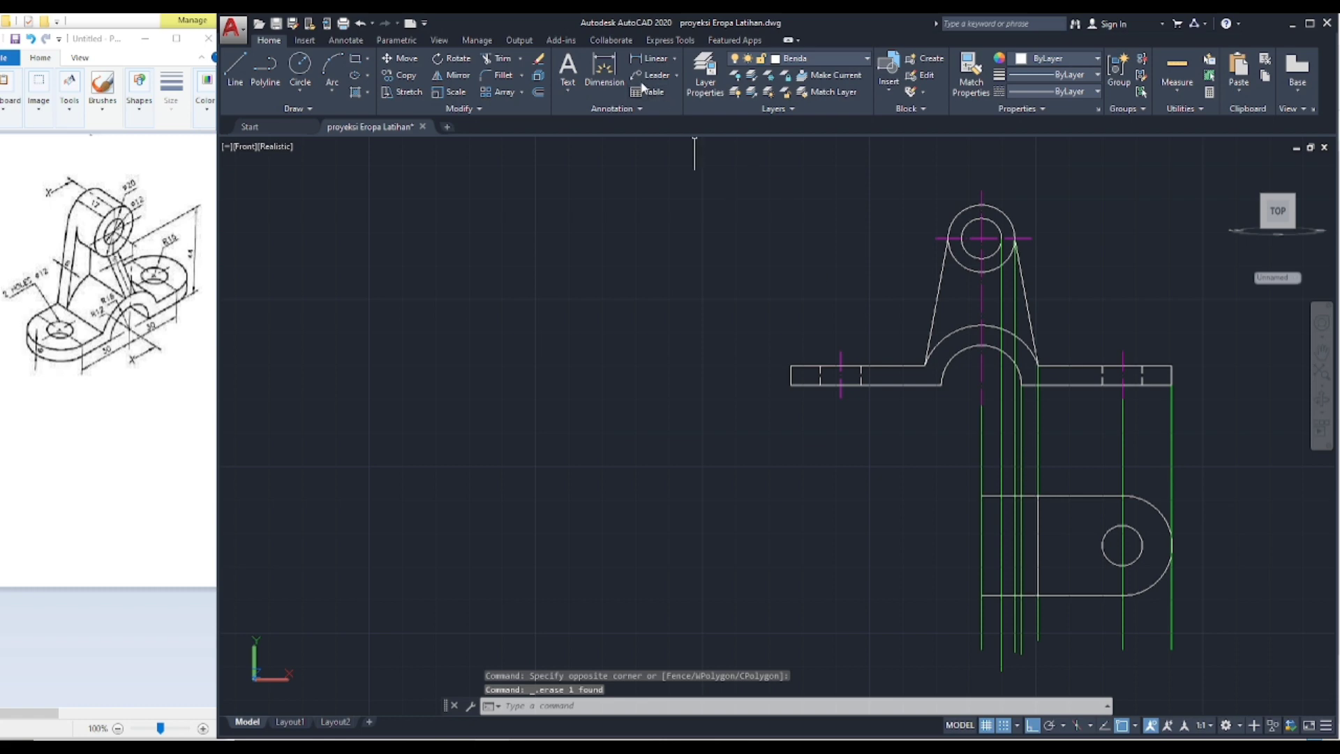
Step: Try to draw the boss's vertical edge upward from the lower view's lower edge to its upper edge
left_click(236, 68)
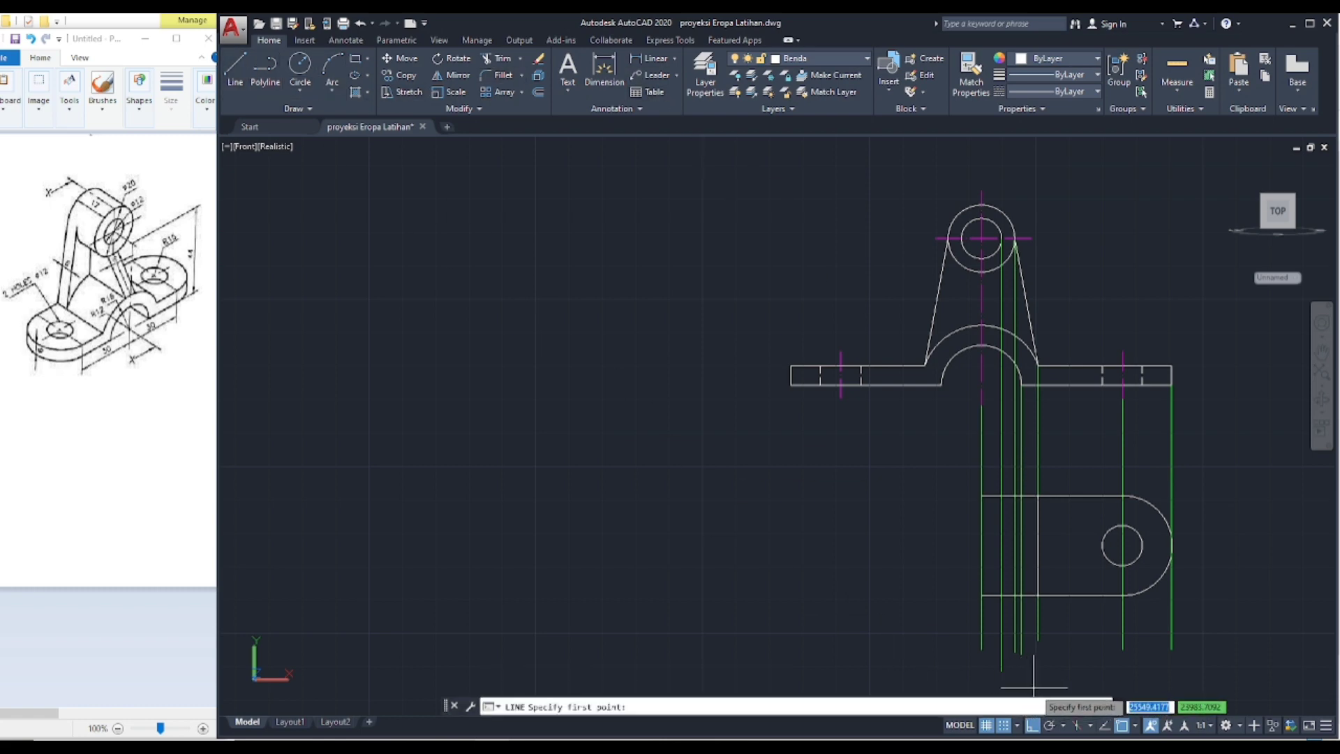
left_click(1014, 596)
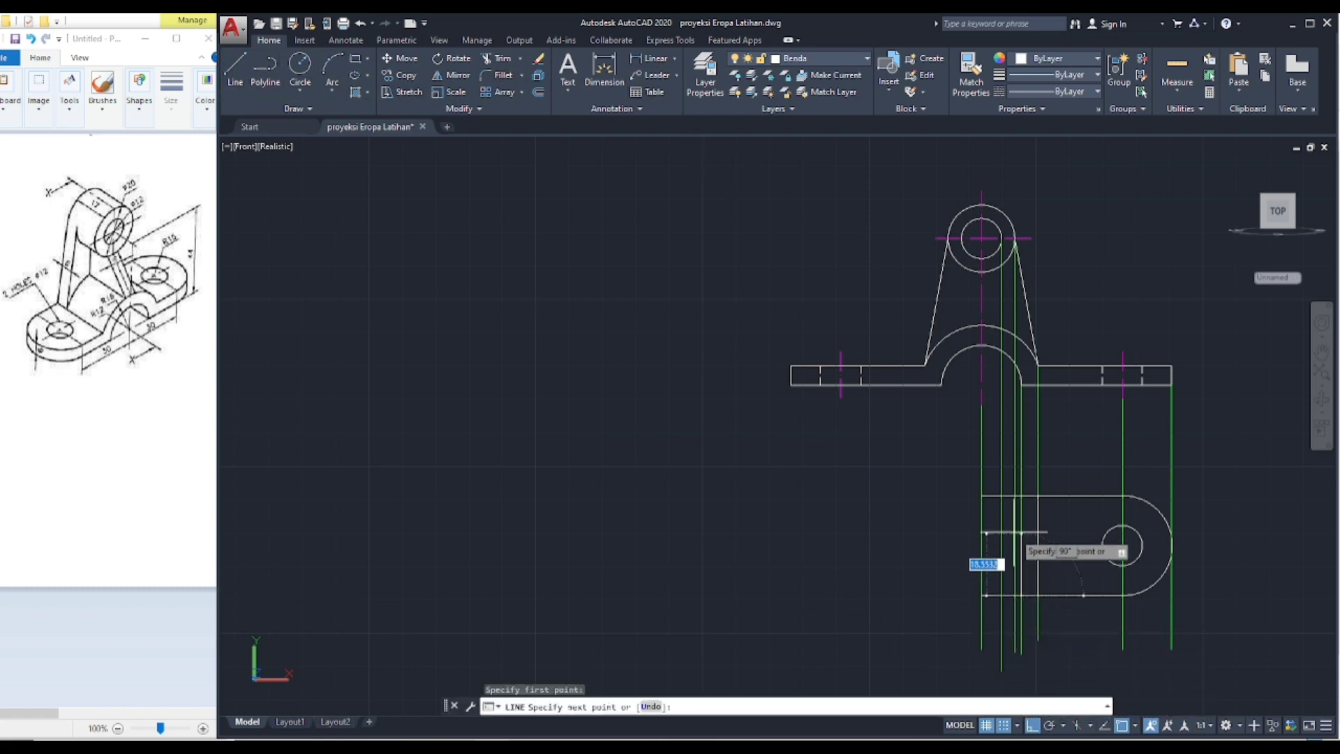
left_click(1014, 495)
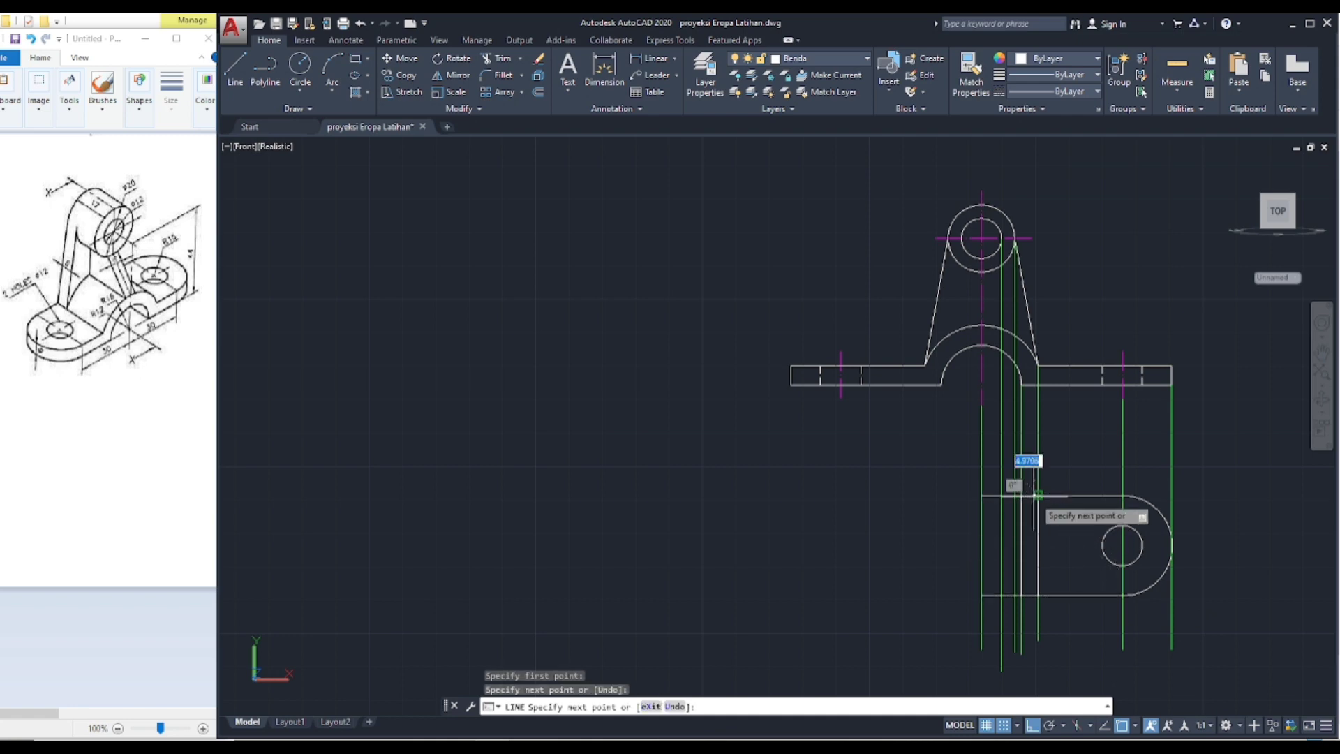
key("Escape")
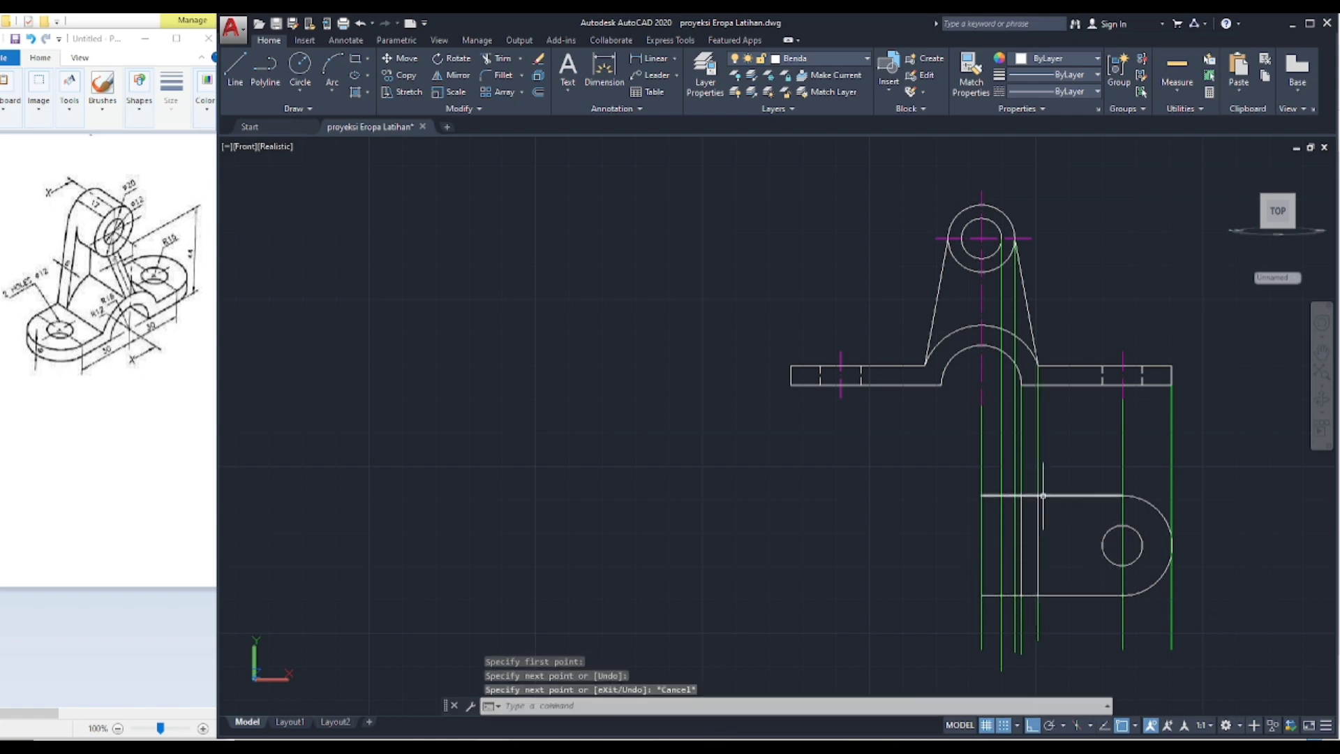
key("Escape")
Step: Erase the last vertical line drawn on the inner arch's projection line in the lower view
left_click(930, 466)
left_click(1031, 606)
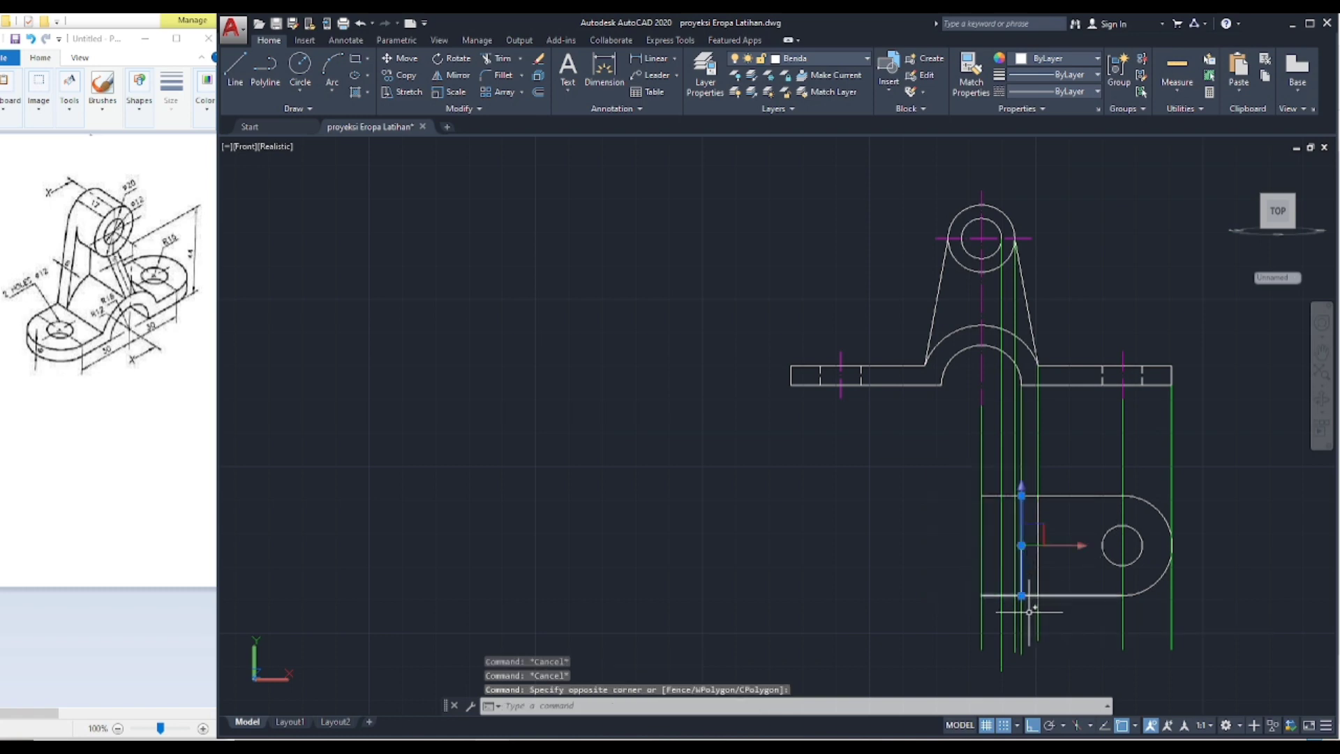
key("Delete")
Step: Draw a vertical line between the lower view's two horizontal edges, along the projection line from the boss's outer circle
scroll(1026, 617, "up", 4)
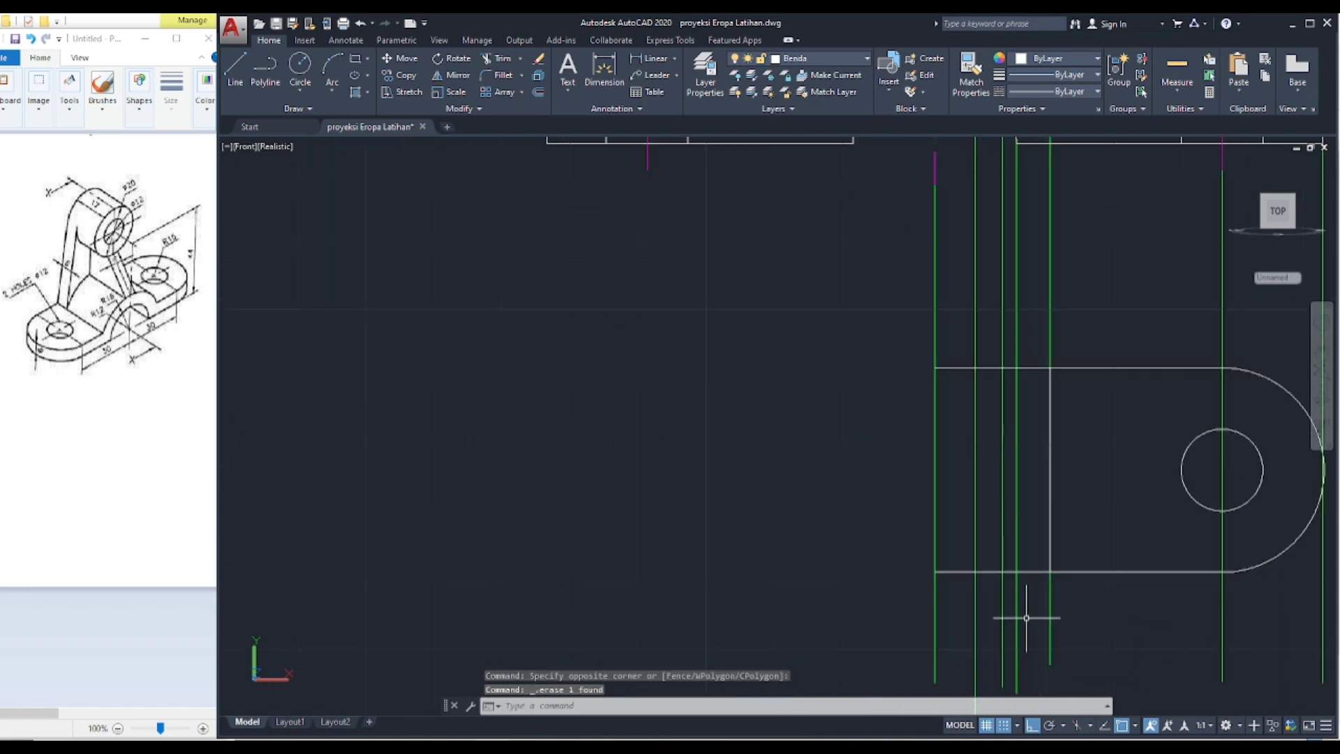
left_click(233, 68)
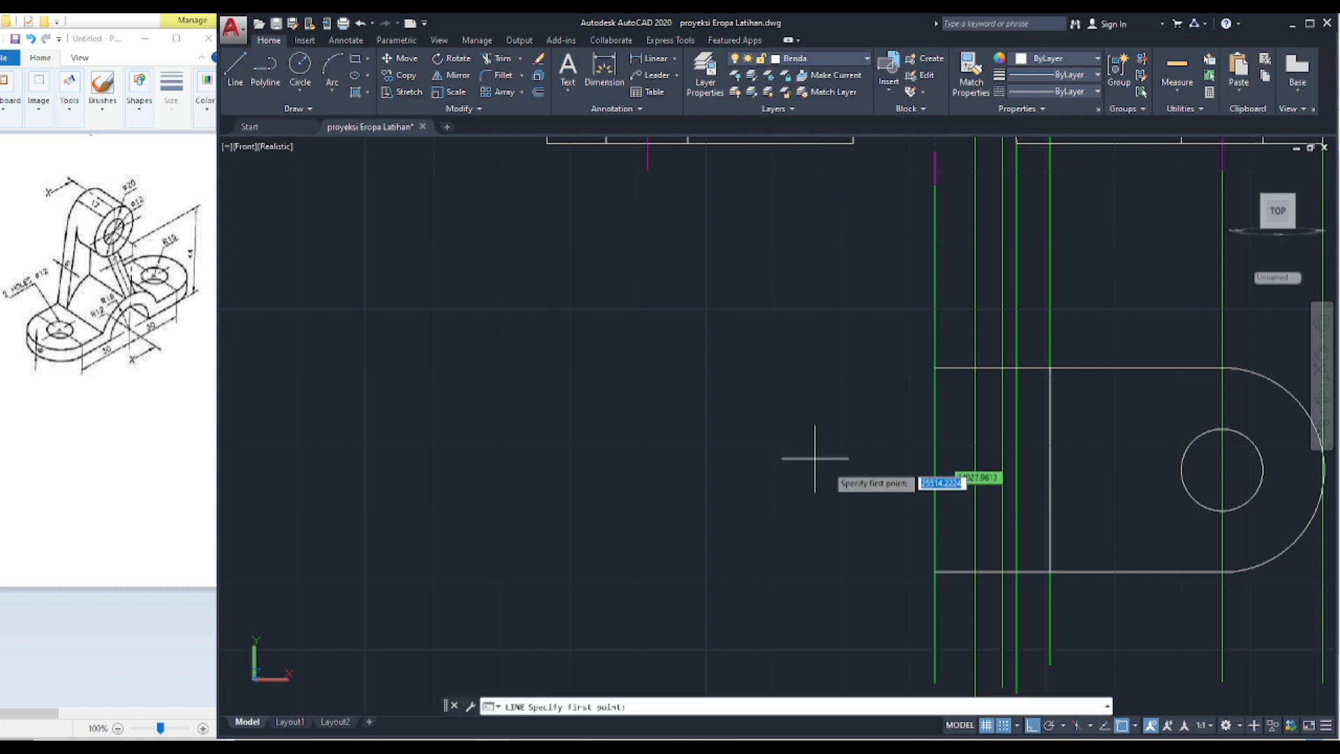
left_click(1002, 368)
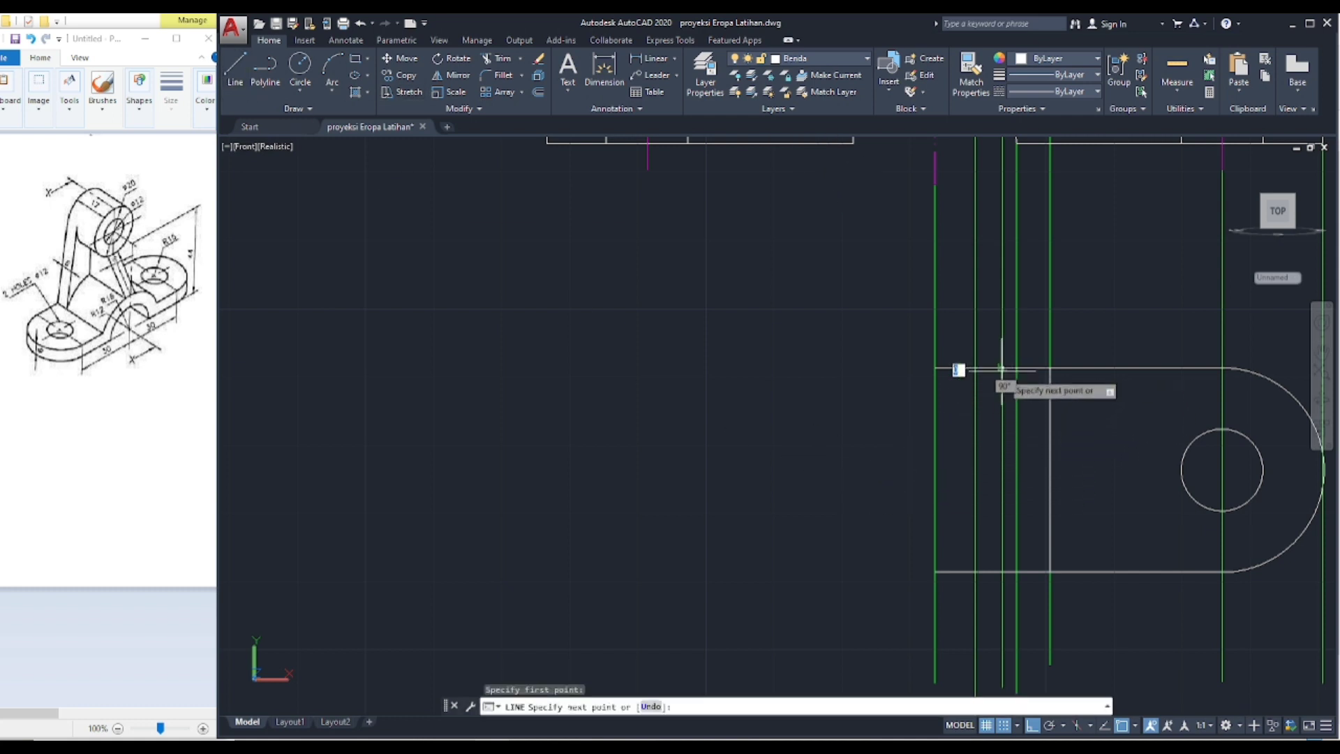
left_click(1002, 572)
key("Return")
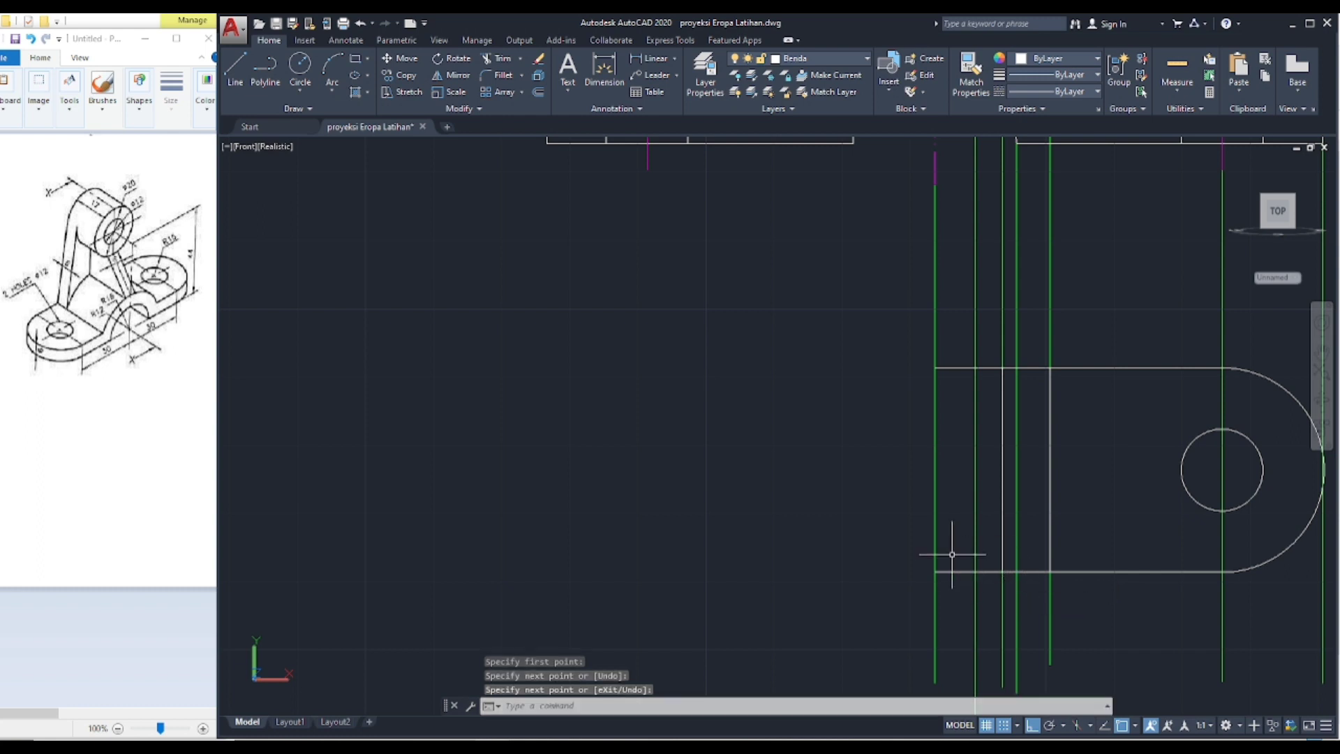
Step: Draw a hidden vertical line on the tdk nyata layer between the lower view's horizontal edges, along the boss hole's projection line
scroll(953, 550, "down", 2)
scroll(953, 550, "down", 2)
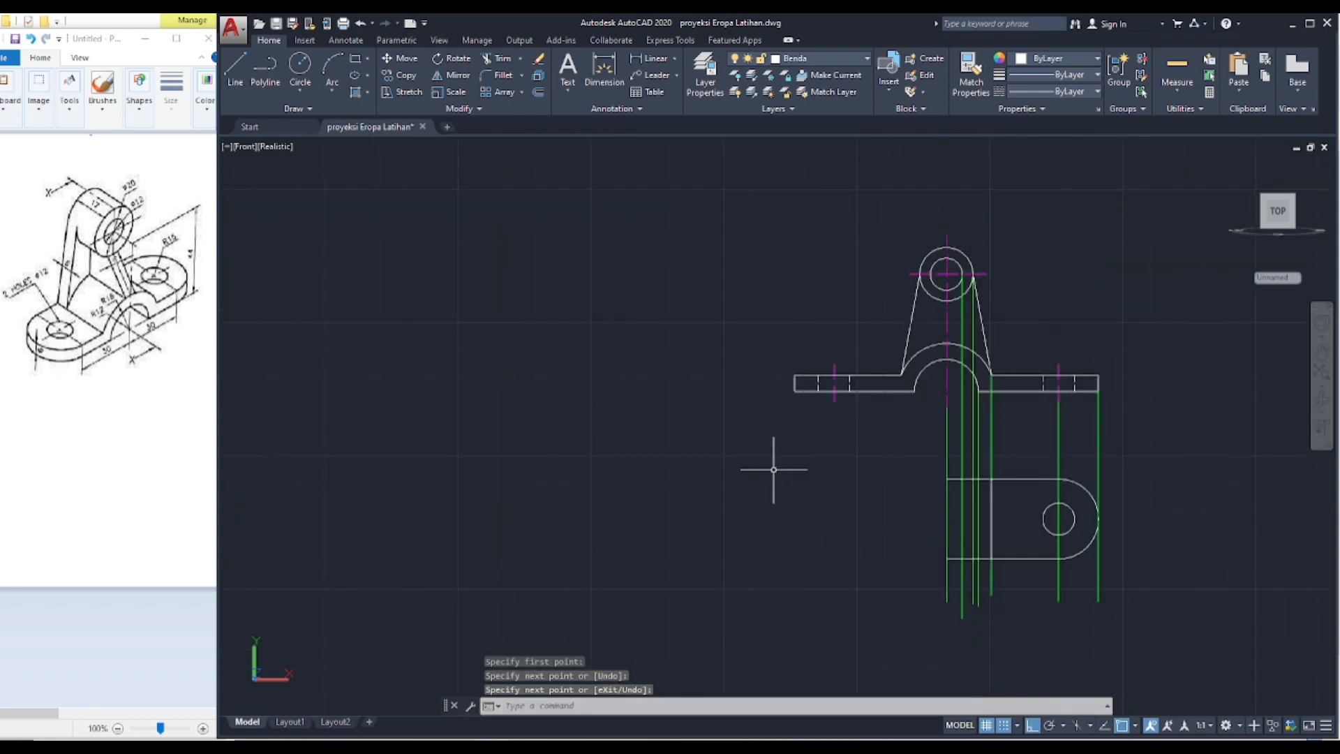
left_click(867, 60)
left_click(810, 159)
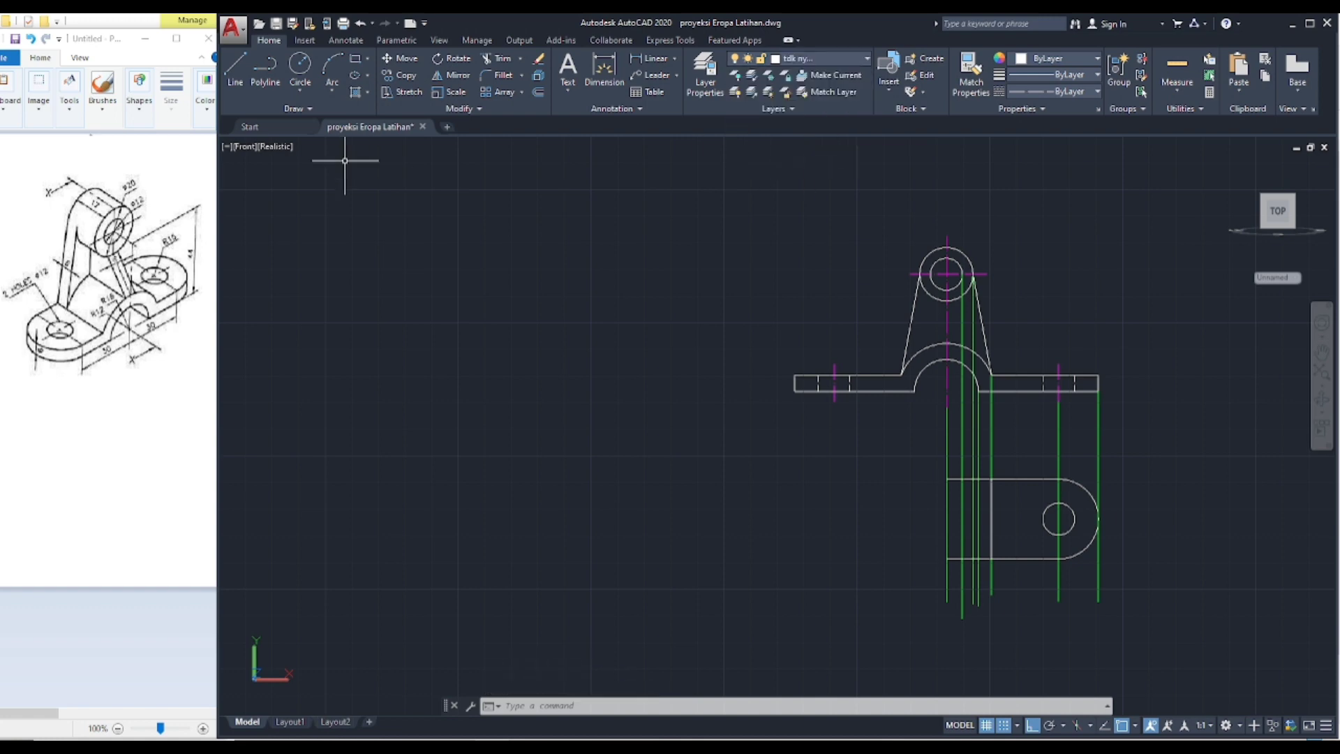
left_click(236, 68)
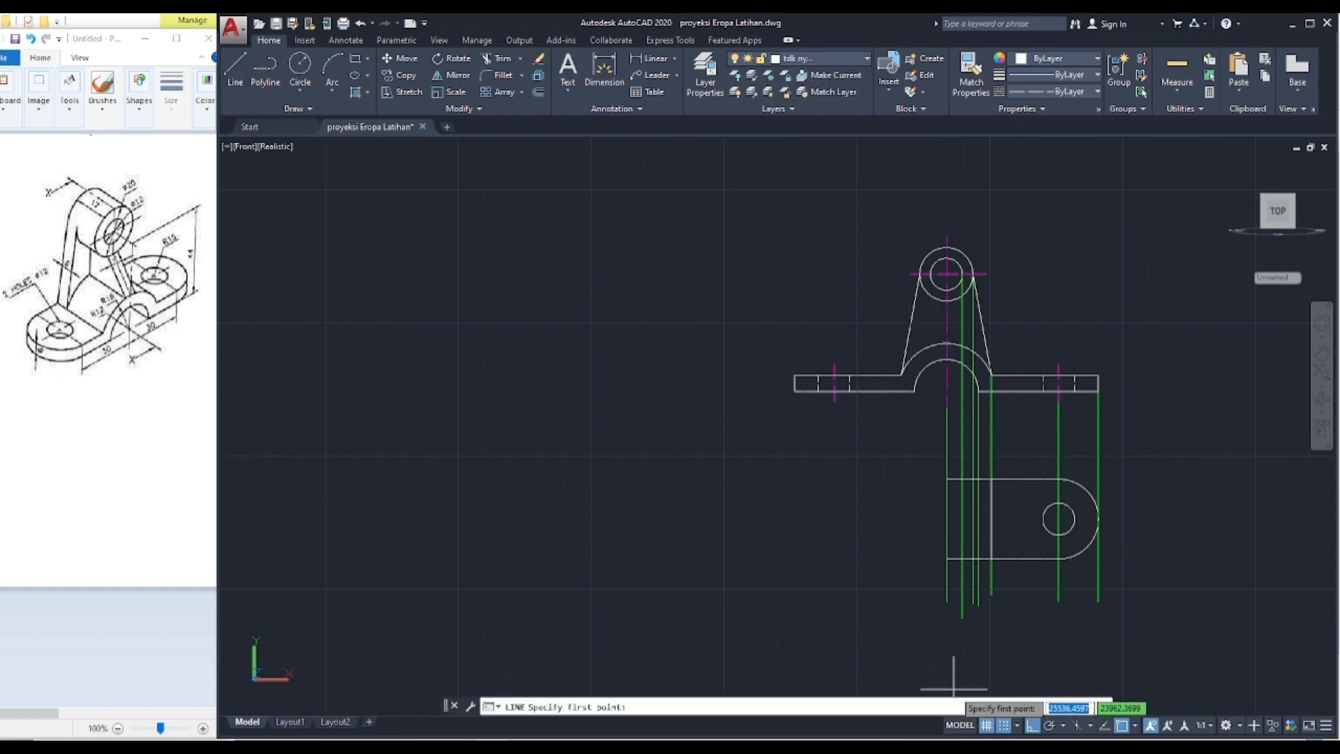
left_click(963, 559)
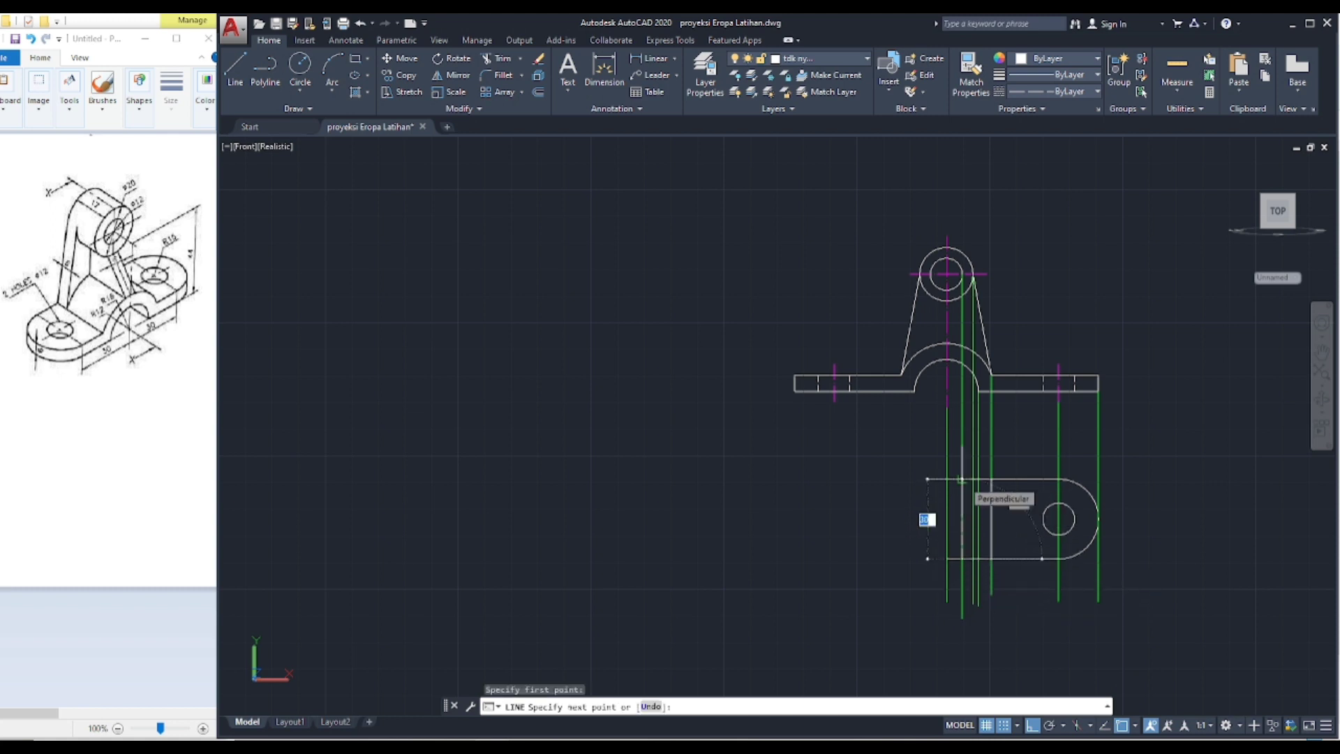
left_click(963, 480)
key("Return")
Step: Draw a hidden vertical line between the lower view's horizontal edges, along the projection line from the inner arch's end
key("Return")
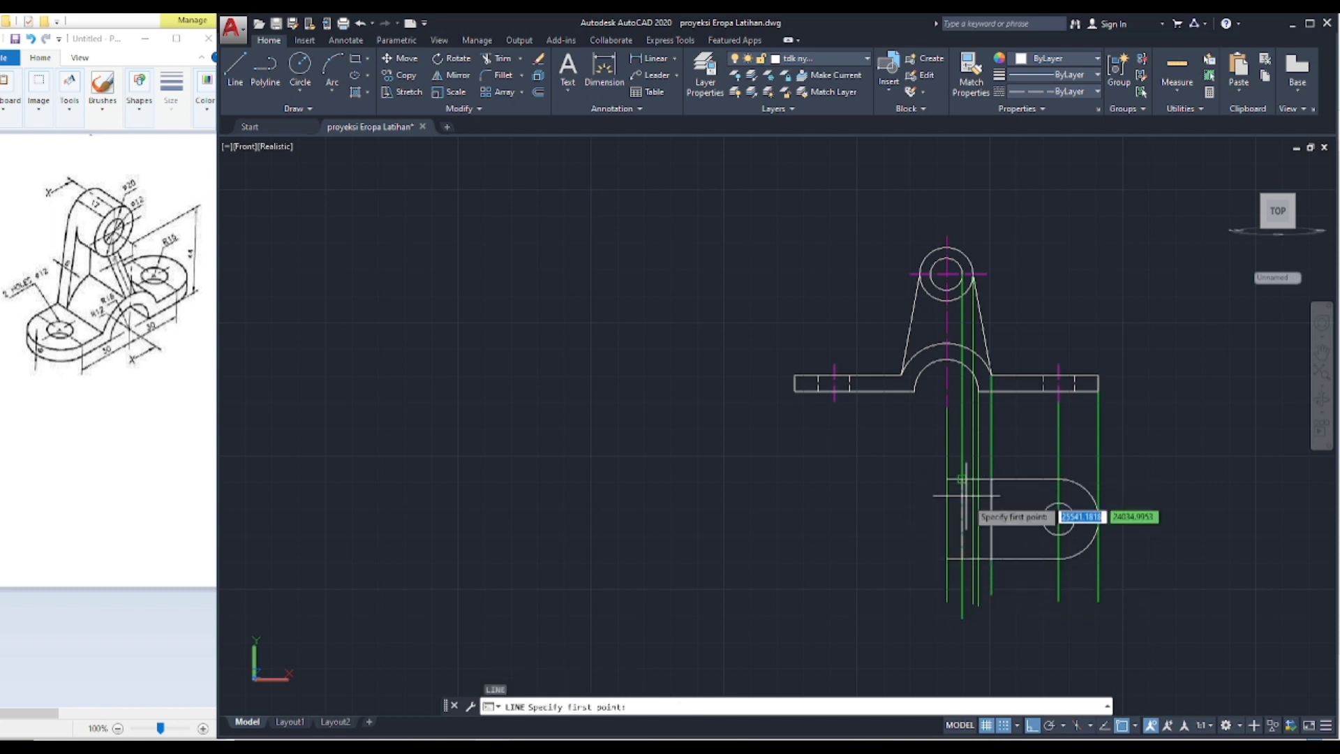
left_click(978, 479)
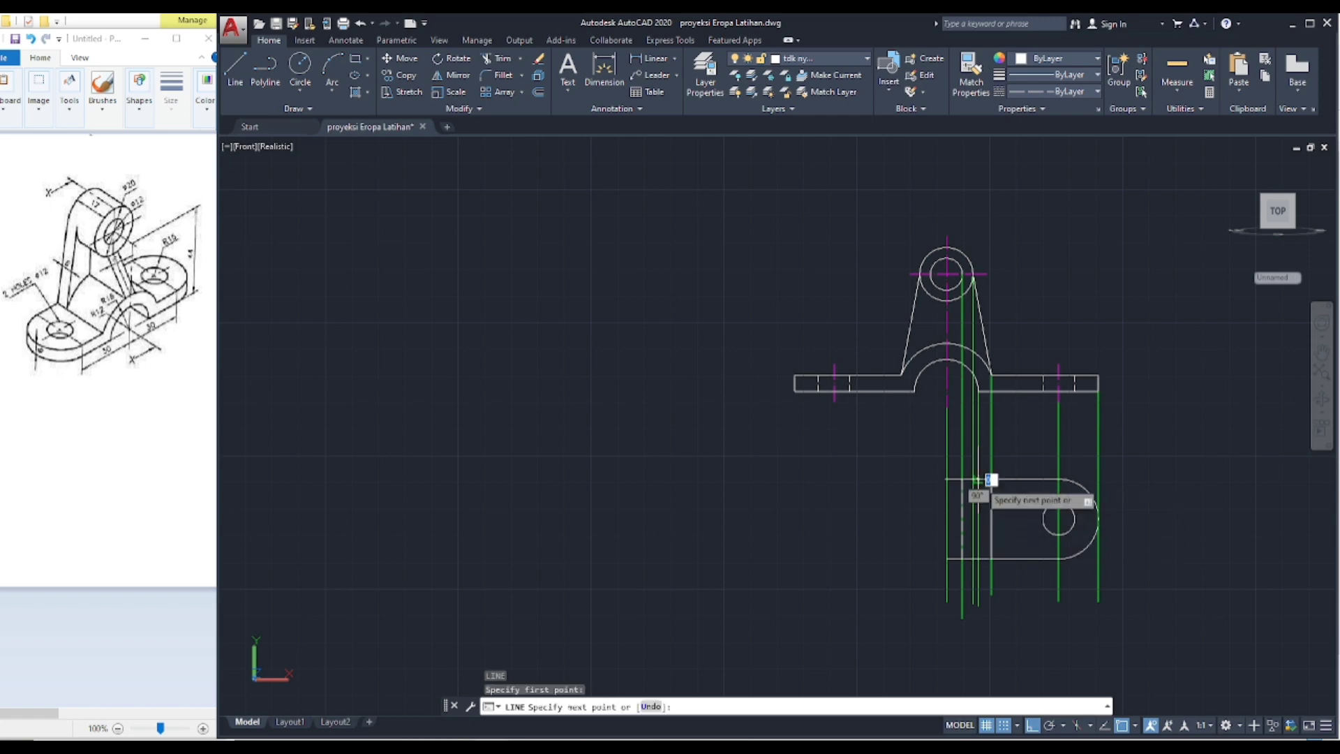
left_click(978, 559)
key("Return")
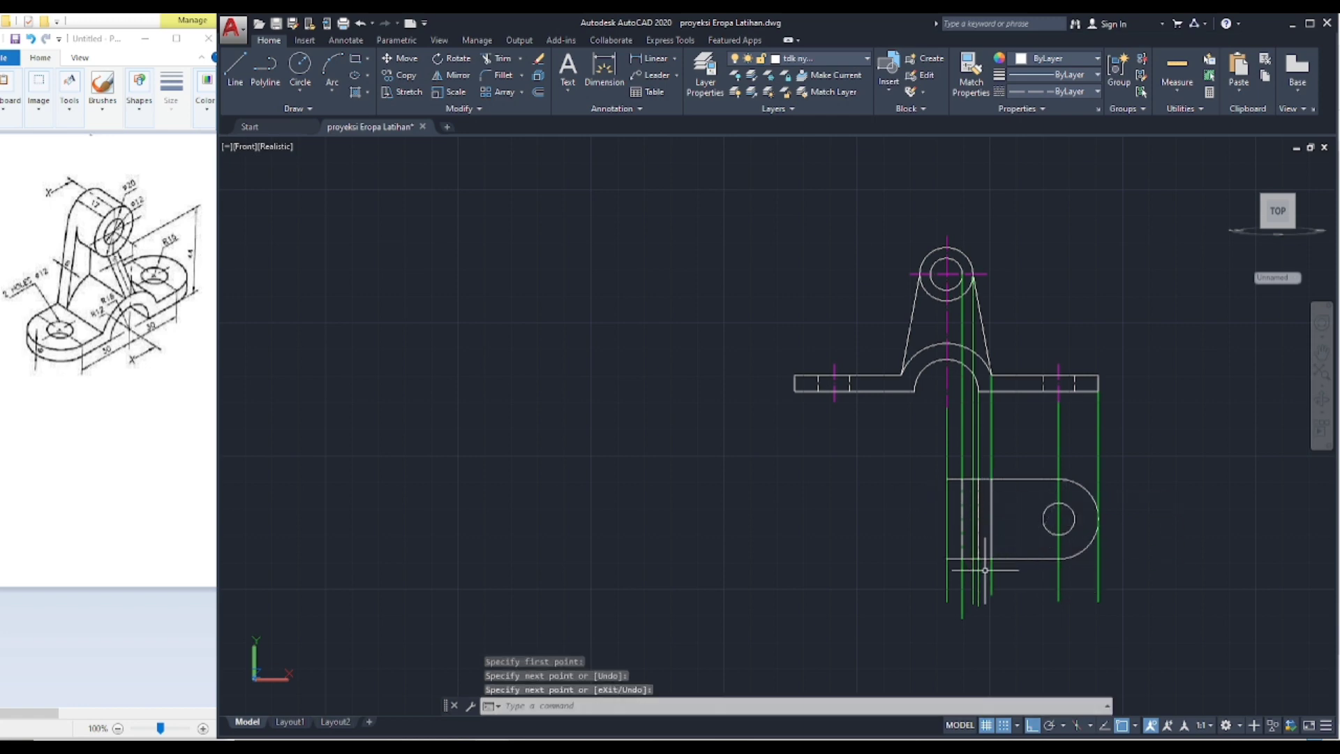
key("Return")
left_click(1156, 592)
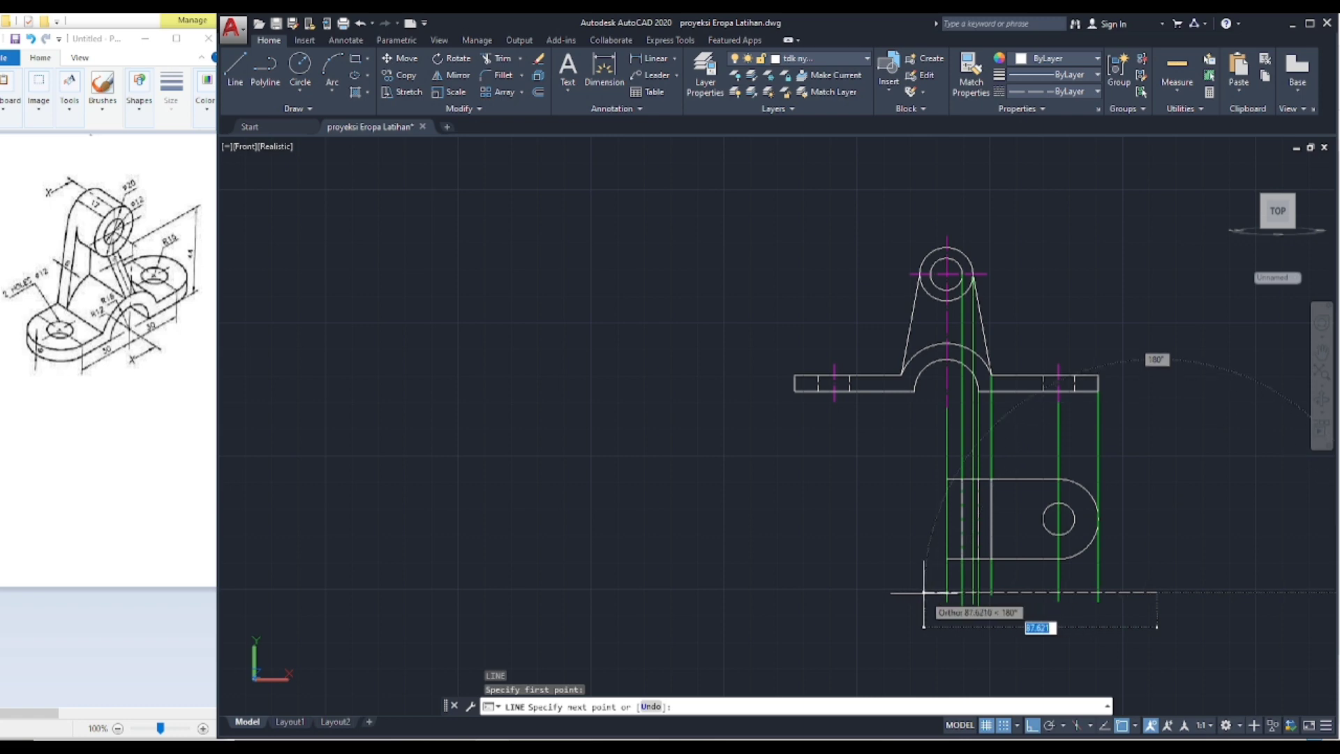
key("Escape")
Step: Erase all the green vertical projection lines running between the front view and the lower view
left_click(1121, 582)
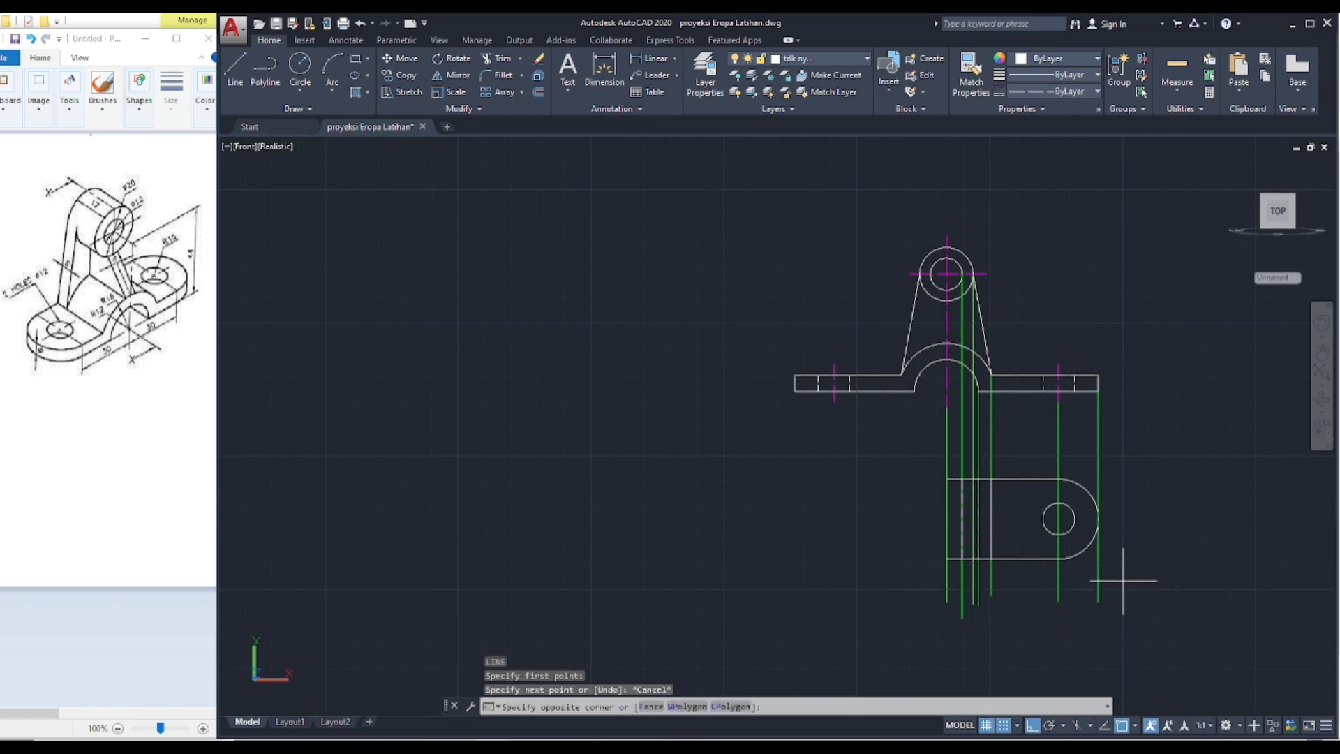
left_click(940, 578)
key("Delete")
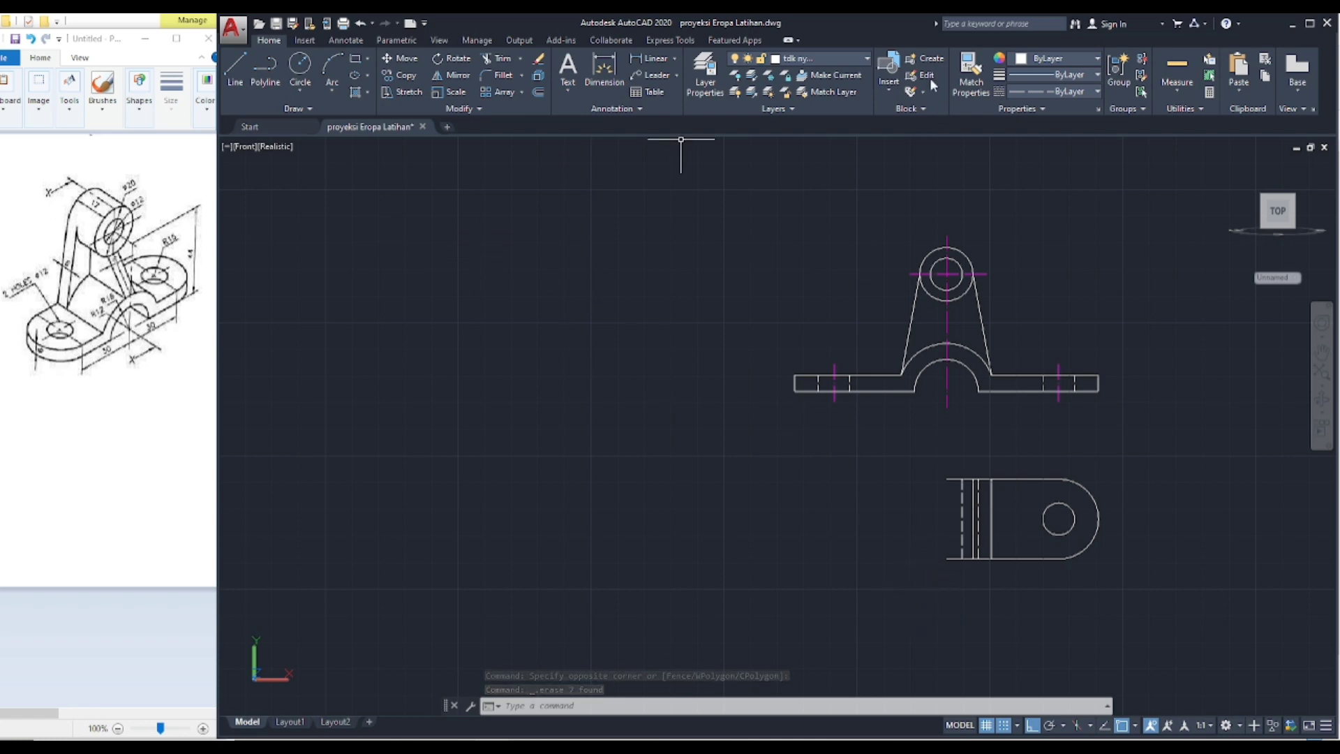
Step: Draw a vertical centre line on the sumbu layer from the top of the lower view's hole down to the plate's lower edge
left_click(868, 58)
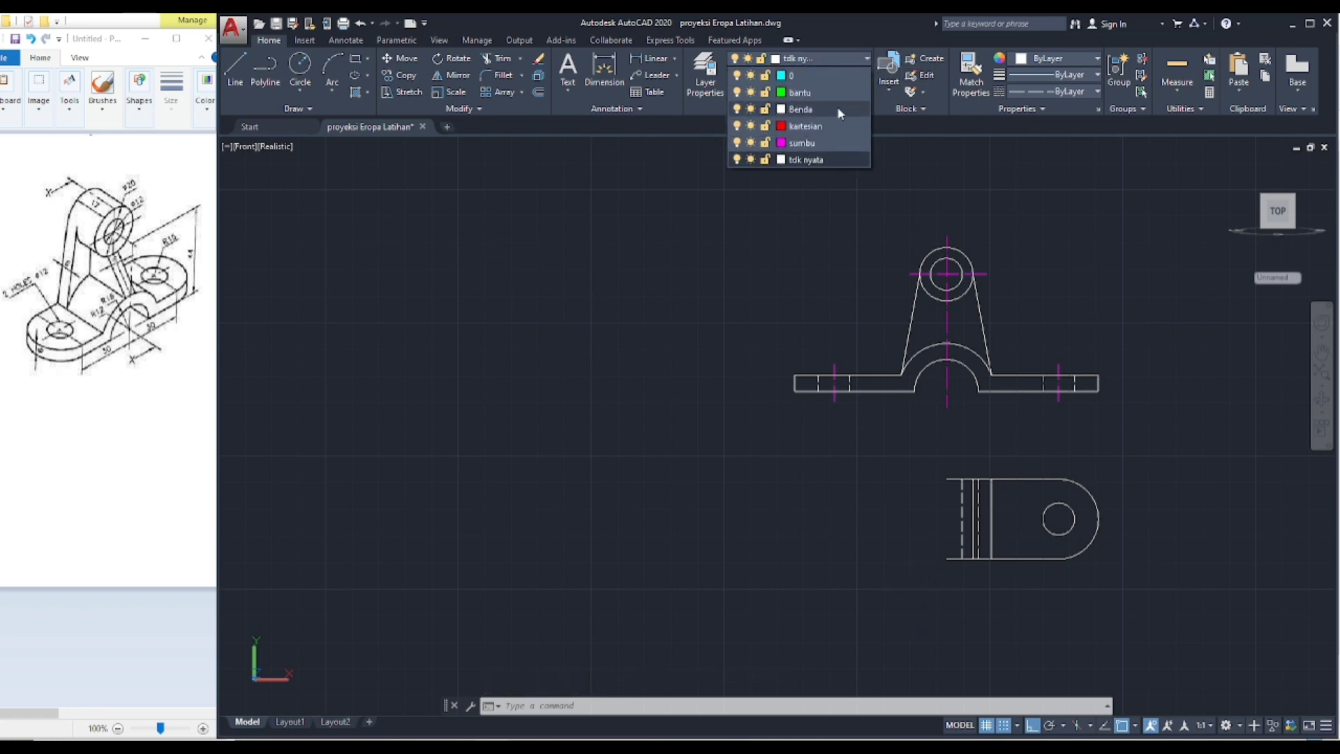
left_click(804, 143)
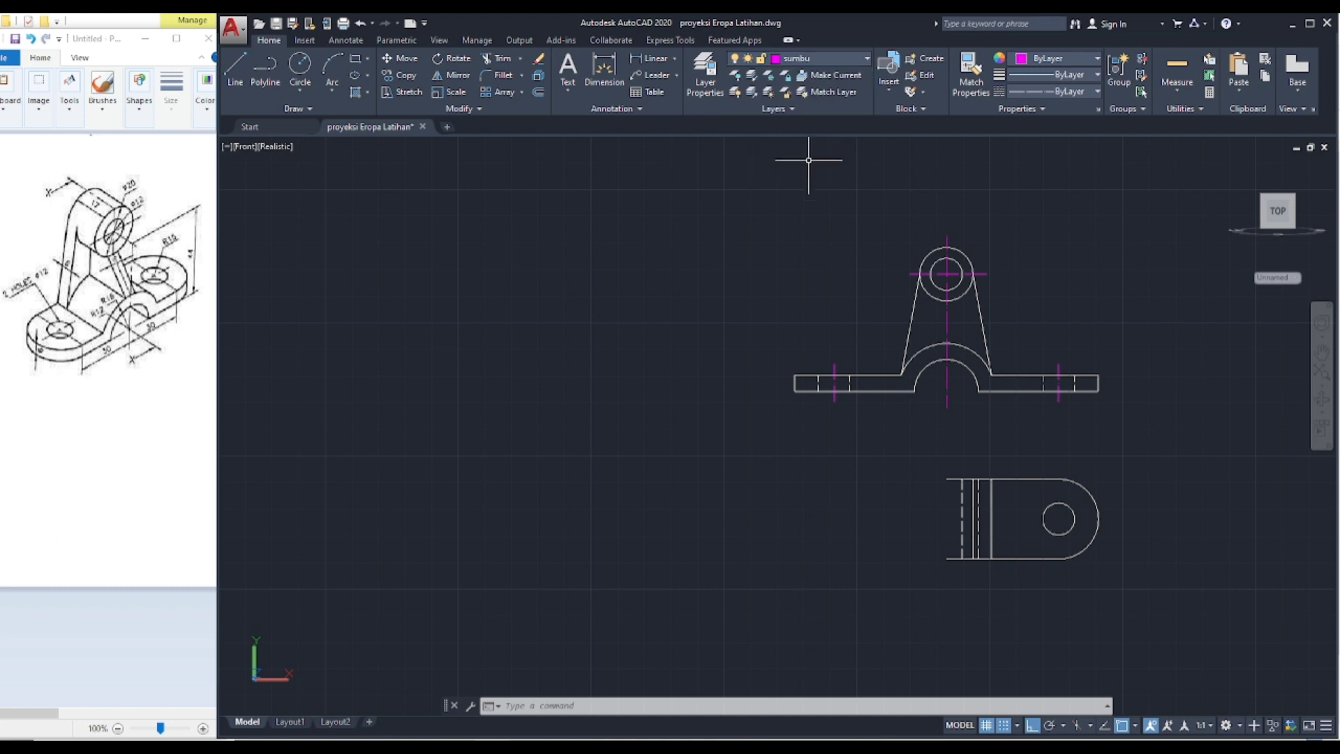
left_click(235, 66)
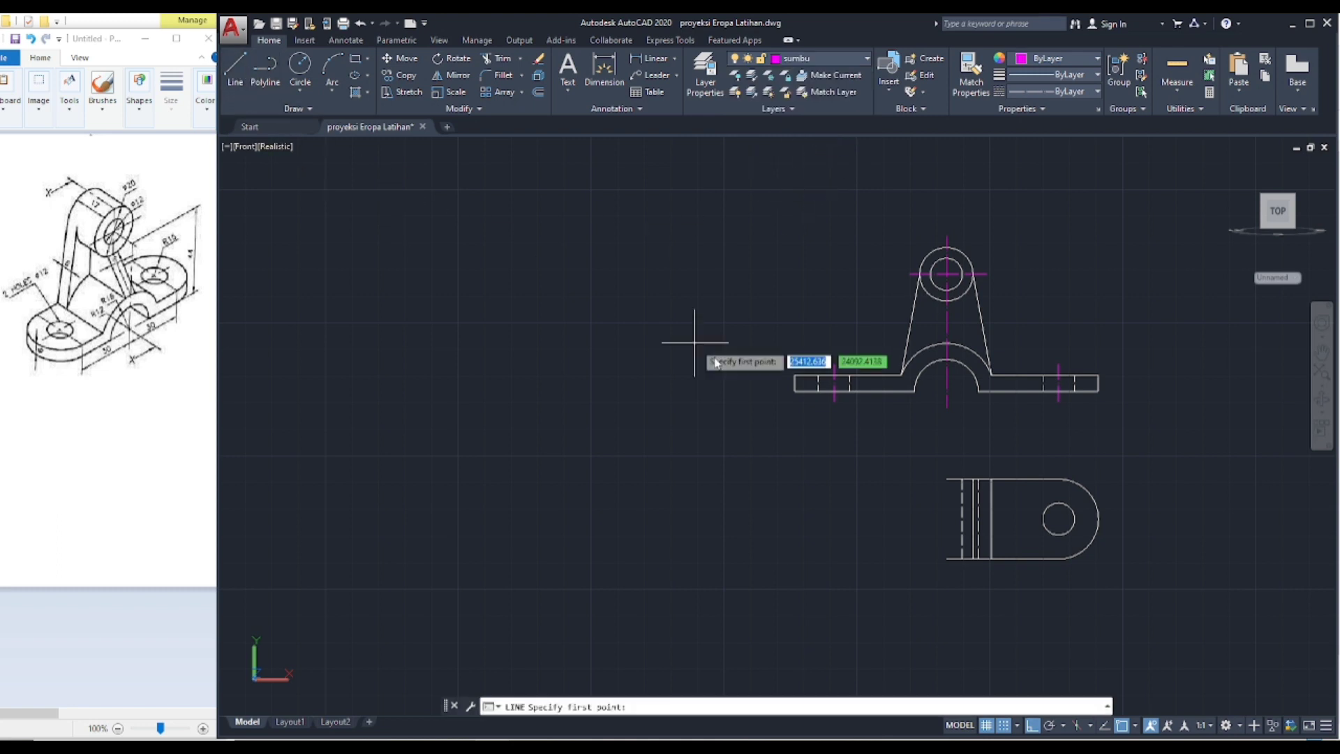
left_click(1059, 519)
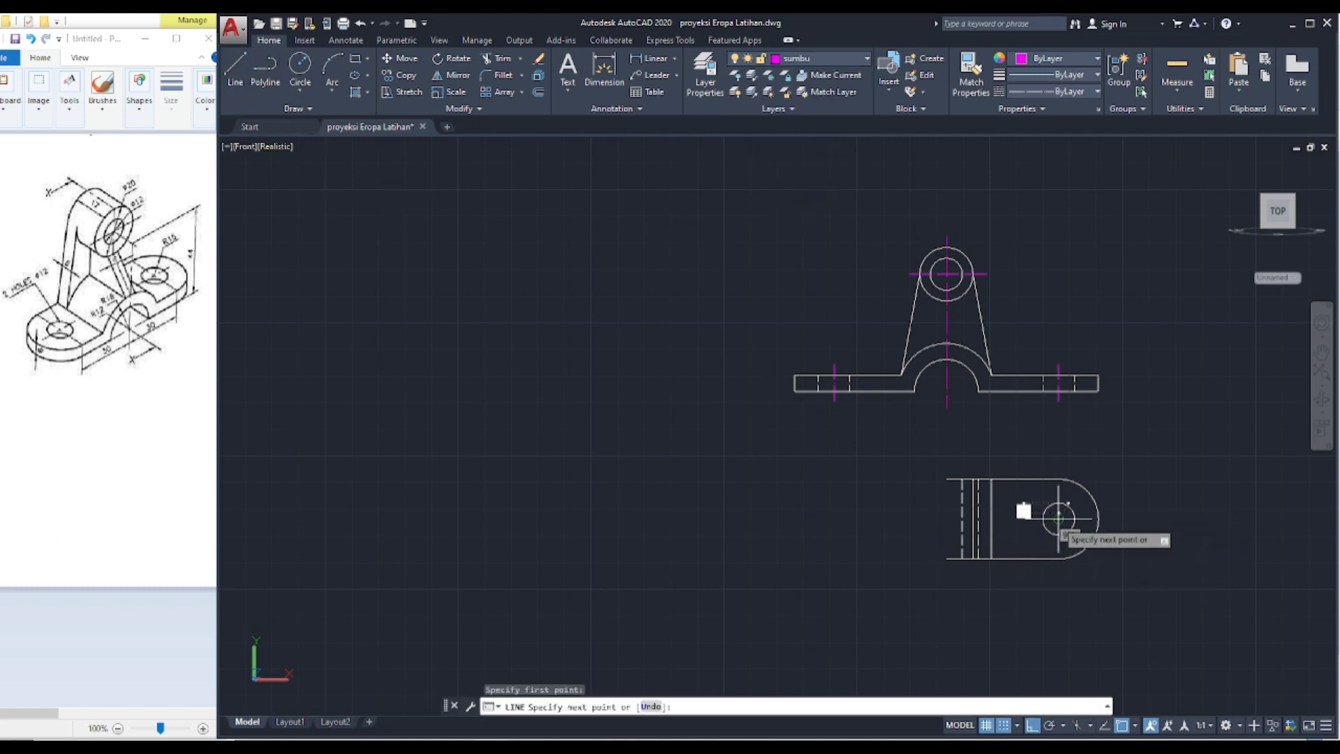
left_click(1058, 556)
key("Return")
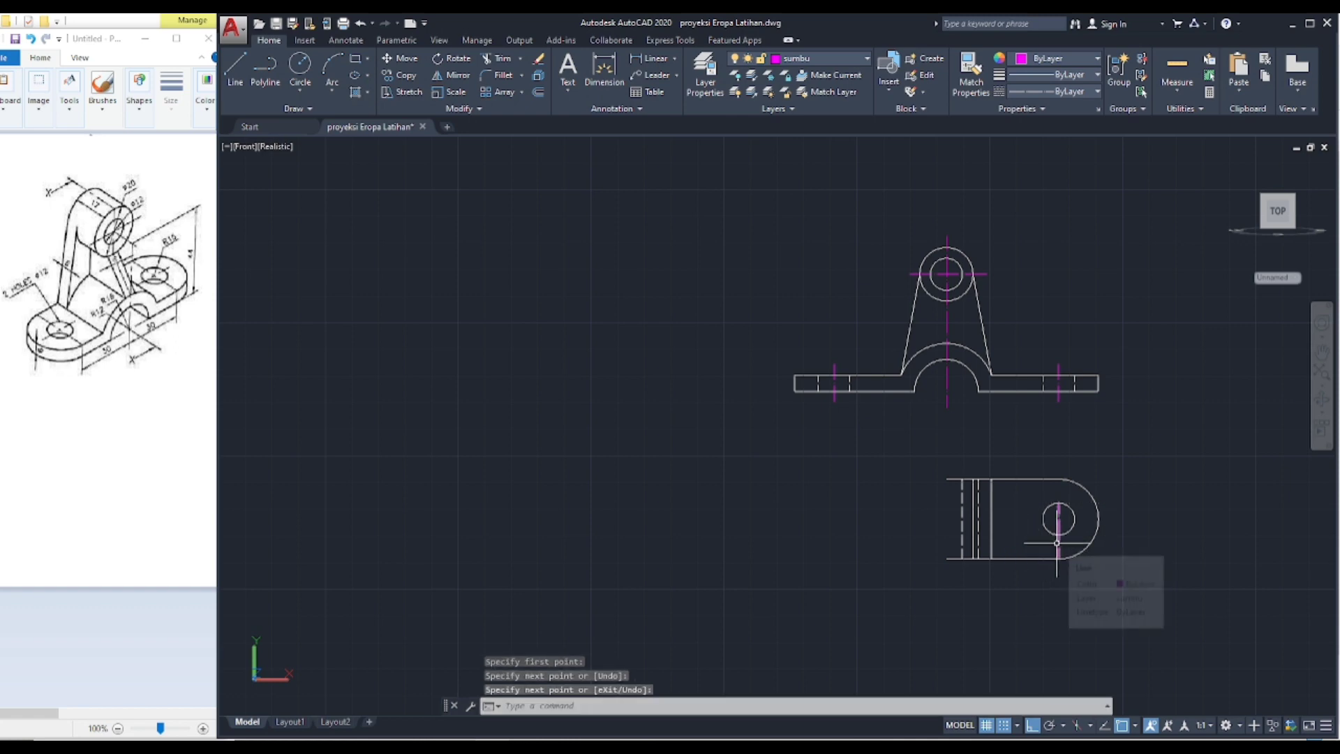
Step: Move the hole's vertical centre line up about 5.6 units so it extends evenly above and below the hole
left_click(1058, 543)
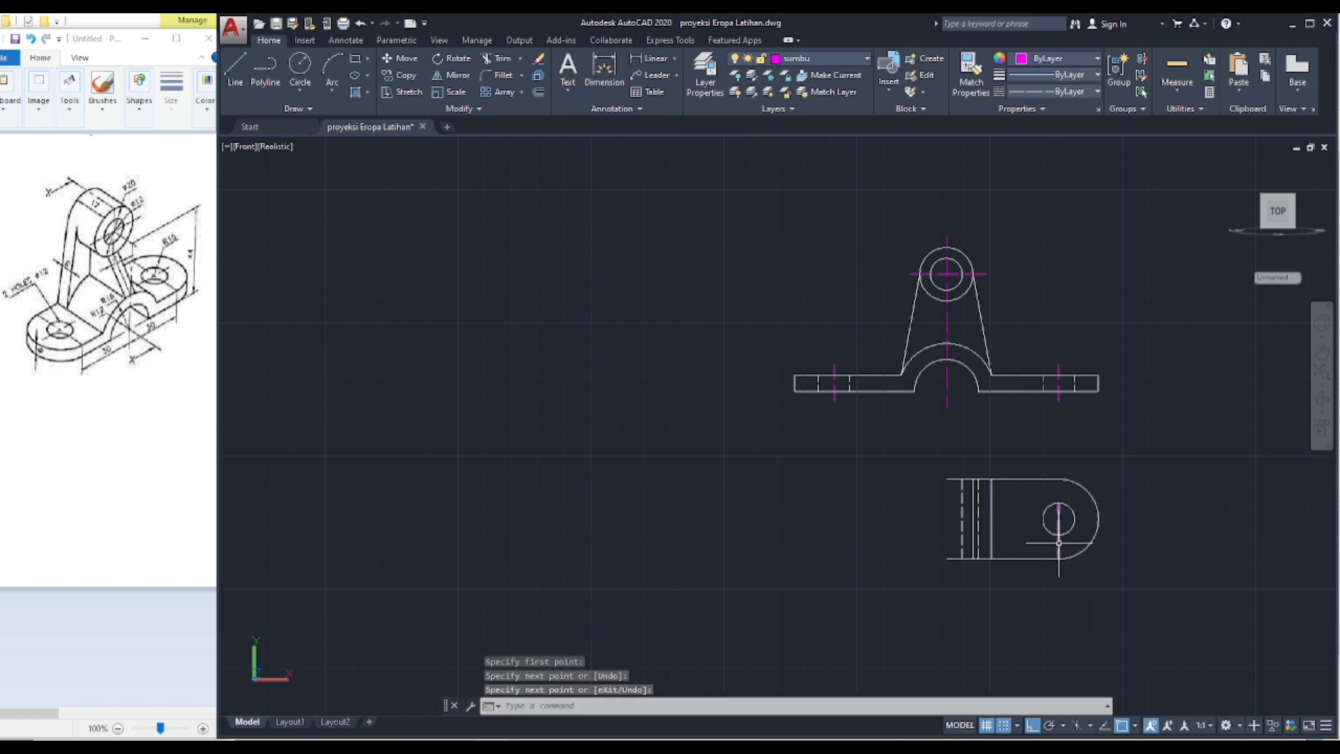
left_click(395, 61)
left_click(453, 353)
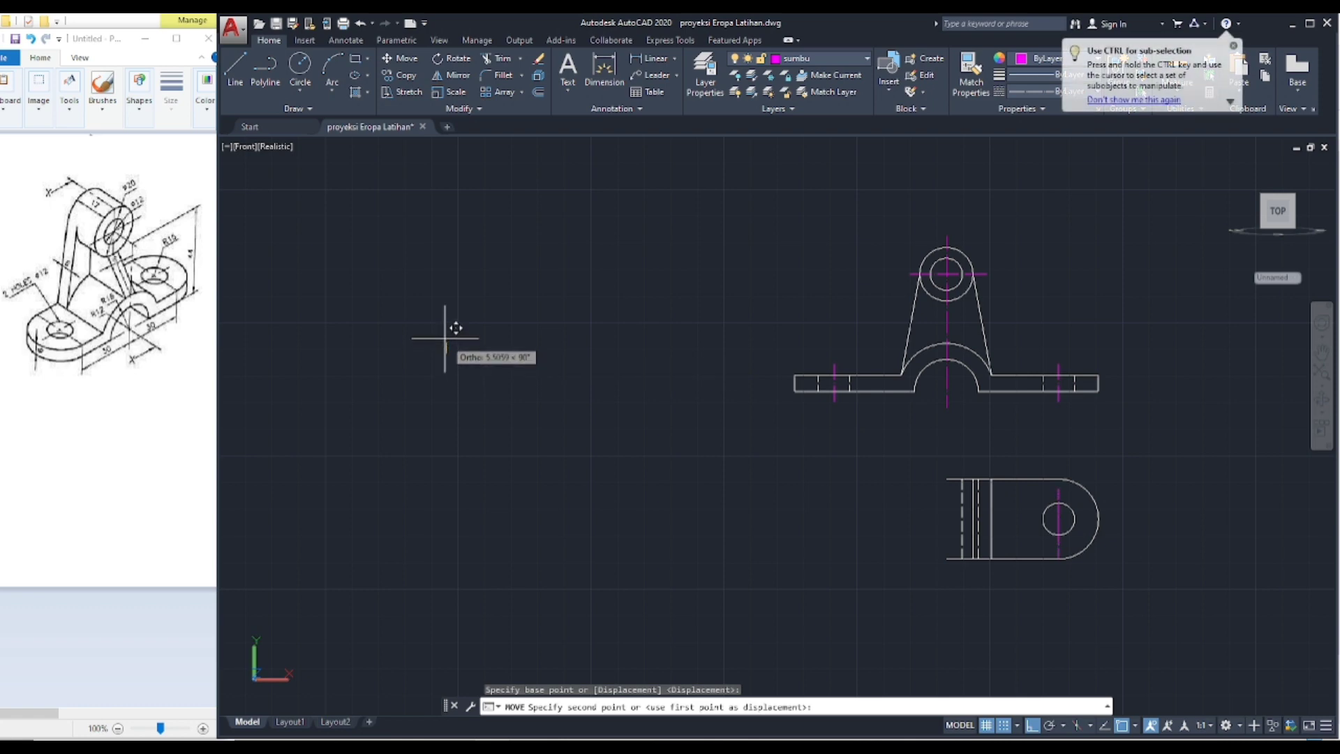
left_click(445, 339)
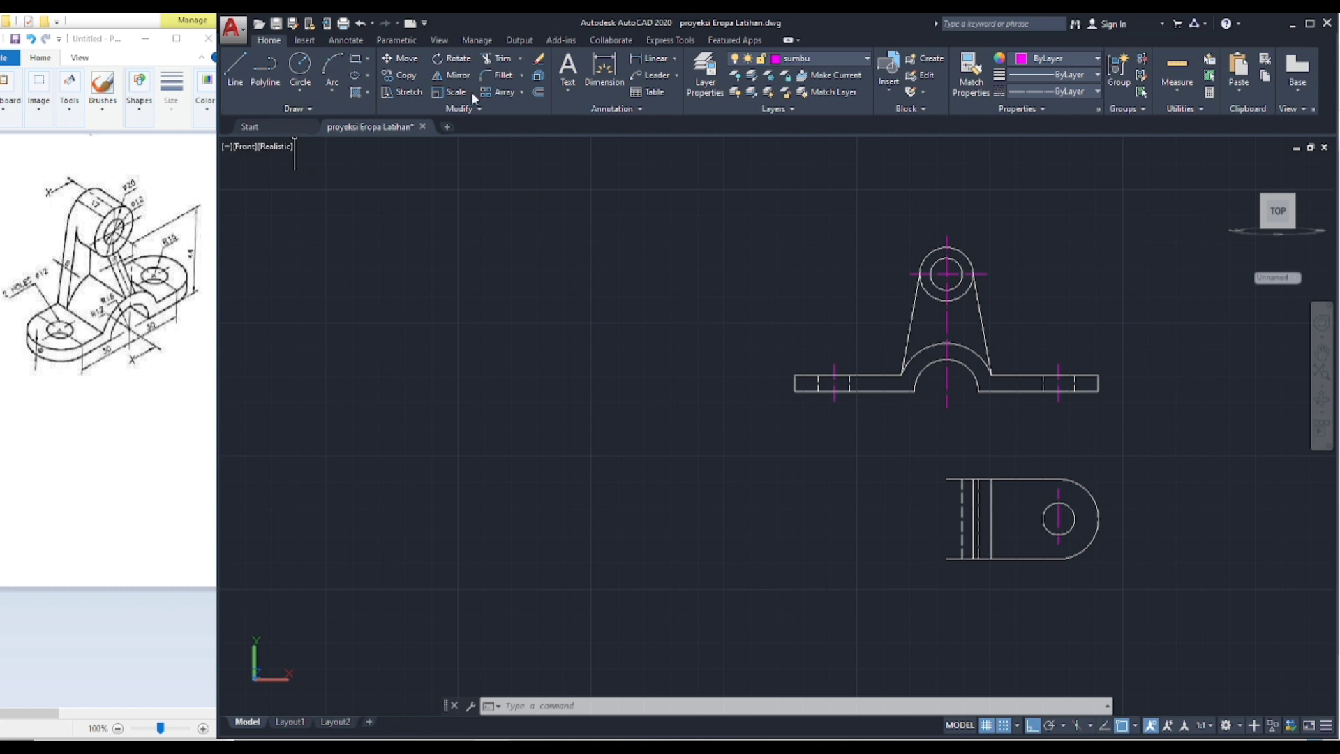
Step: Mirror the entire lower half-view about the front view's vertical centre line, keeping the source objects
left_click(458, 75)
left_click(905, 452)
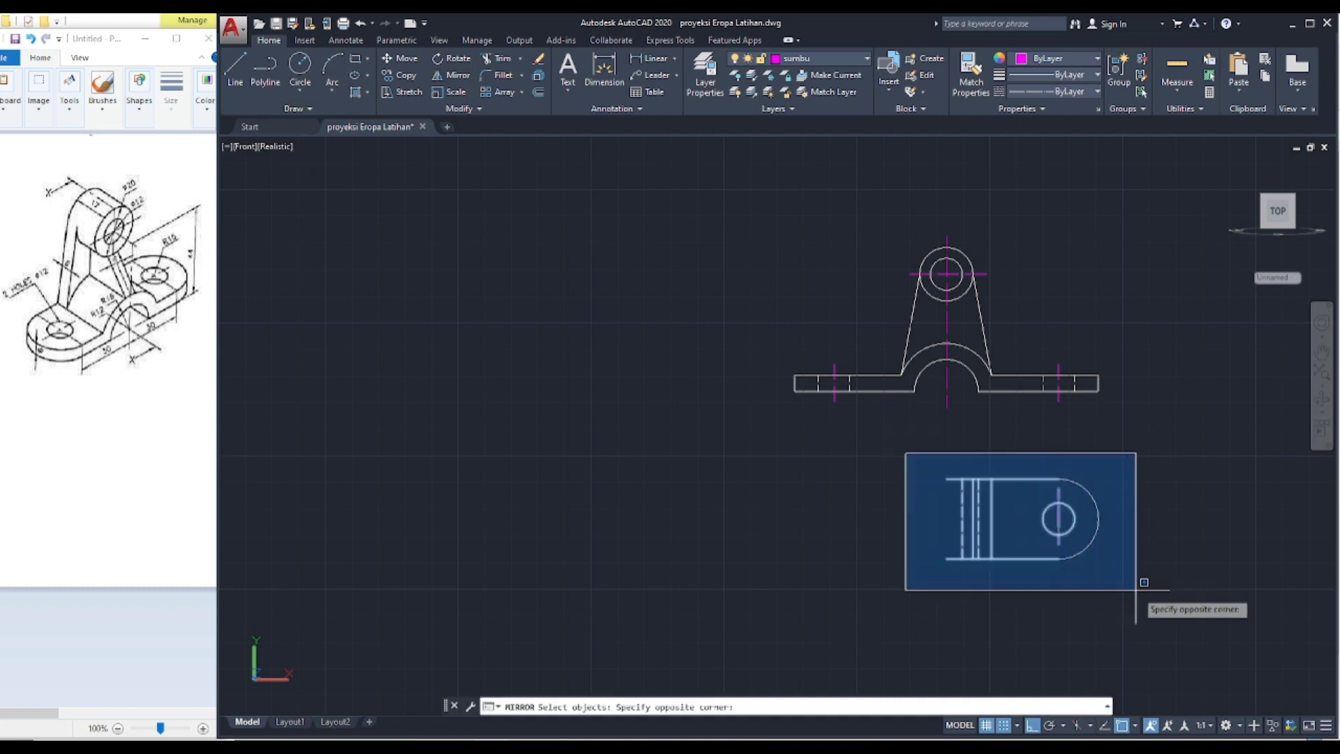
left_click(1183, 624)
key("Return")
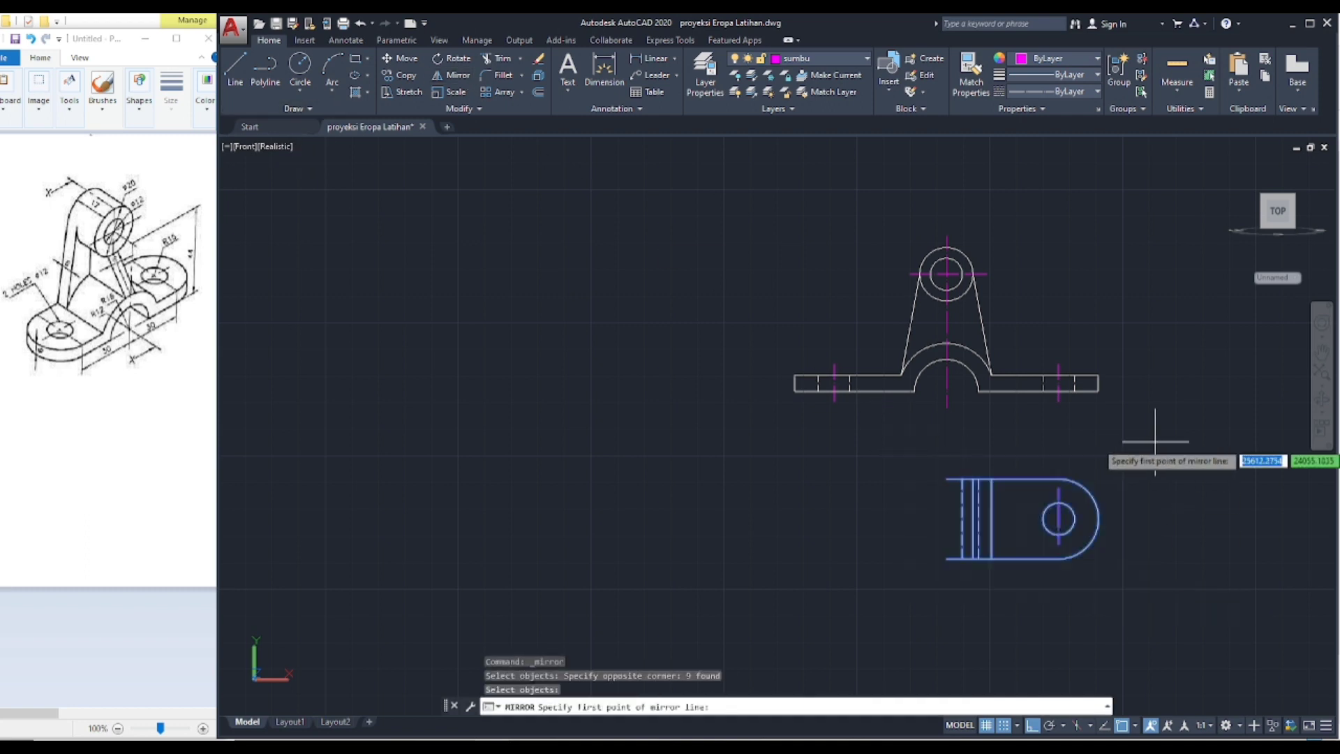
left_click(946, 236)
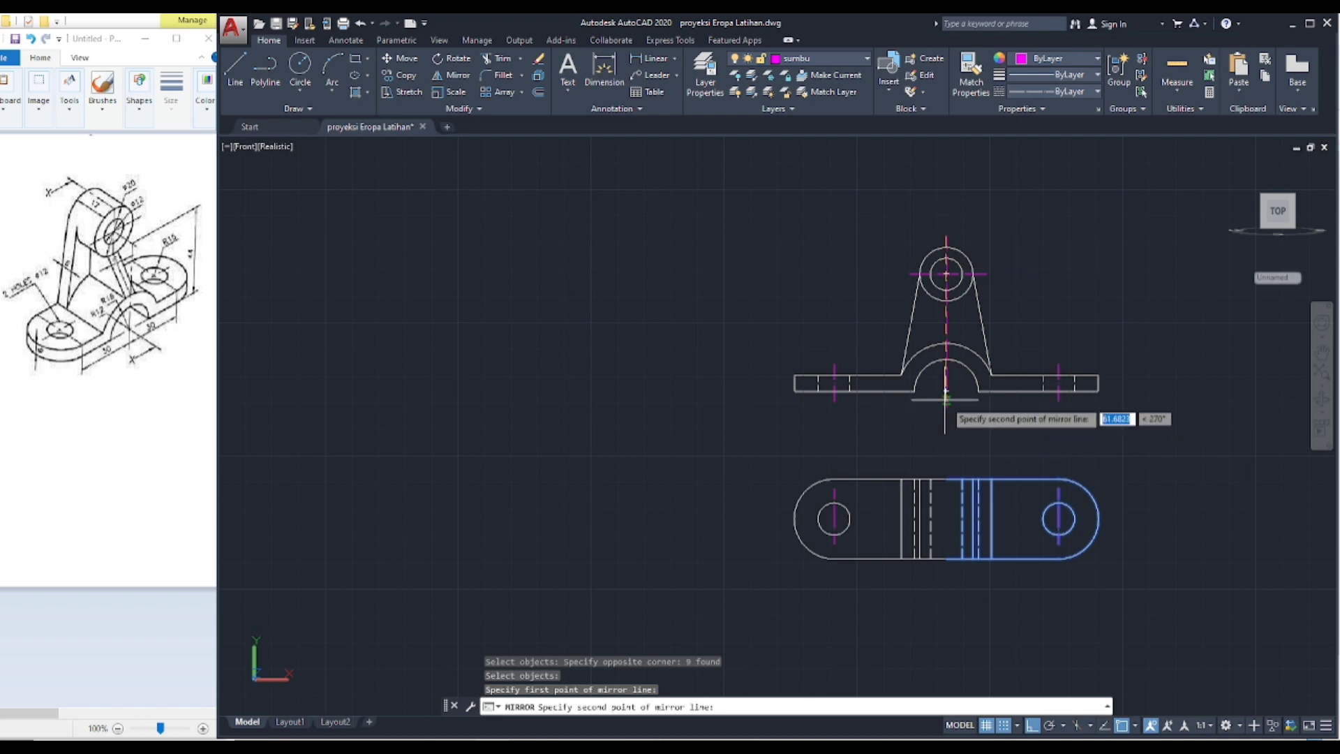
left_click(947, 408)
key("Return")
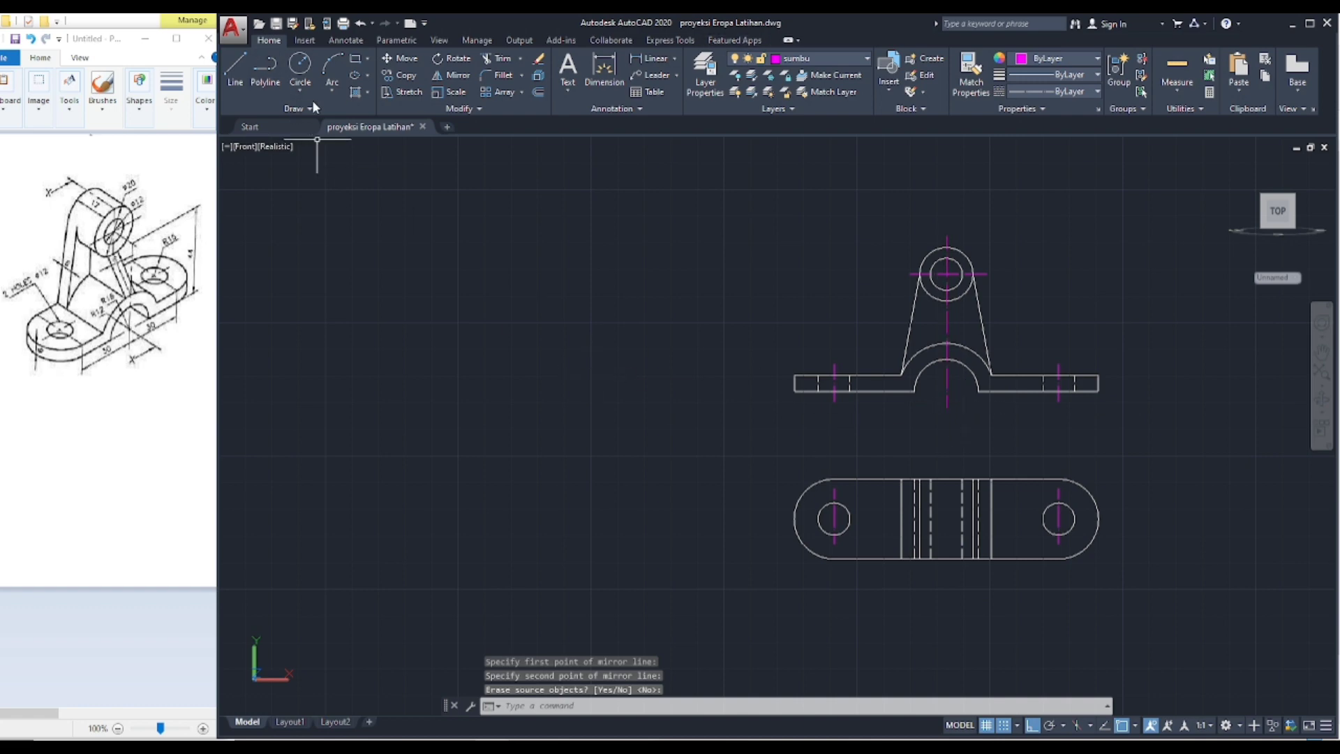
Step: Draw a vertical centre line about 43.3 units long down from the middle of the lower view's upper edge
left_click(236, 73)
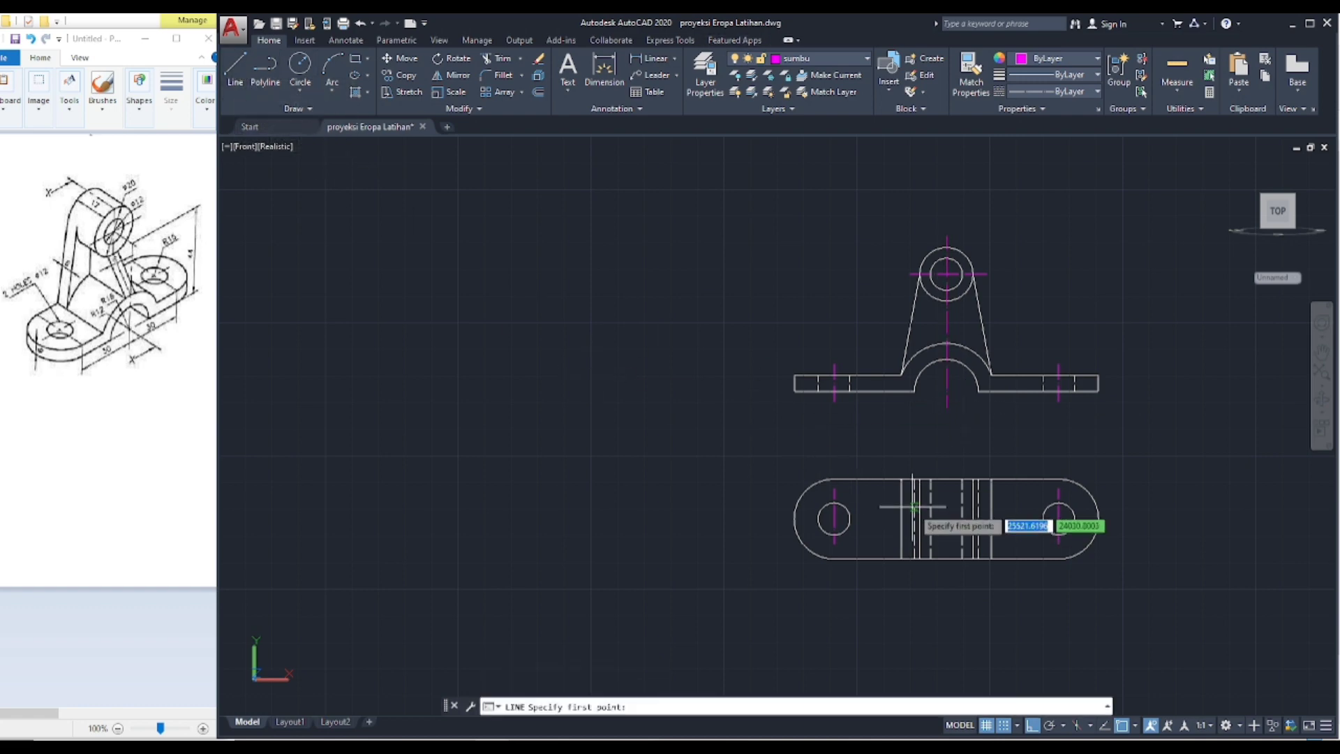
left_click(947, 479)
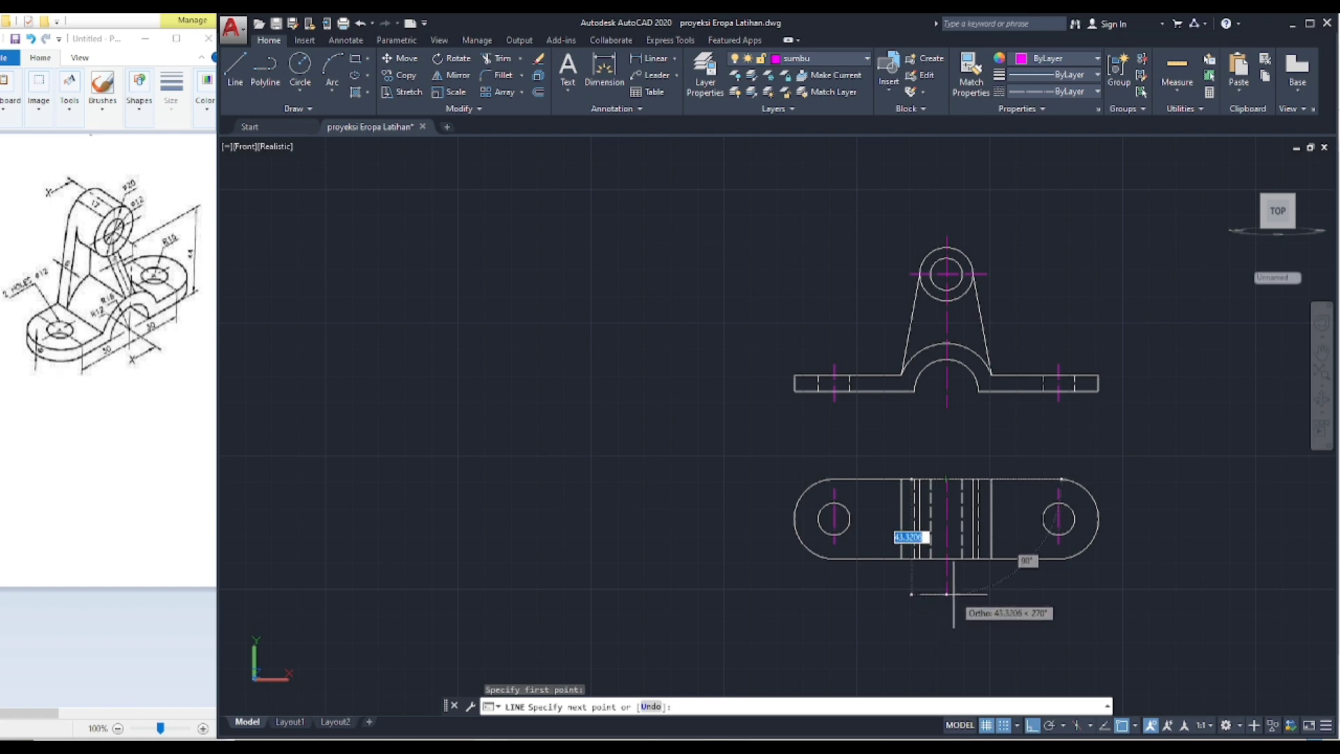
left_click(952, 593)
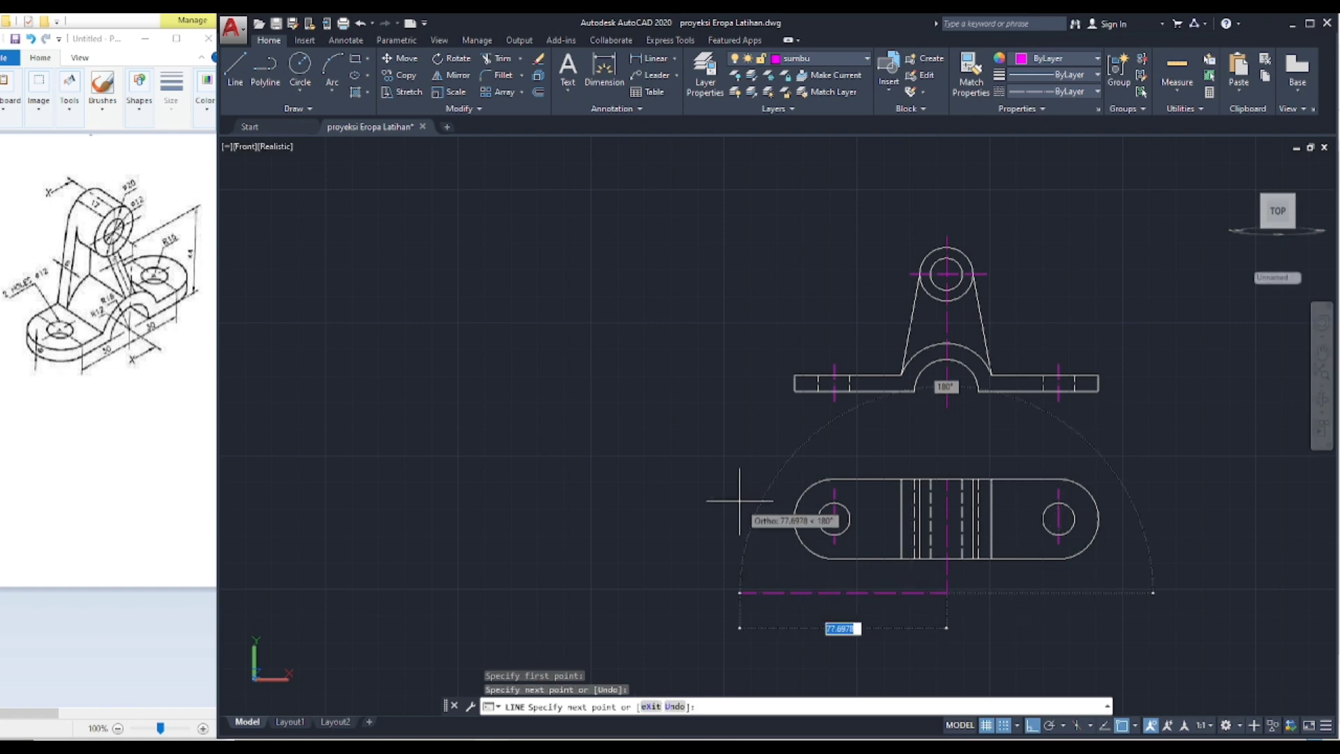
key("Escape")
Step: Draw a horizontal centre line through both holes, from the lower view's left rounded end to beyond its right rounded end
key("Return")
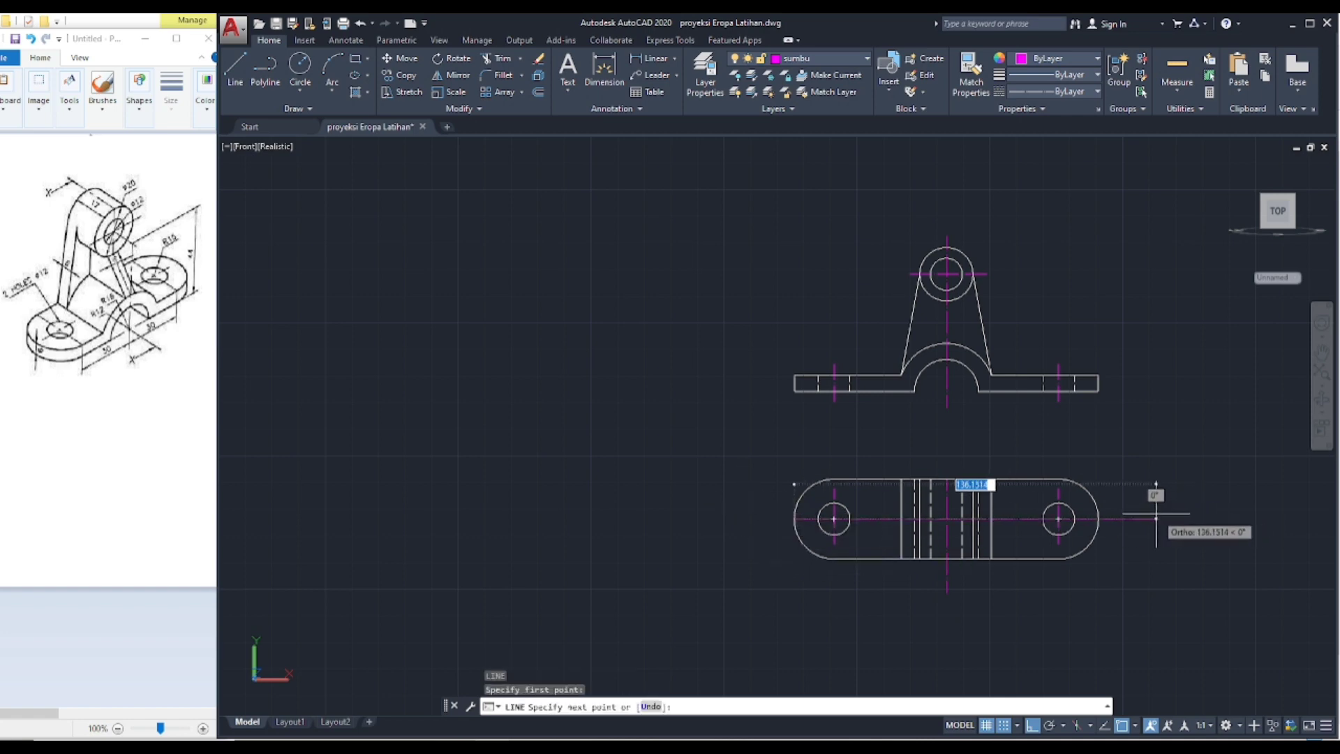
left_click(1150, 515)
key("Return")
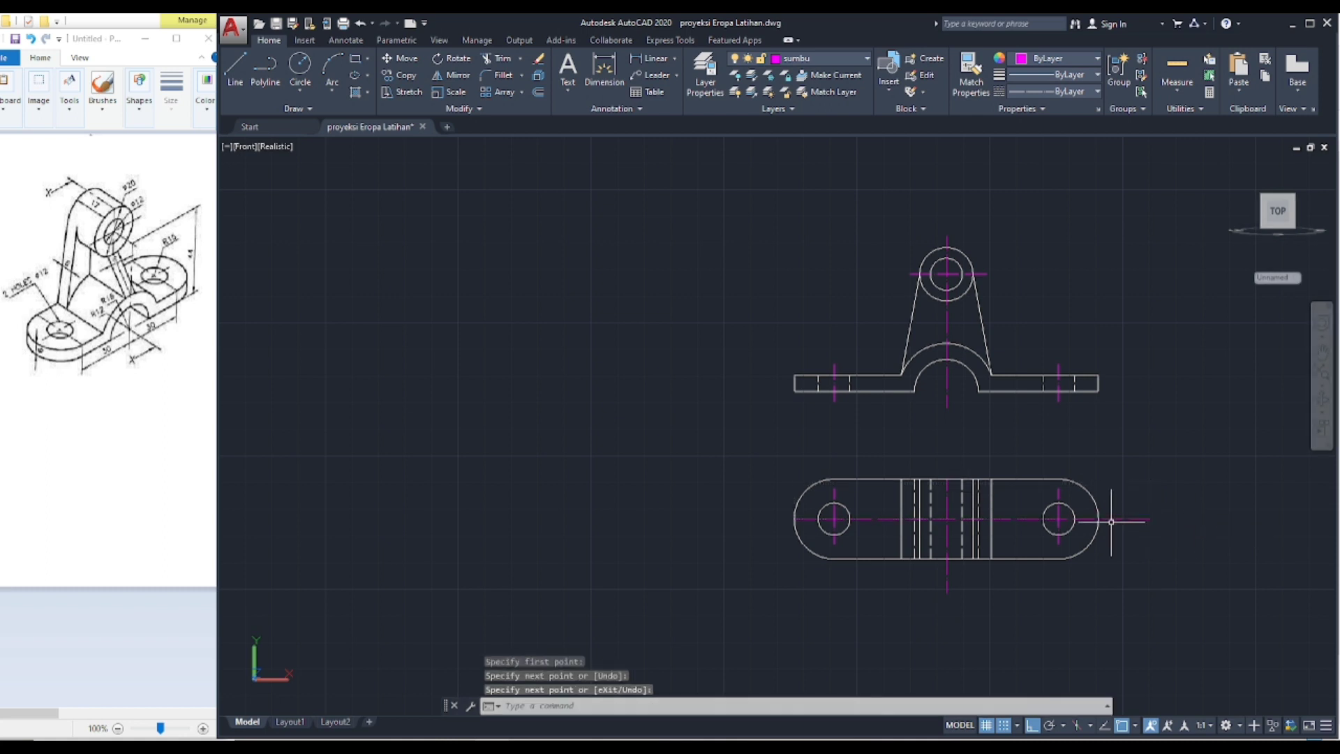
Step: Move the lower view's vertical centre line up and its horizontal one left so both extend evenly past the outline
left_click(947, 558)
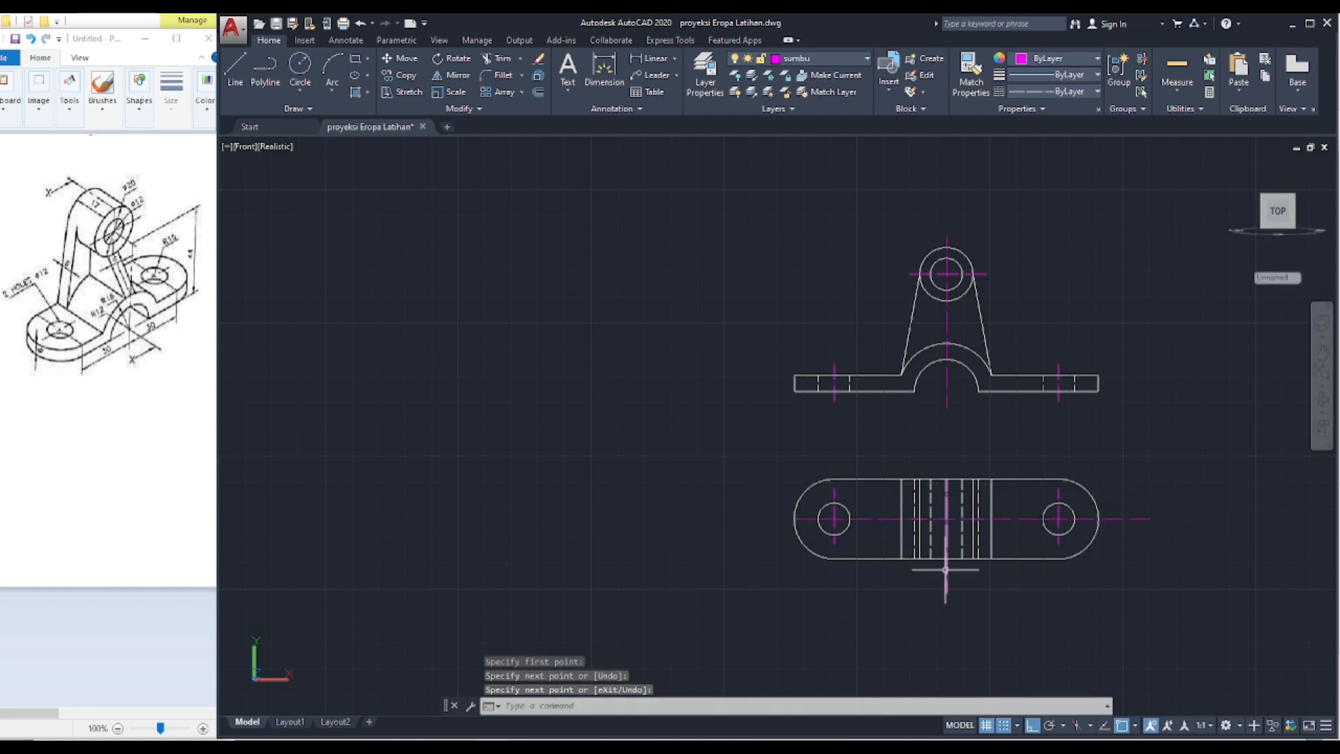
left_click(396, 62)
left_click(445, 282)
left_click(445, 271)
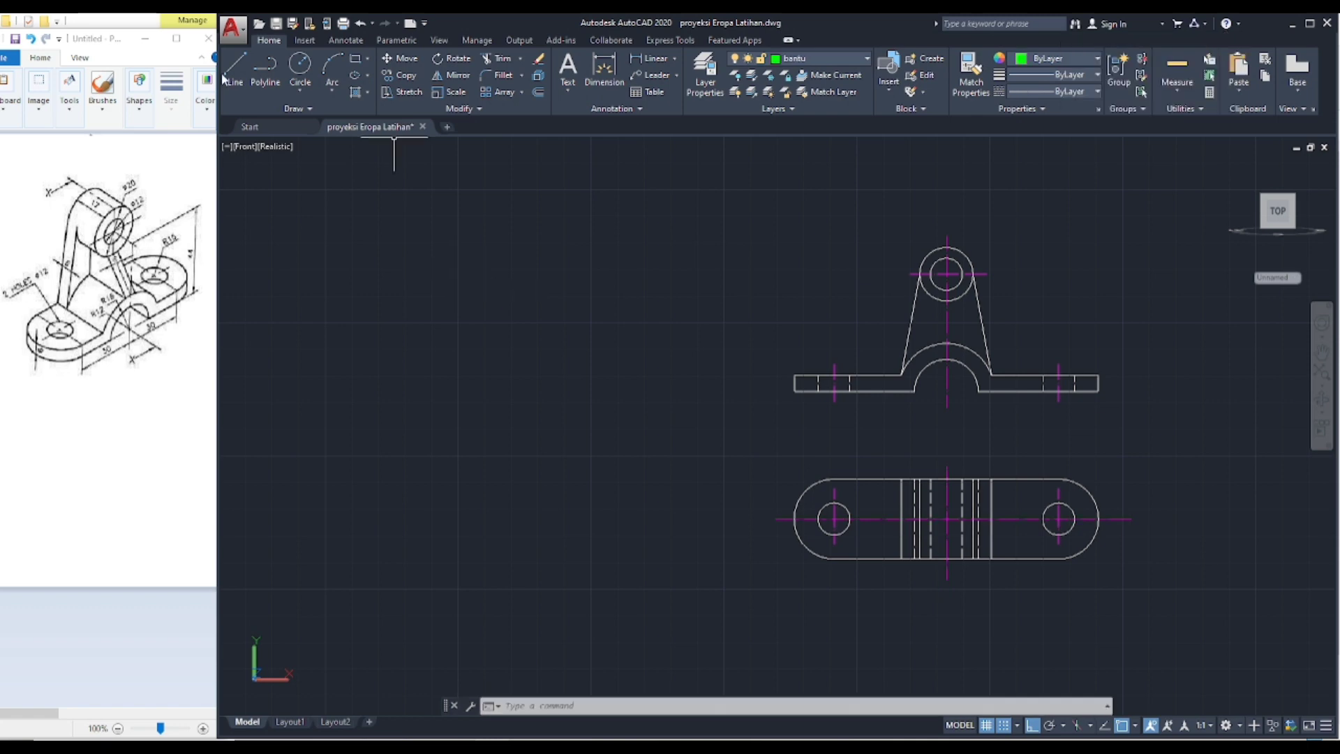
Step: Draw a horizontal projection line on the bantu layer leftward from the top of the boss's outer circle
left_click(235, 70)
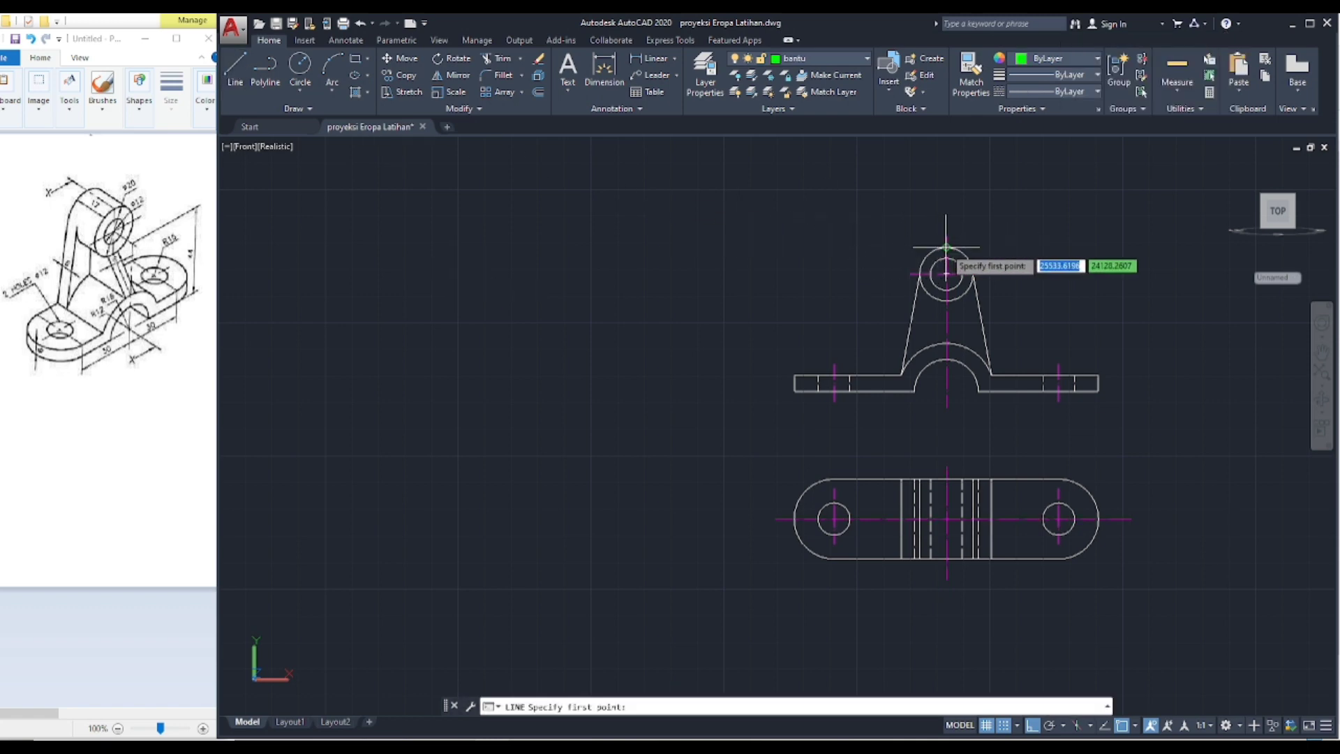
left_click(945, 247)
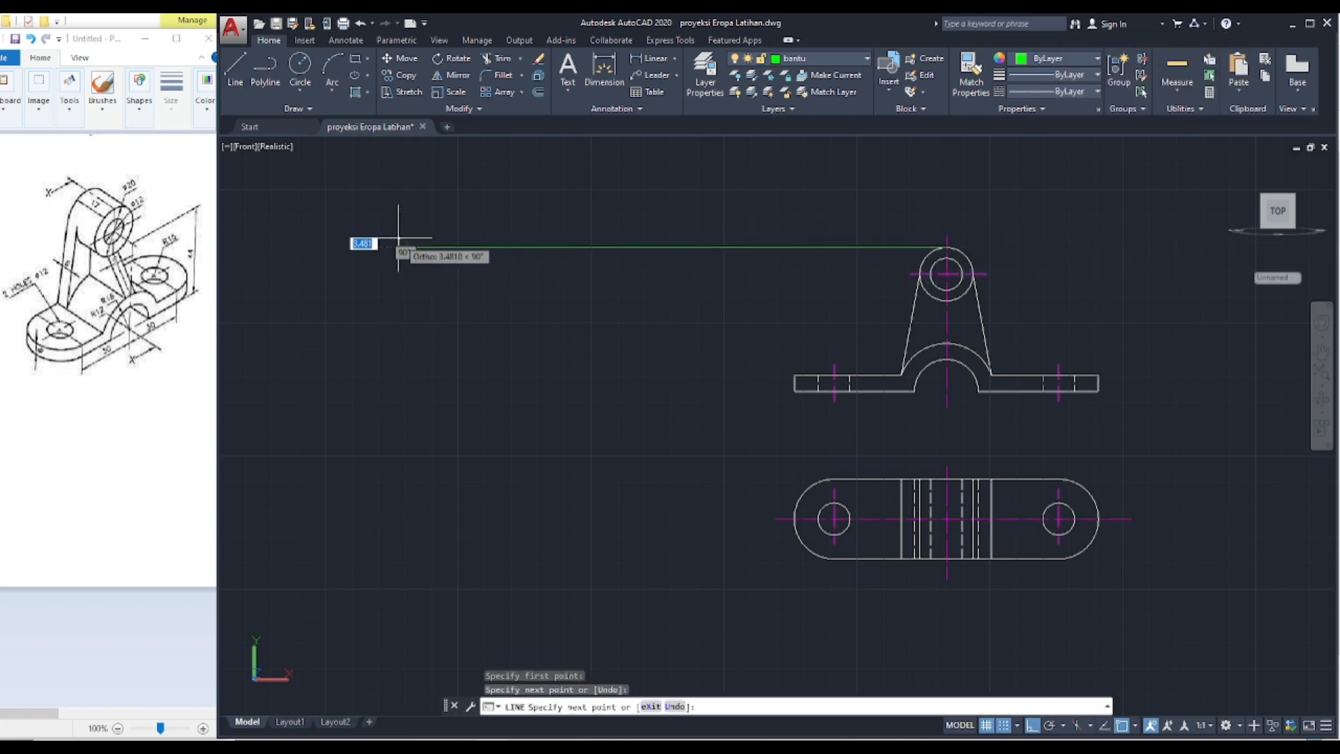
left_click(398, 238)
key("Return")
Step: Draw horizontal projection lines leftward from the bottom and top corners of the front view's left plate end
key("Return")
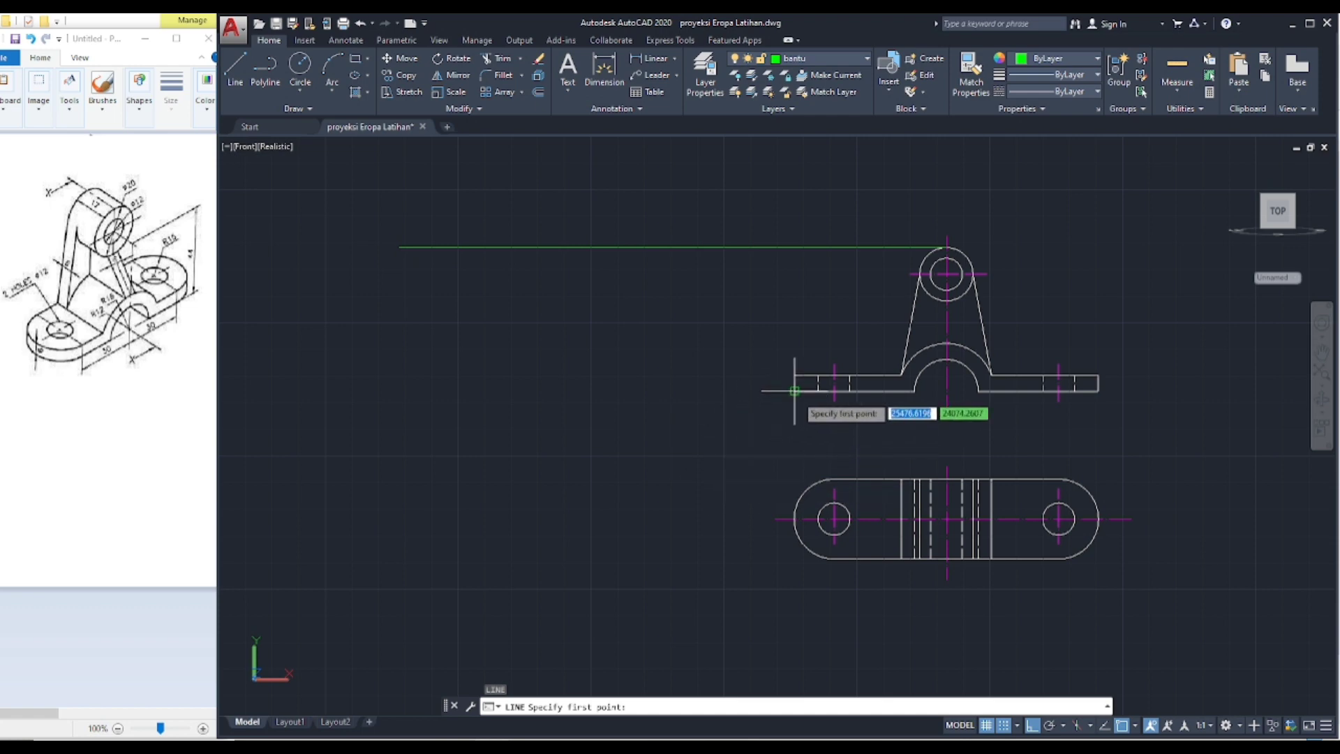
left_click(795, 390)
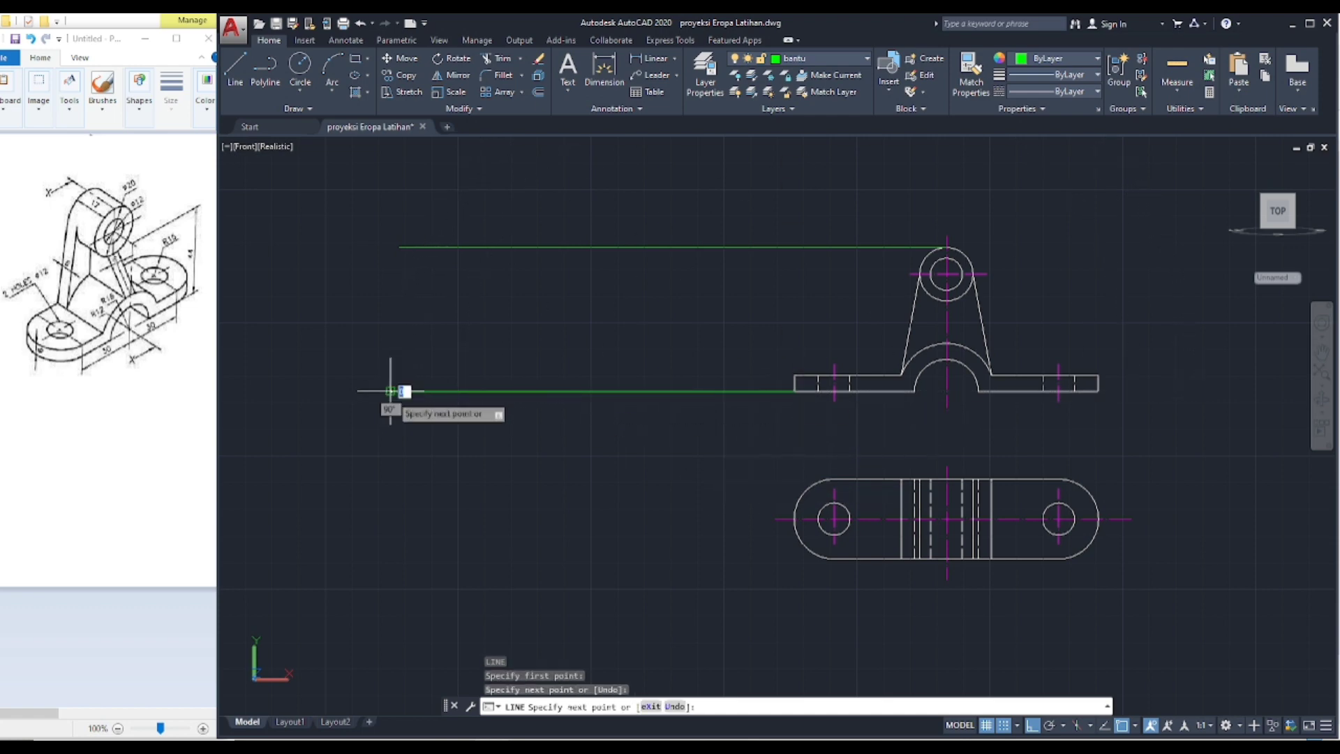
left_click(390, 391)
key("Return")
key("Return")
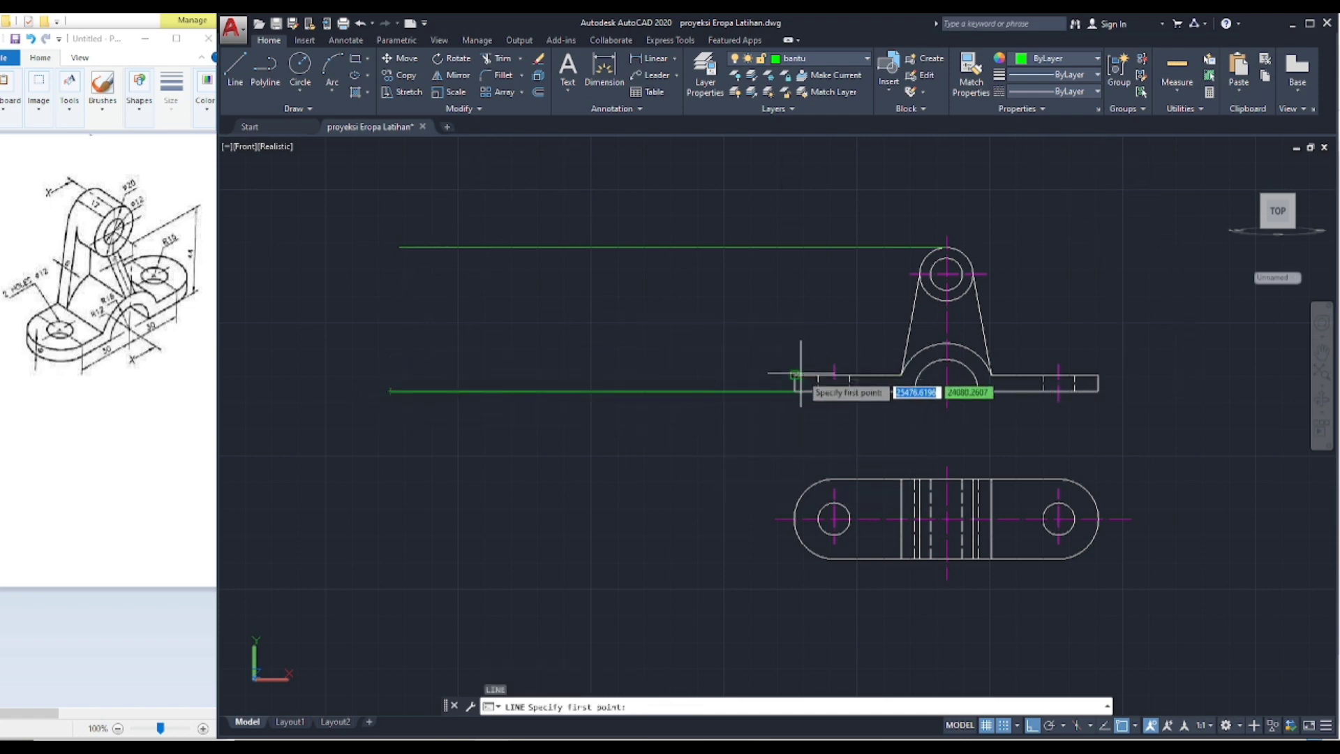
left_click(796, 374)
left_click(370, 374)
key("Return")
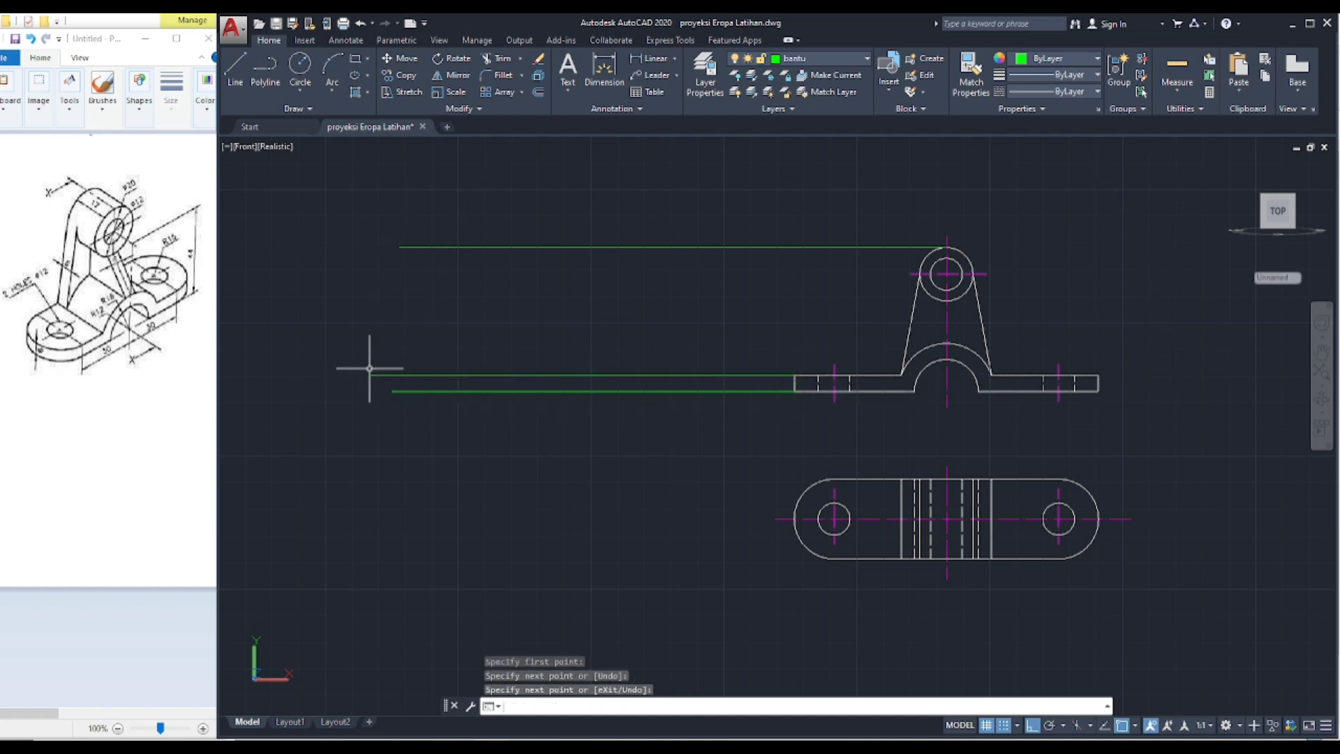
Step: Draw horizontal projection lines leftward from the lowest point of the boss's outer circle and the highest point of its hole
key("Return")
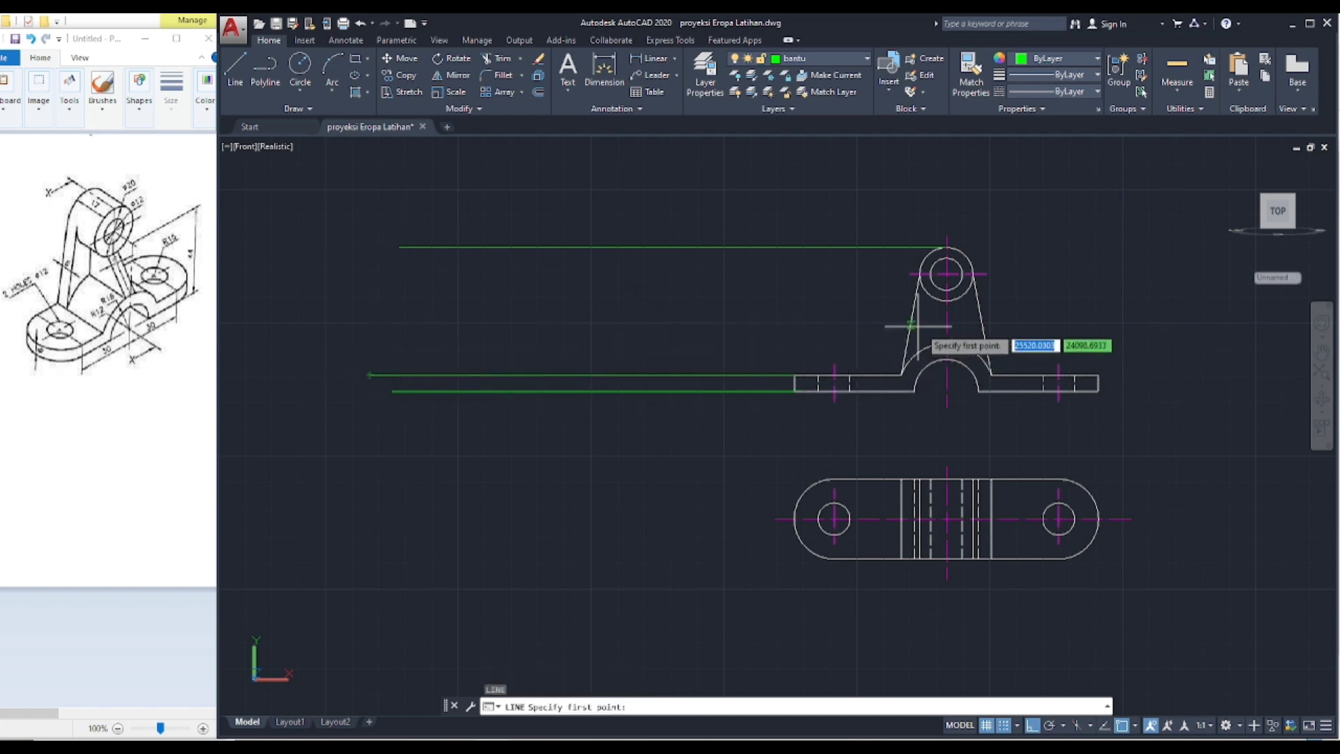
left_click(947, 301)
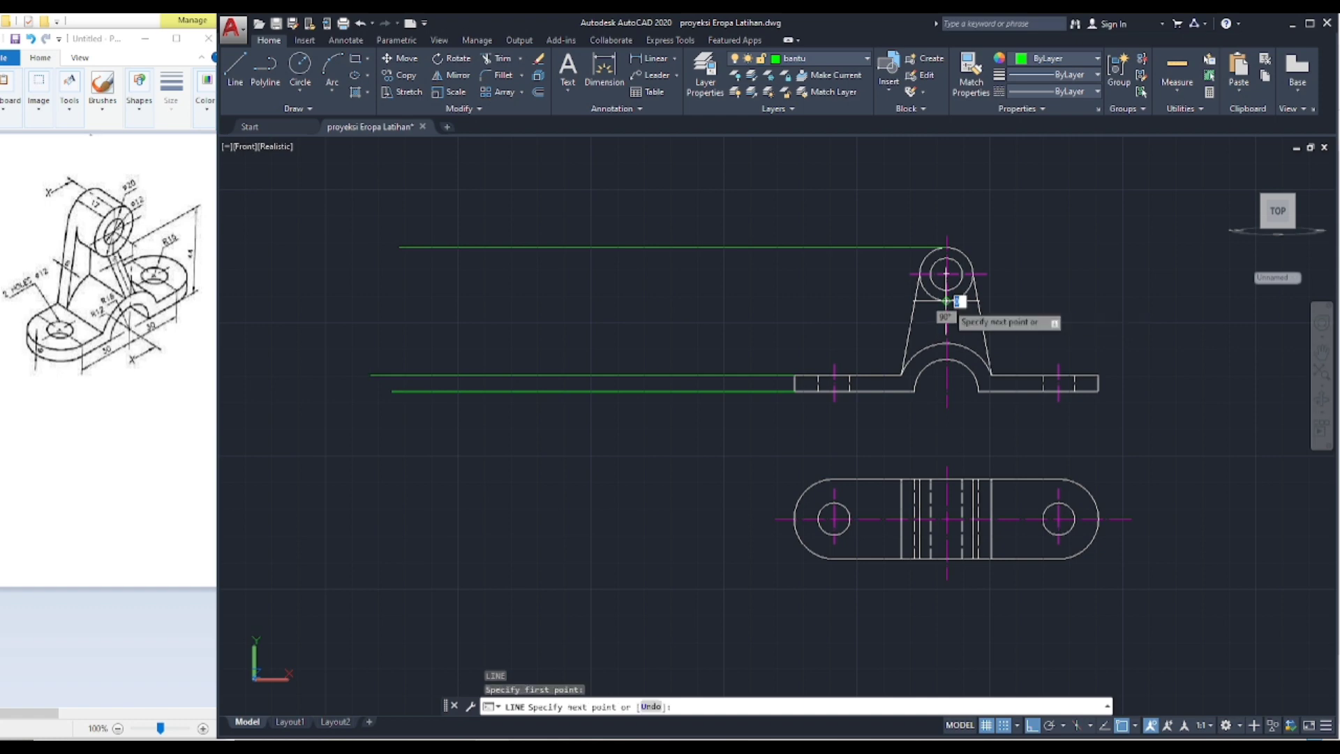
left_click(375, 300)
key("Return")
key("Return")
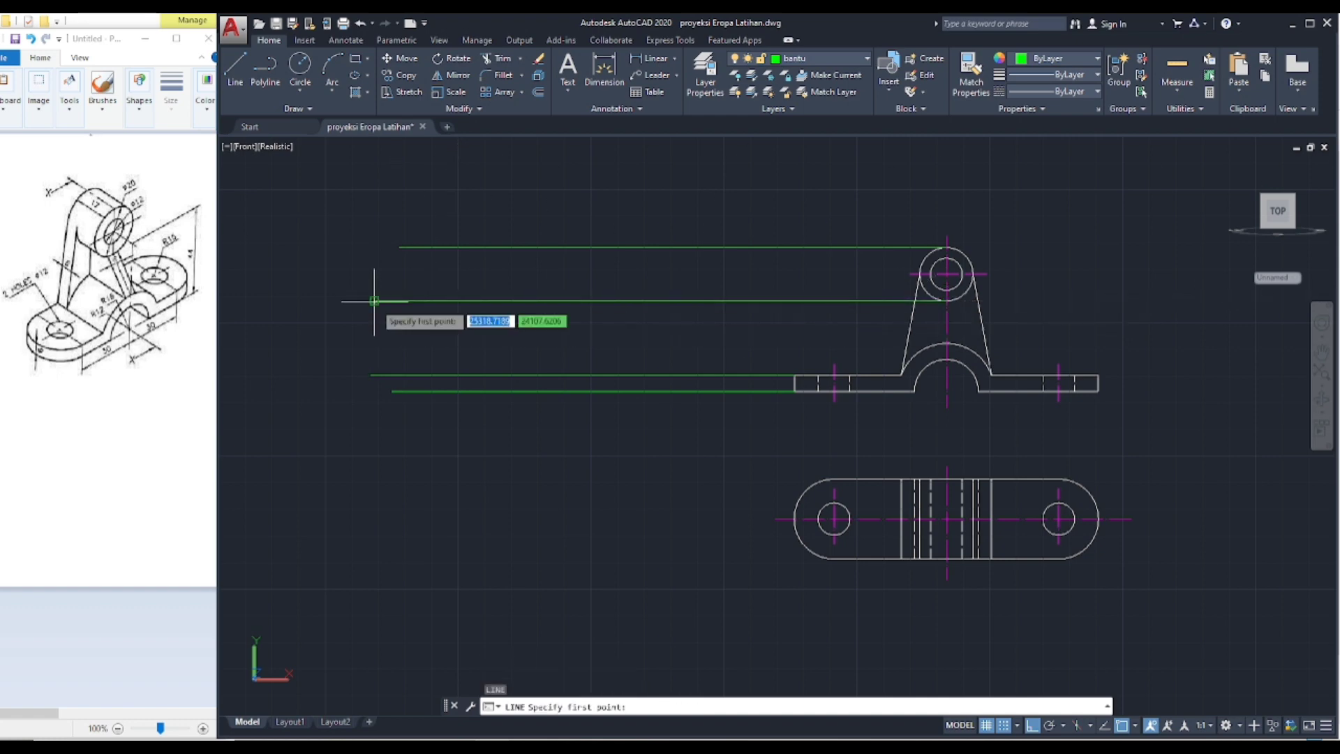
left_click(946, 257)
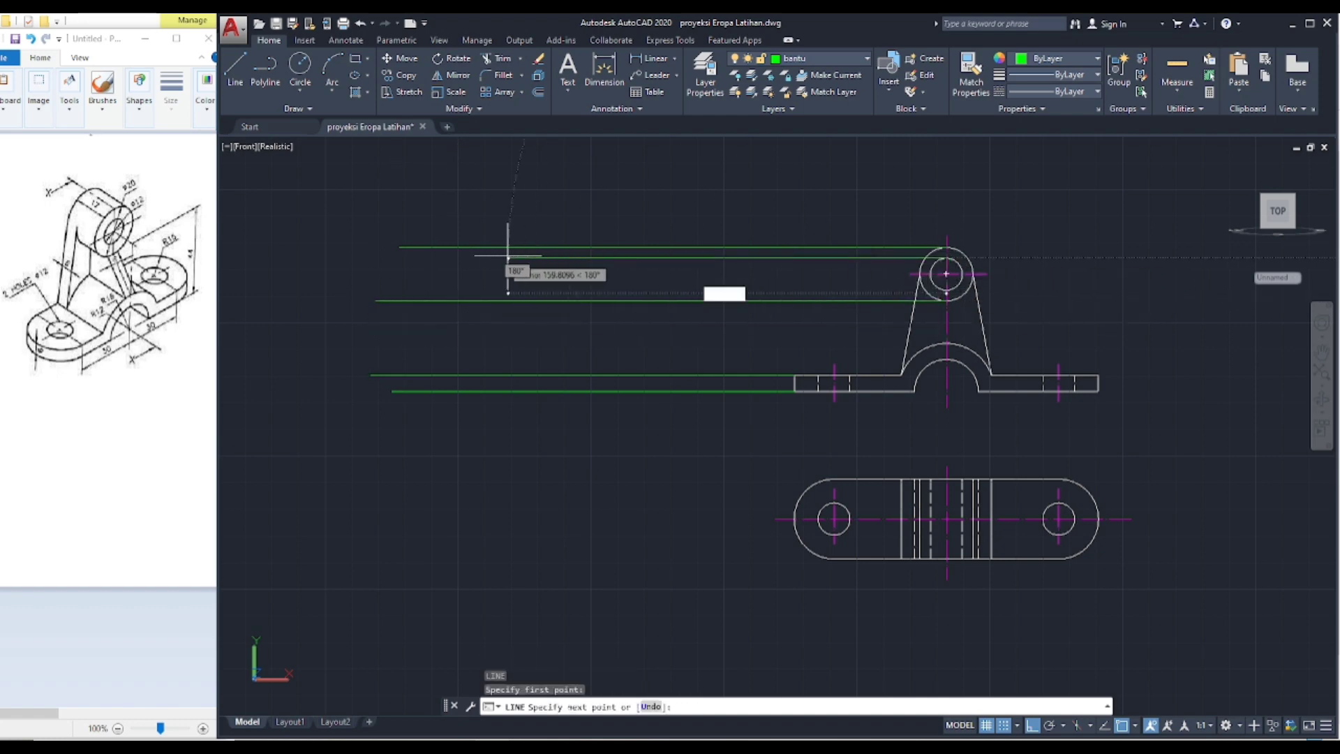
left_click(410, 258)
key("Return")
Step: Try a projection line leftward from the lowest point of the boss's hole, and erase the slanted line
key("Return")
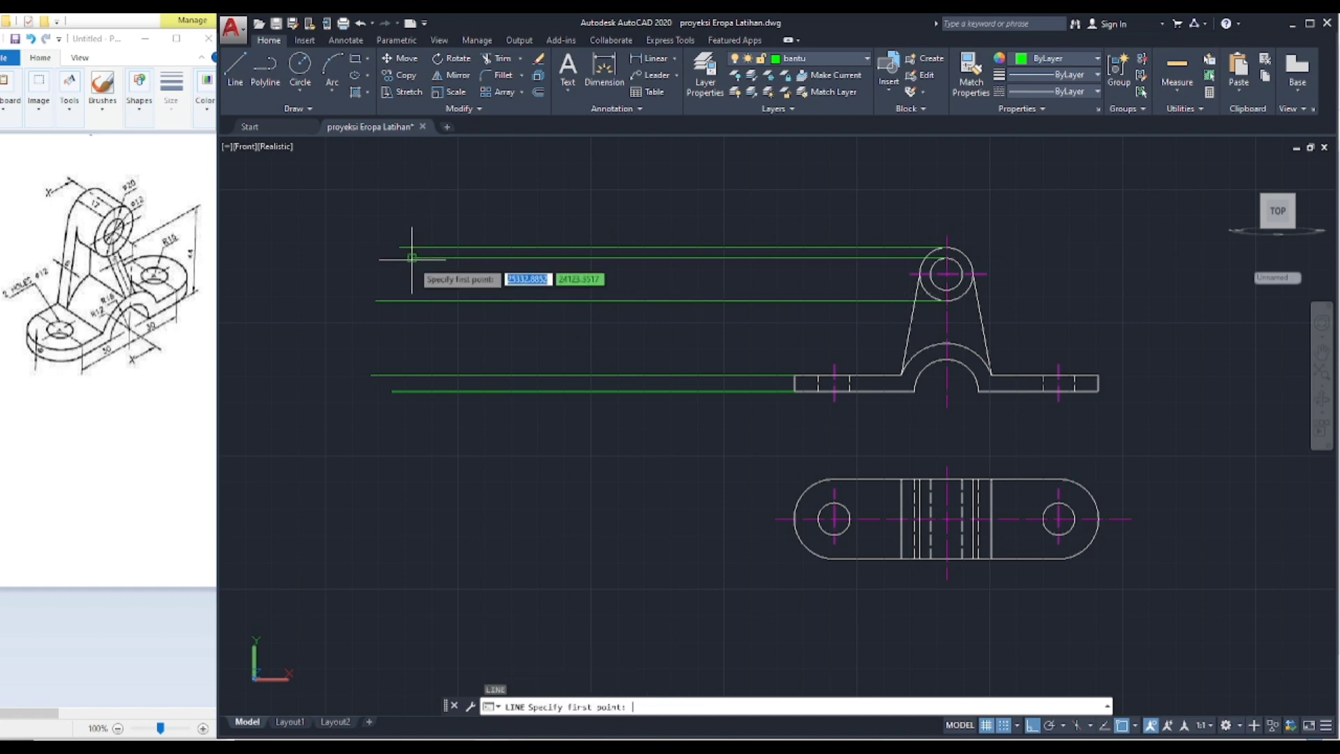
left_click(947, 289)
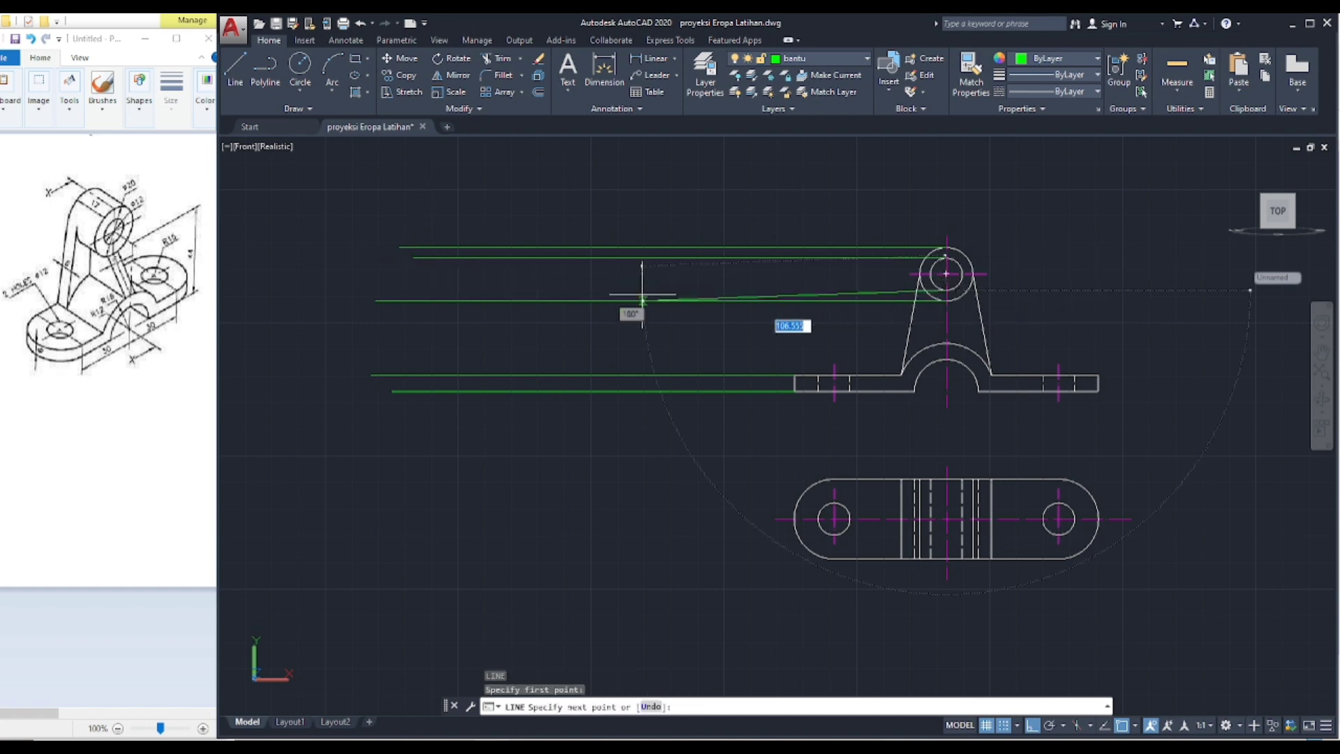
left_click(415, 299)
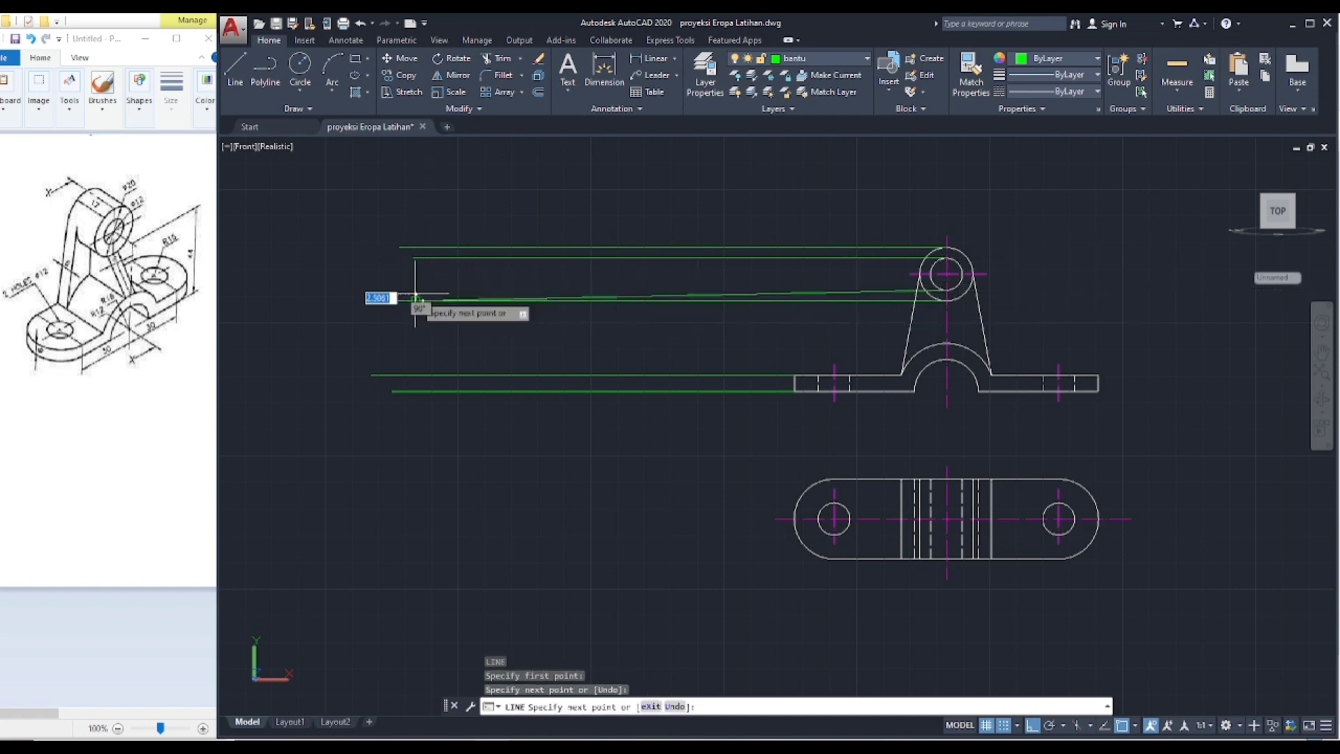
key("Return")
key("Return")
key("Escape")
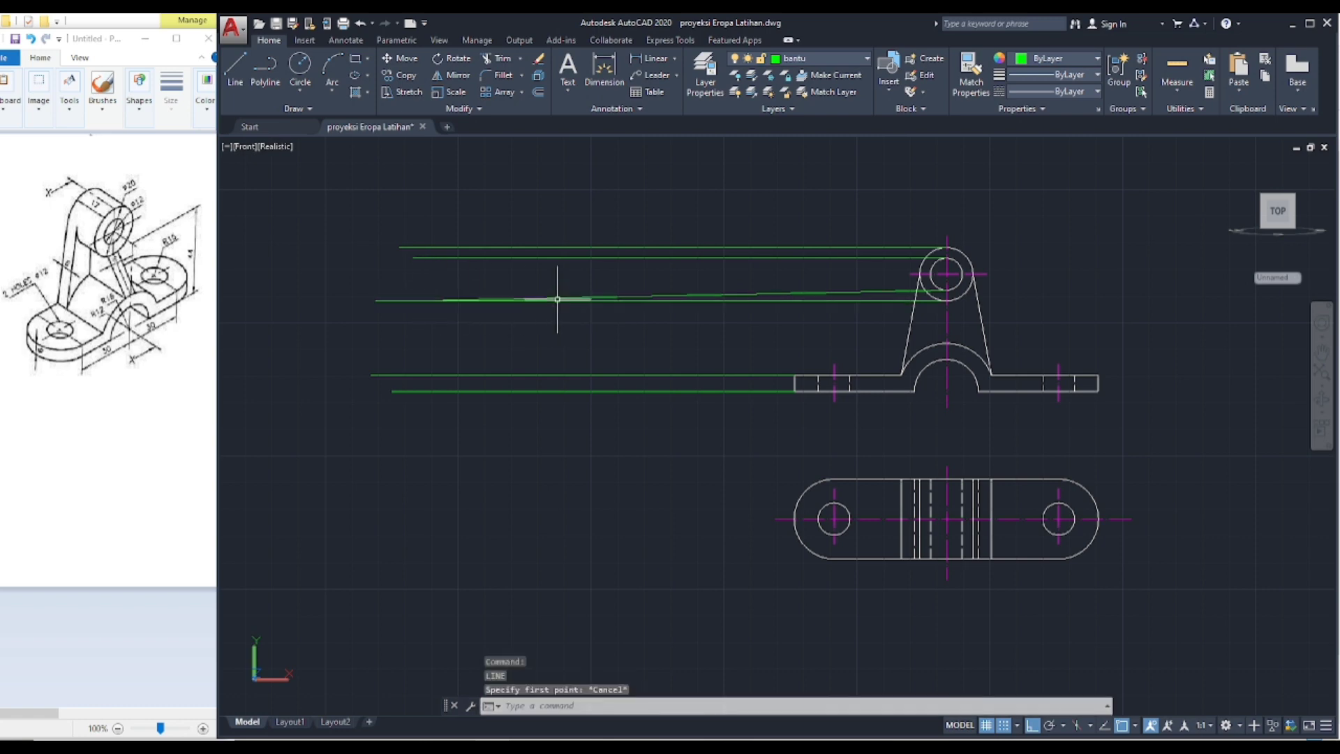
left_click(677, 295)
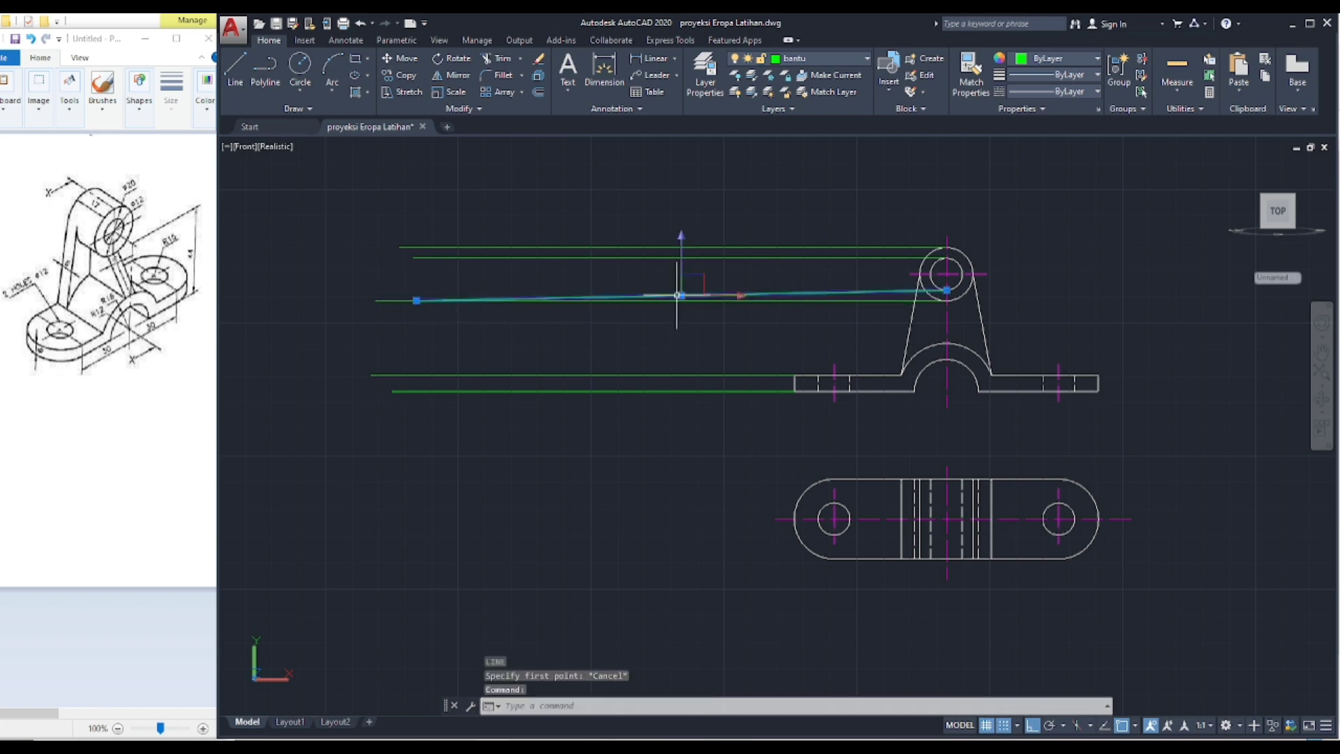
key("Delete")
Step: Draw a horizontal projection line leftward from the lowest point of the boss's hole, ending near the hole's upper projection line
left_click(235, 70)
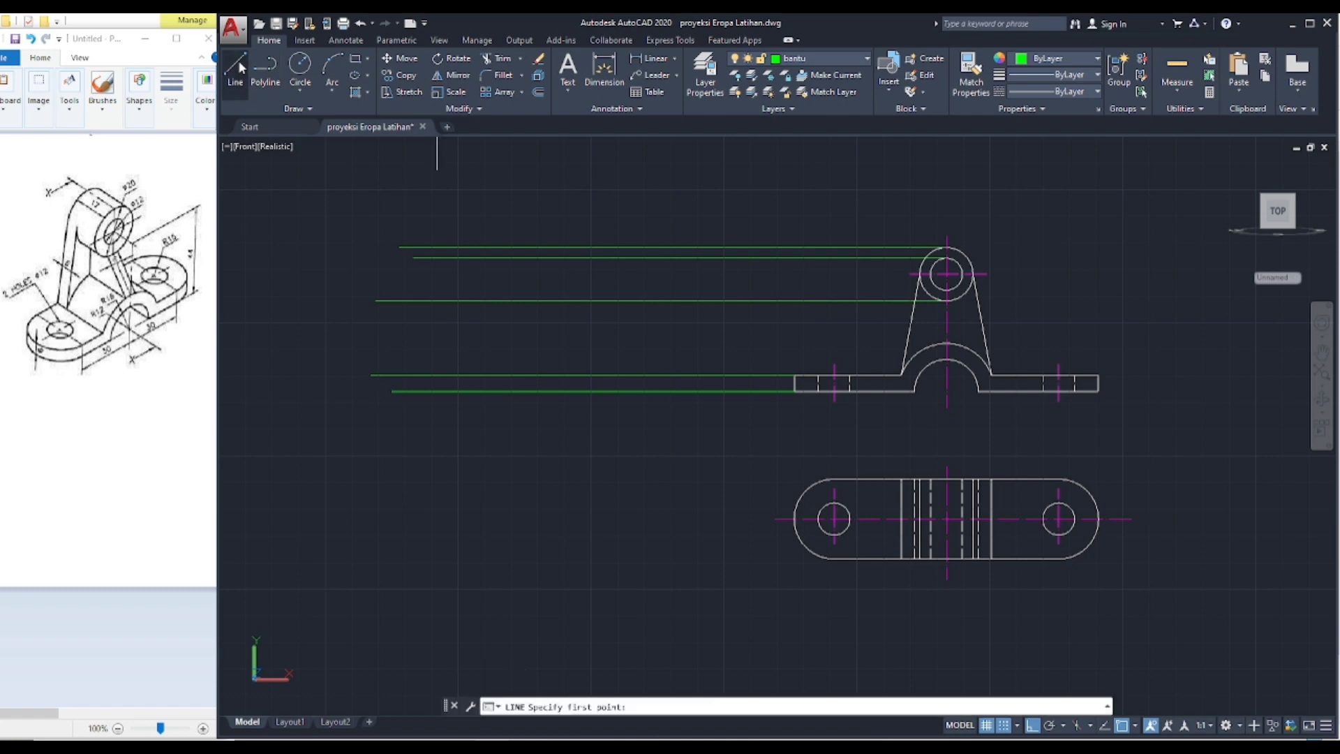
left_click(946, 290)
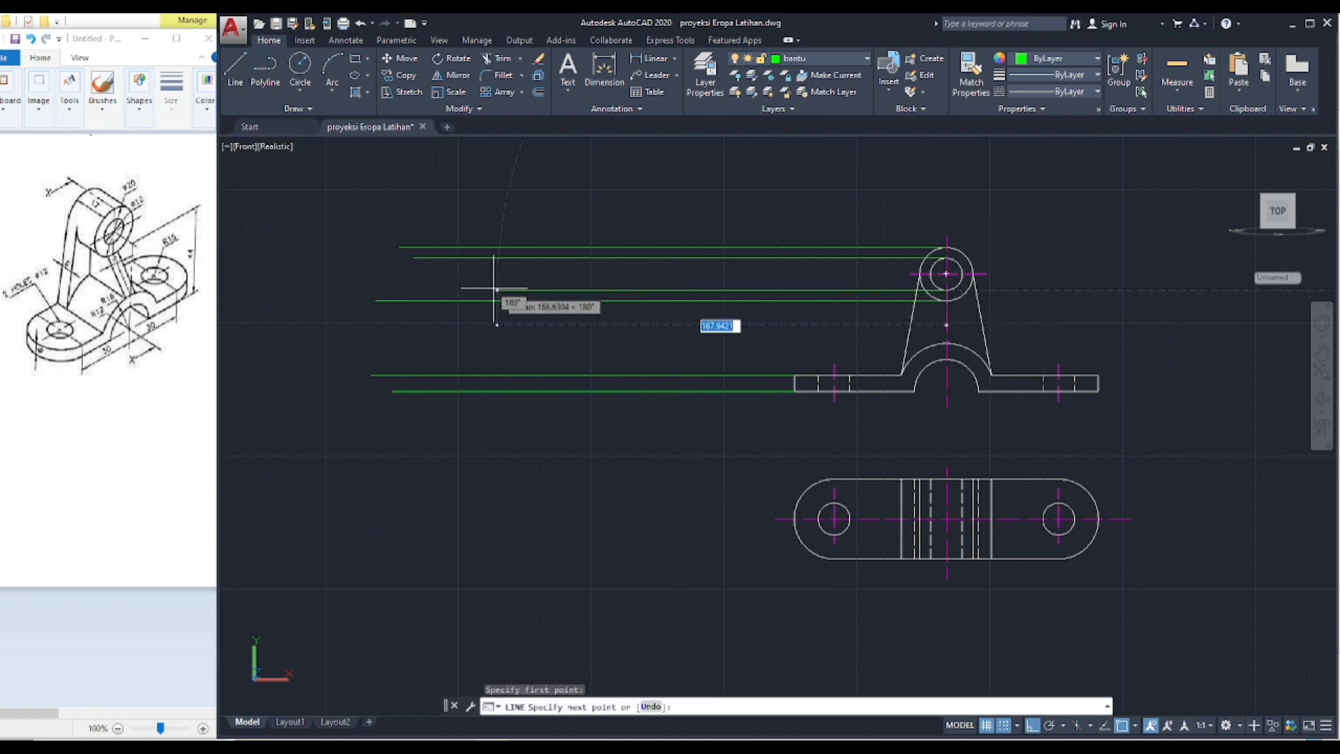
left_click(411, 289)
key("Return")
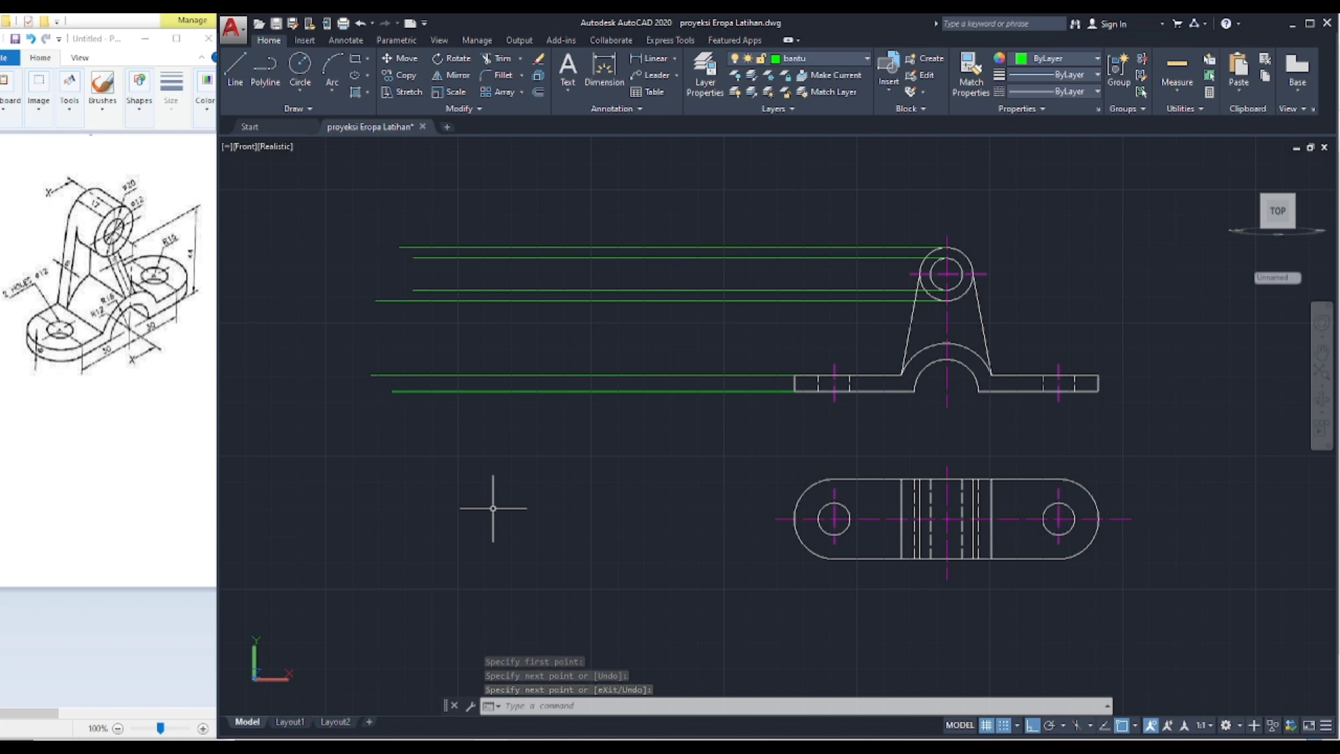
key("Escape")
key("Escape")
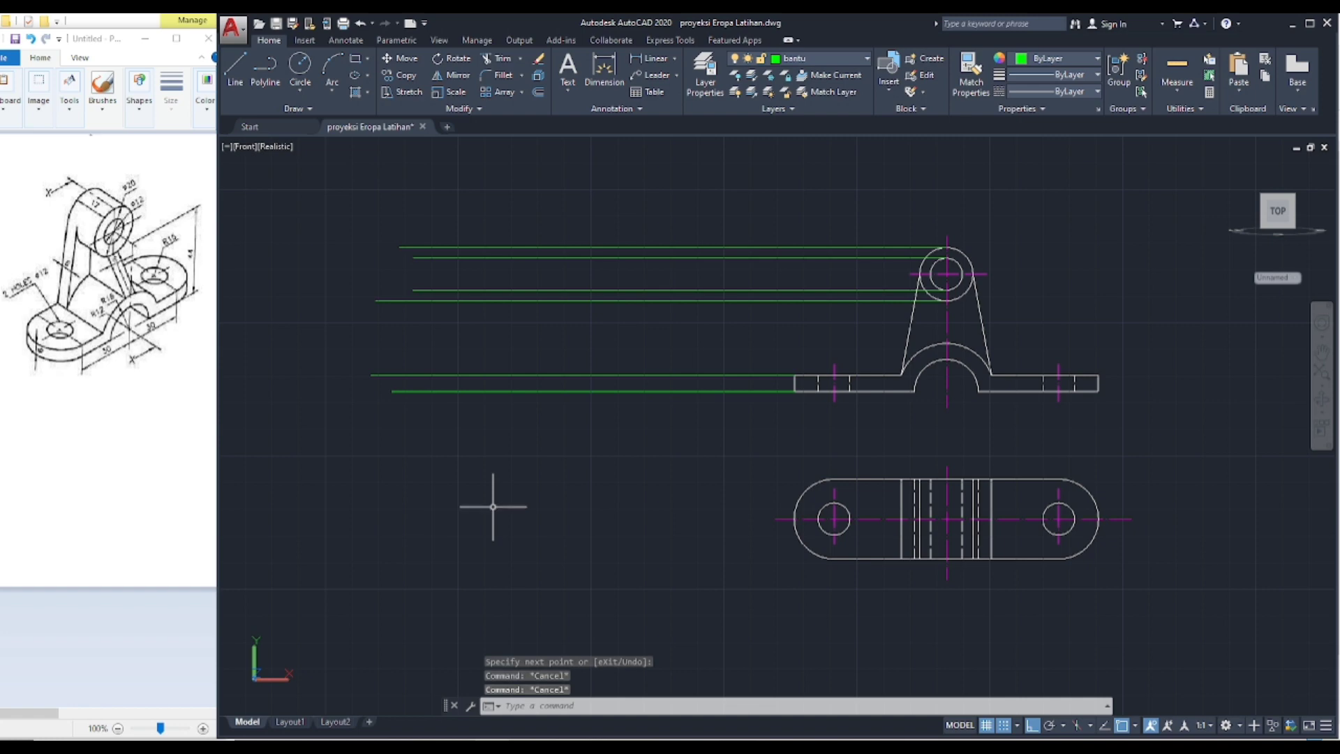
Step: On the Benda layer, draw the side view's vertical back edge from the highest projection line down to the lowest one
left_click(867, 57)
left_click(803, 85)
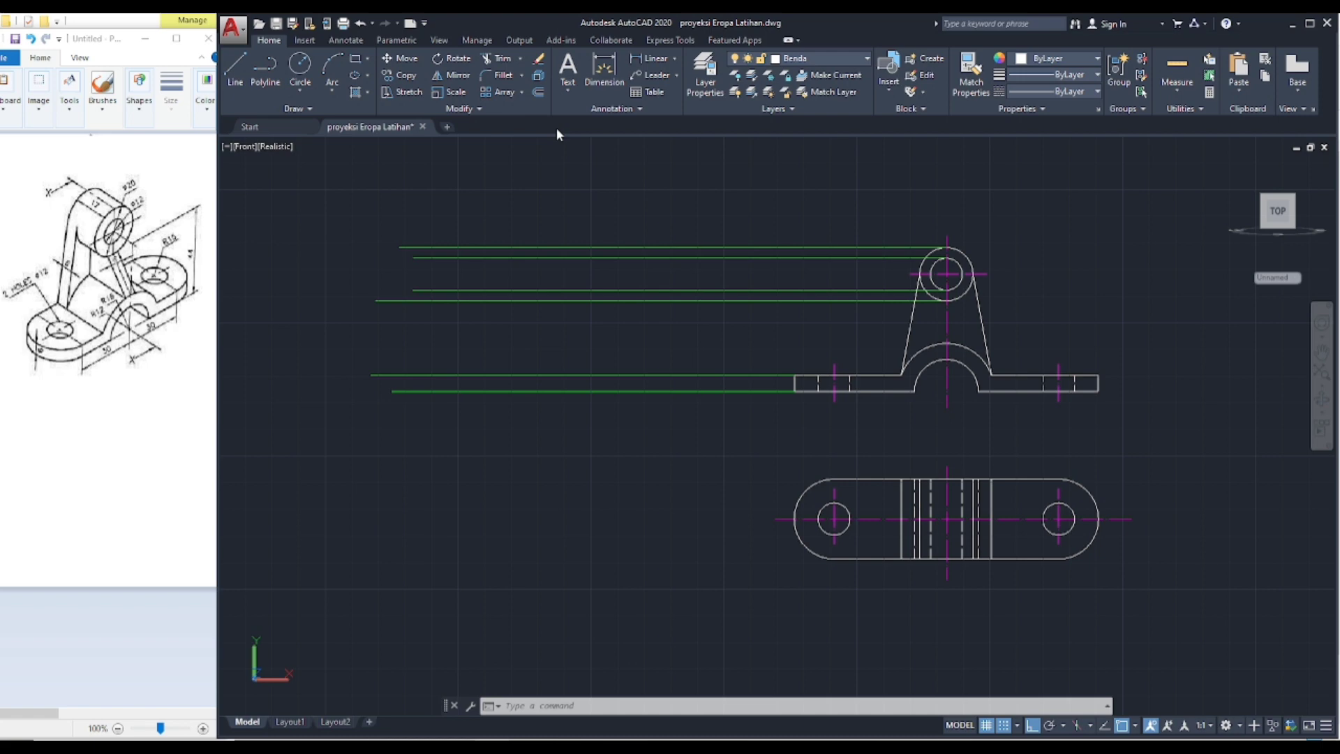
left_click(235, 73)
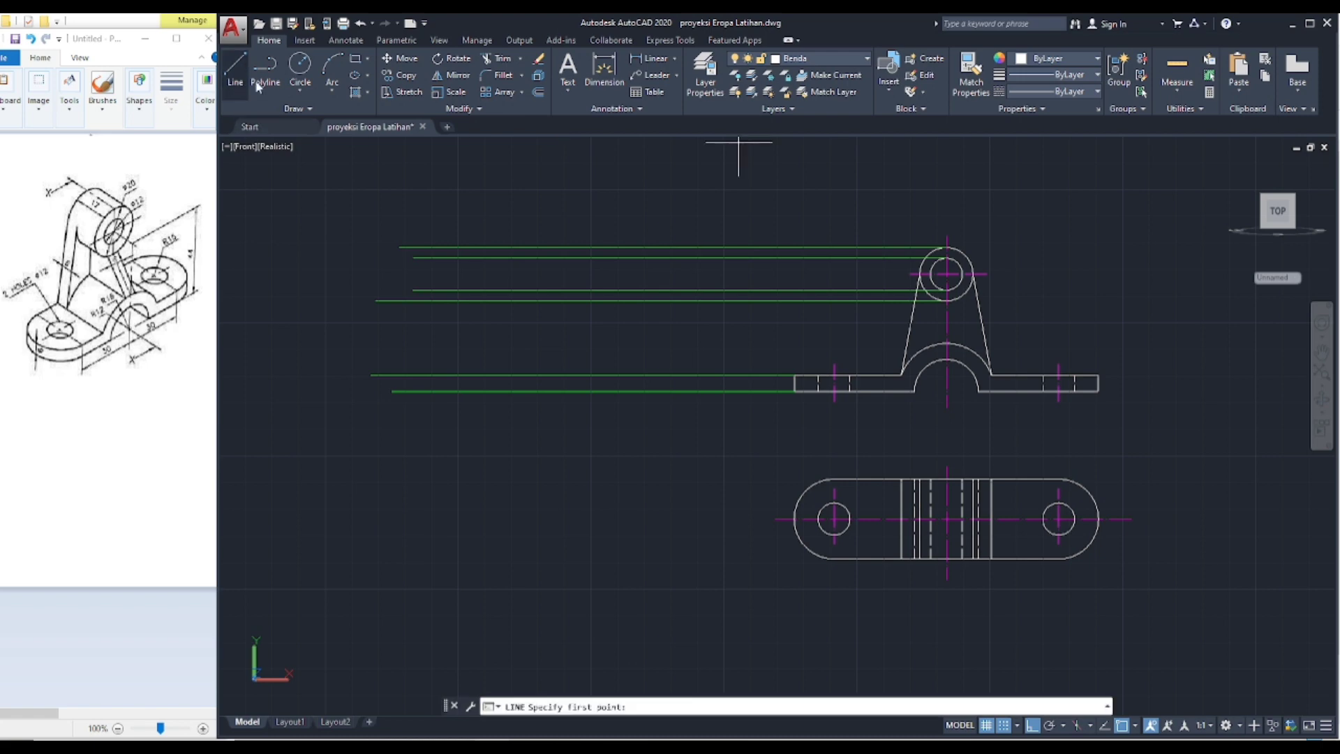
left_click(673, 247)
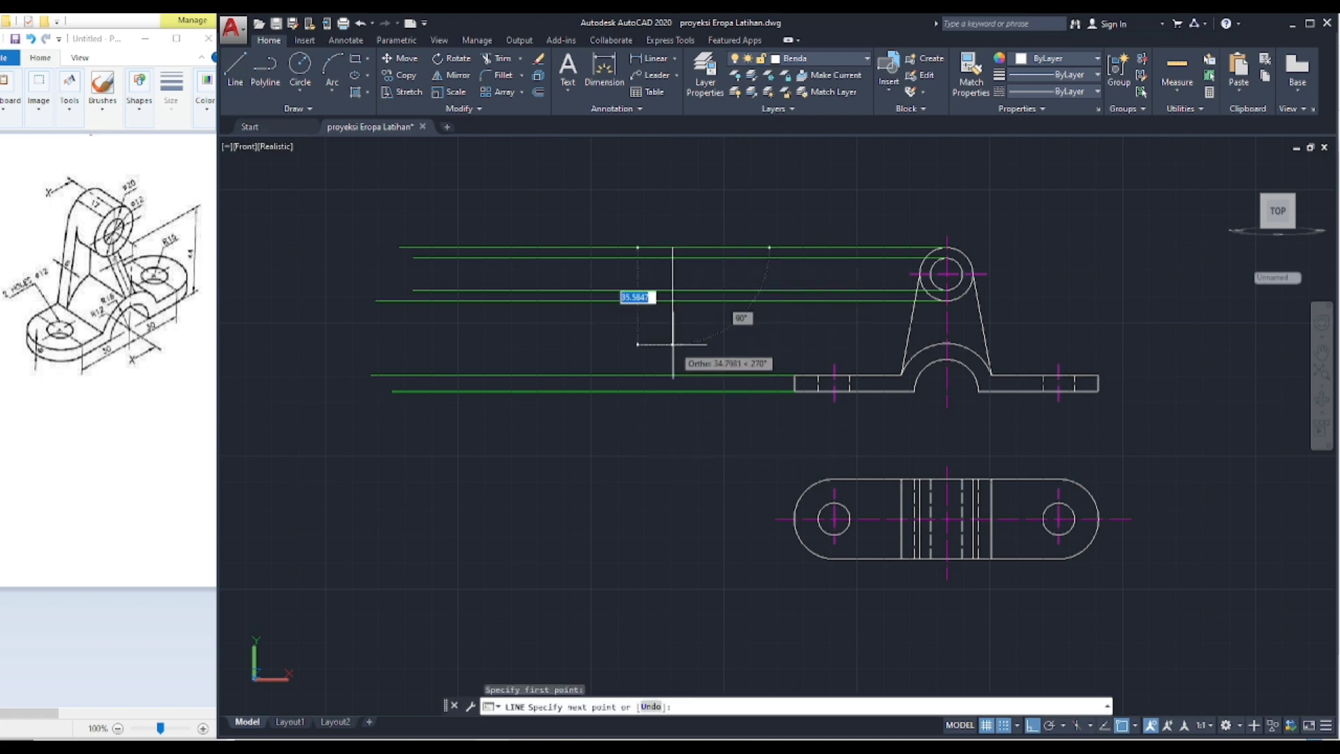
left_click(672, 391)
key("Return")
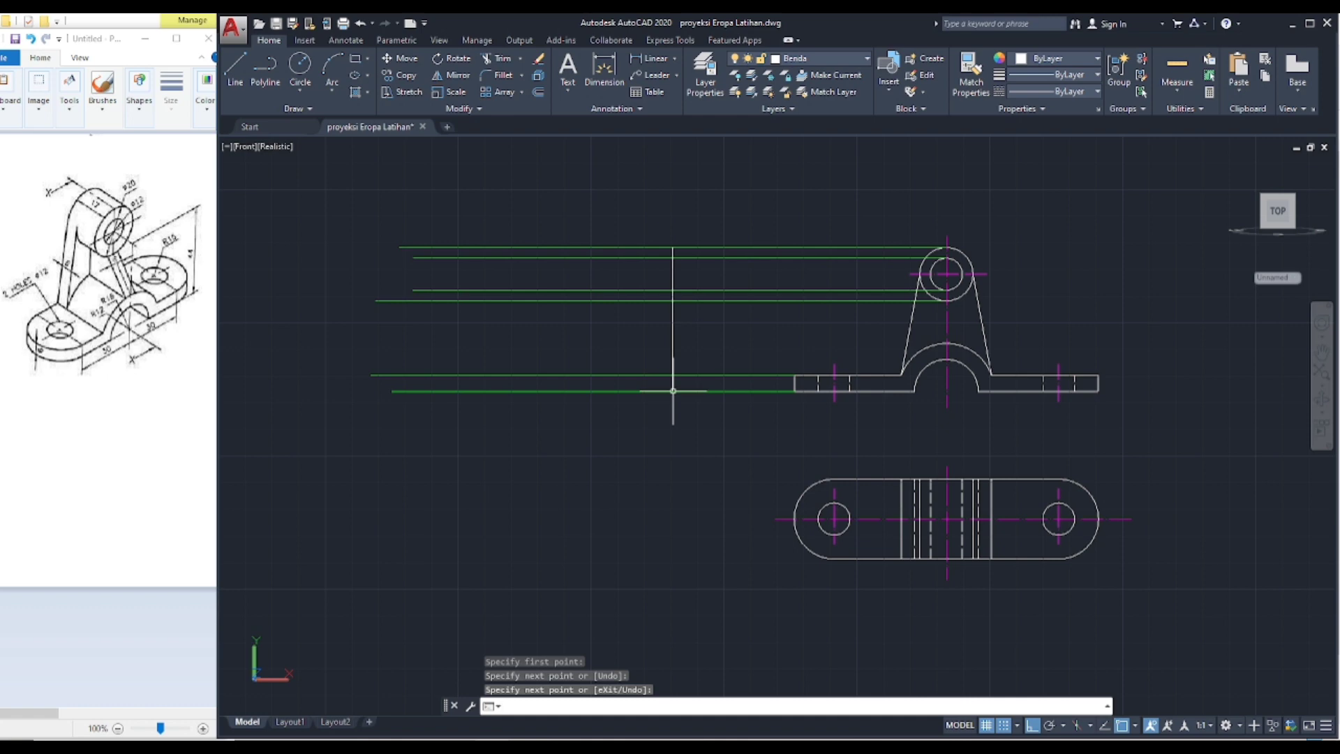
key("Return")
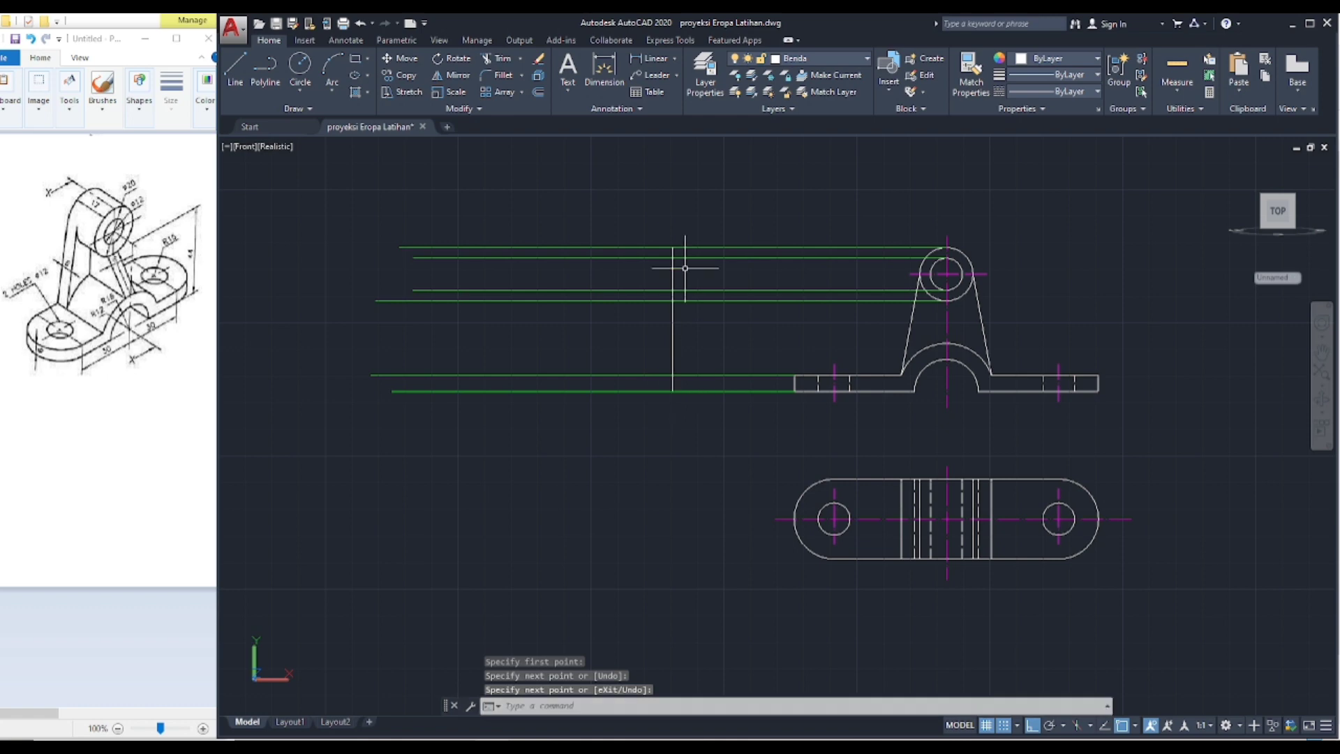
Step: Draw the side view's boss outline 17 wide, leftward from the back edge's upper end and down to the boss's lower projection line
left_click(237, 69)
left_click(672, 247)
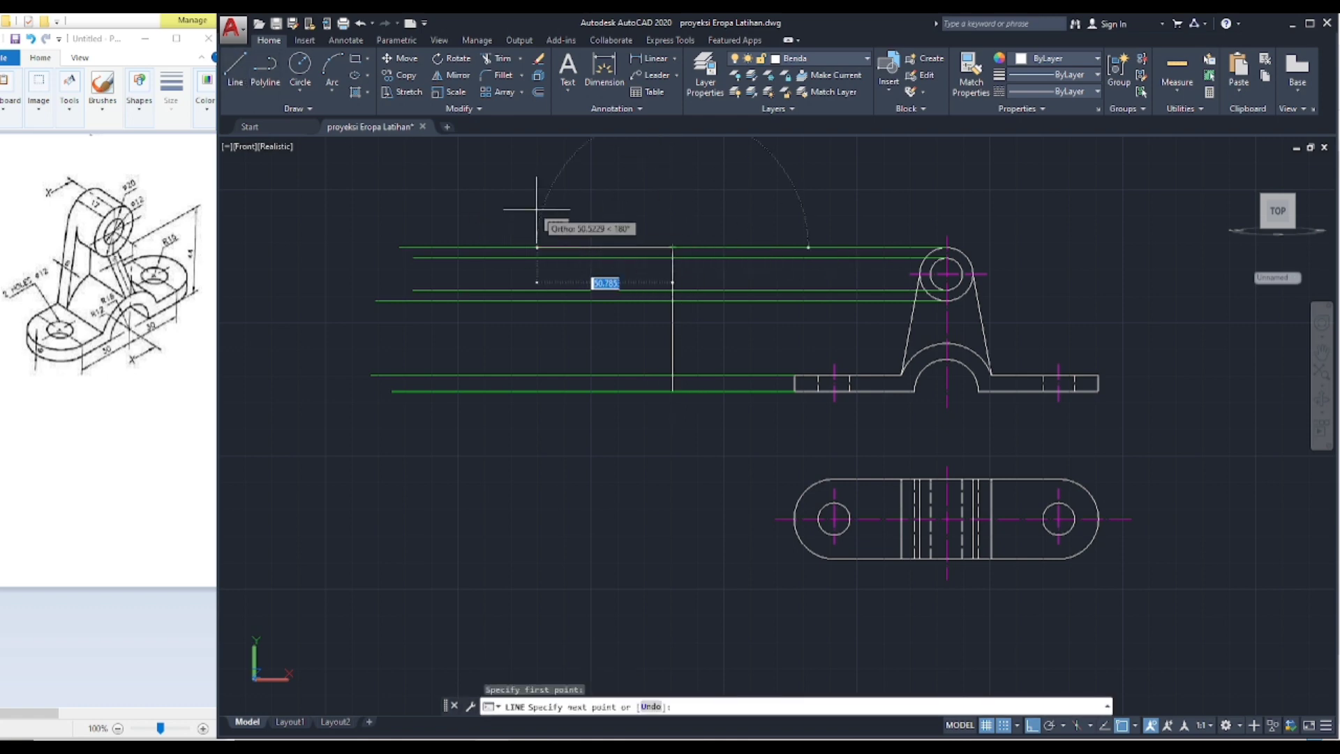
type("1")
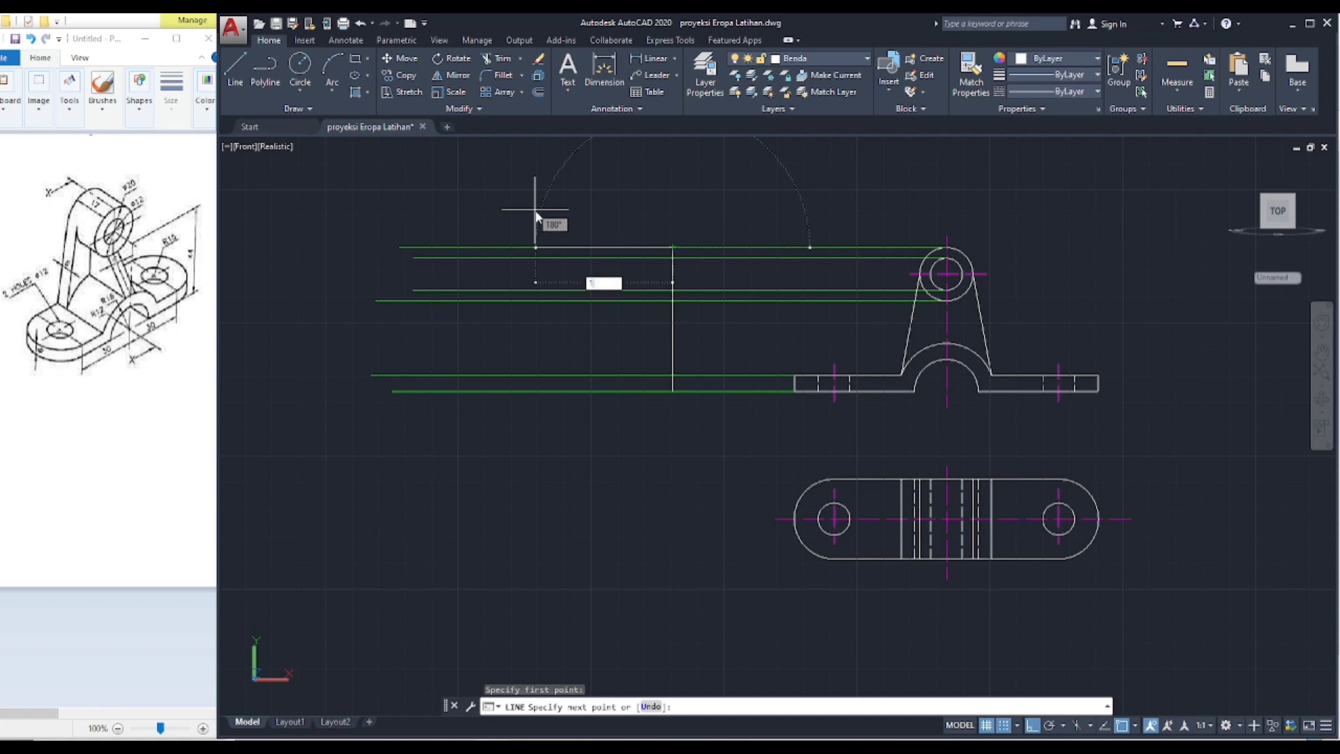
type("7")
key("Return")
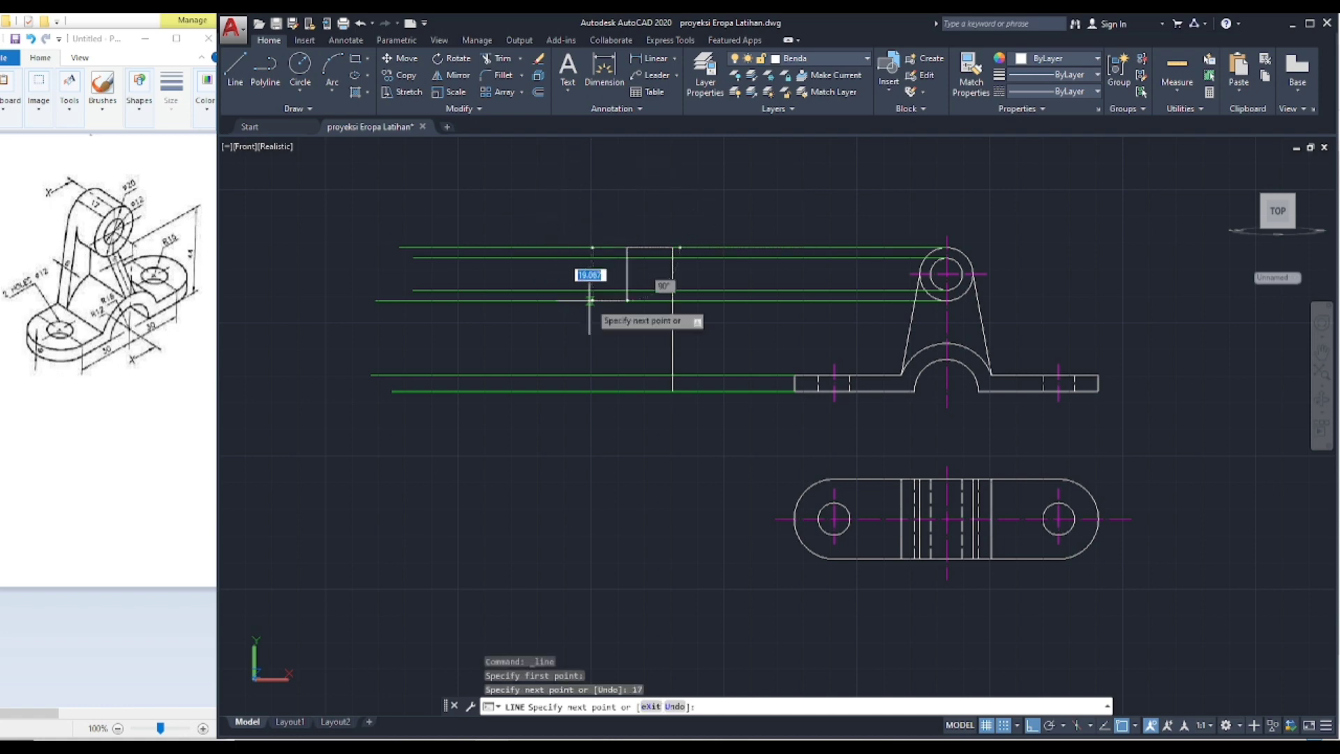
left_click(626, 301)
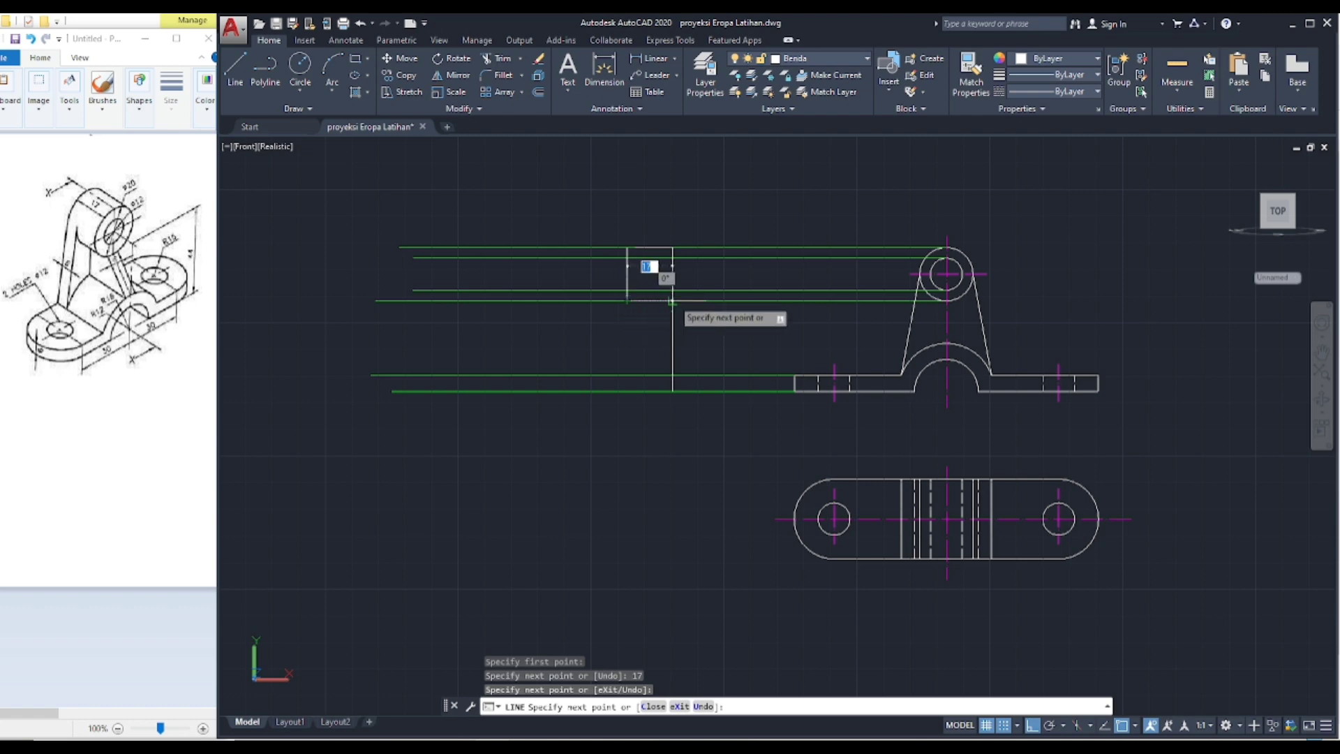
type("1")
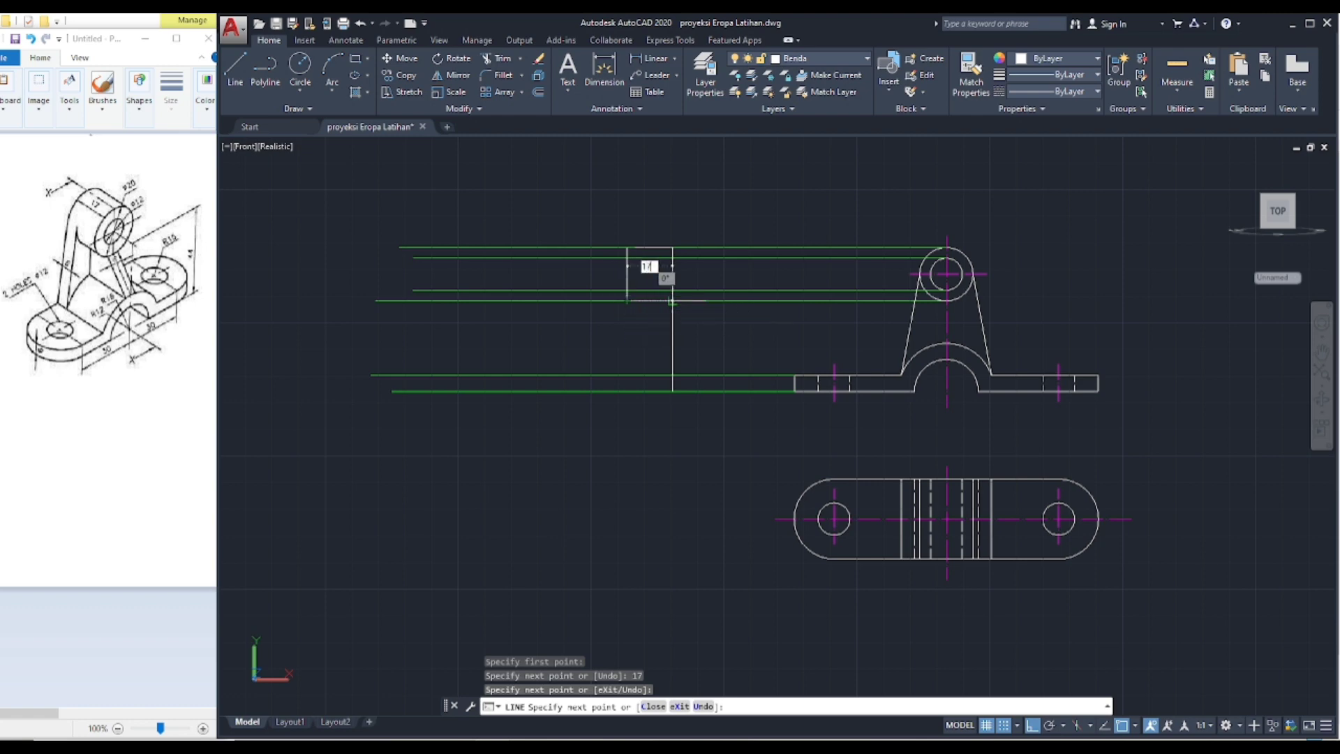
type("7")
key("Return")
key("Return")
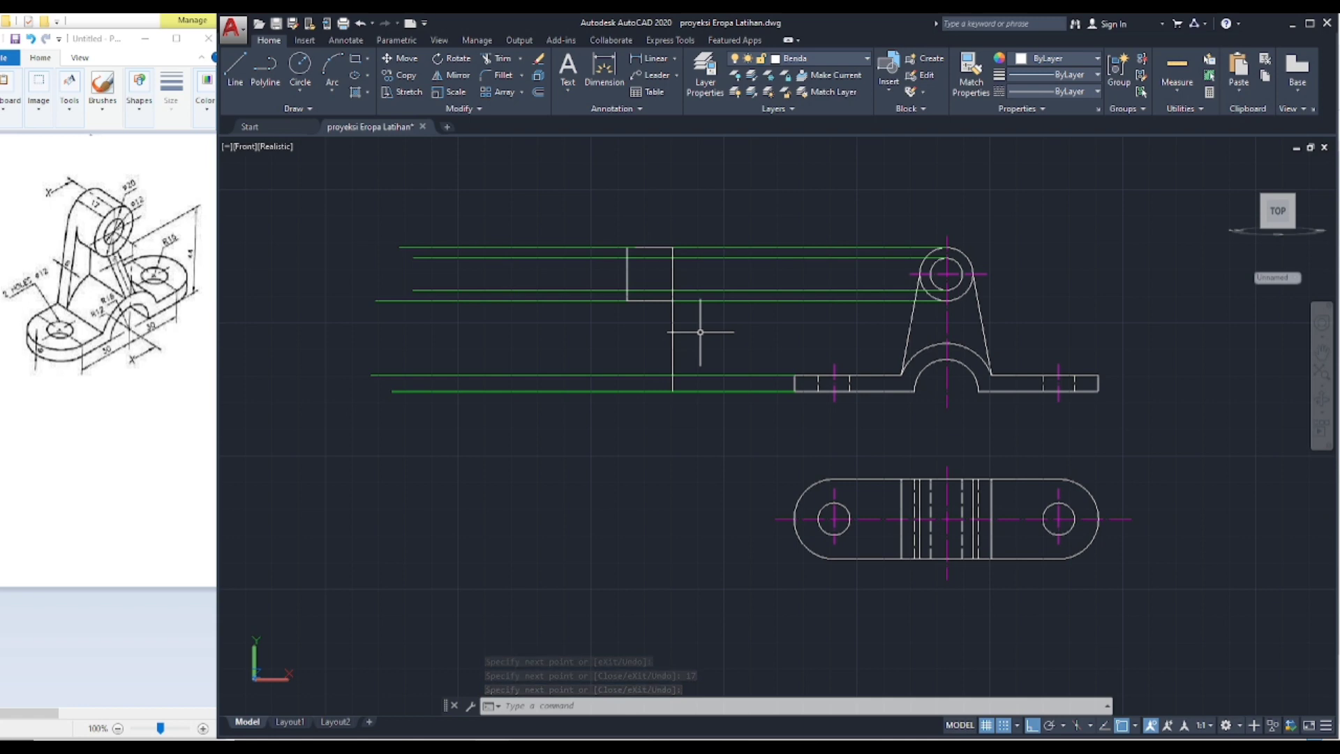
Step: Draw the side view's base plate 30 wide from the back edge's lower end, up to the plate's top projection line and back
left_click(235, 70)
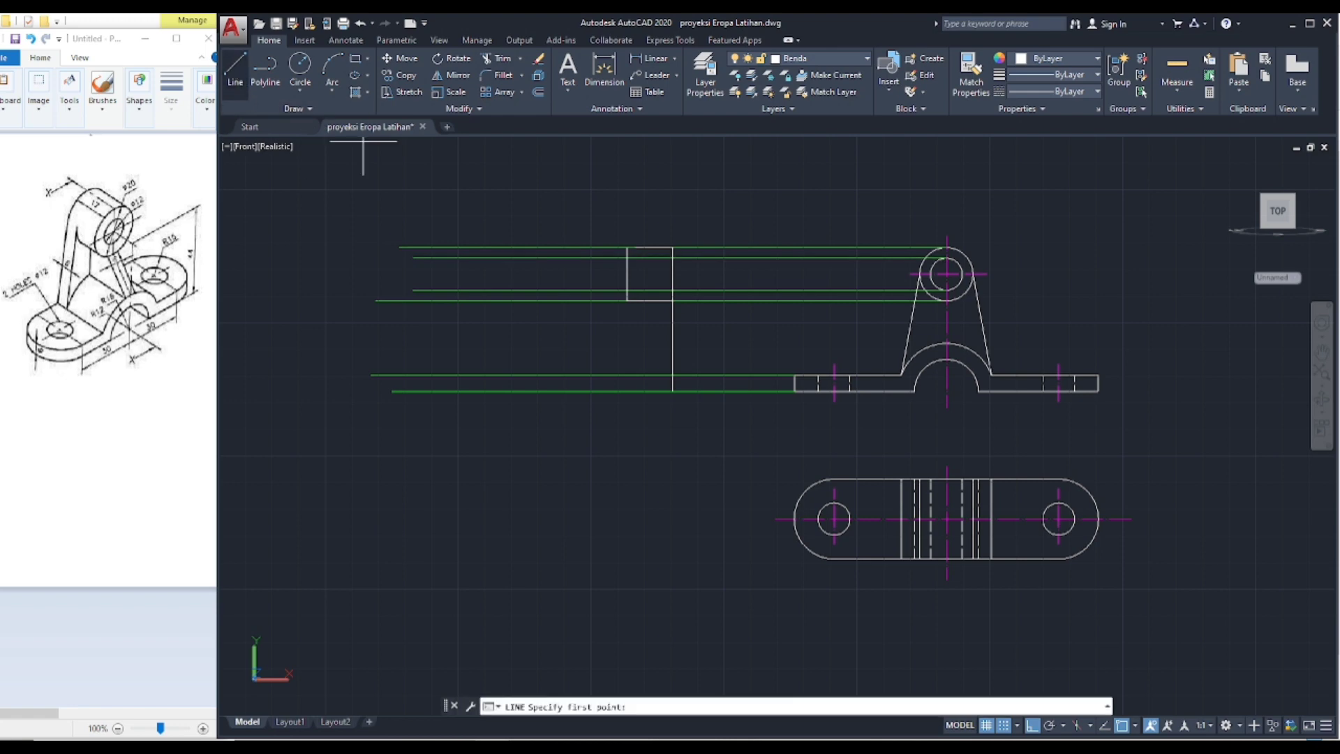
left_click(673, 392)
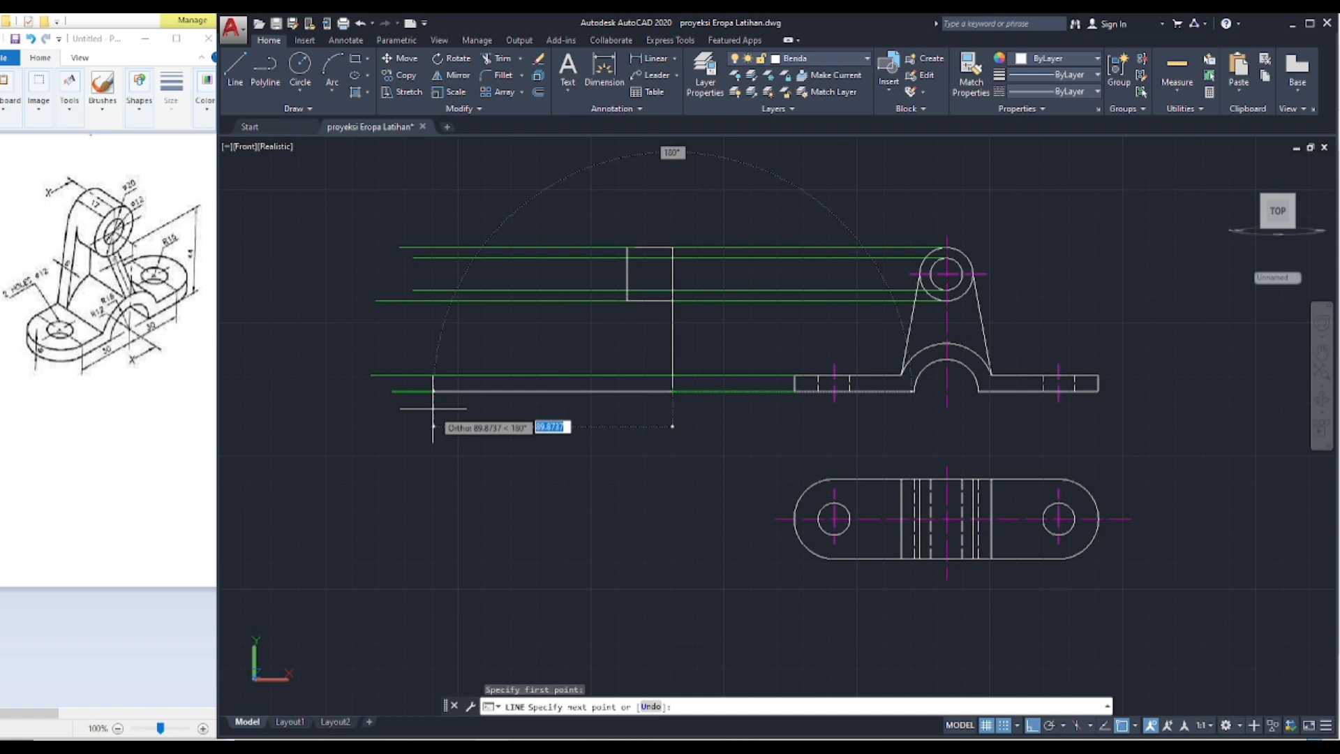
type("30")
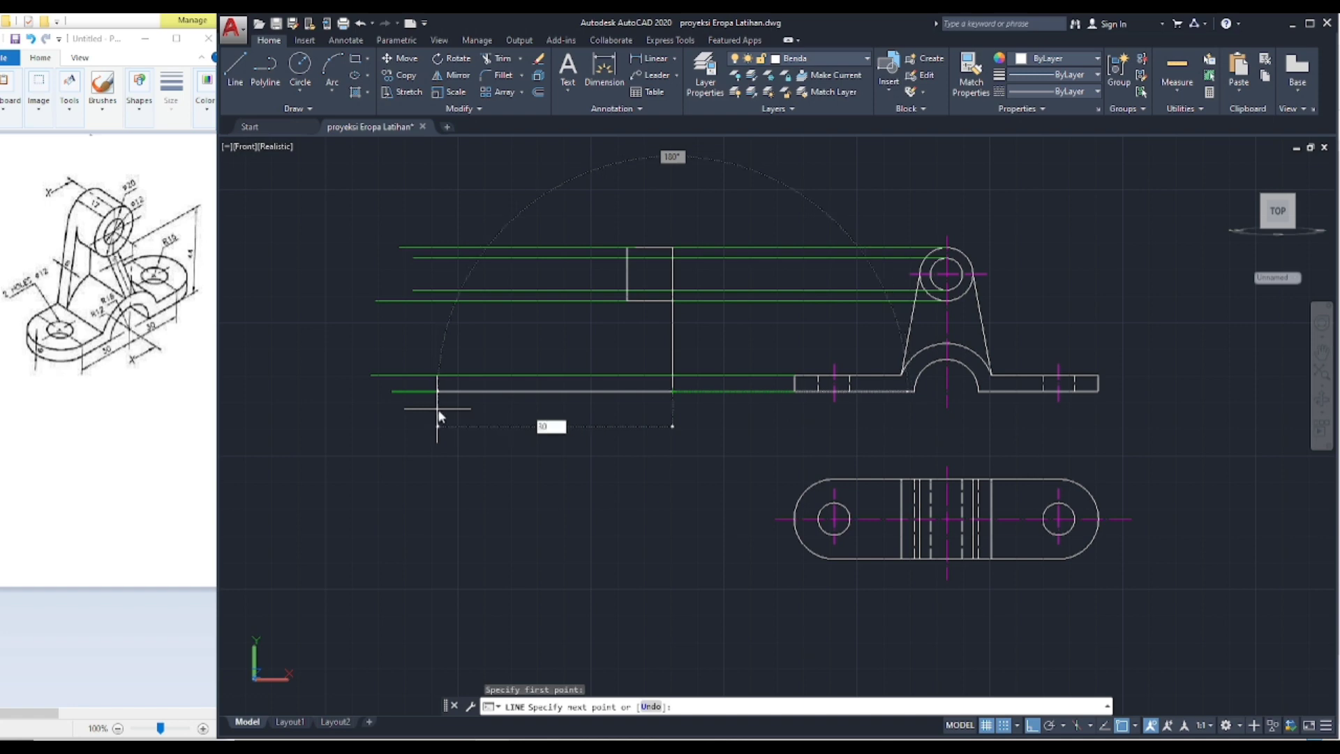
key("Return")
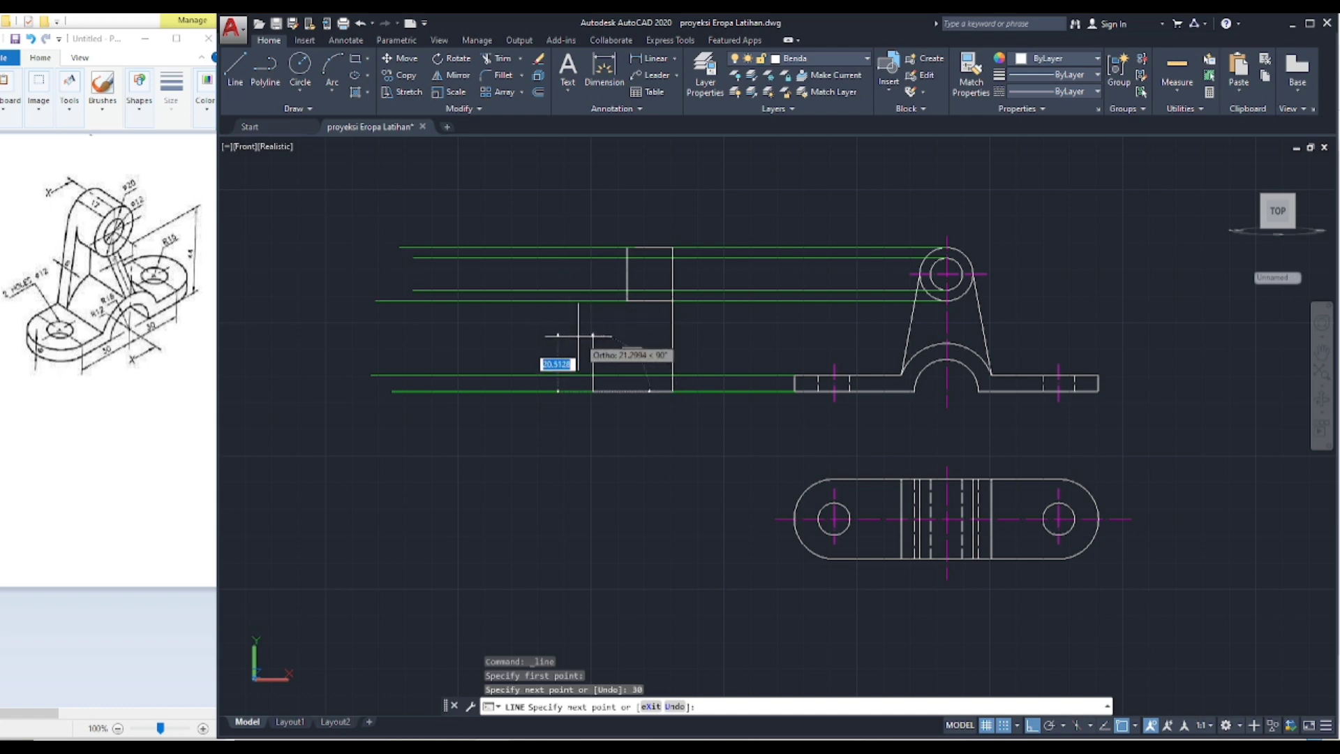
left_click(592, 376)
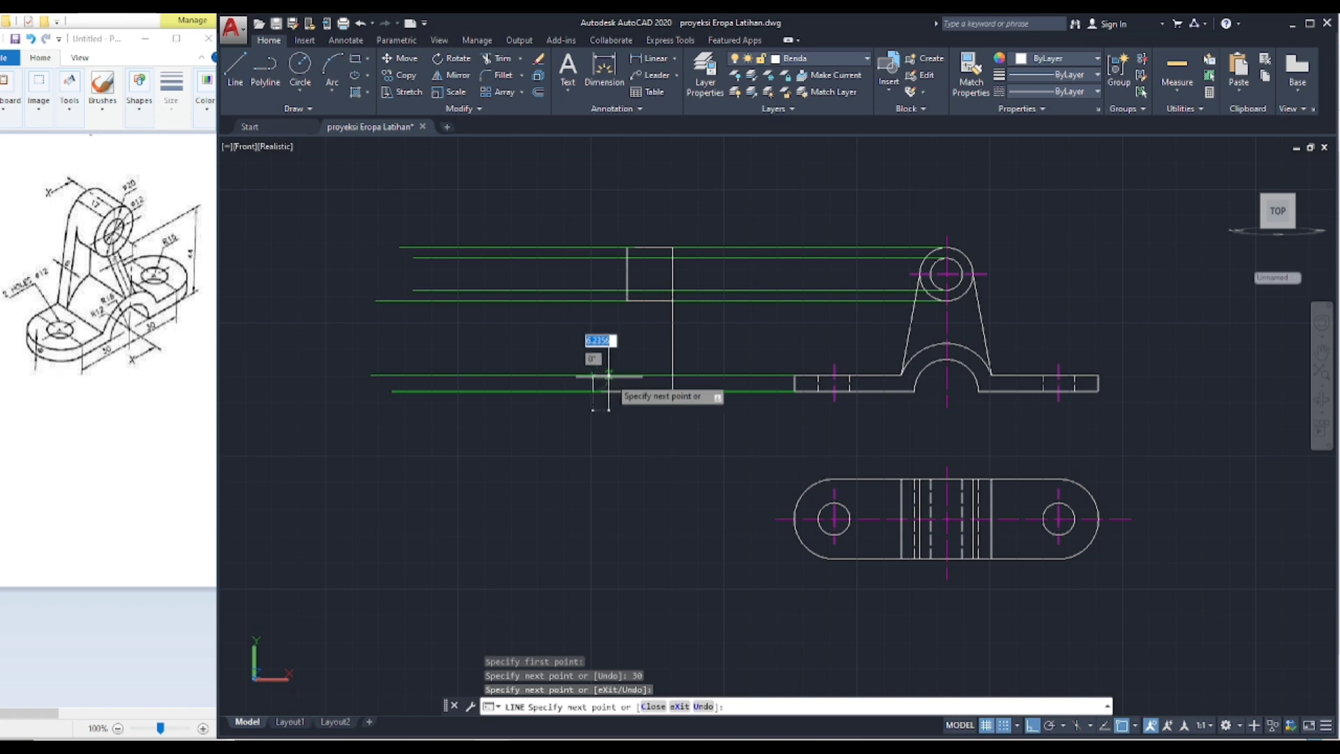
left_click(672, 376)
key("Return")
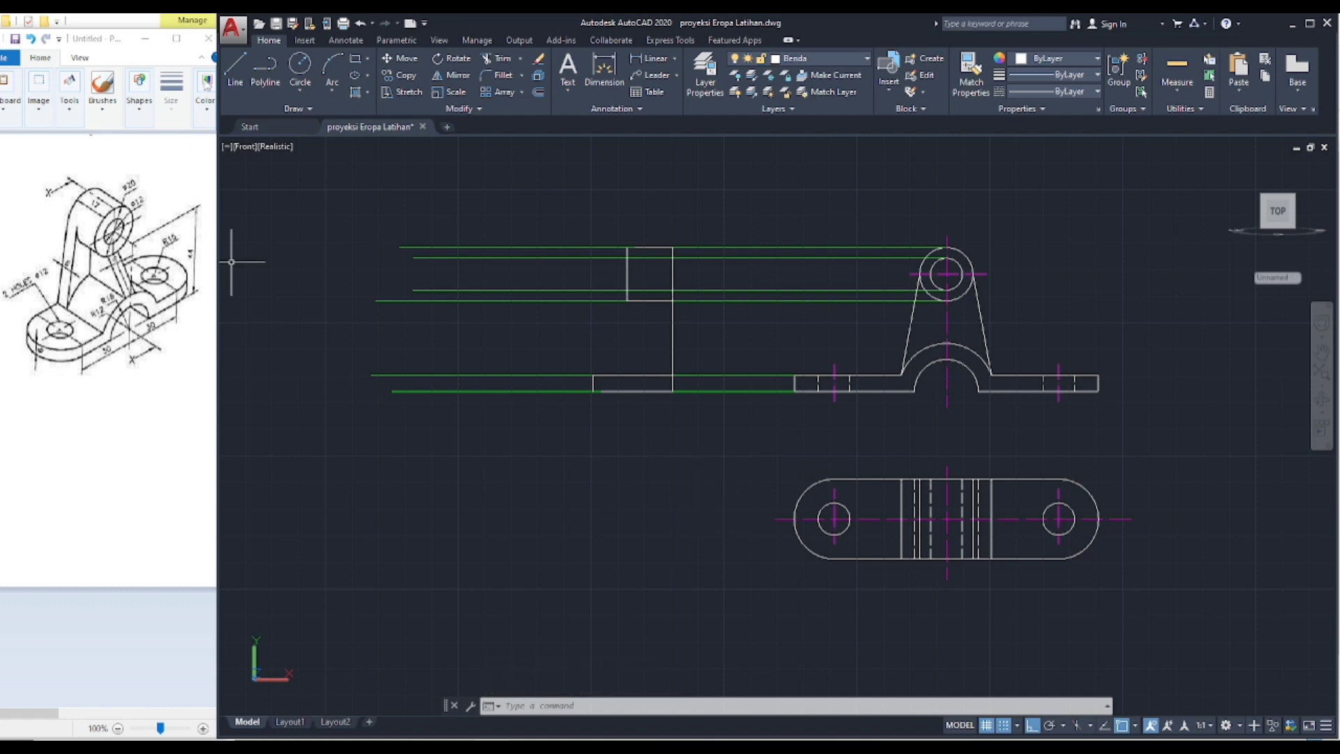
Step: On the bantu layer, draw a horizontal projection line leftward from the top of the front view's outer base arc
left_click(830, 58)
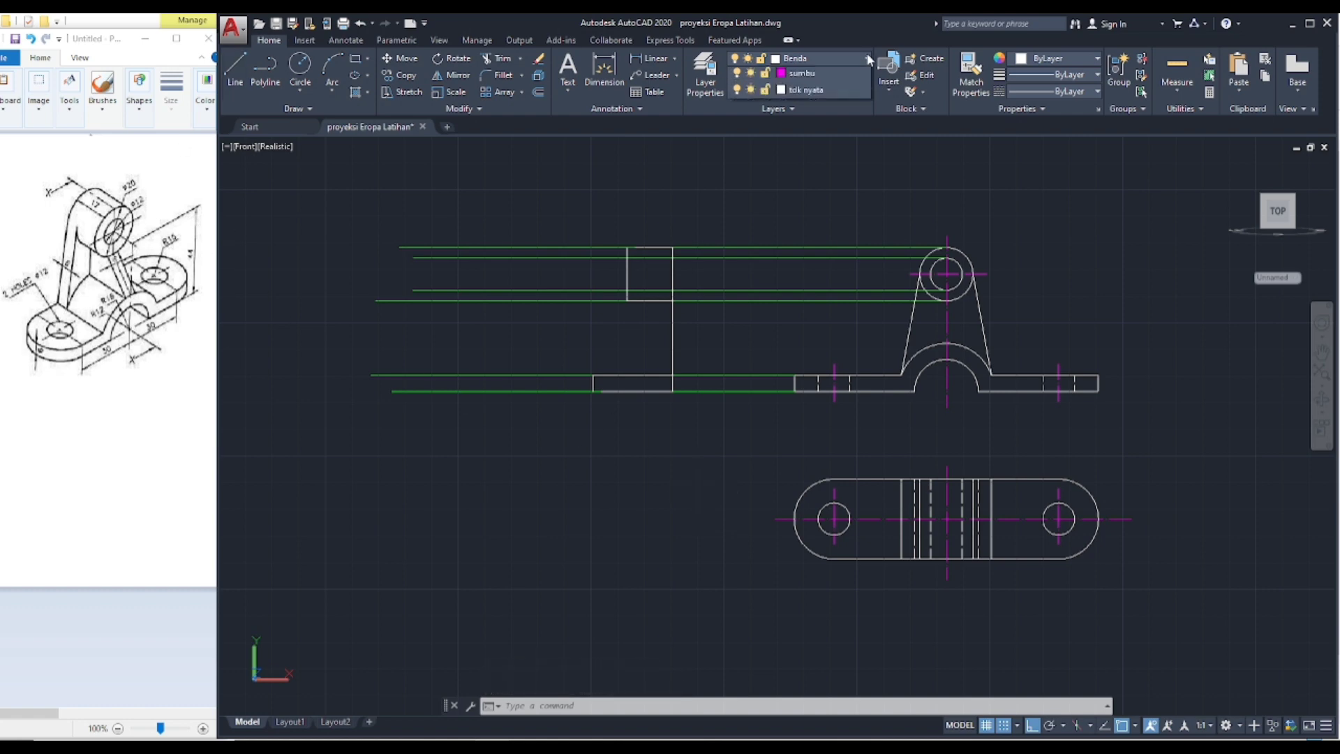
left_click(820, 91)
left_click(235, 67)
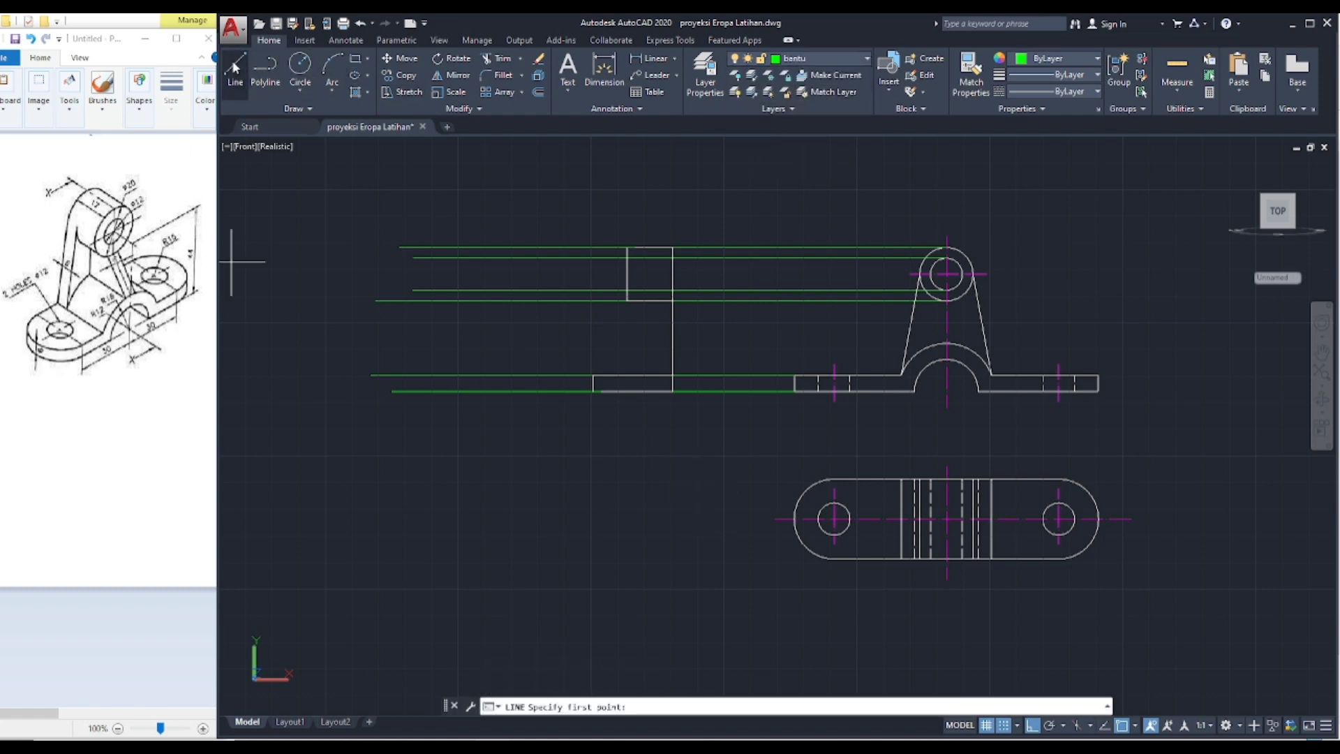
left_click(946, 342)
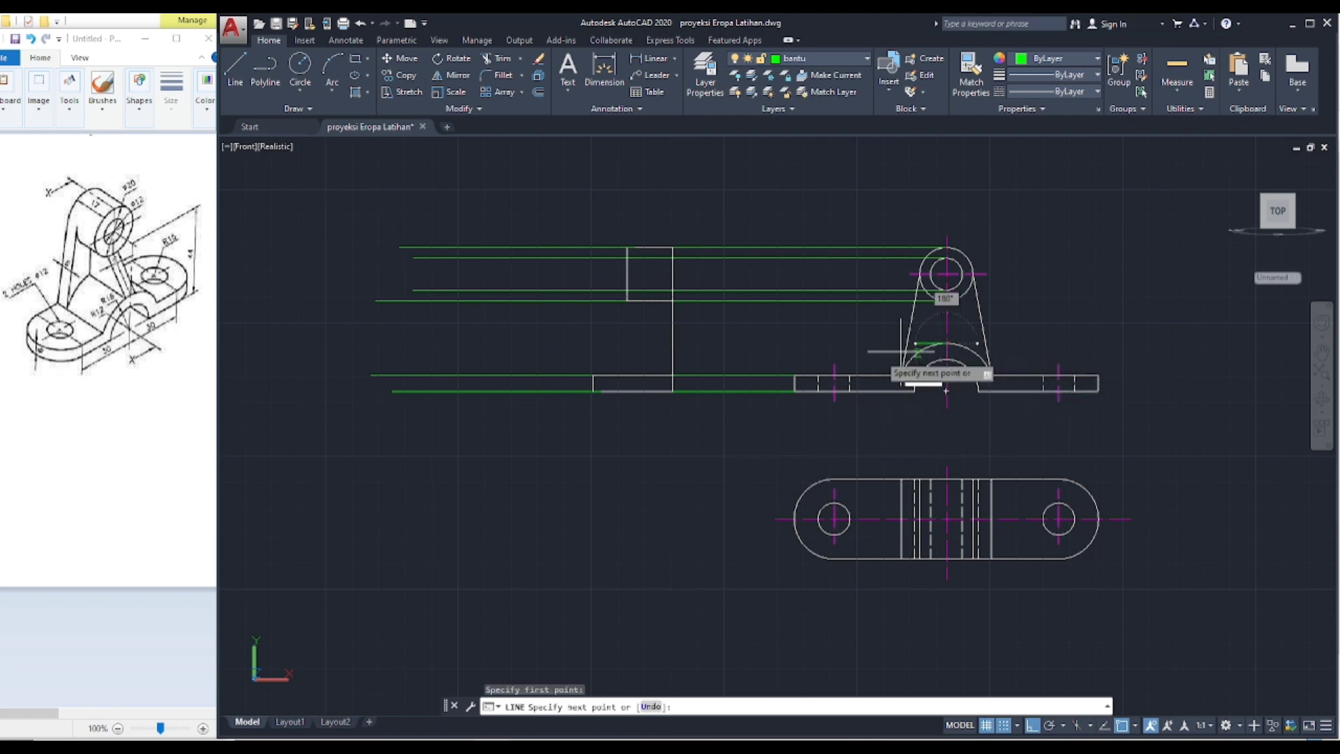
left_click(393, 365)
key("Return")
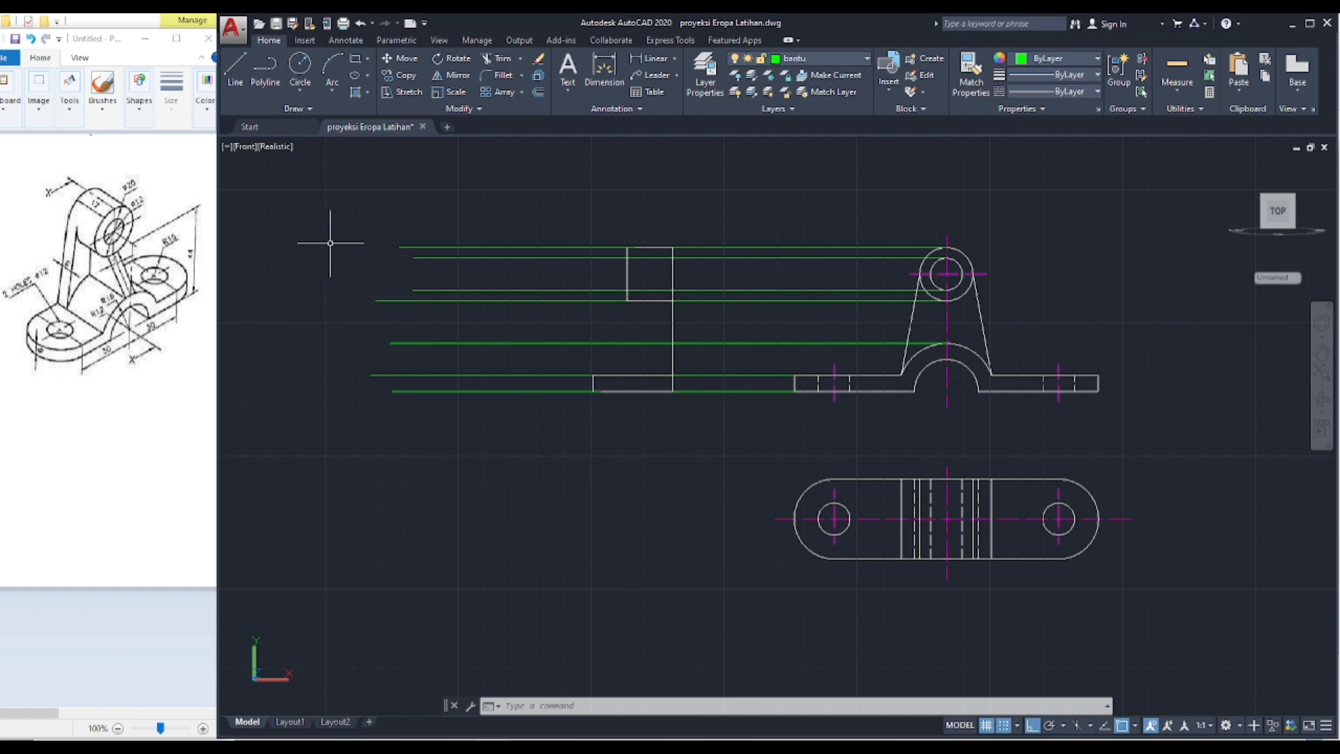
Step: Draw the side view's inner web line 6 left of the back edge, from the boss's lower projection line down past the base
left_click(236, 70)
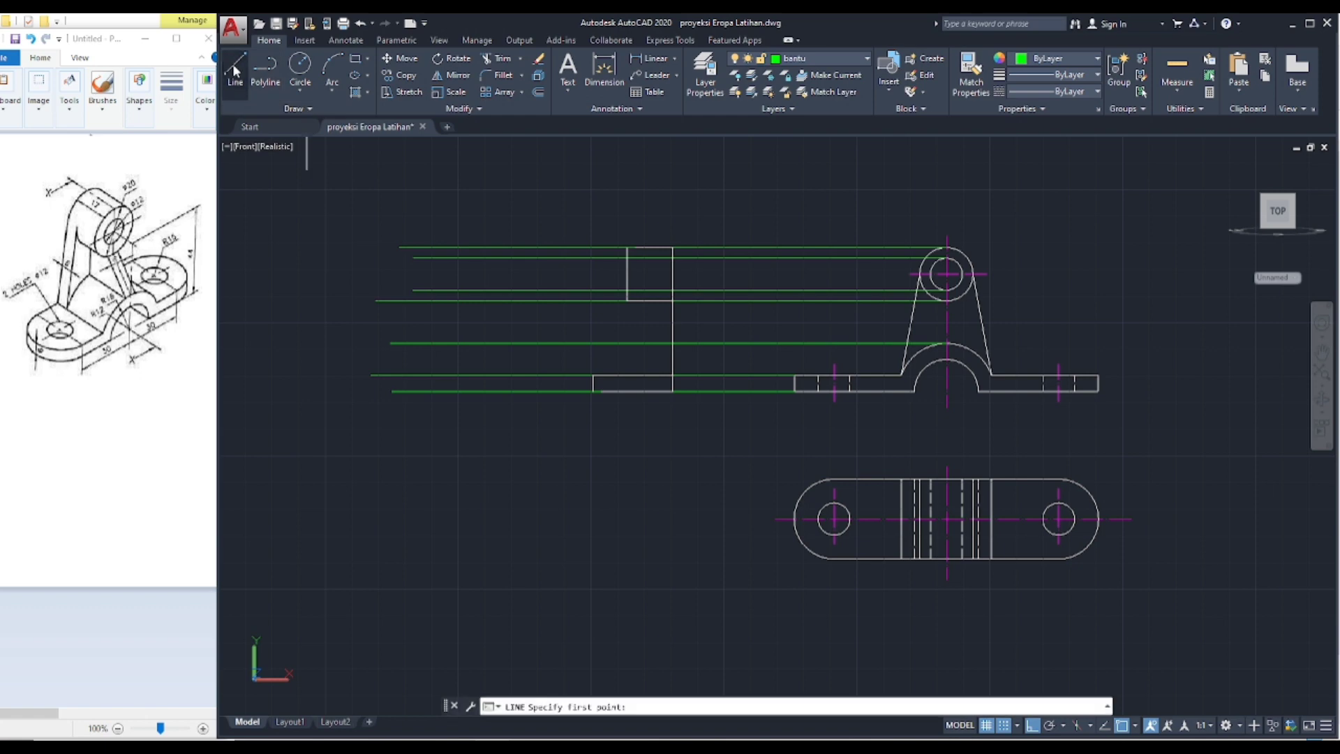
right_click(1132, 163, "shift")
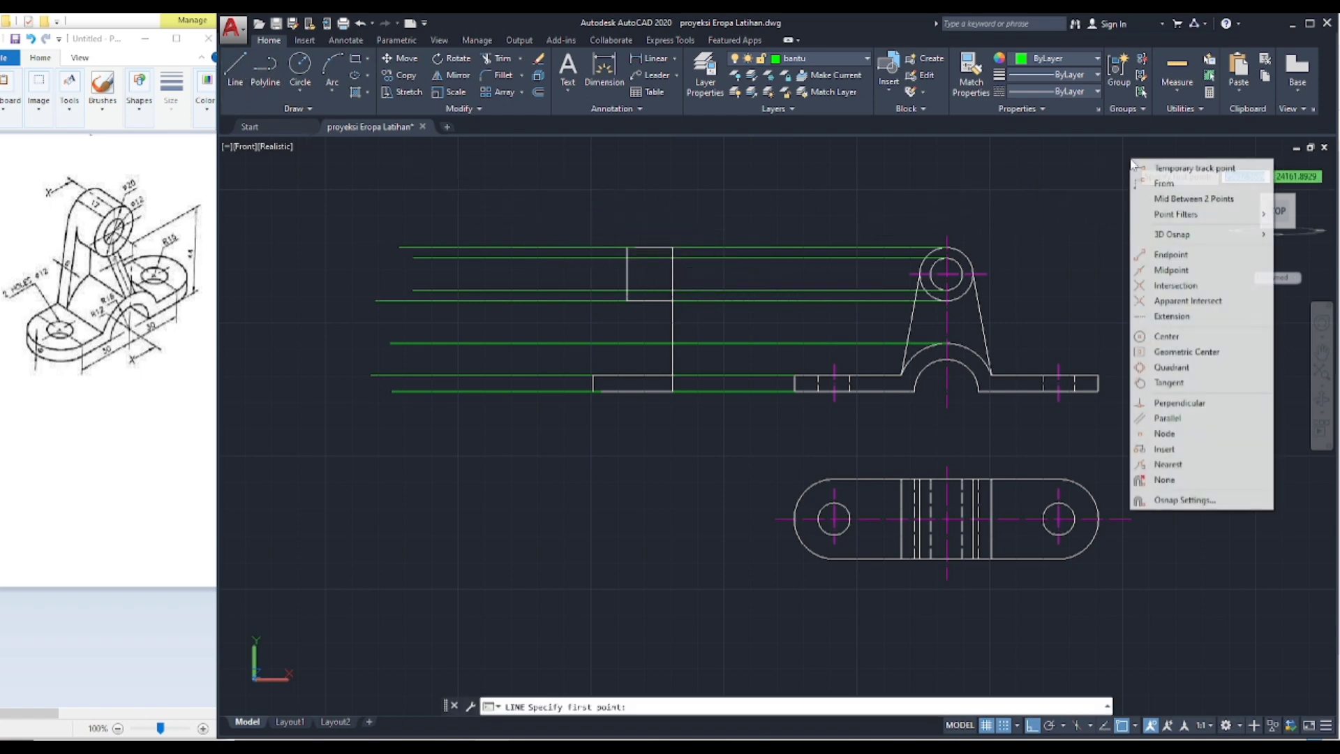
left_click(1164, 183)
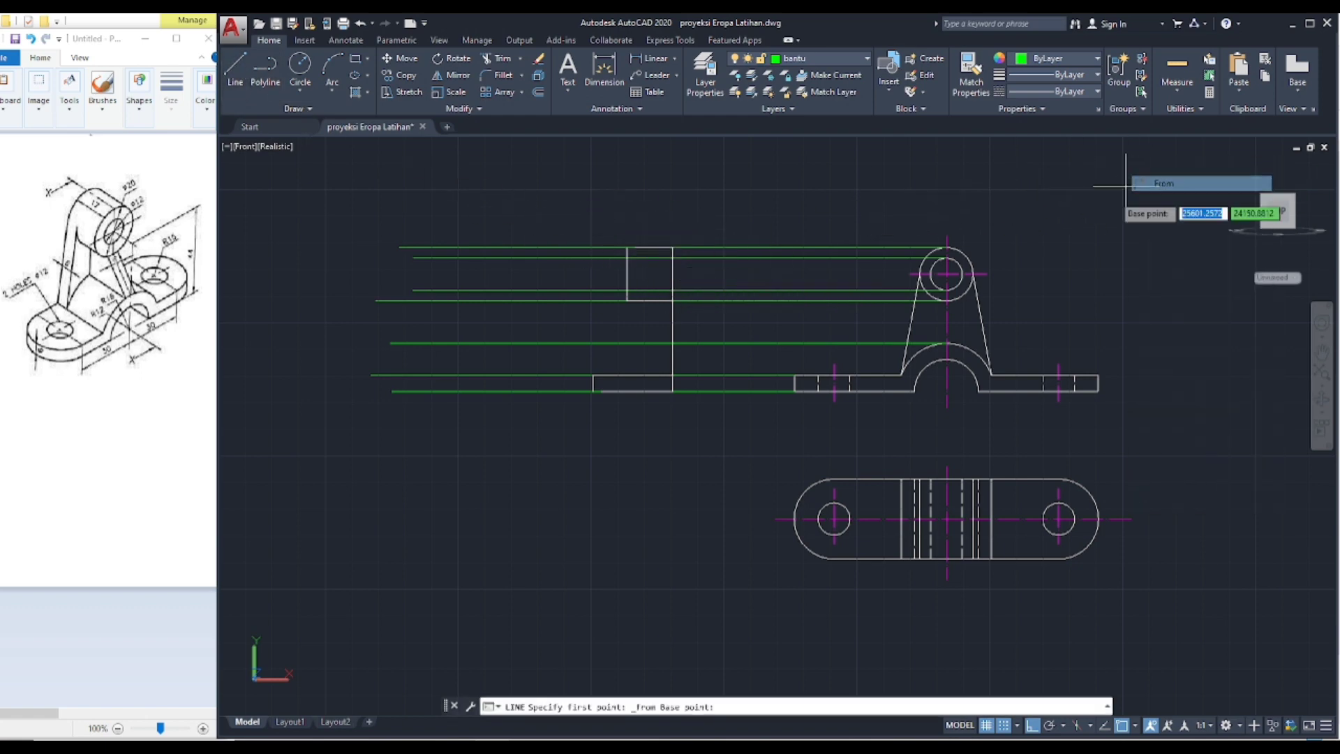
left_click(674, 314)
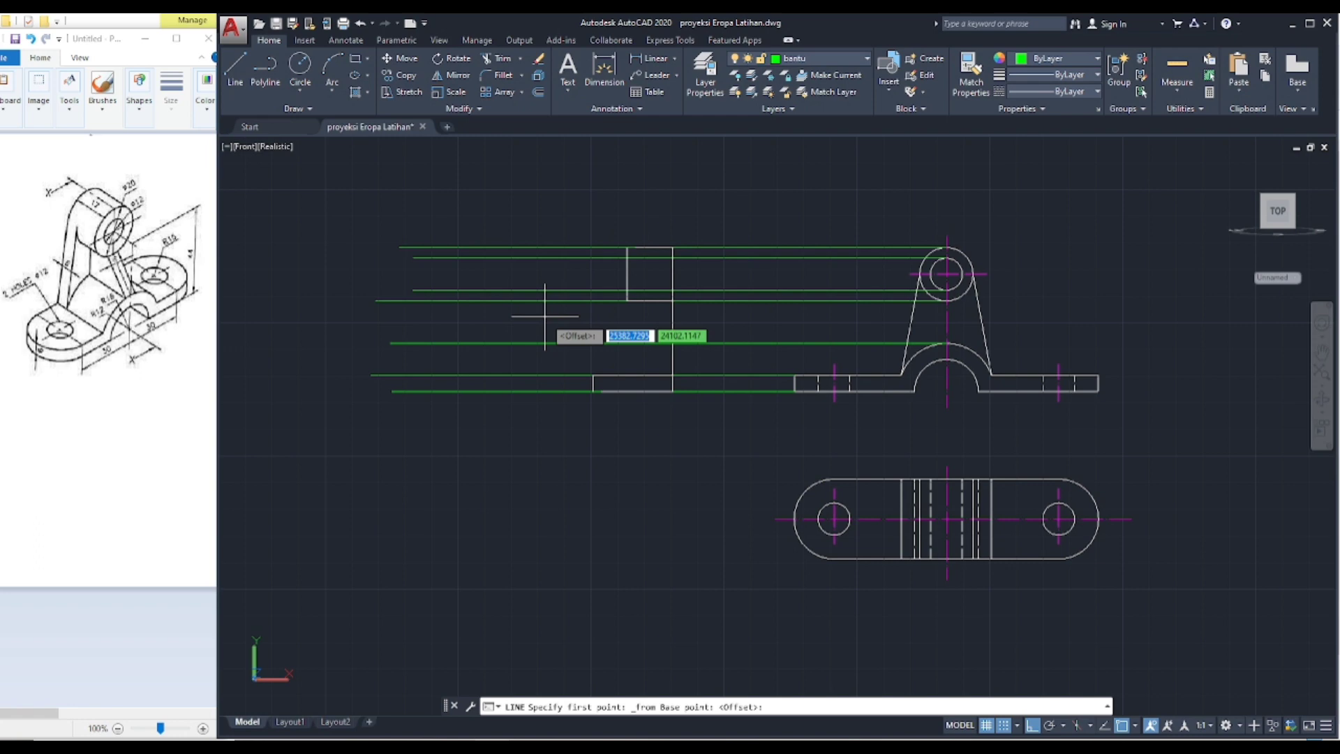
type("6")
key("Return")
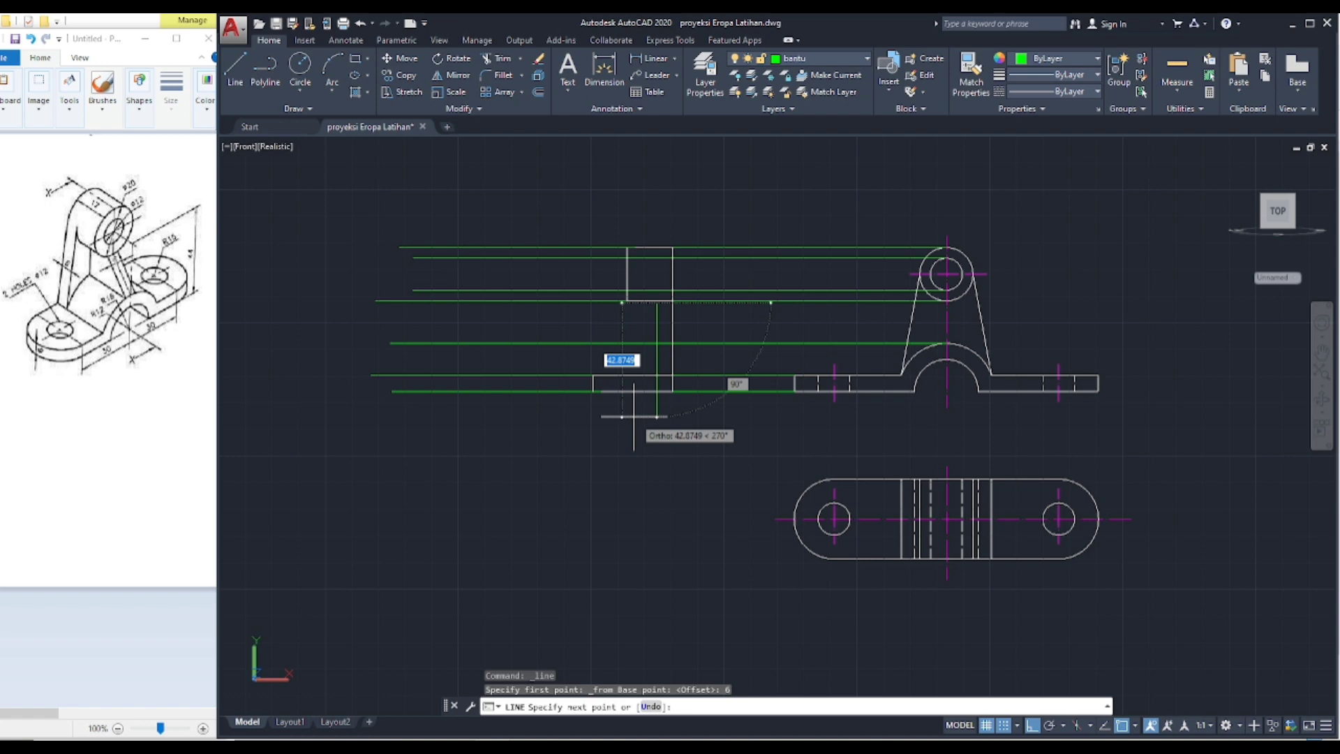
left_click(634, 417)
key("Return")
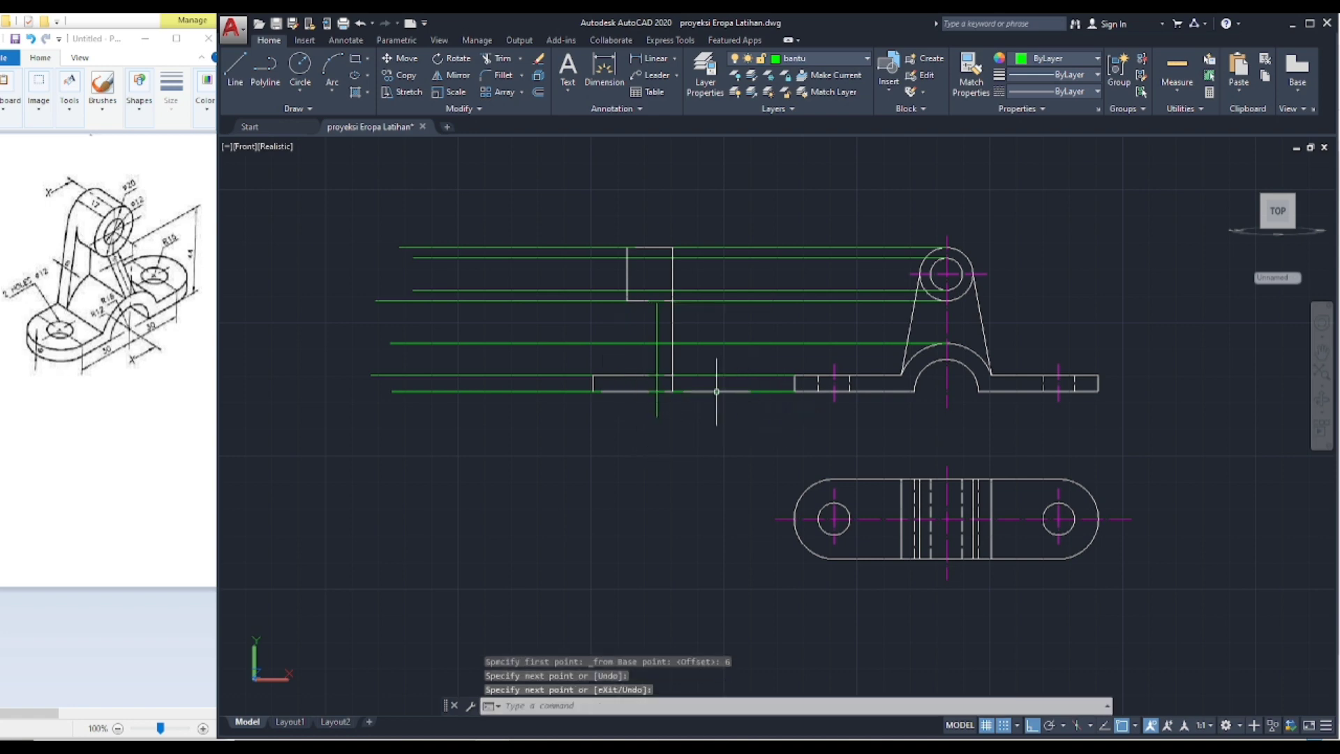
Step: Assign the side view's inner web line to the Benda layer
left_click(657, 323)
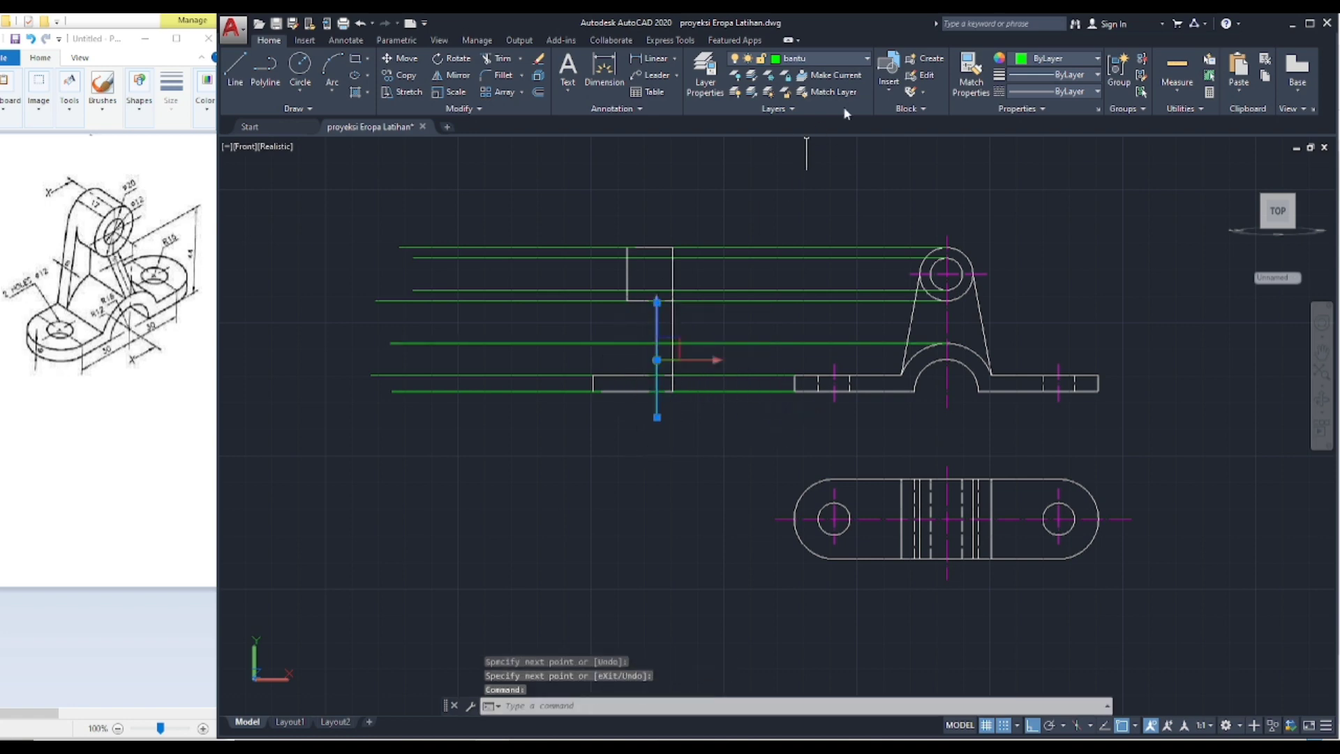
left_click(868, 62)
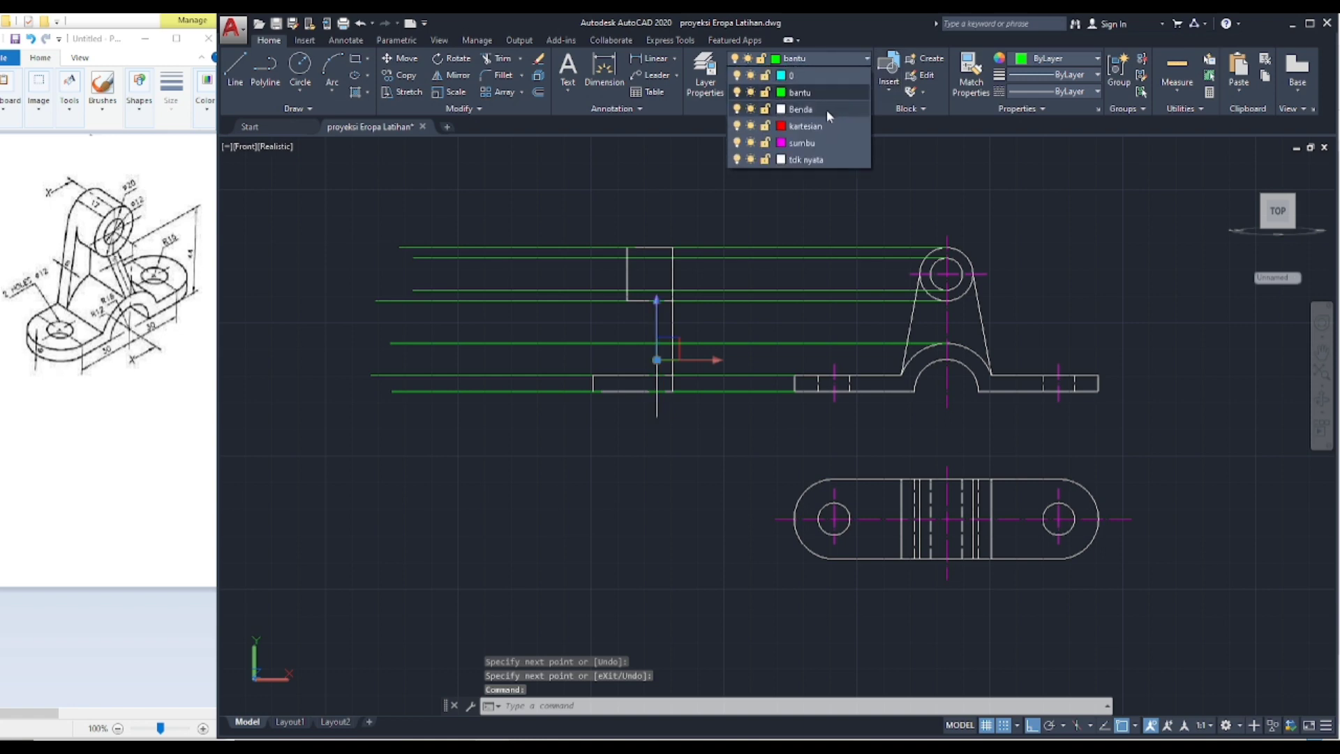
left_click(826, 111)
key("Escape")
key("Escape")
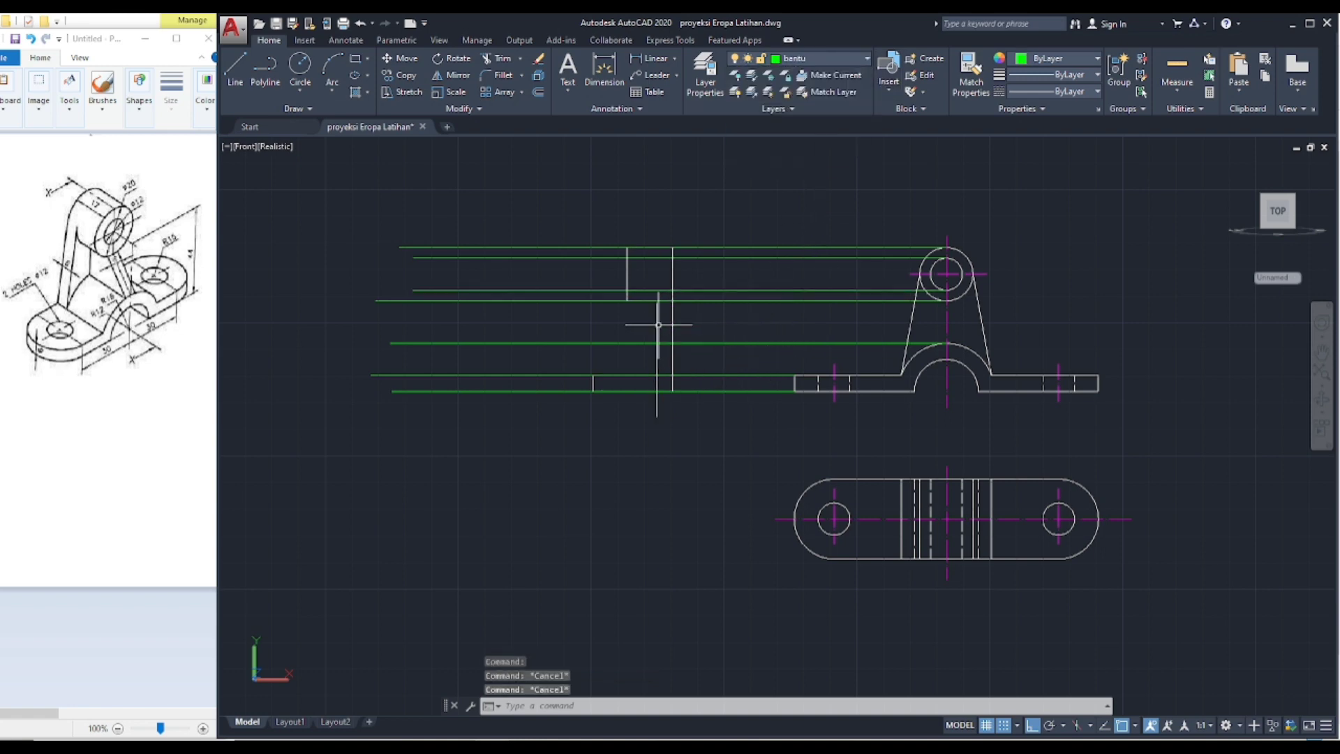
Step: Move the inner web line up so its upper end meets the boss's lower edge
left_click(403, 59)
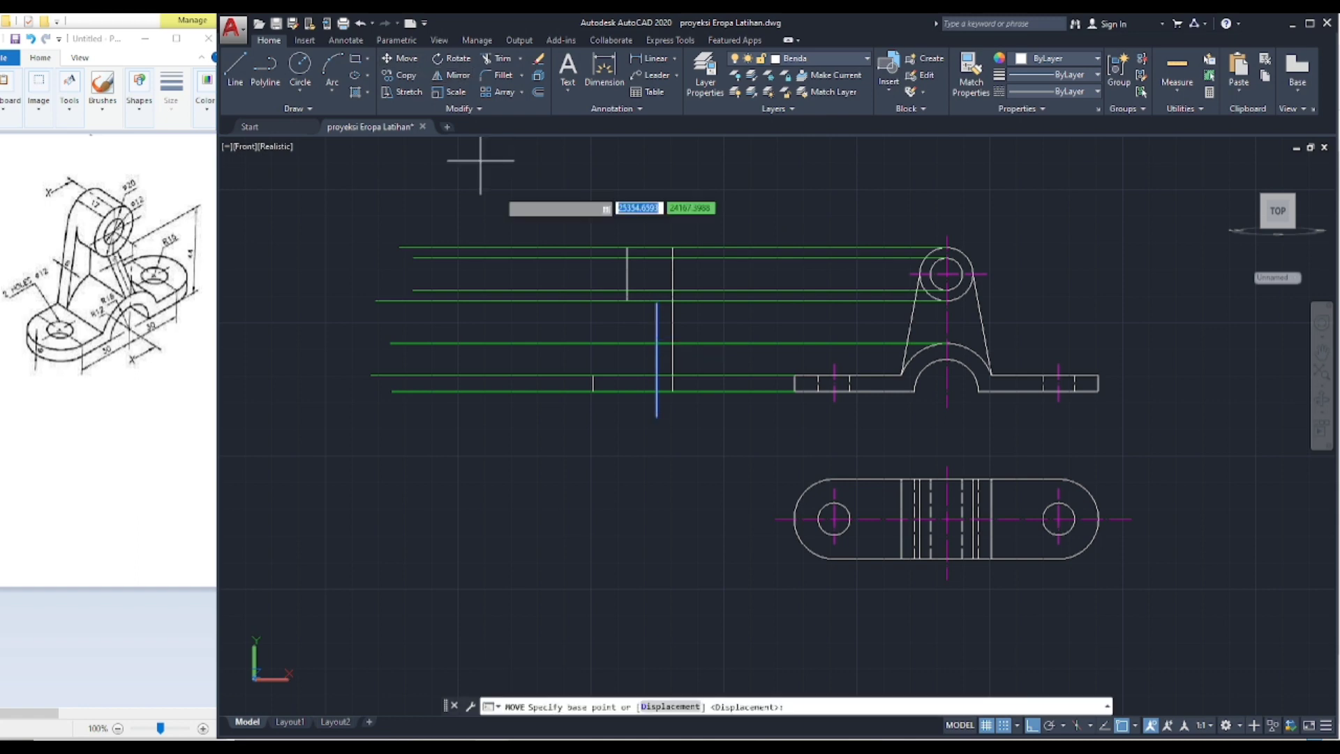
left_click(657, 301)
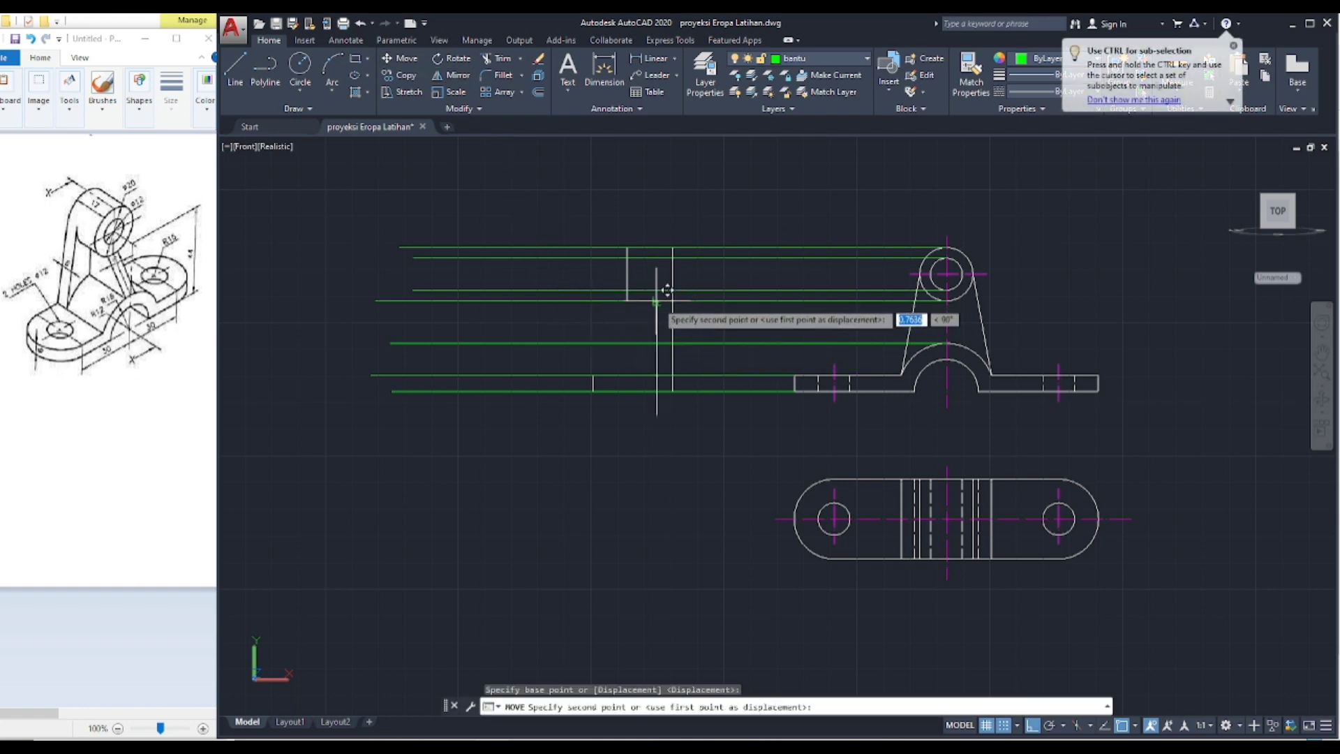
left_click(659, 284)
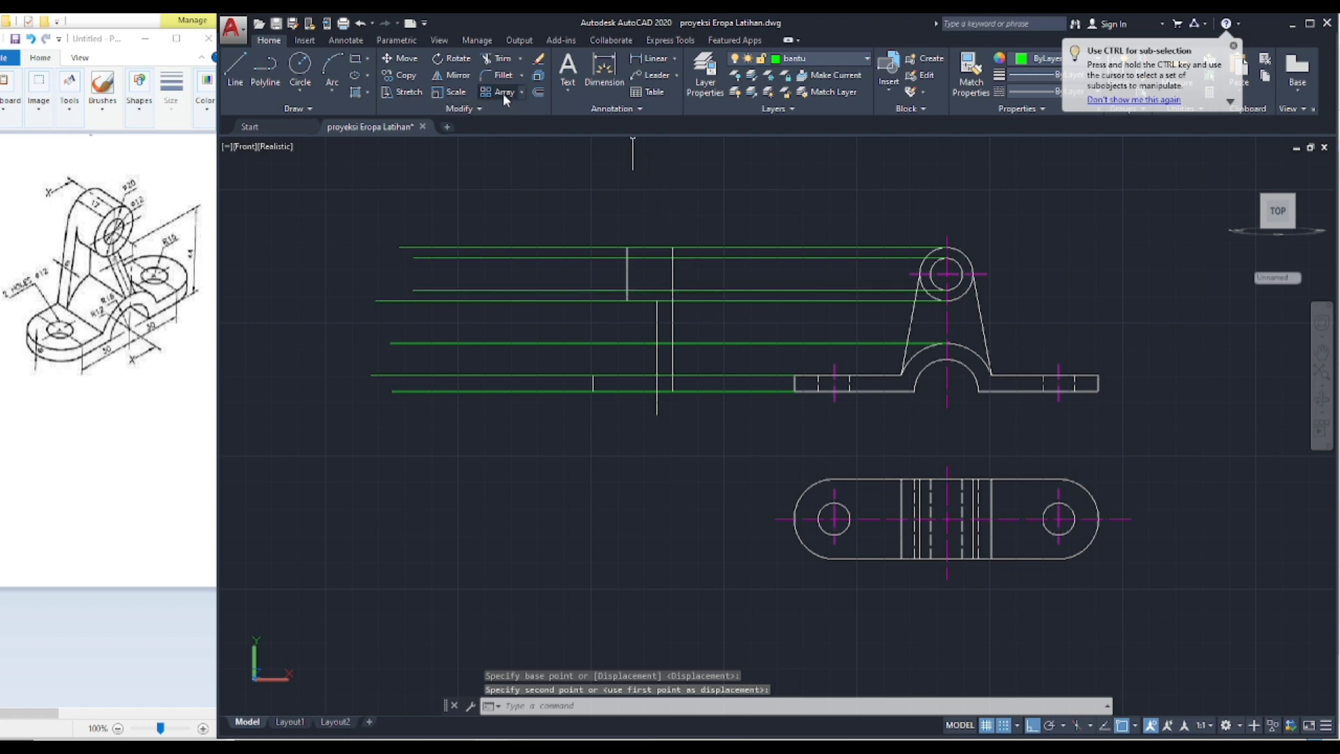
Step: Trim the inner web line below the top edge of the side view's base plate
left_click(500, 61)
key("Return")
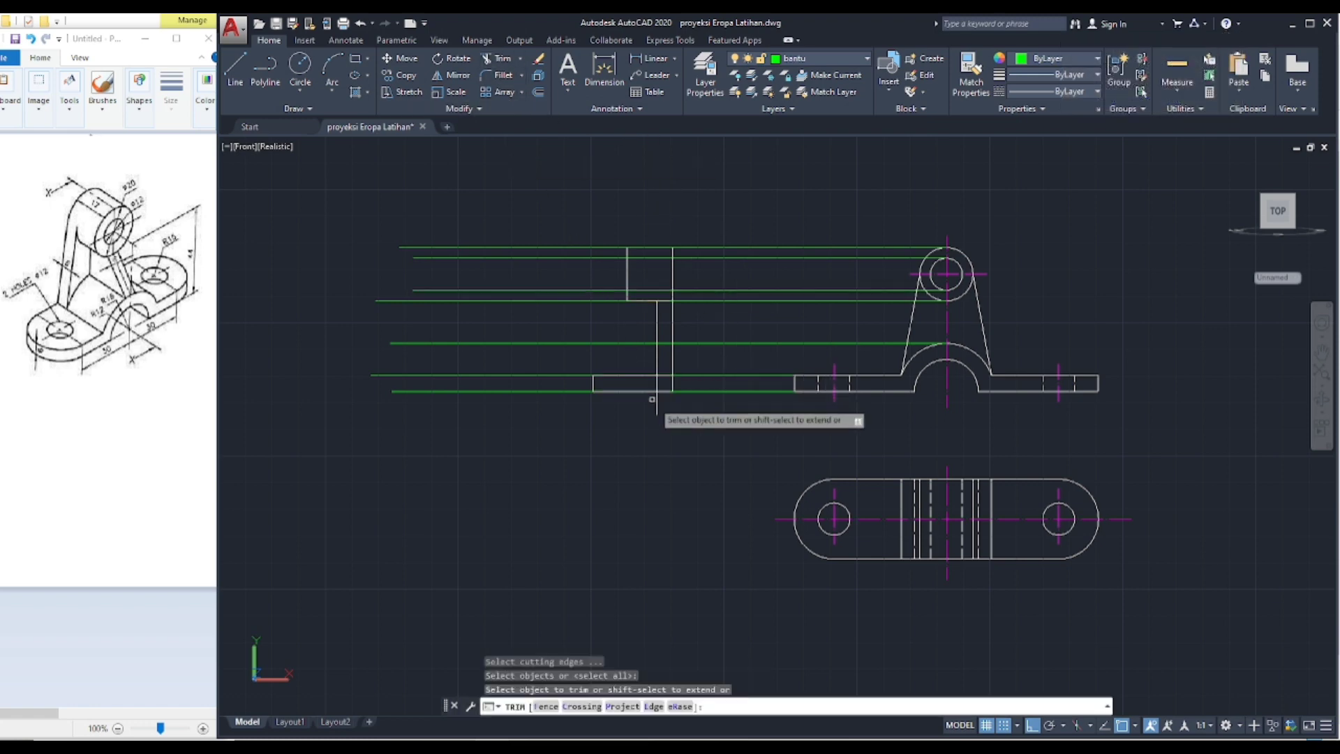
left_click(656, 399)
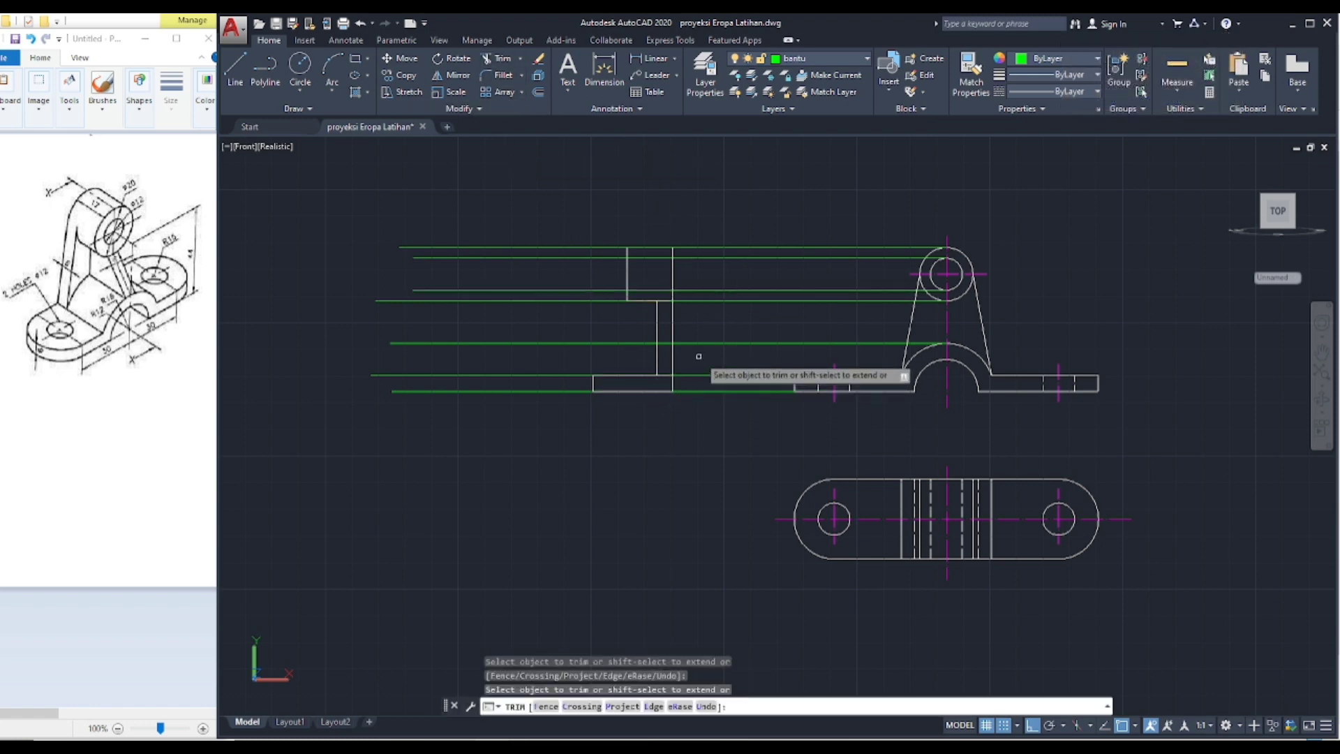
right_click(711, 322)
left_click(742, 333)
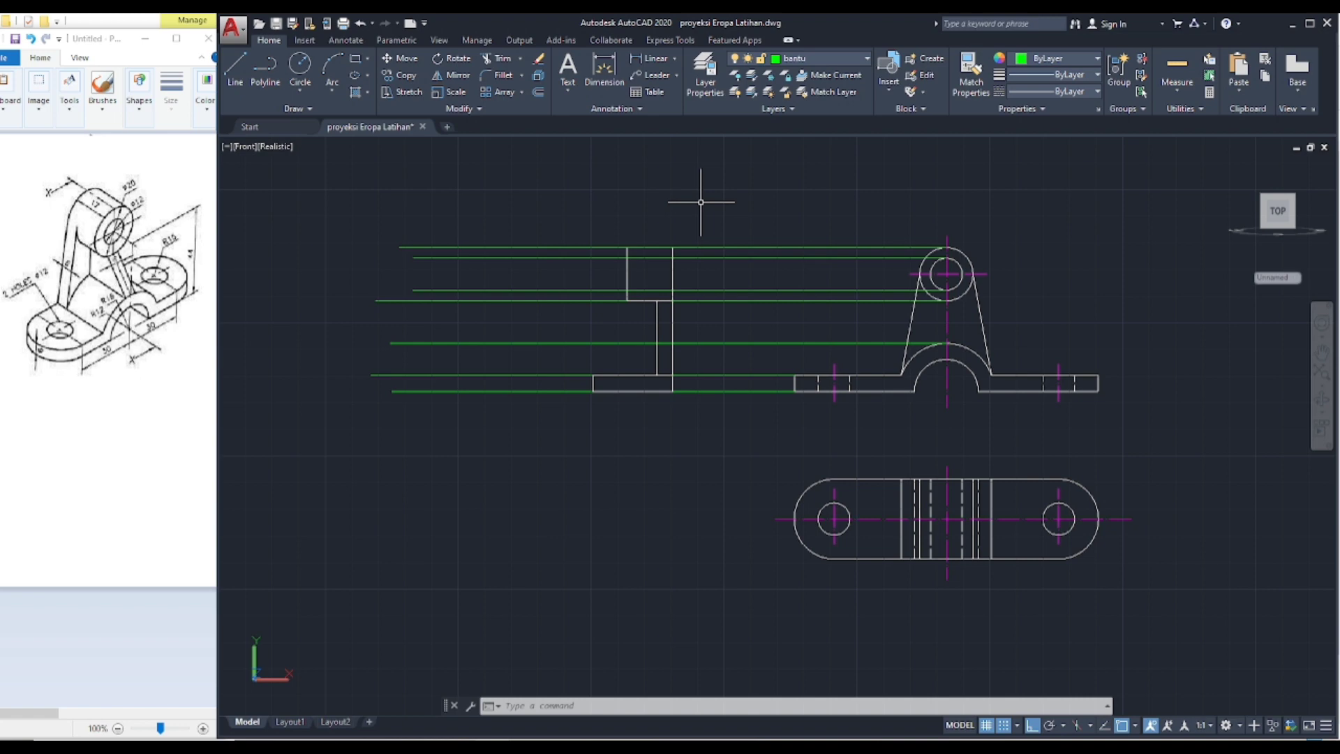
Step: Draw the side view's arch outline from the base plate's upper front corner up to the arc-top projection line and across to the web
left_click(235, 70)
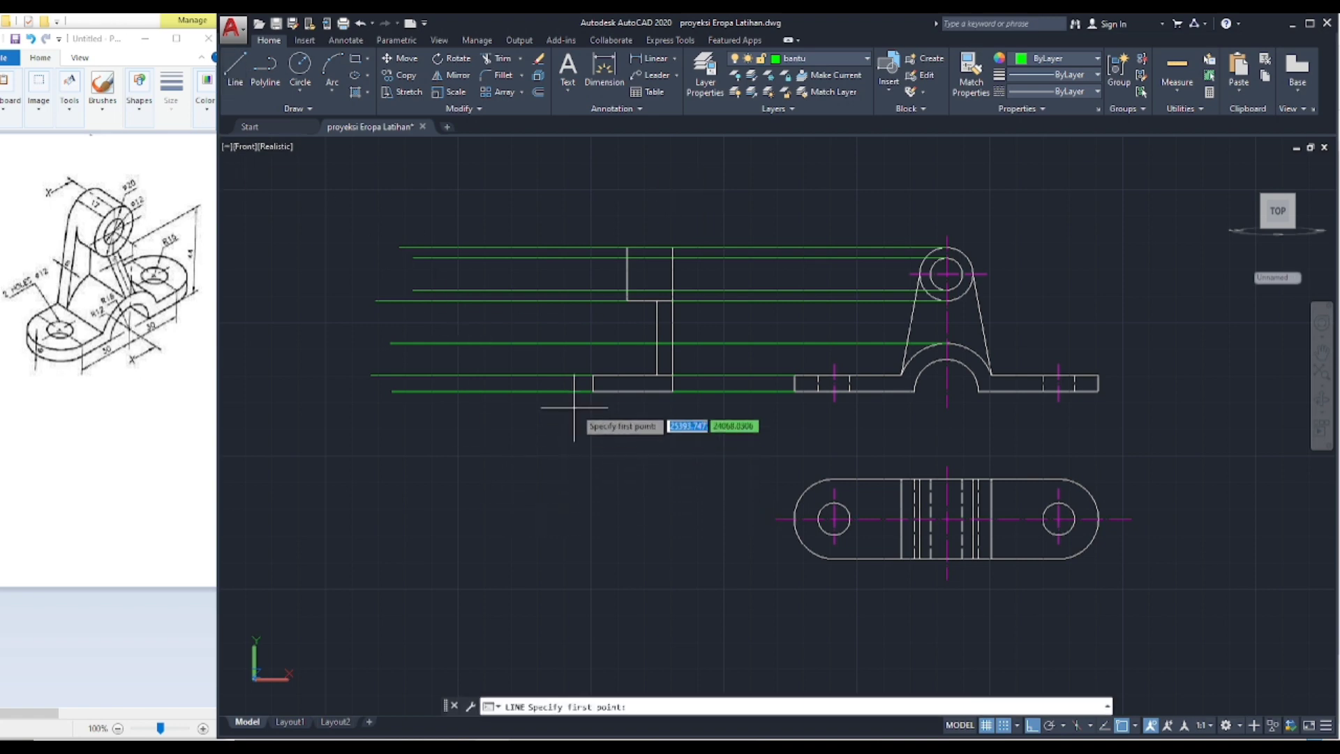
left_click(592, 374)
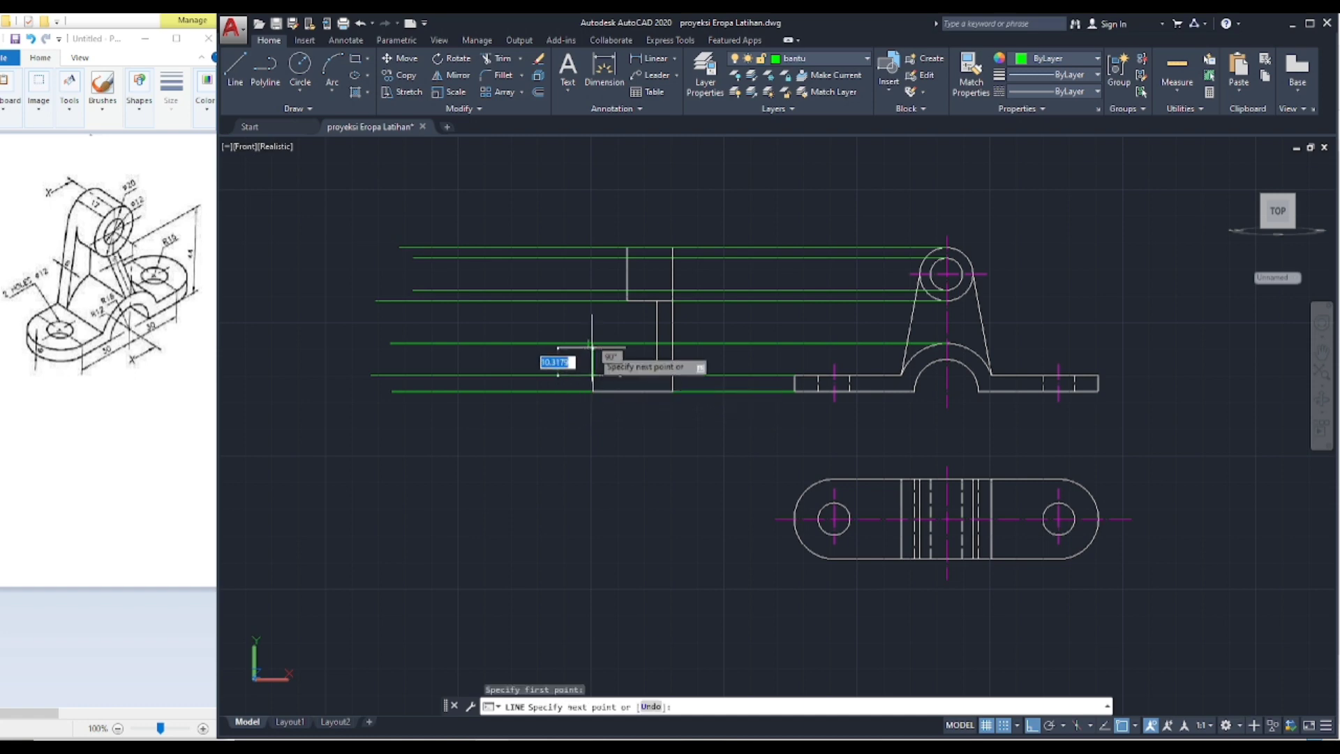
left_click(657, 344)
key("Return")
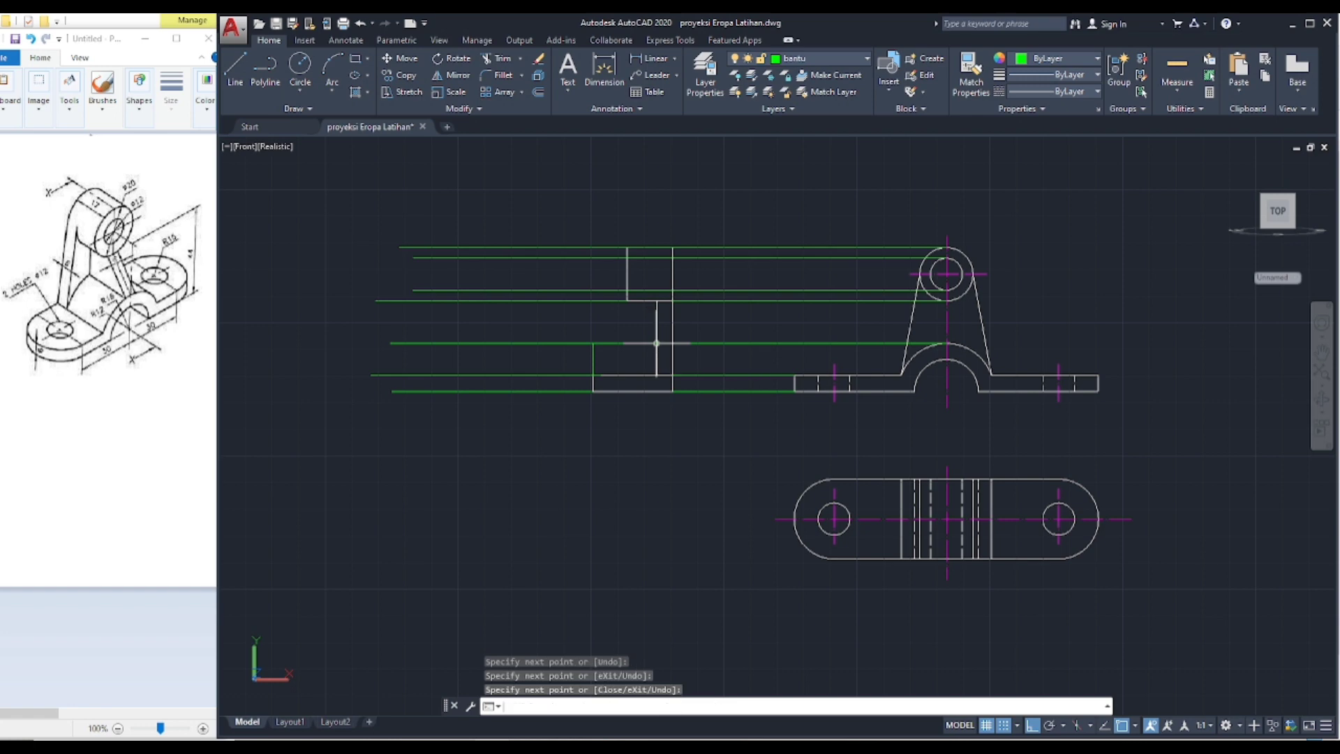
key("Return")
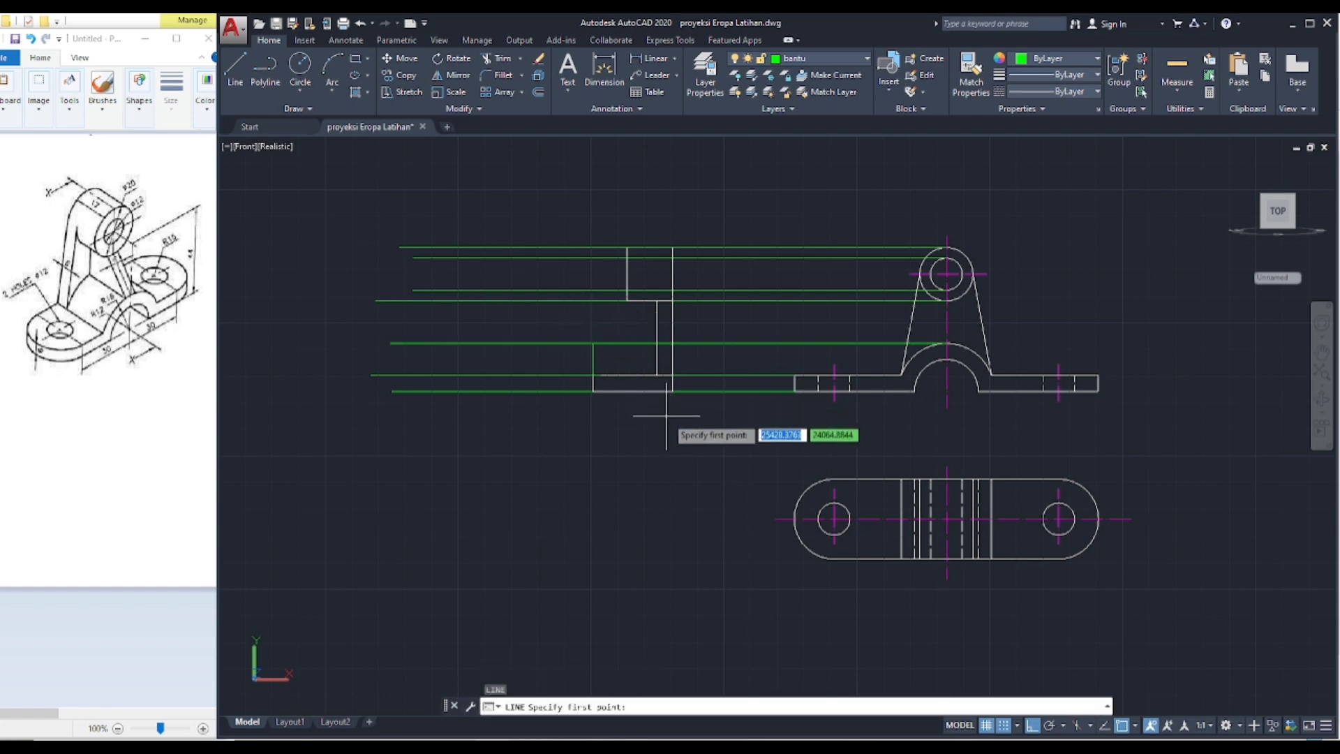
key("Escape")
key("Escape")
Step: Assign the side view's arch outline and base plate lines to the Benda layer
left_click(555, 329)
left_click(682, 417)
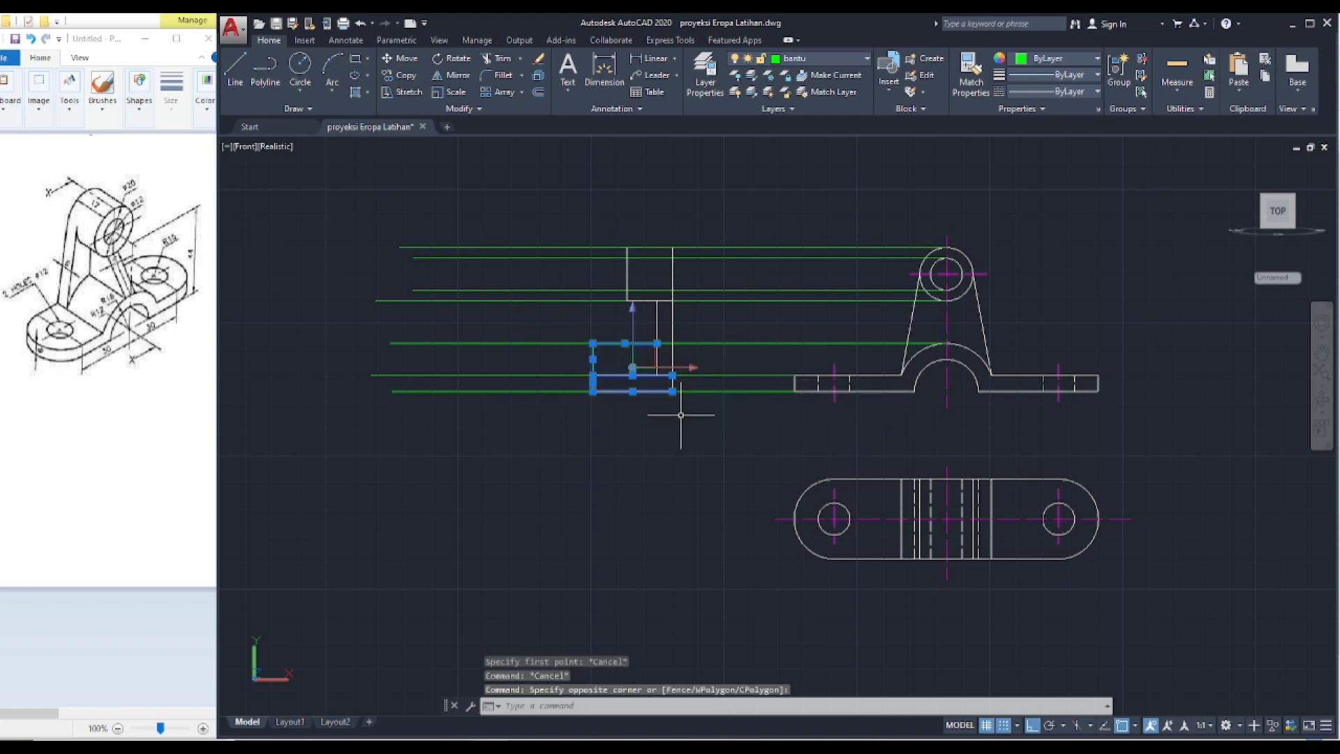
left_click(863, 60)
left_click(803, 100)
key("Escape")
key("Escape")
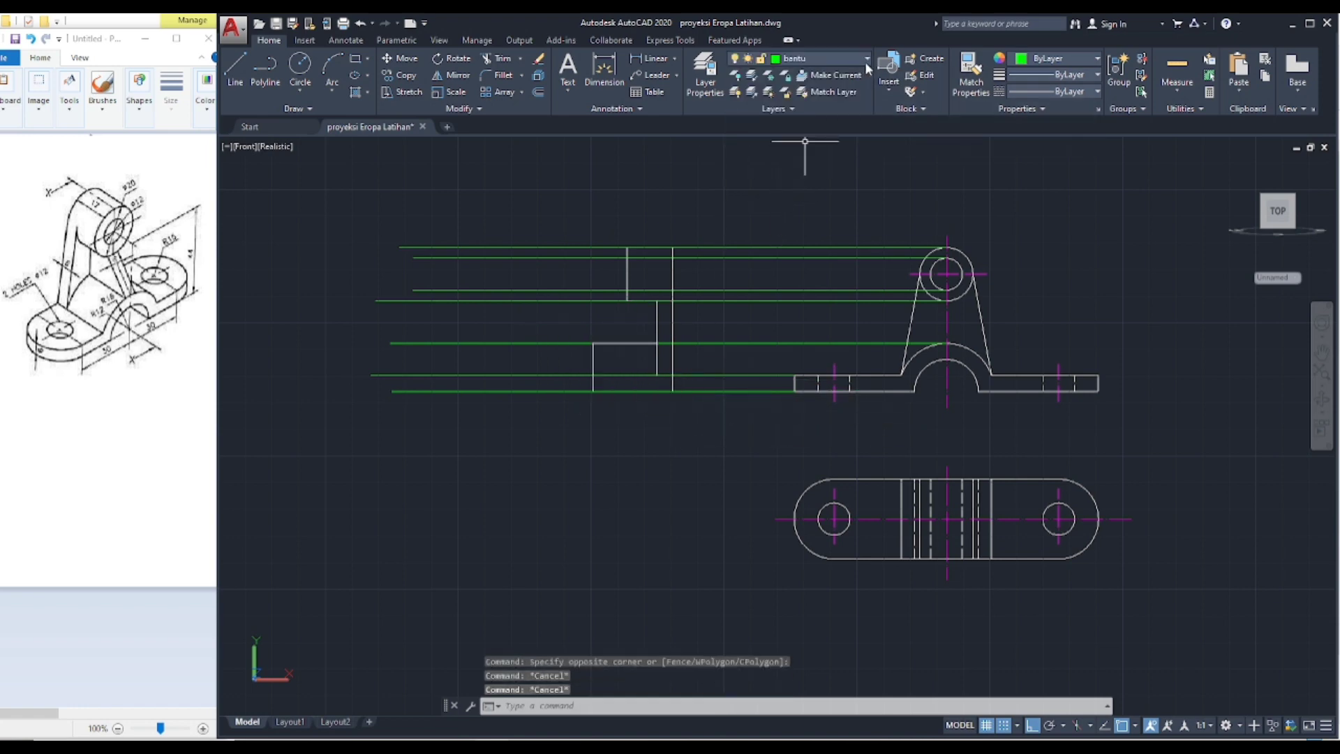
Step: Make Benda the current layer and assign the side view's base plate lines to it again
left_click(868, 60)
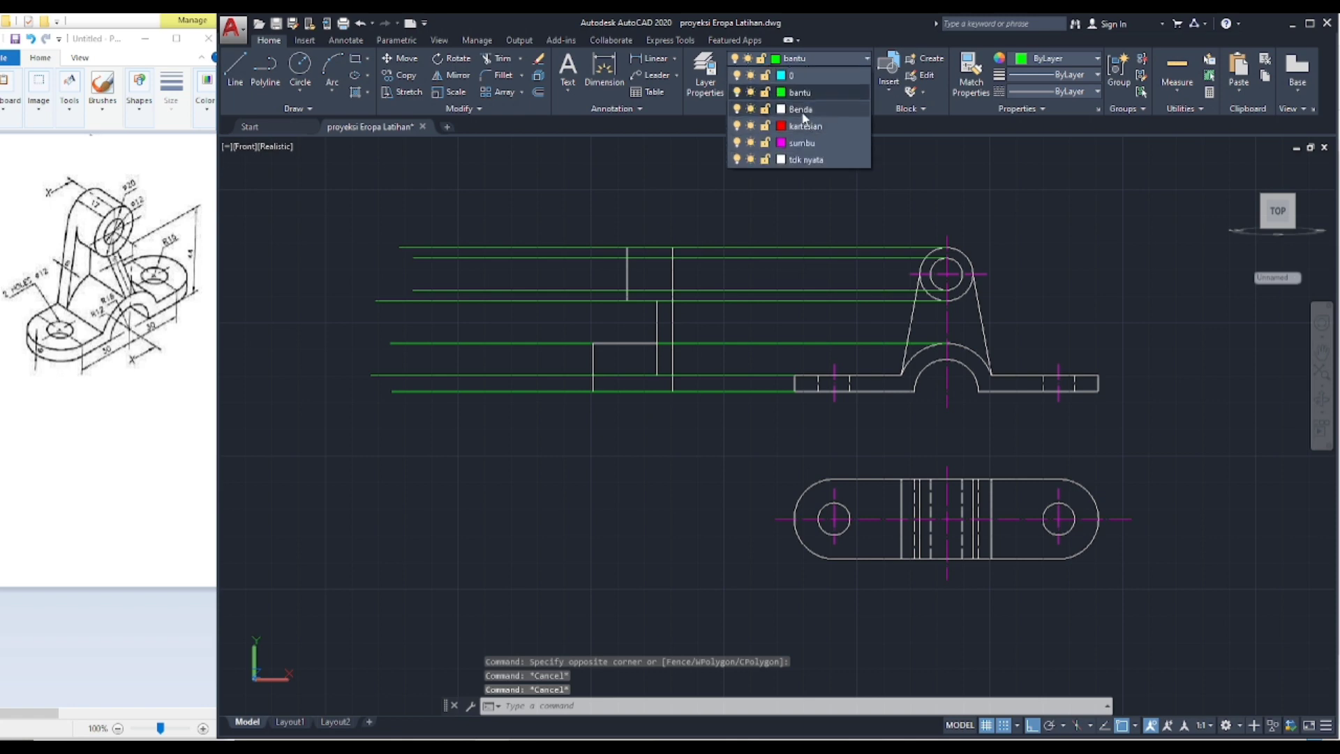
left_click(801, 110)
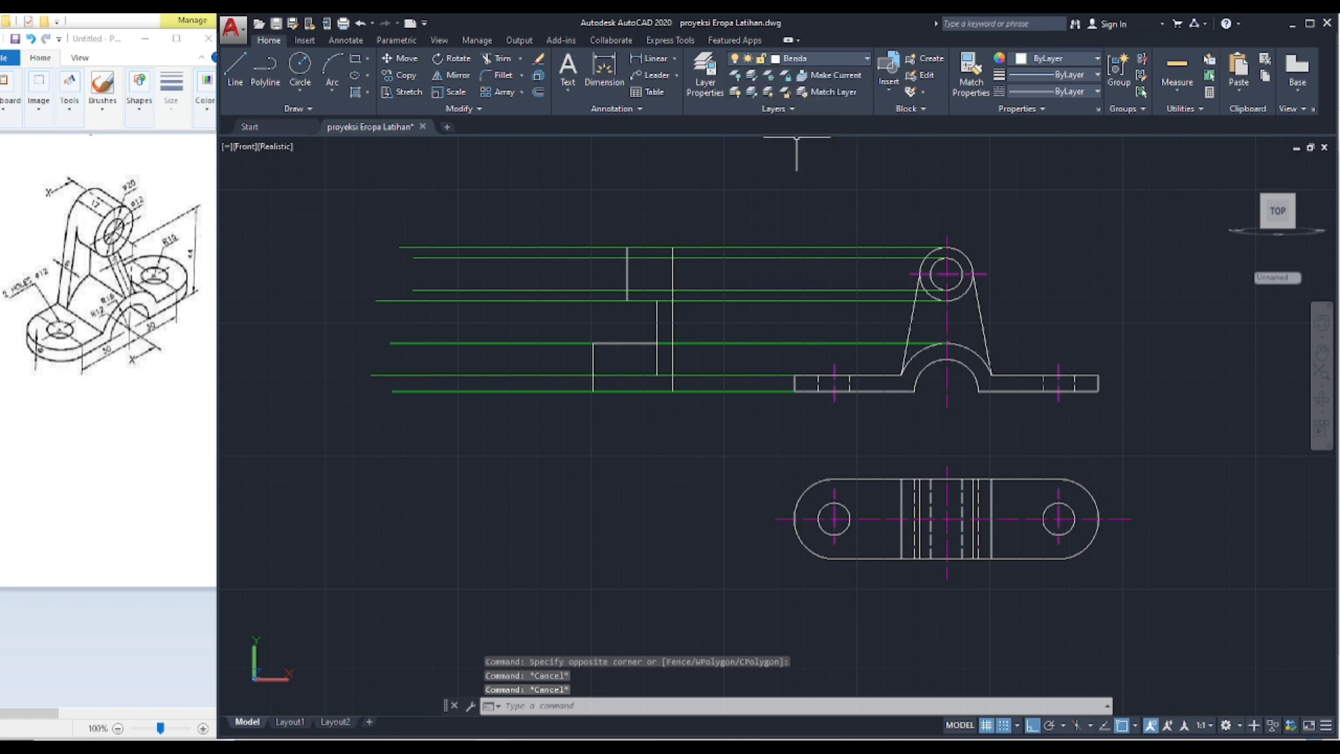
left_click(561, 365)
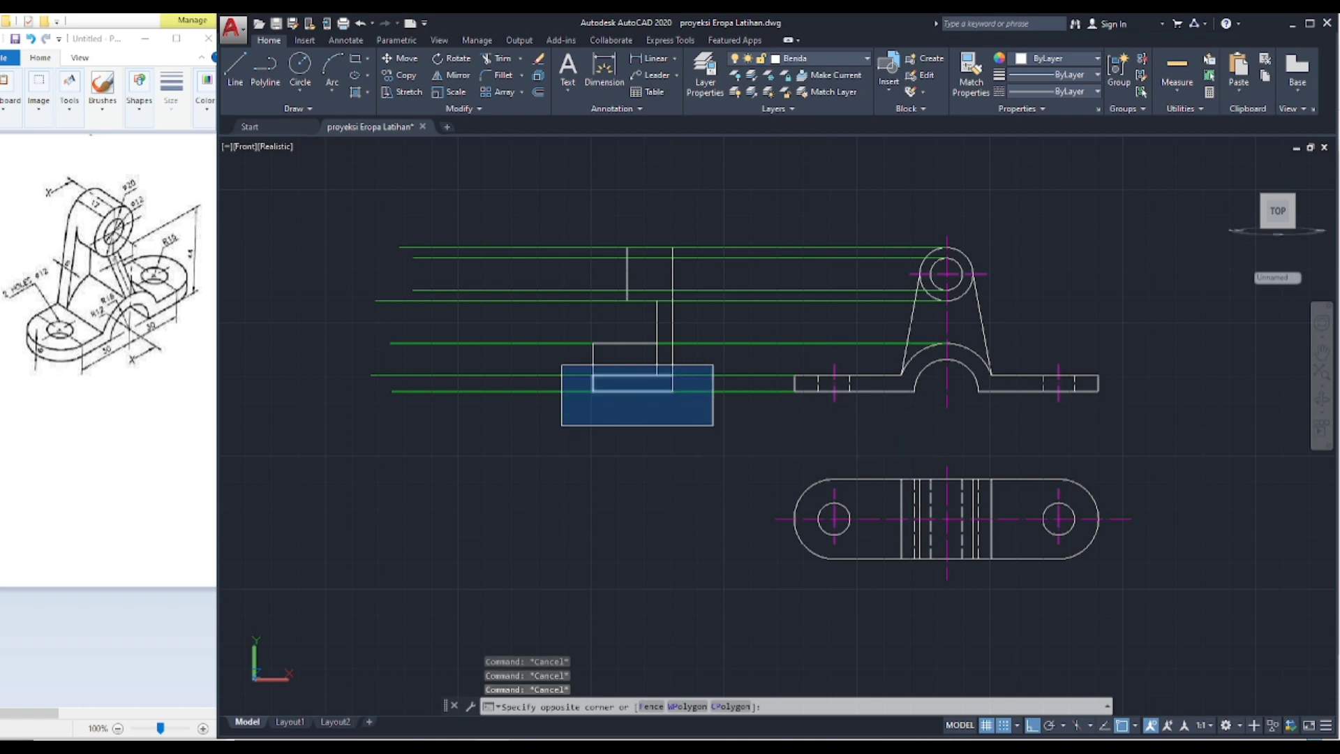
left_click(714, 425)
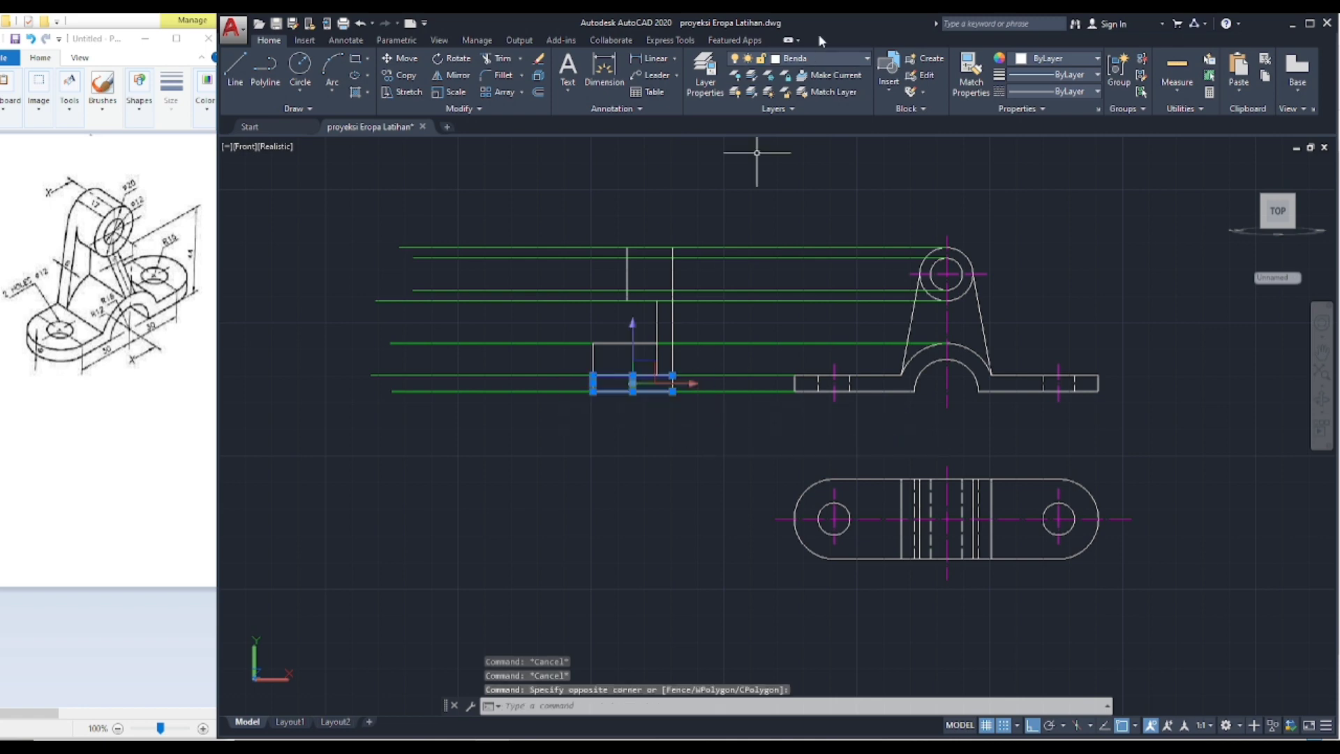
left_click(867, 58)
left_click(823, 102)
key("Escape")
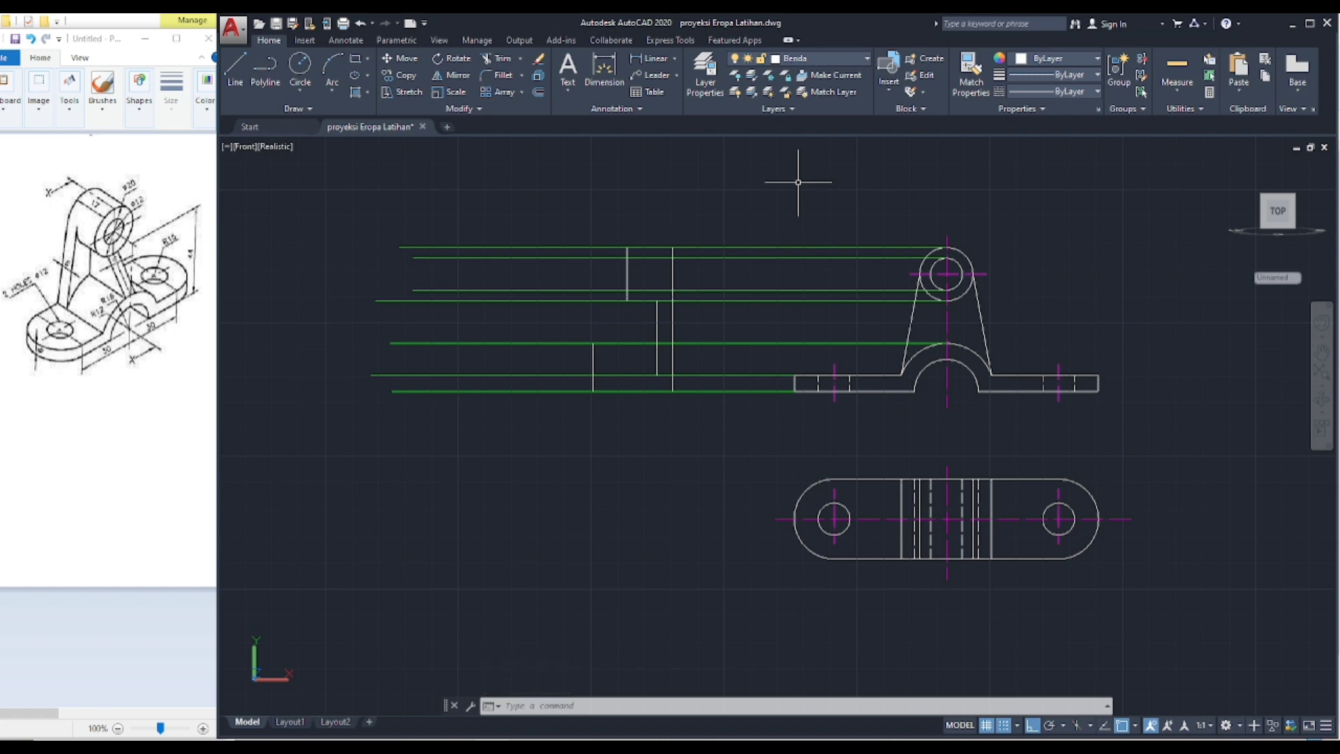
Step: On the tdk nyata layer, draw the boss hole's upper and lower hidden edges across the side view's boss along the projection lines
left_click(866, 58)
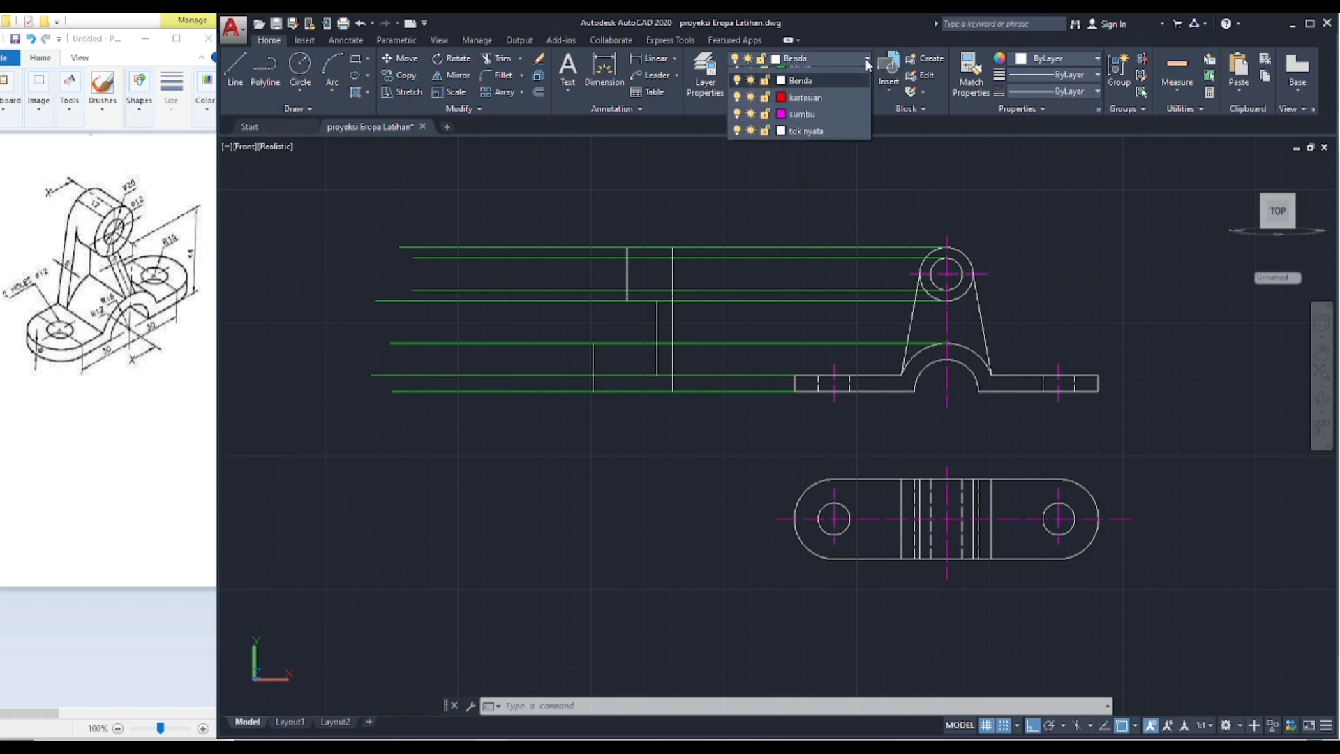
left_click(806, 159)
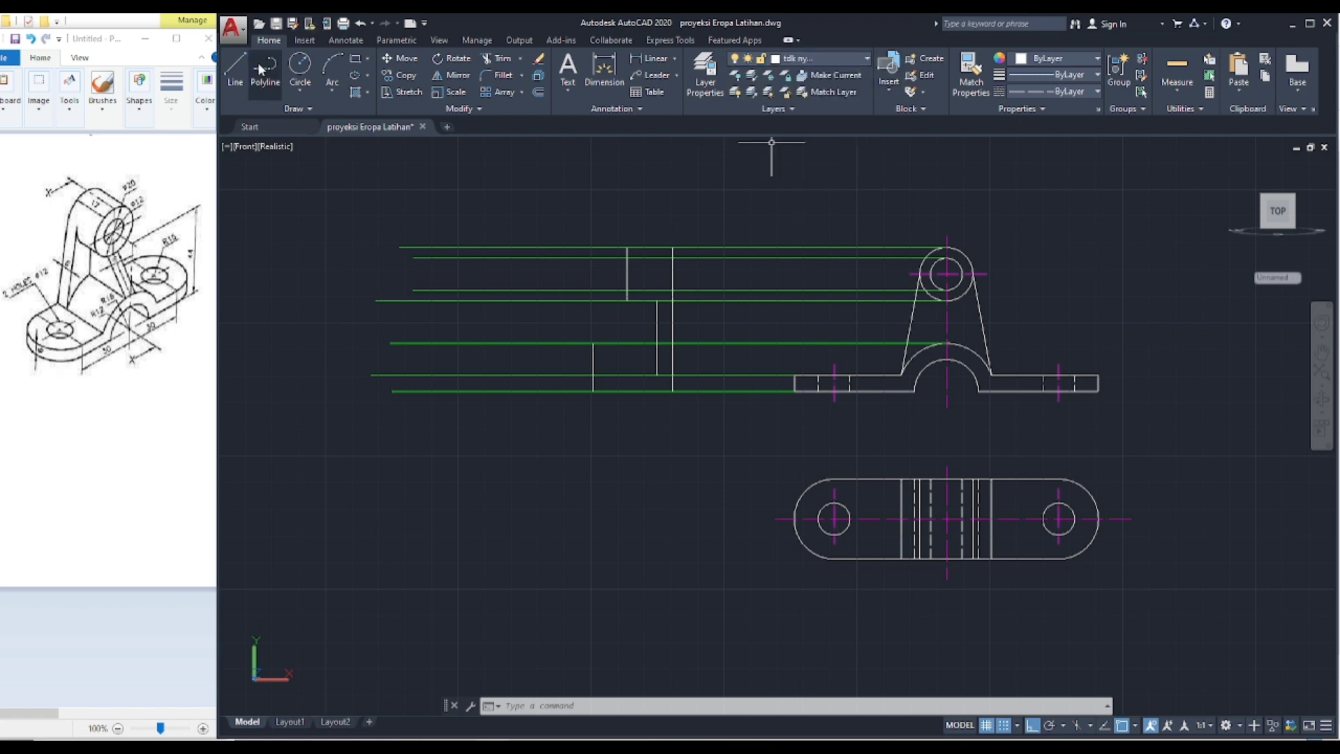
left_click(240, 62)
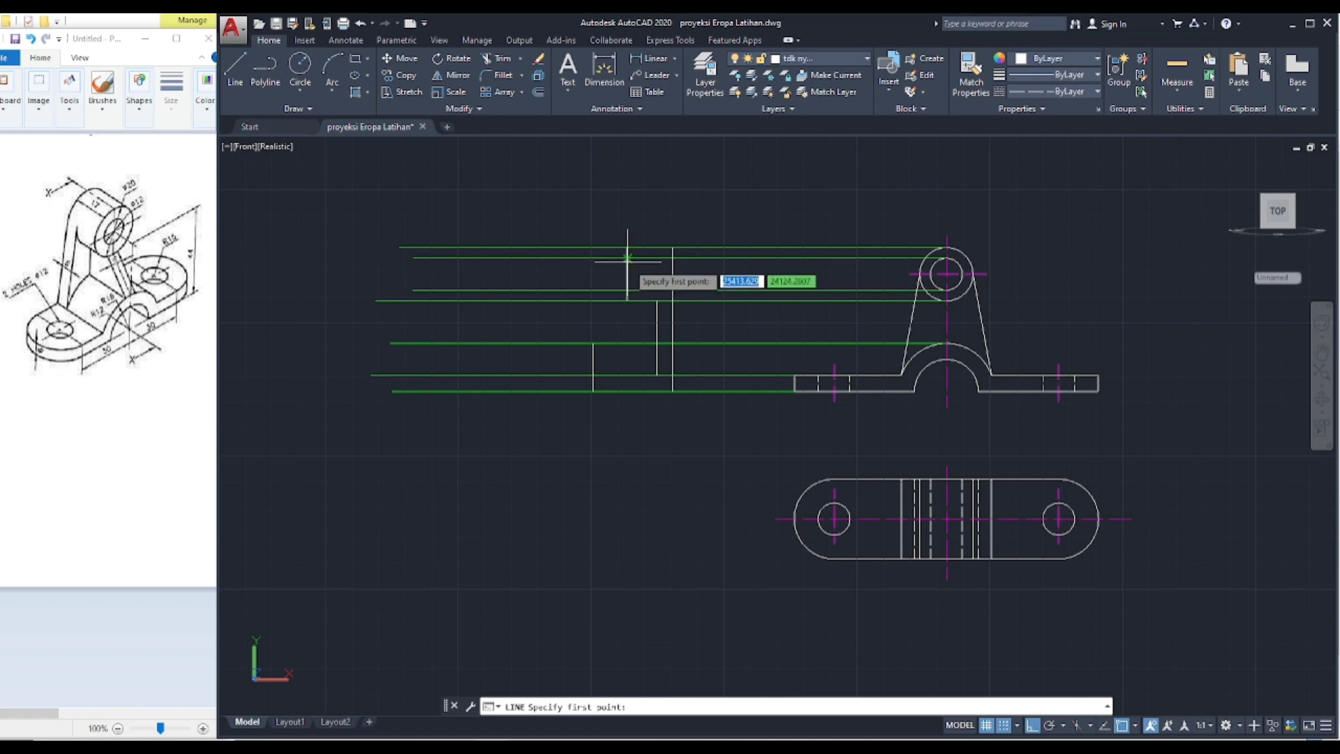
left_click(627, 260)
left_click(672, 258)
key("Return")
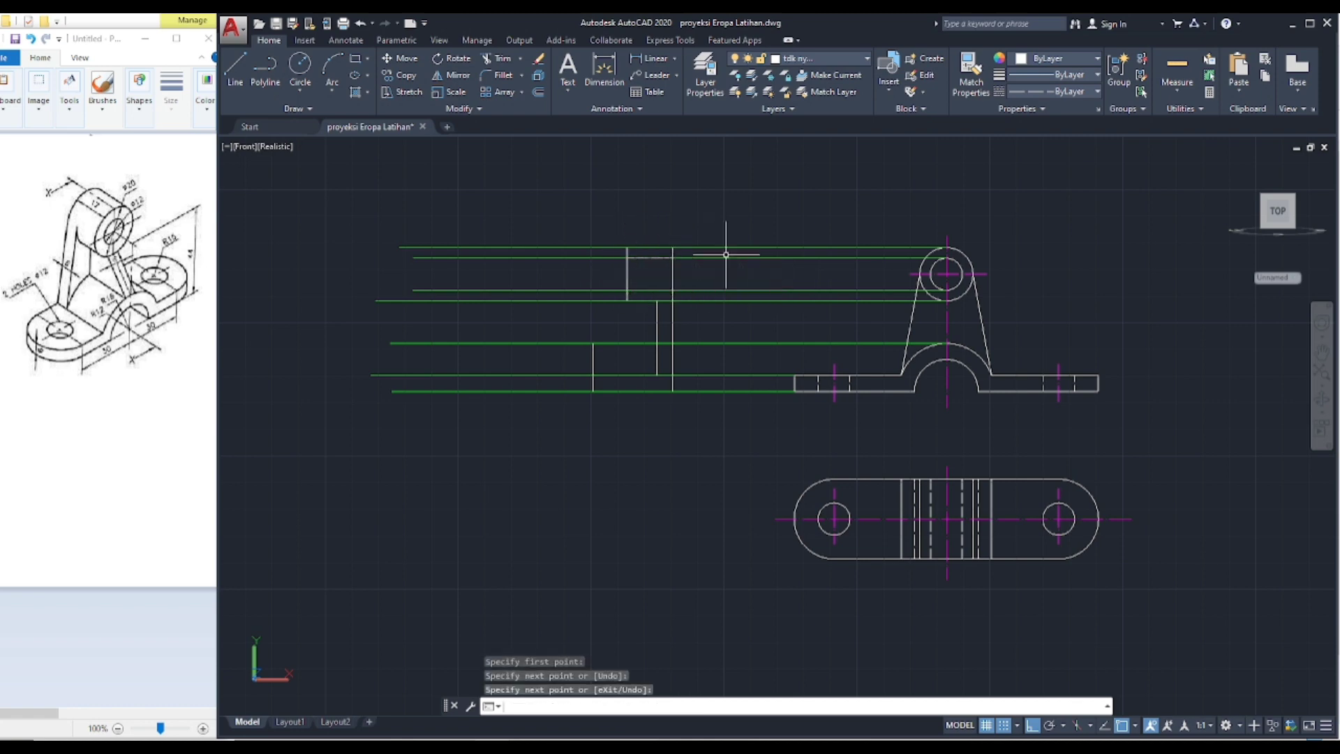
key("Return")
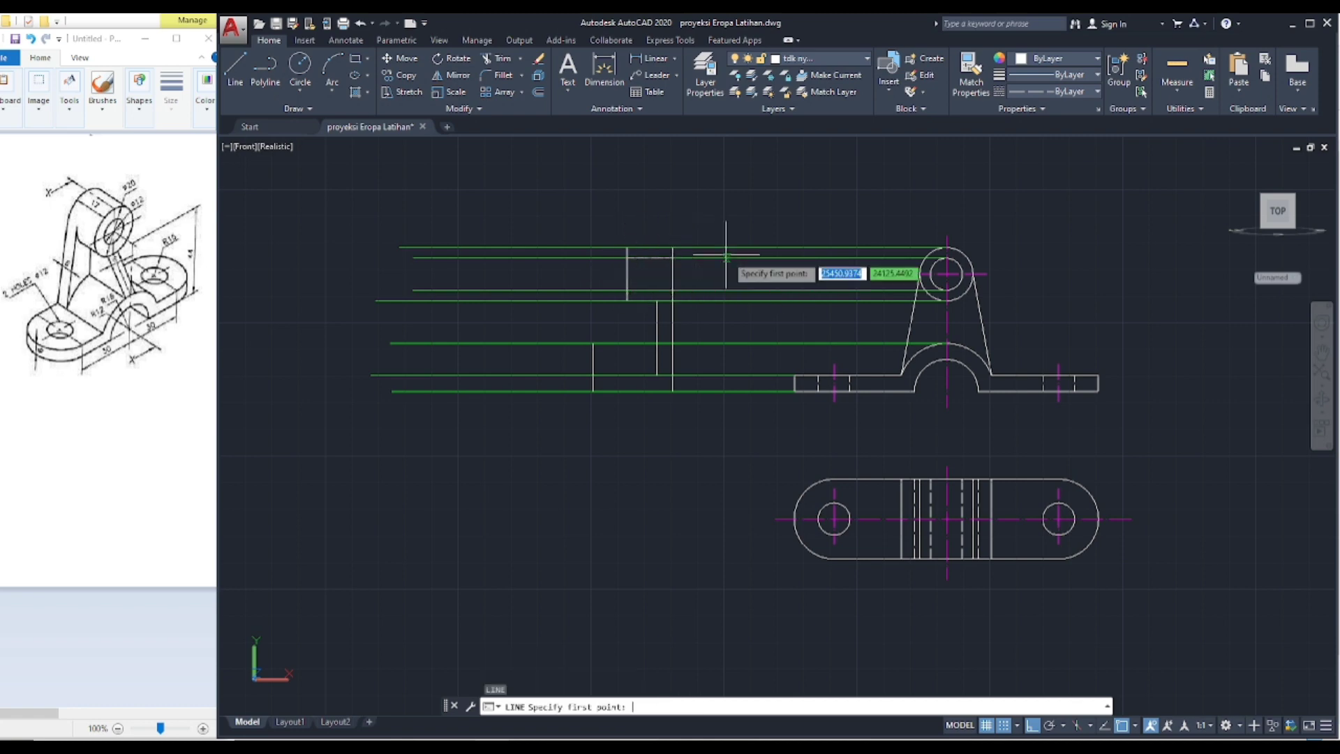
left_click(627, 290)
left_click(673, 290)
key("Return")
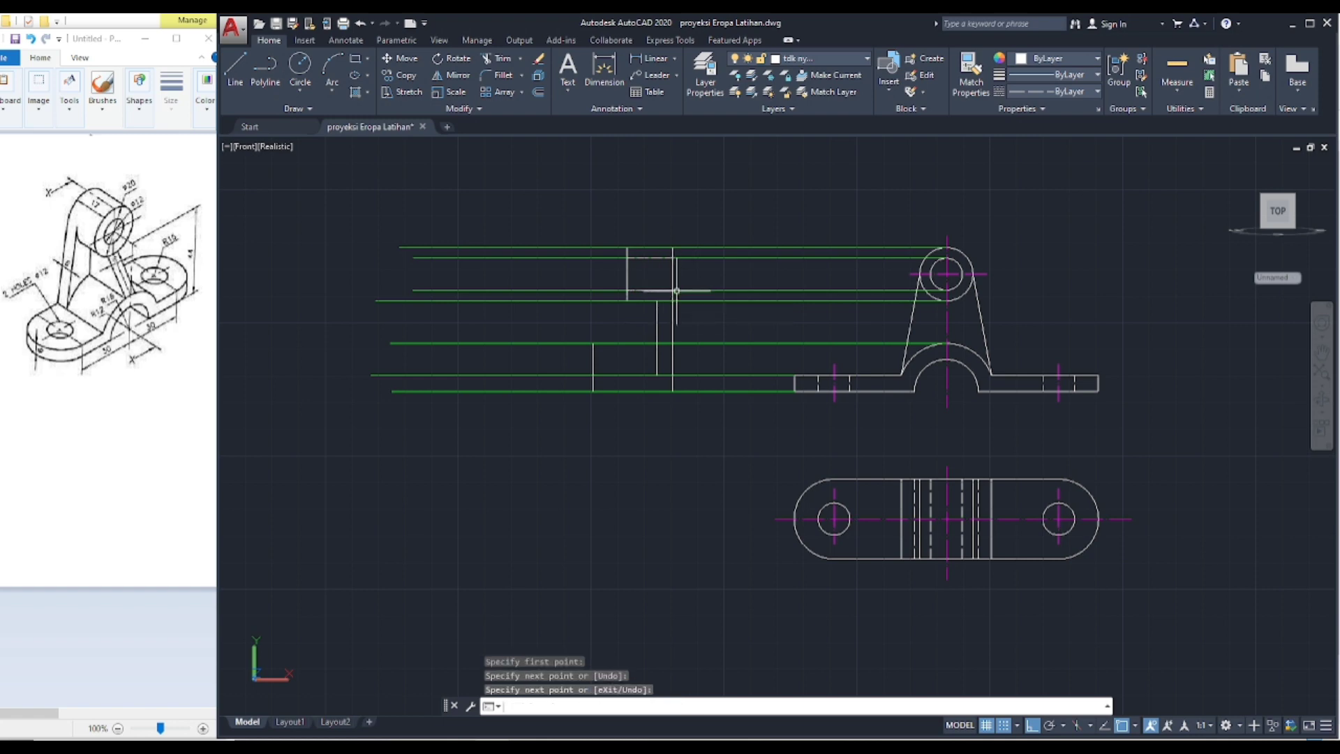
Step: On the bantu layer, draw a horizontal projection line from the top of the front view's inner arch across the side view
key("Return")
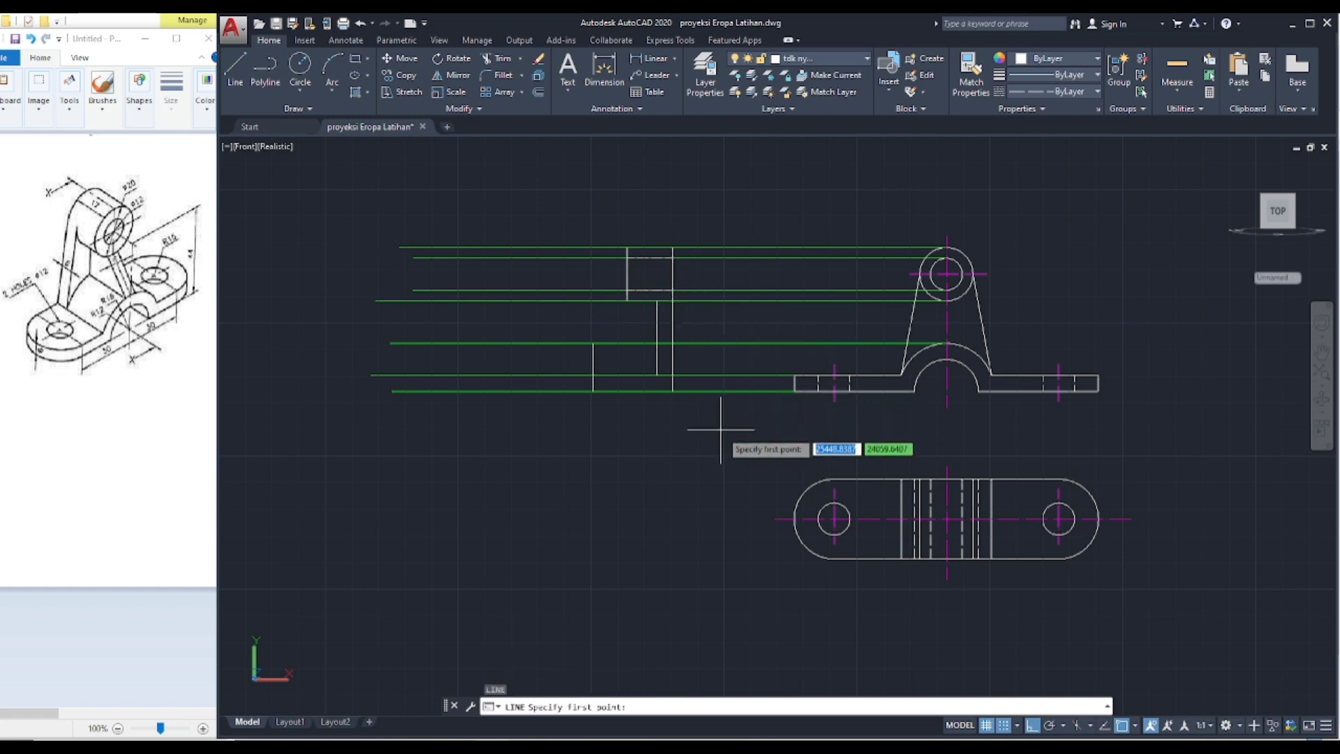
left_click(866, 57)
left_click(809, 93)
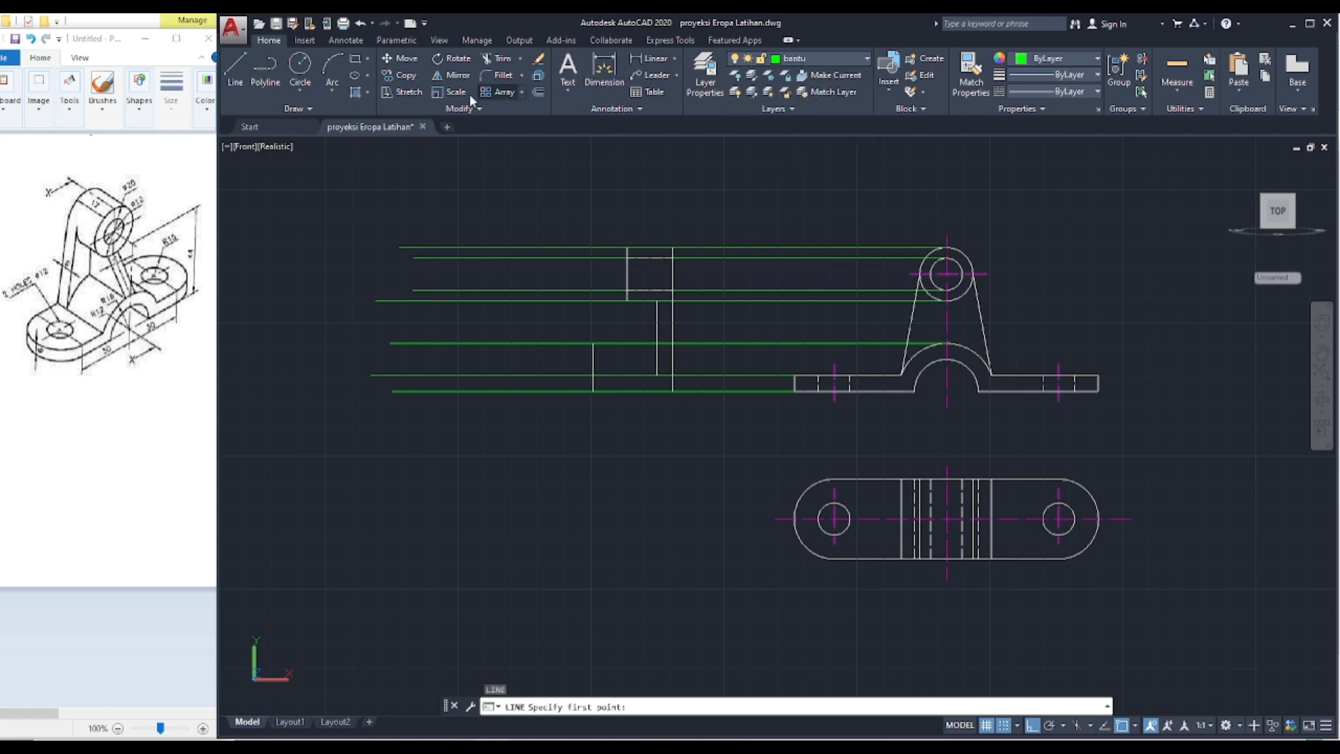
left_click(235, 70)
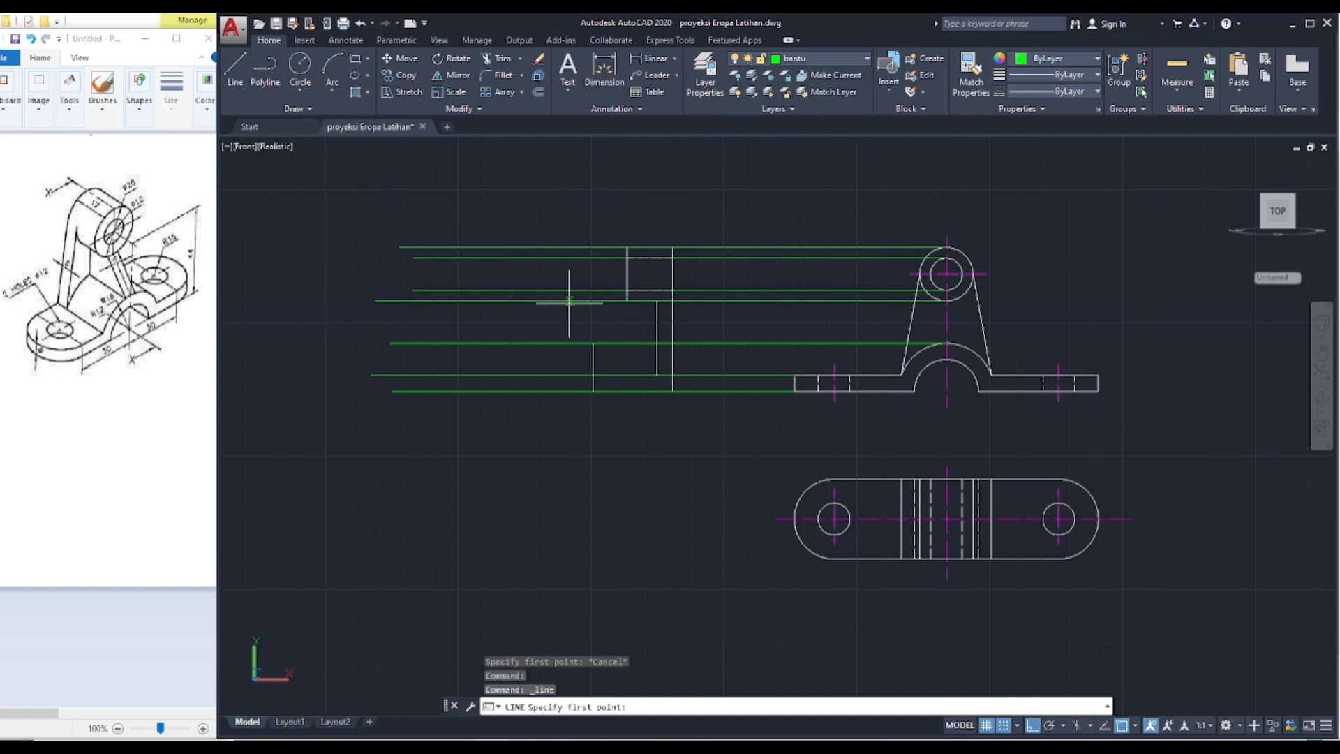
left_click(946, 392)
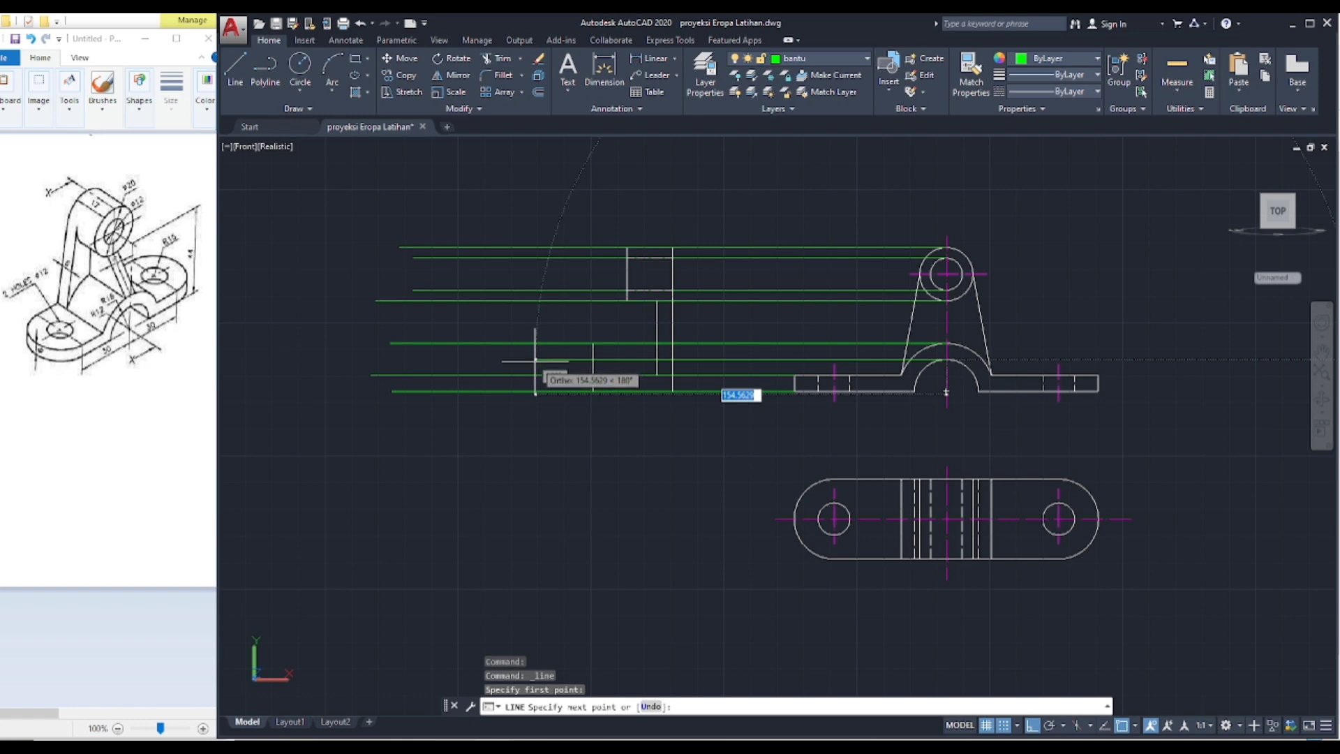
left_click(535, 362)
key("Return")
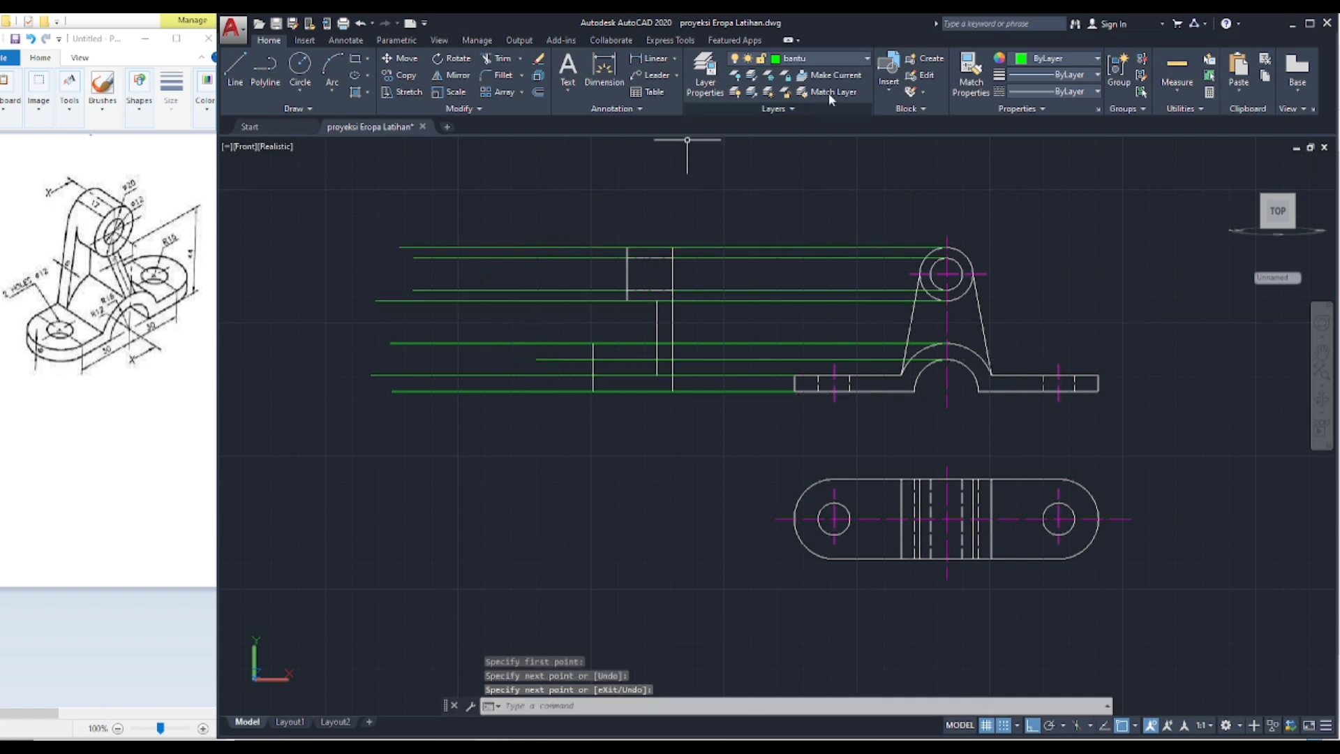
Step: On the tdk nyata layer, draw the inner arch's hidden edge across the side view from the front edge to the web's outer edge
left_click(867, 57)
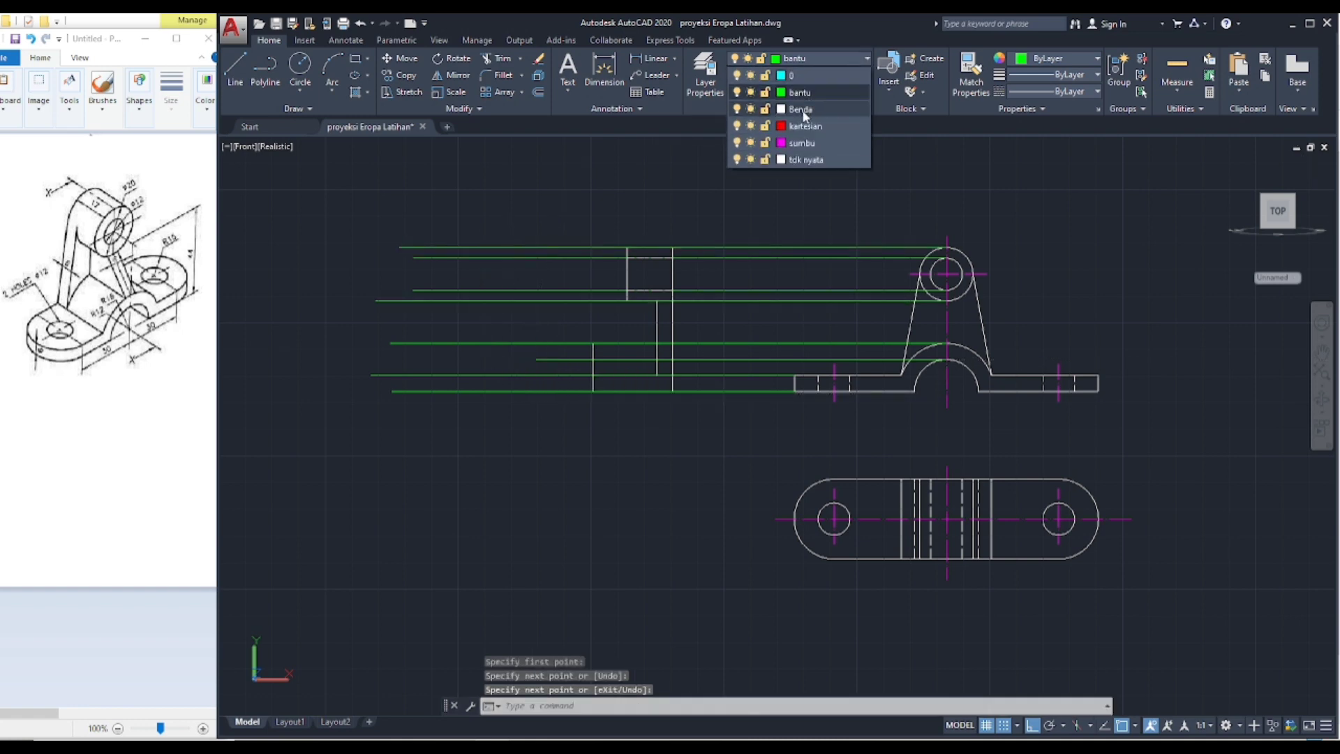
left_click(803, 153)
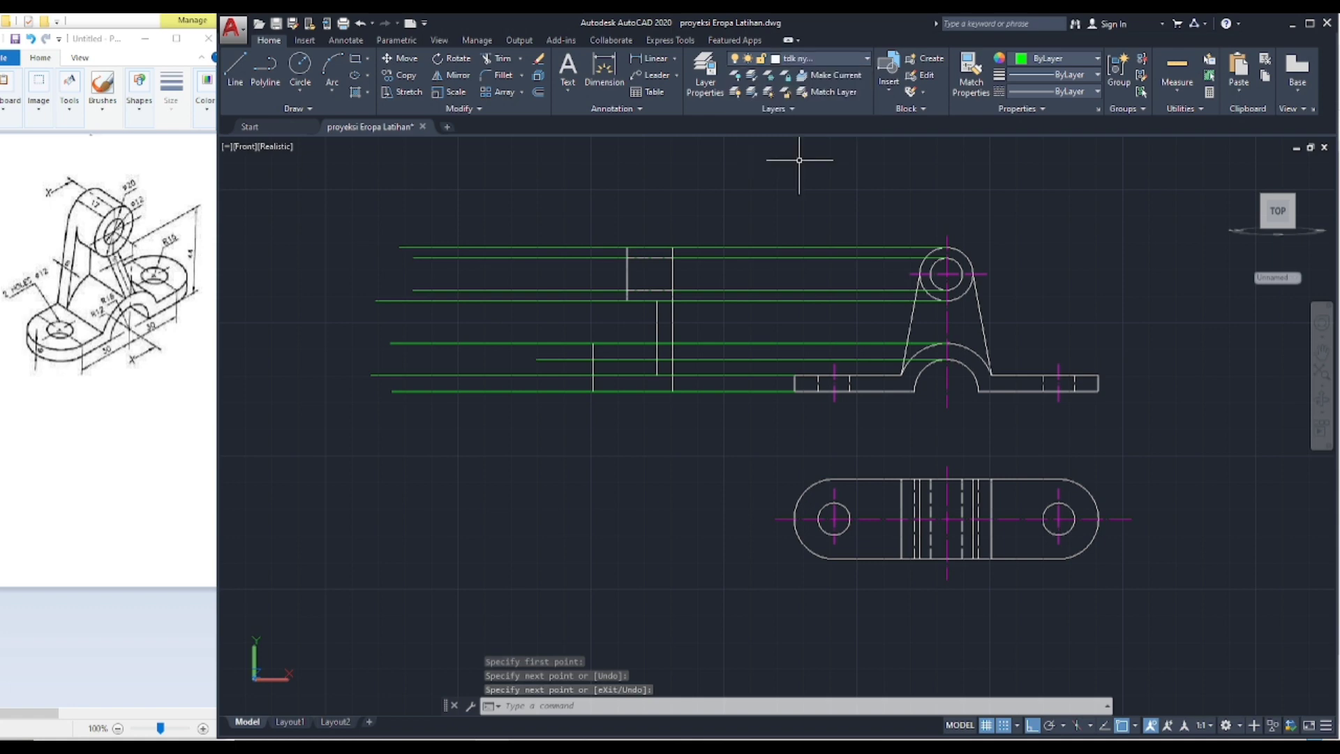
left_click(235, 70)
left_click(593, 391)
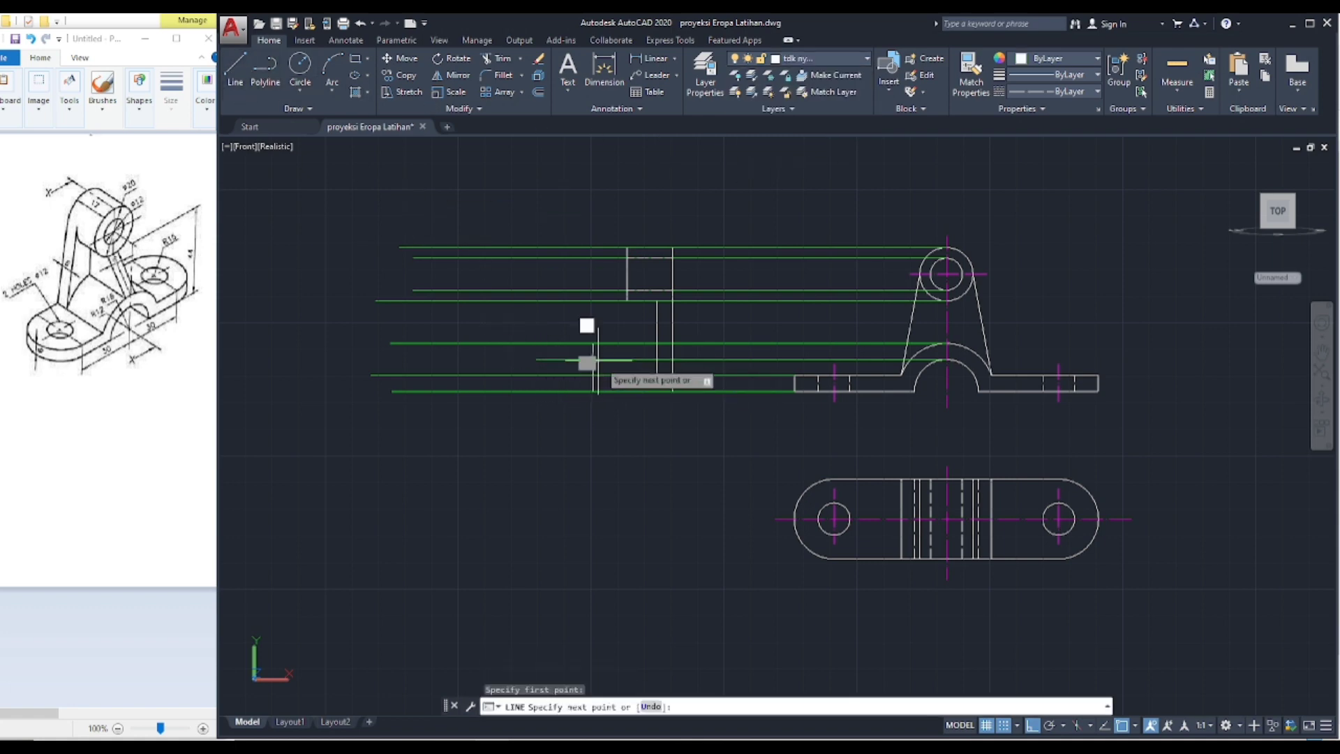
left_click(673, 359)
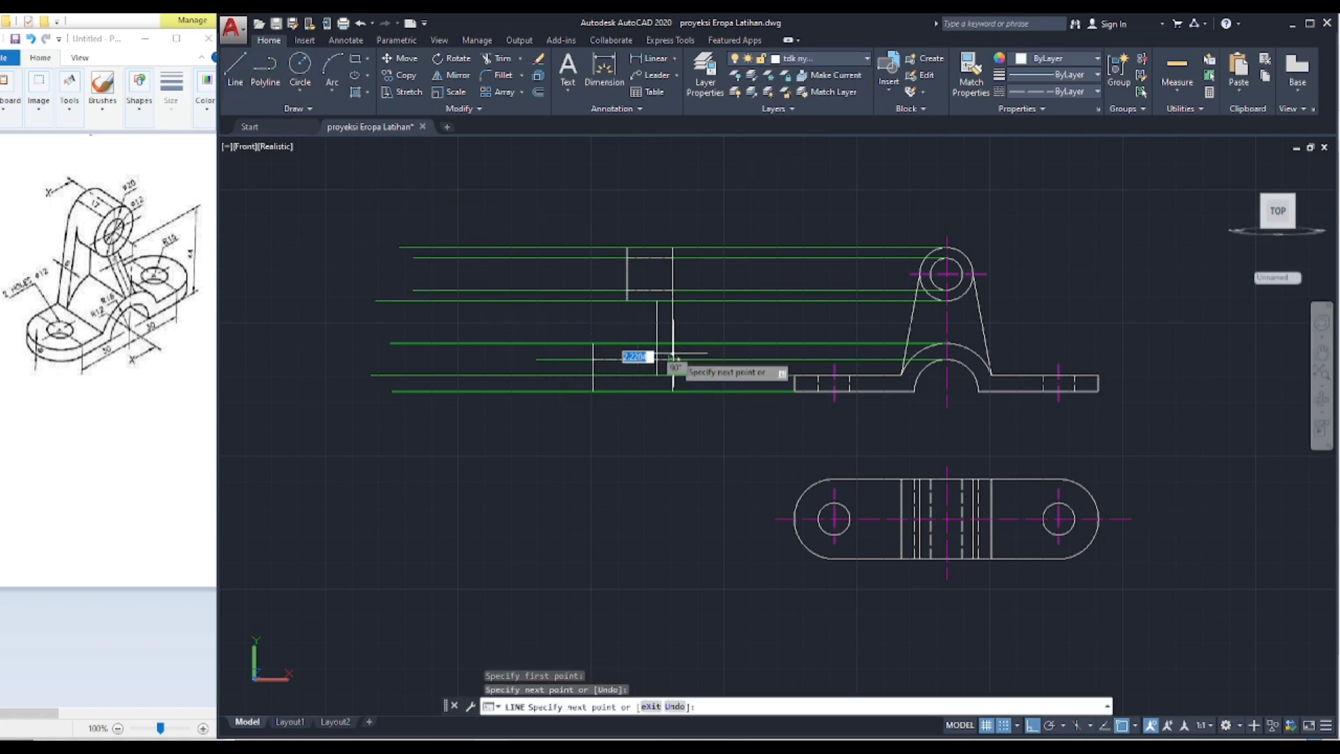
key("Return")
key("Return")
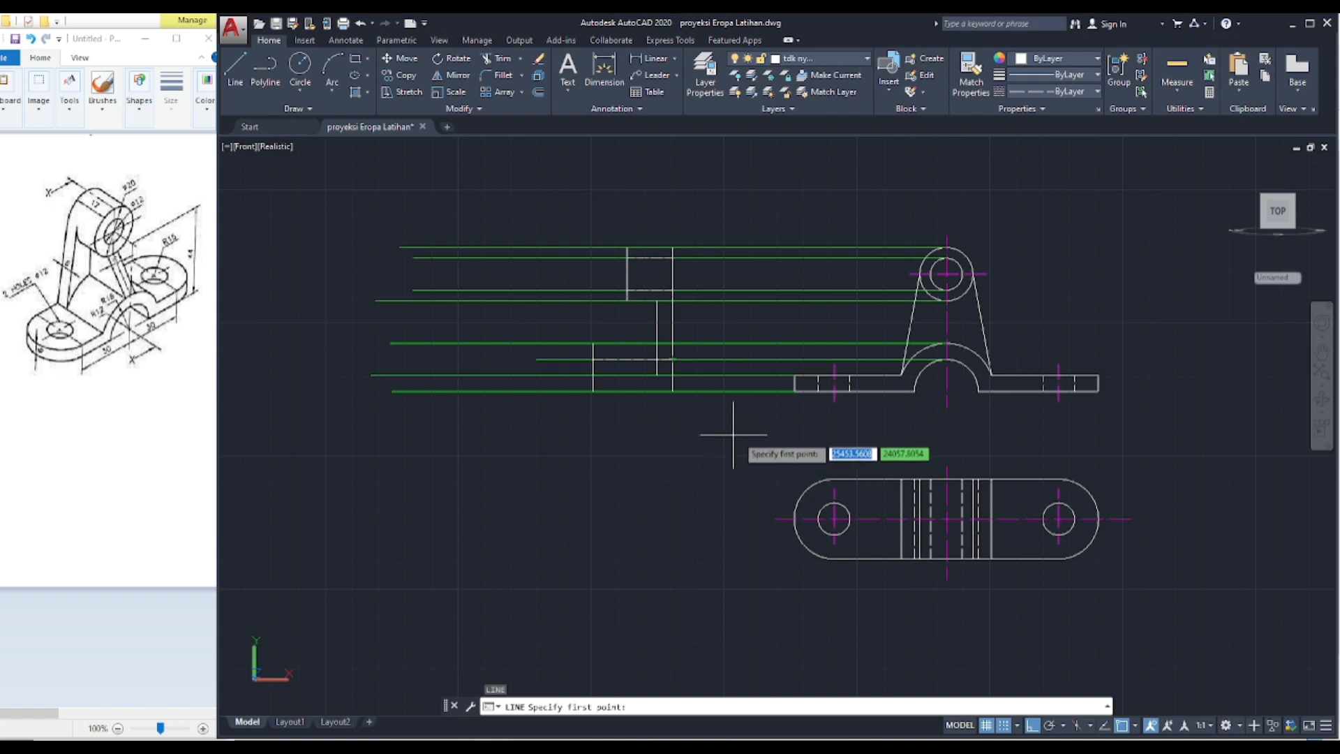
Step: Copy the front view's base plate hole edges and centreline into the side view, using the plate's lower corner as the base point
left_click(403, 75)
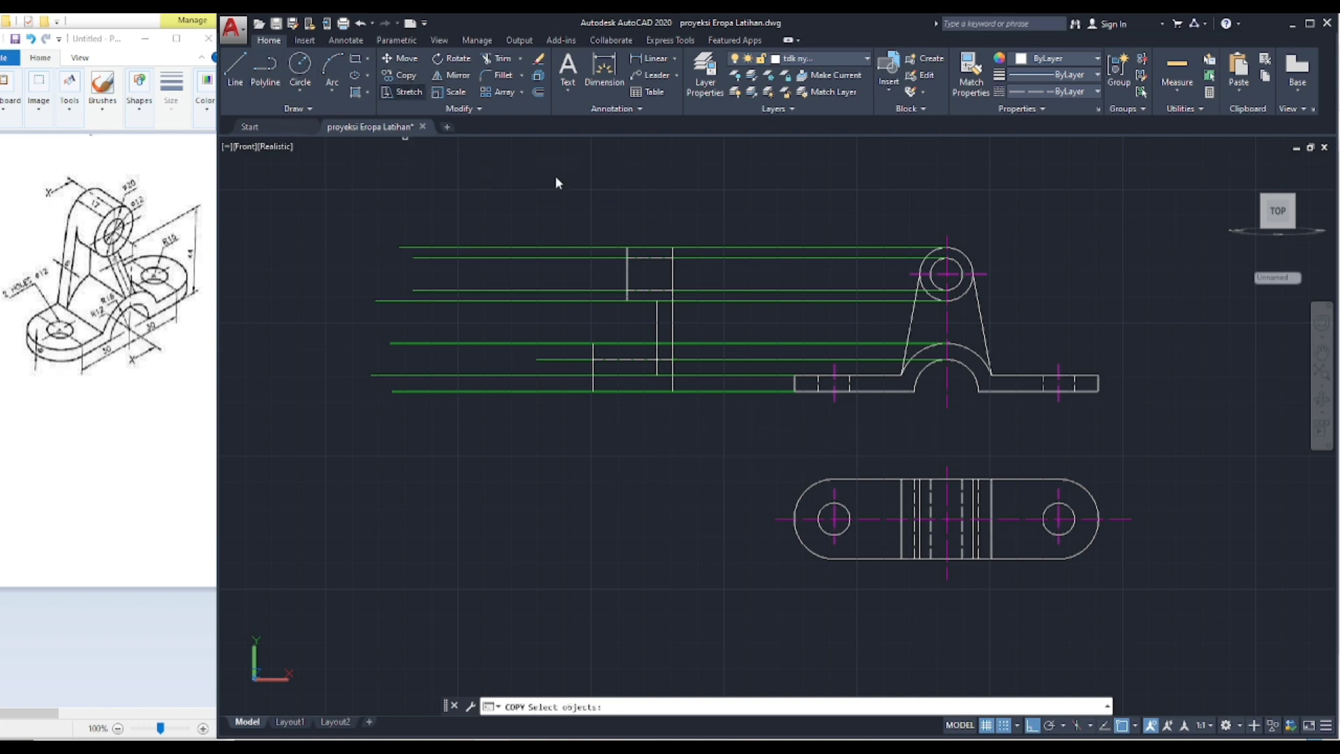
left_click(811, 325)
left_click(855, 410)
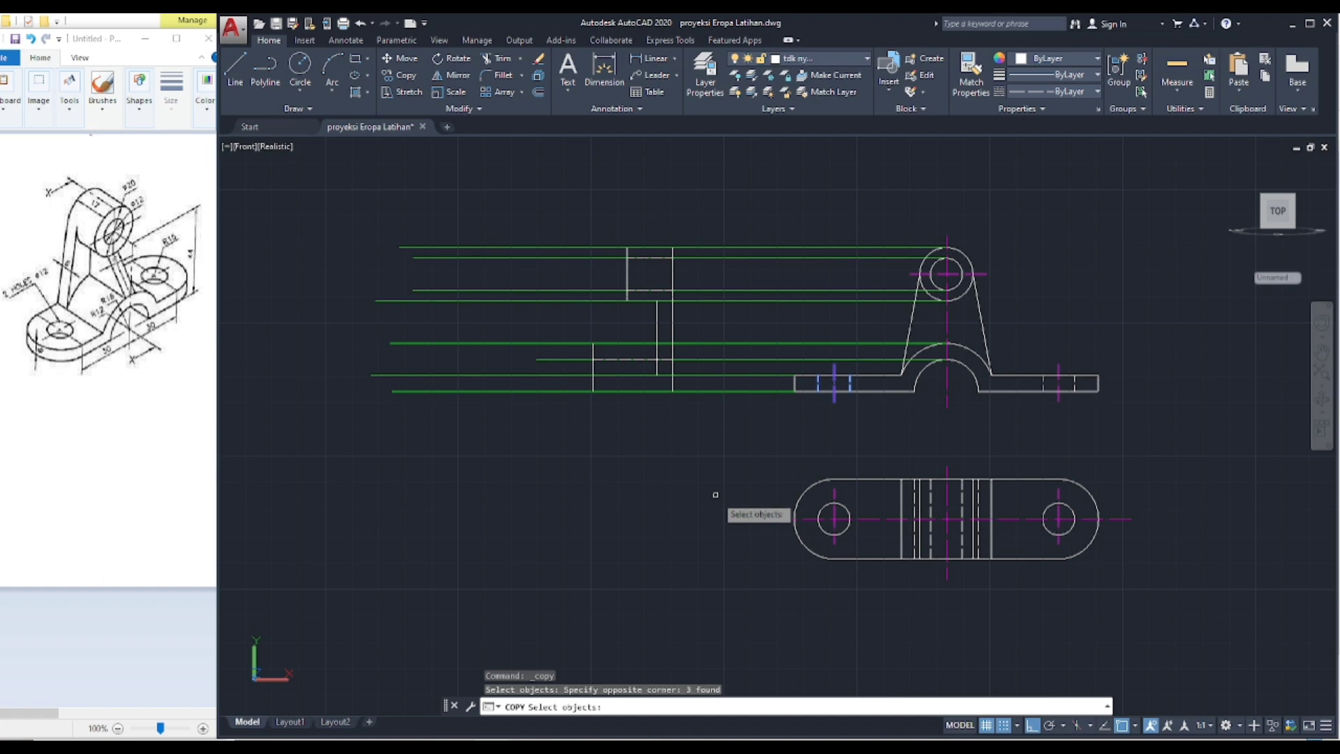
key("Return")
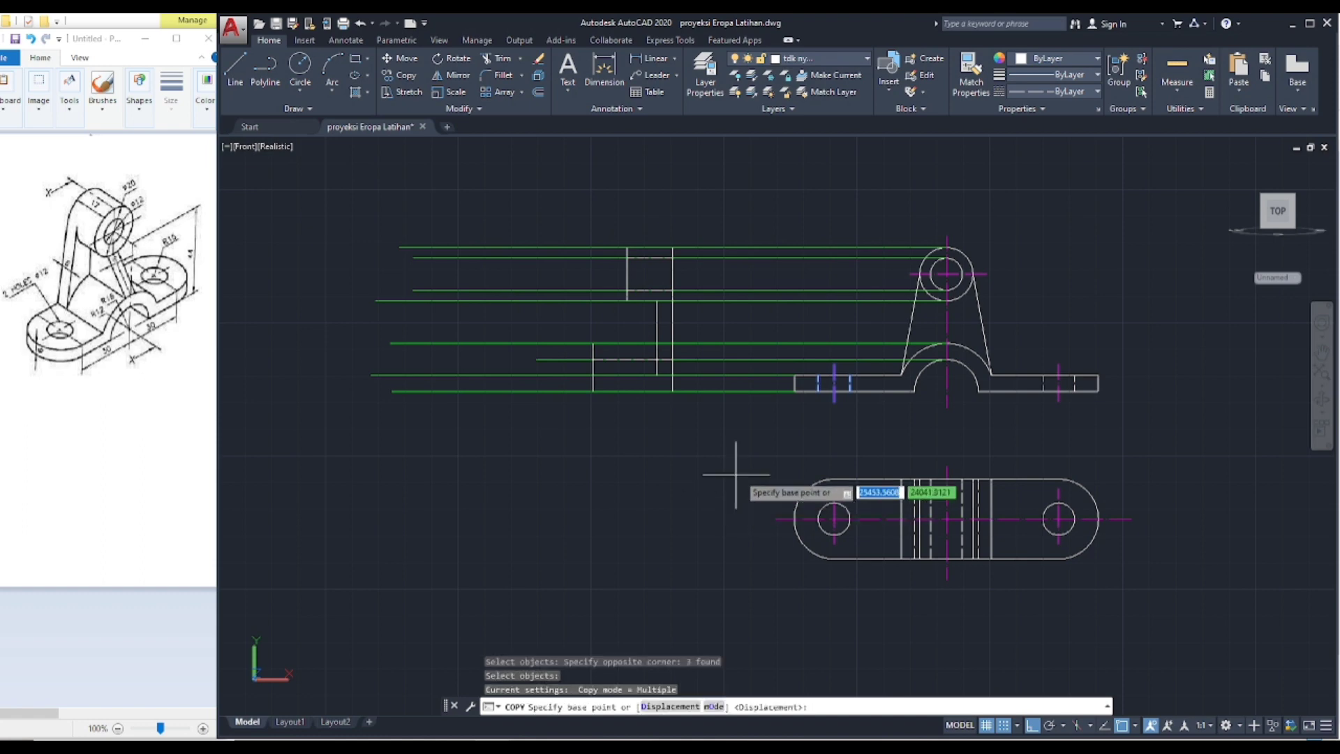
left_click(794, 389)
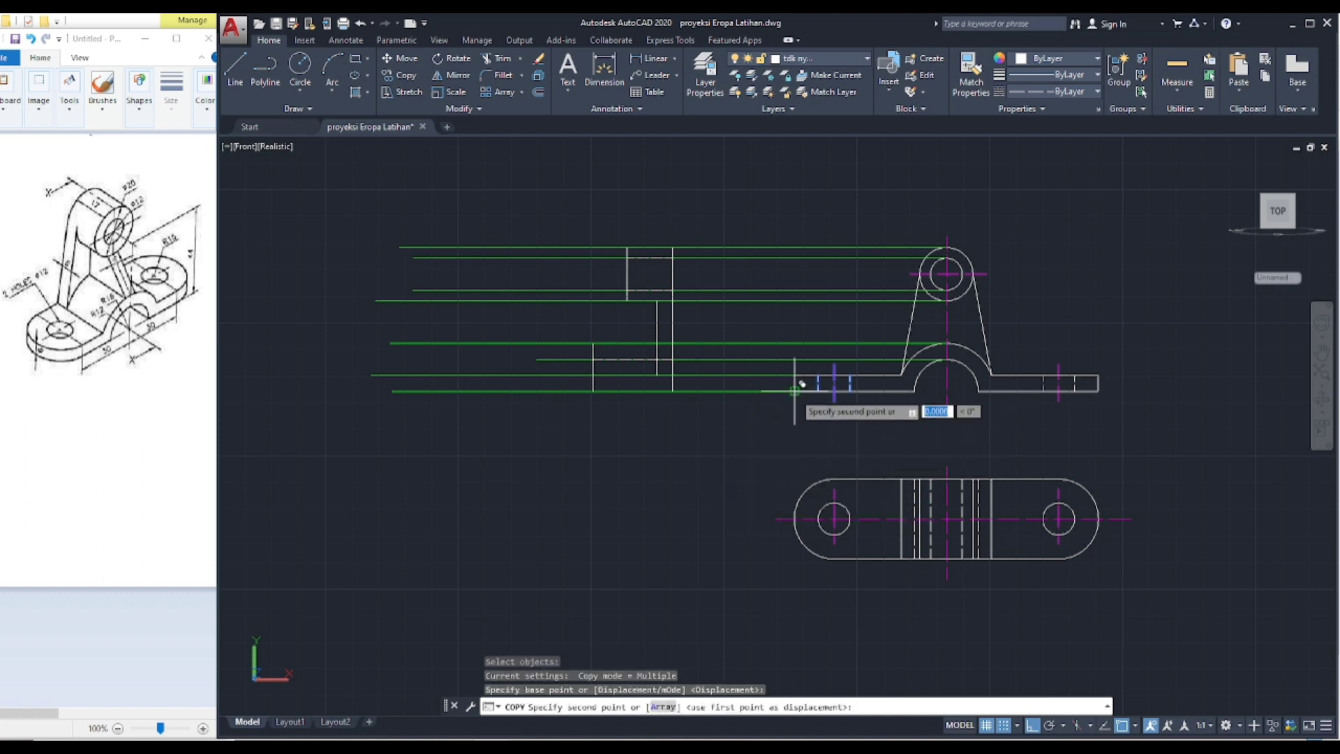
left_click(591, 390)
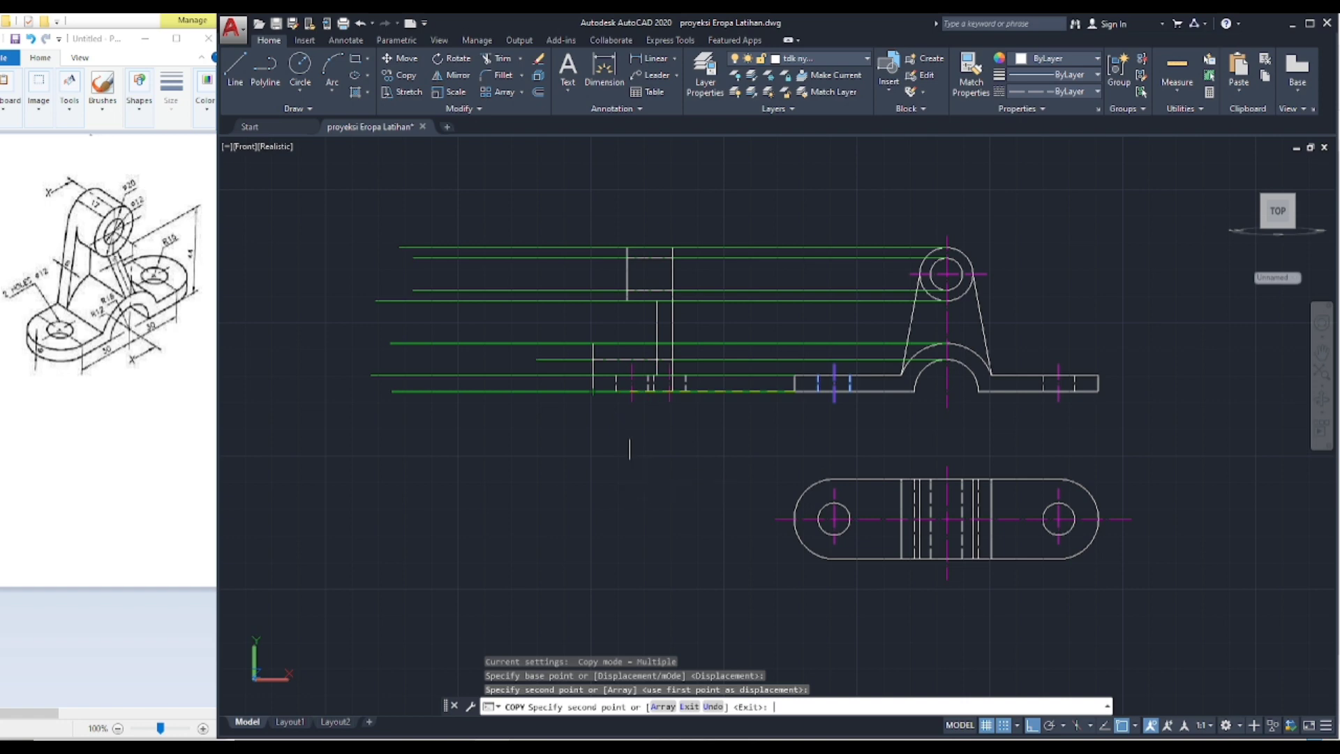
key("Return")
Step: Delete all the green projection lines between the front view and the side view
left_click(740, 434)
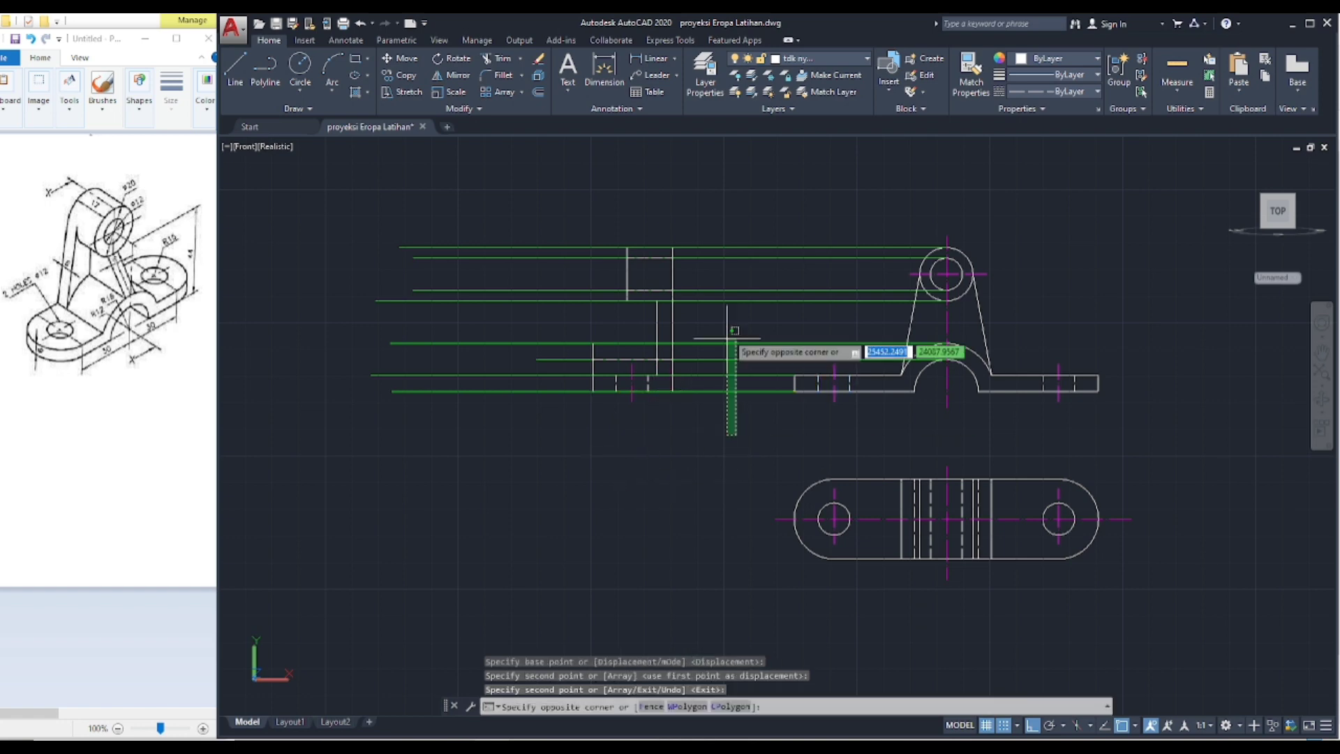
left_click(719, 238)
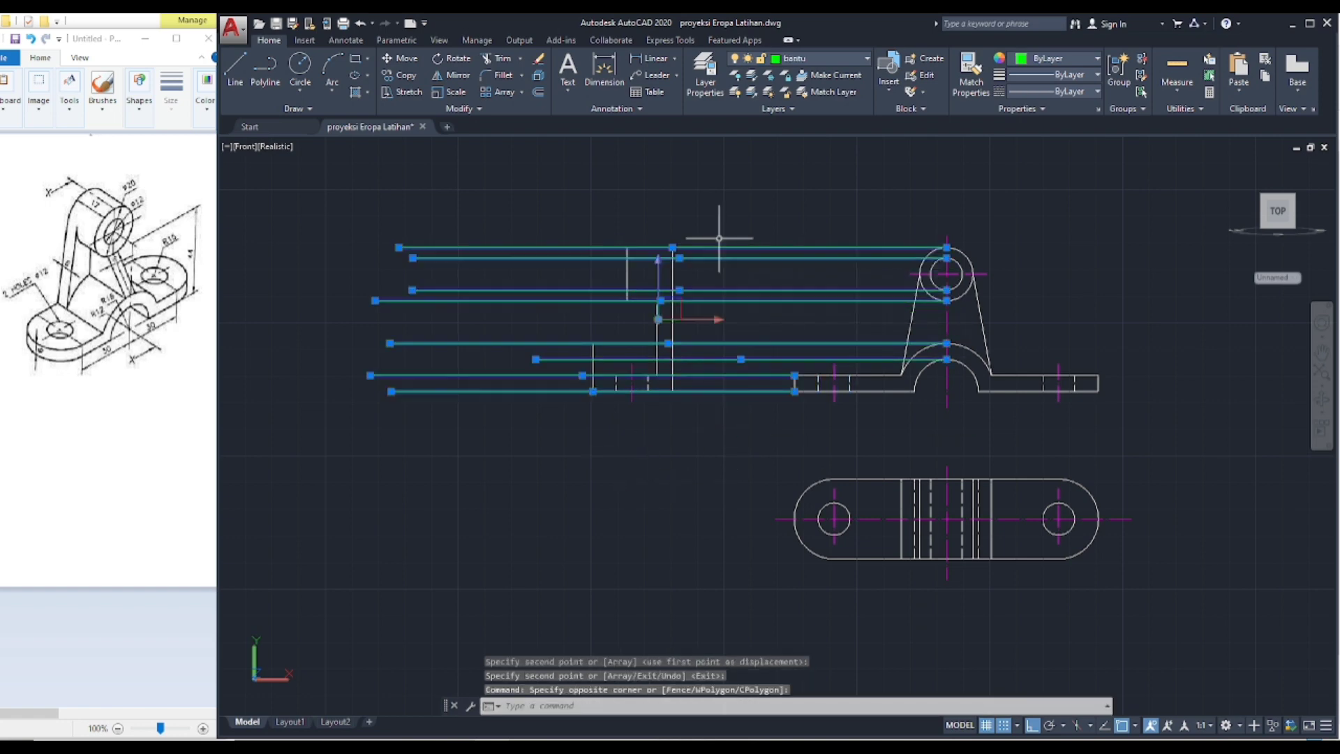
key("Delete")
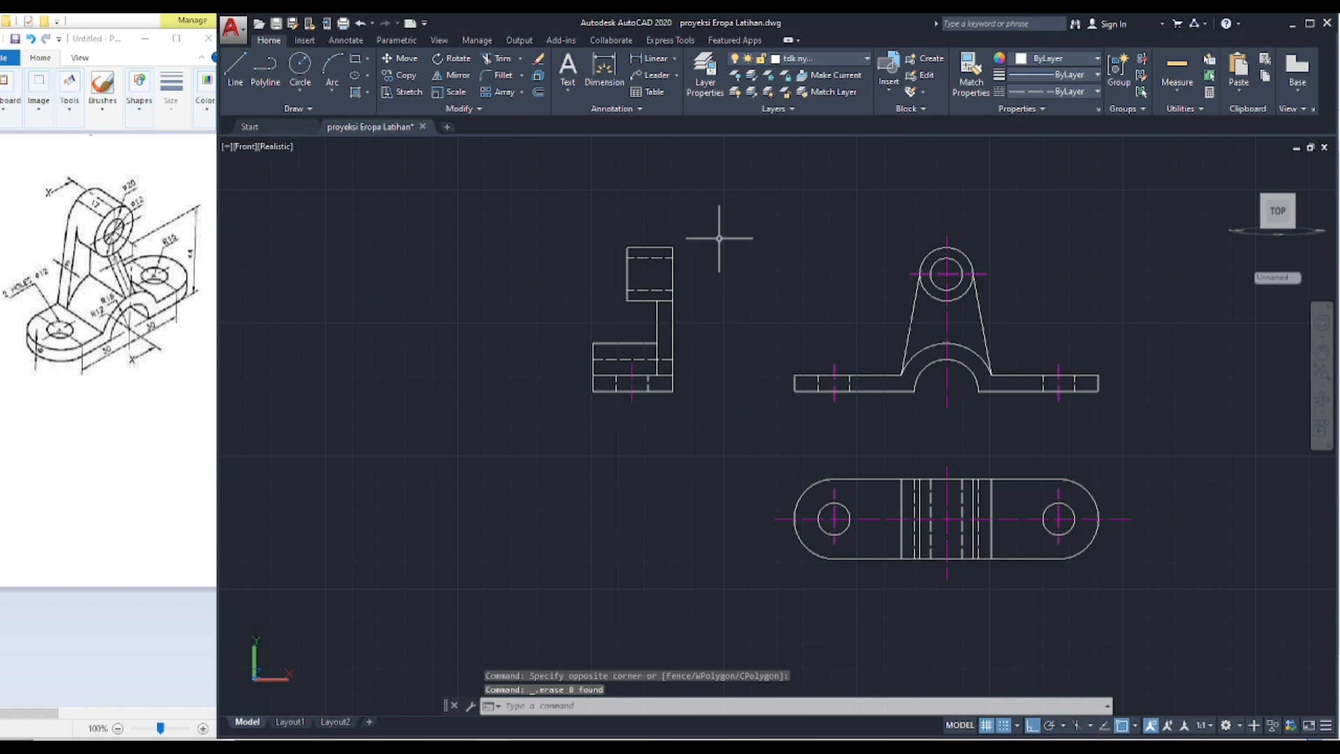
Step: On the sumbu layer, draw a horizontal centreline about 31 mm long through the side view's boss, starting at its outer edge
left_click(865, 60)
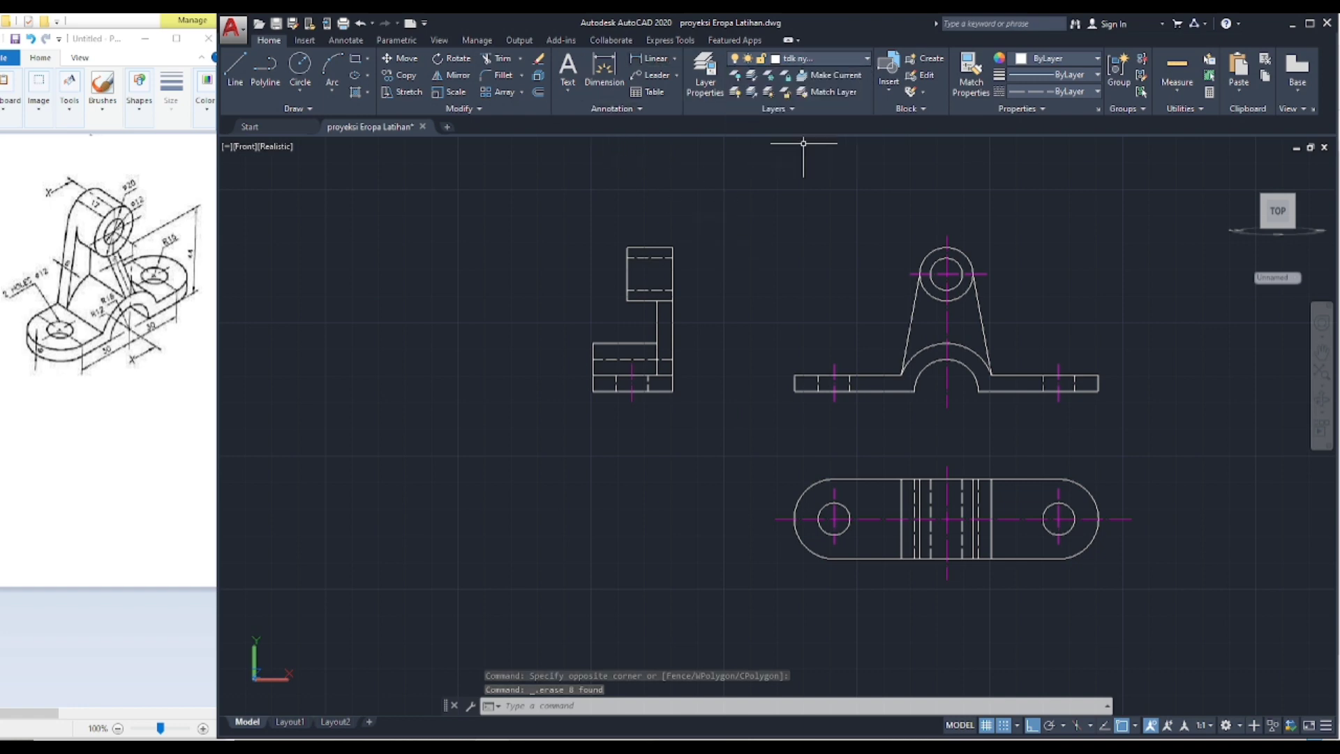
type("l")
key("Return")
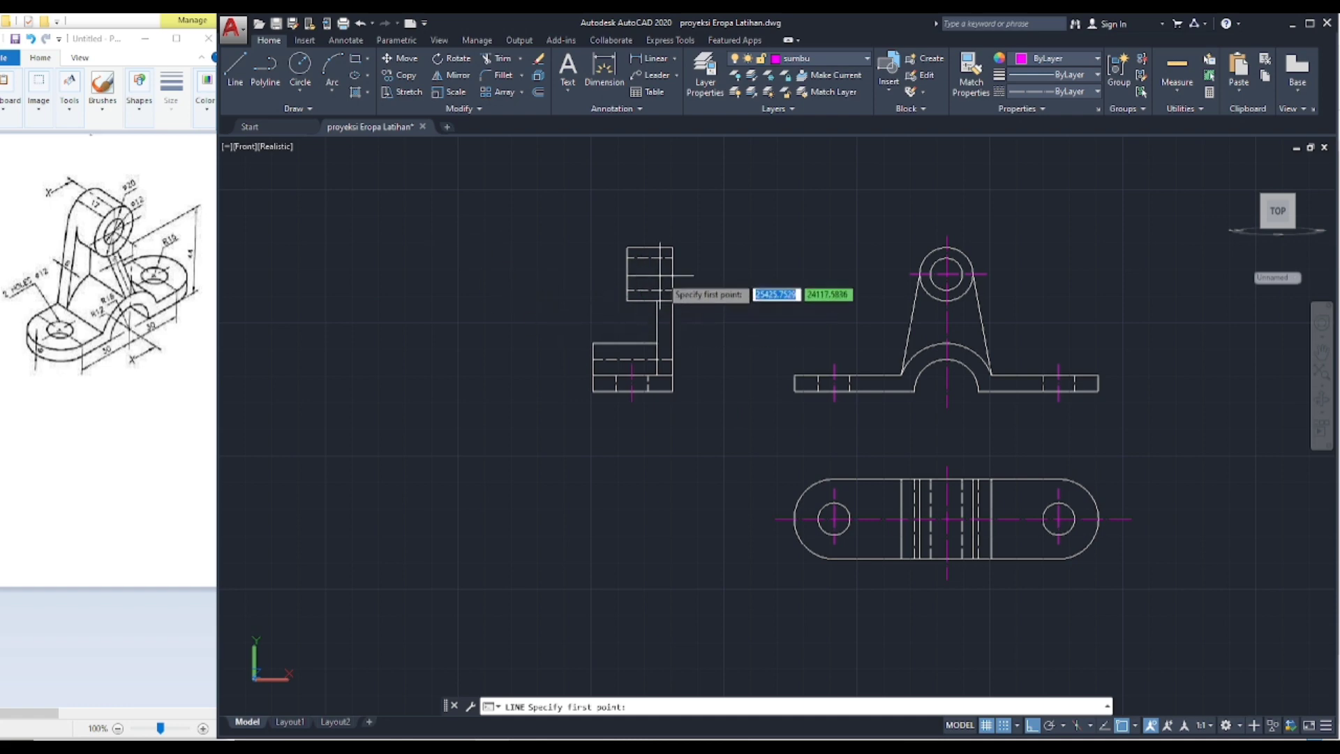
left_click(672, 276)
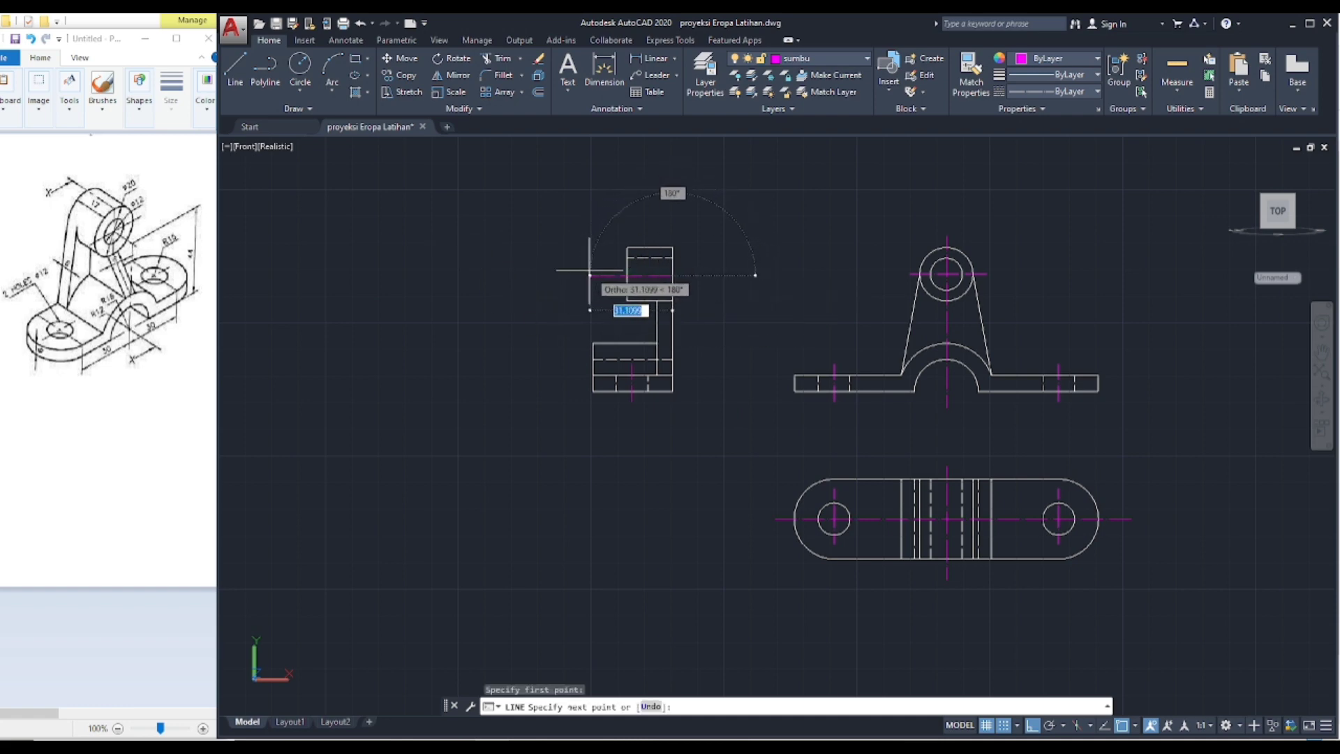
left_click(590, 270)
key("Return")
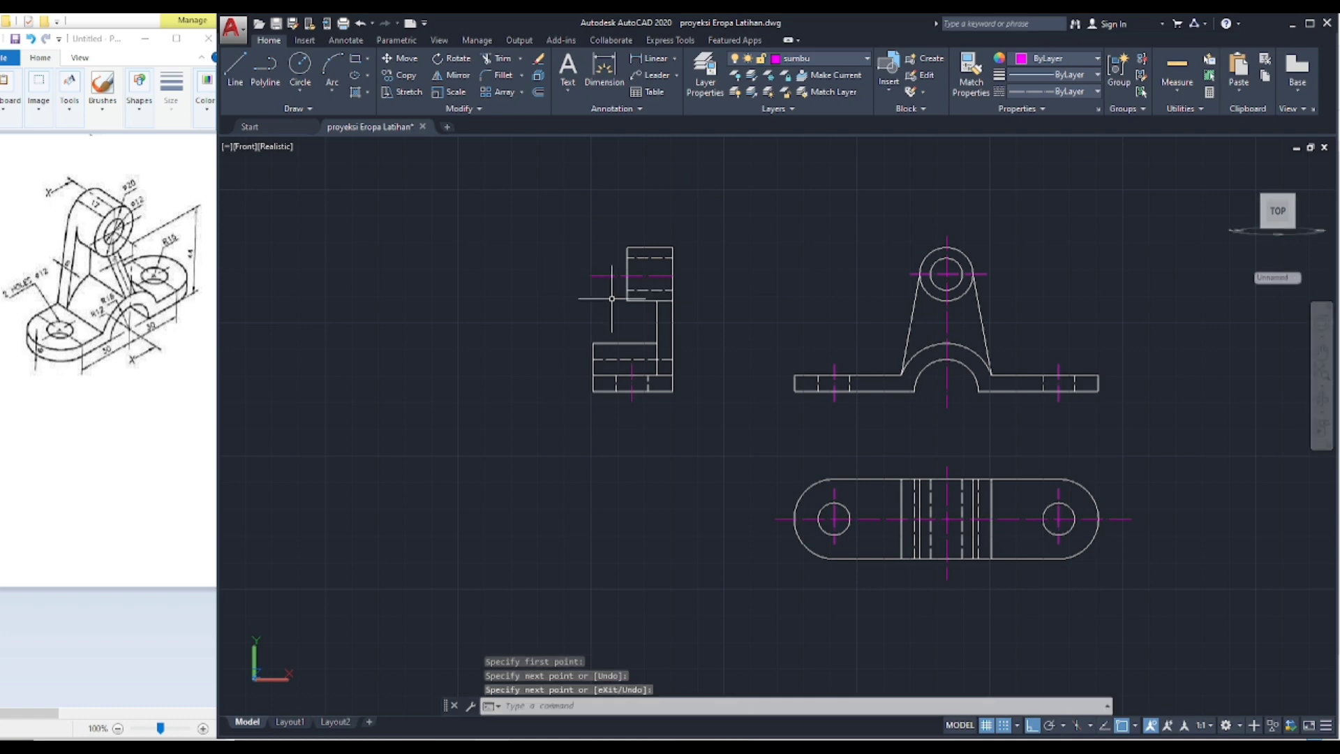
Step: Move the side view's boss centreline horizontally so it extends past both sides of the boss
left_click(614, 275)
left_click(407, 59)
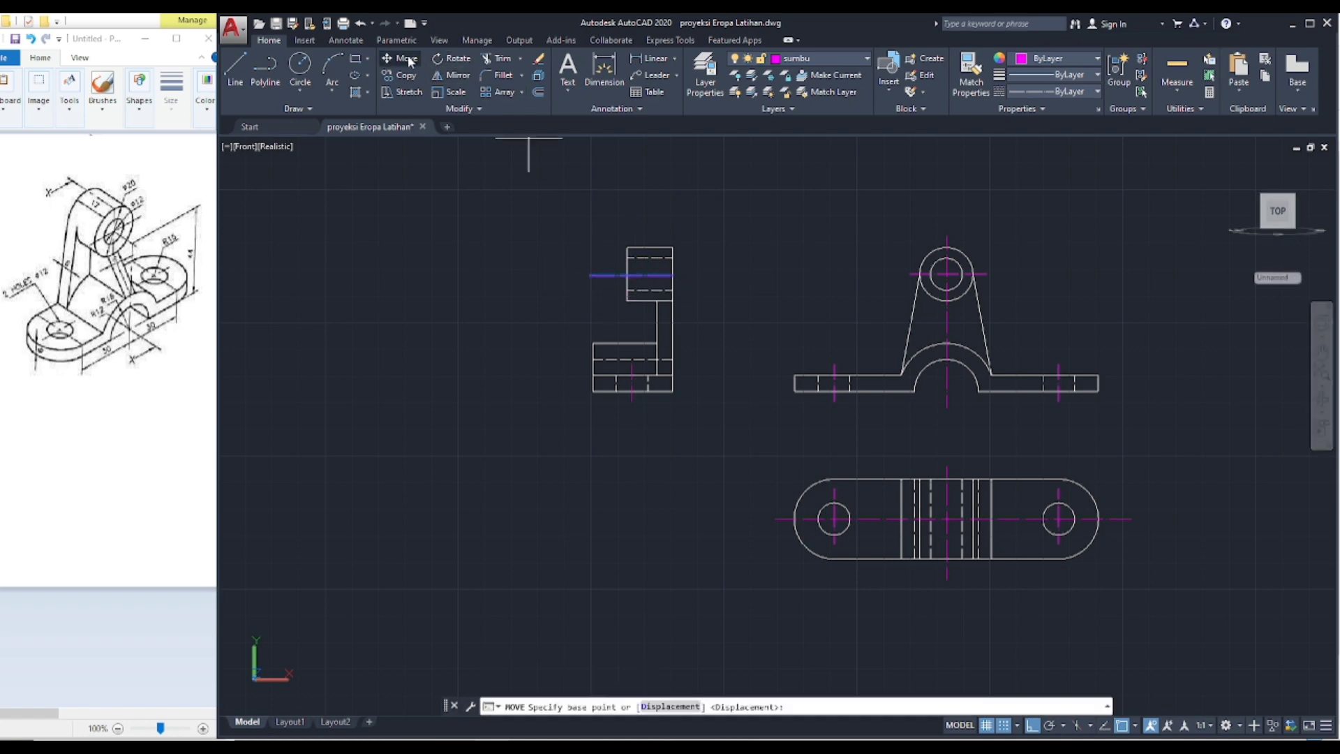
left_click(447, 213)
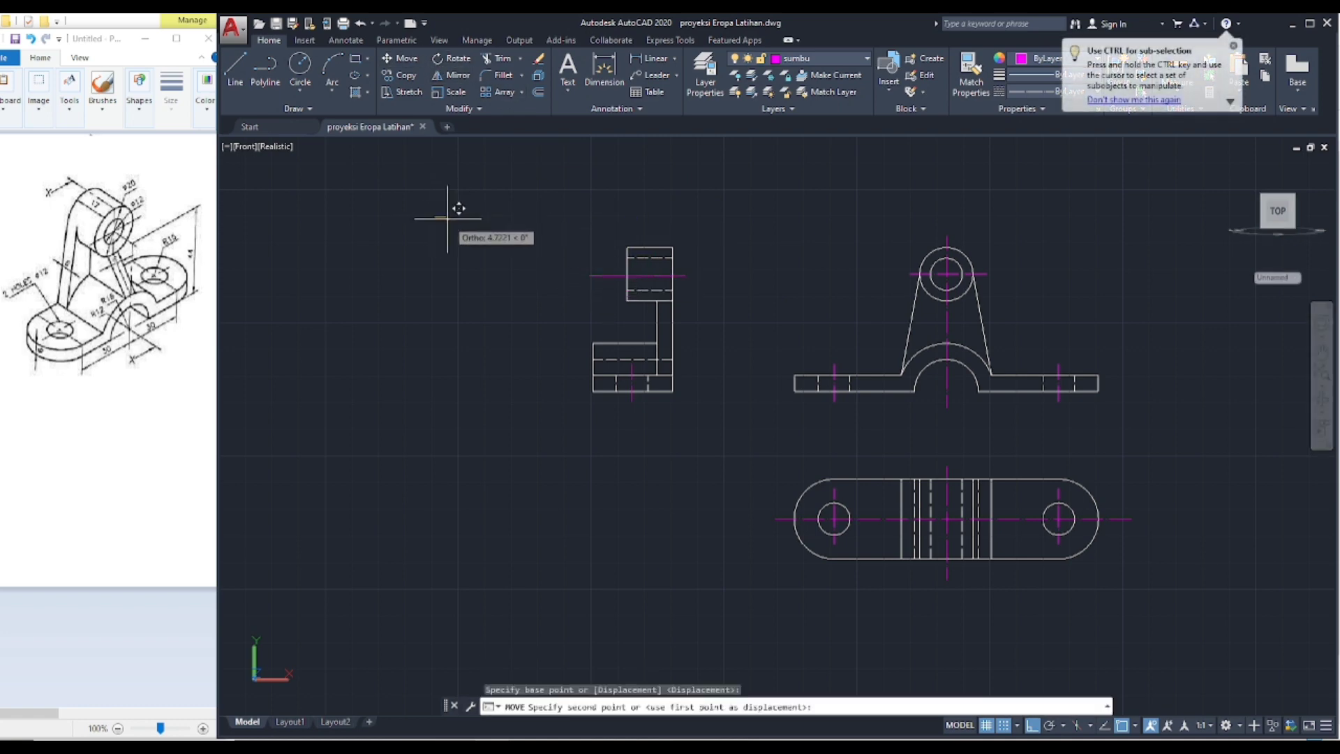
left_click(462, 208)
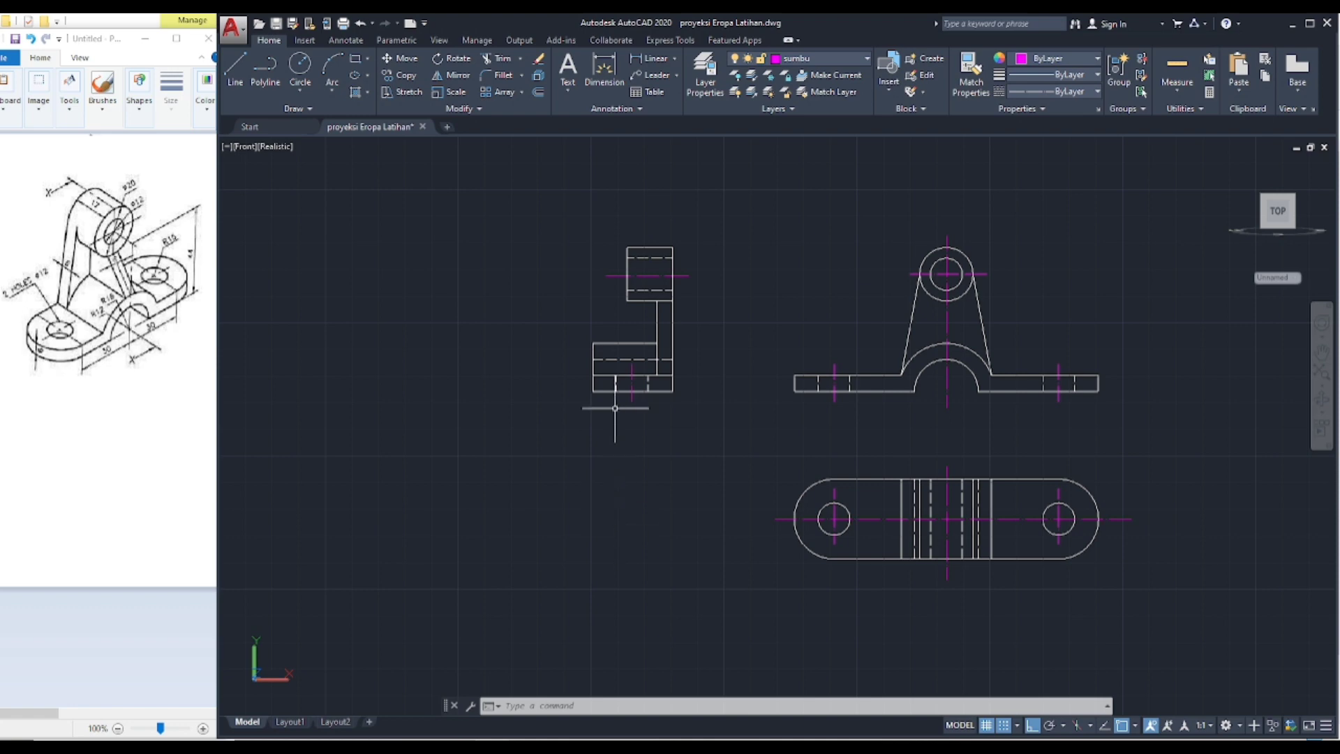
Step: Stretch the upper end of the side view's inner web edge up to the boss centreline
left_click(658, 319)
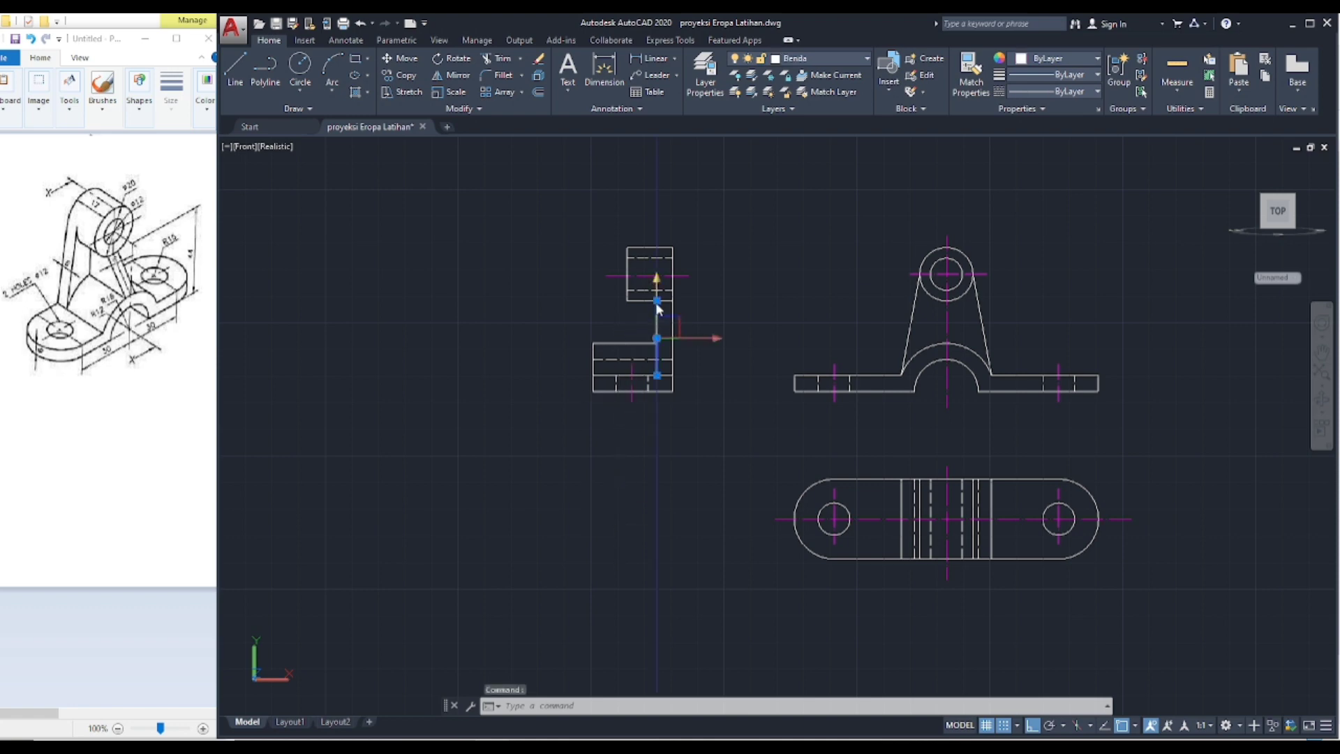
left_click(656, 301)
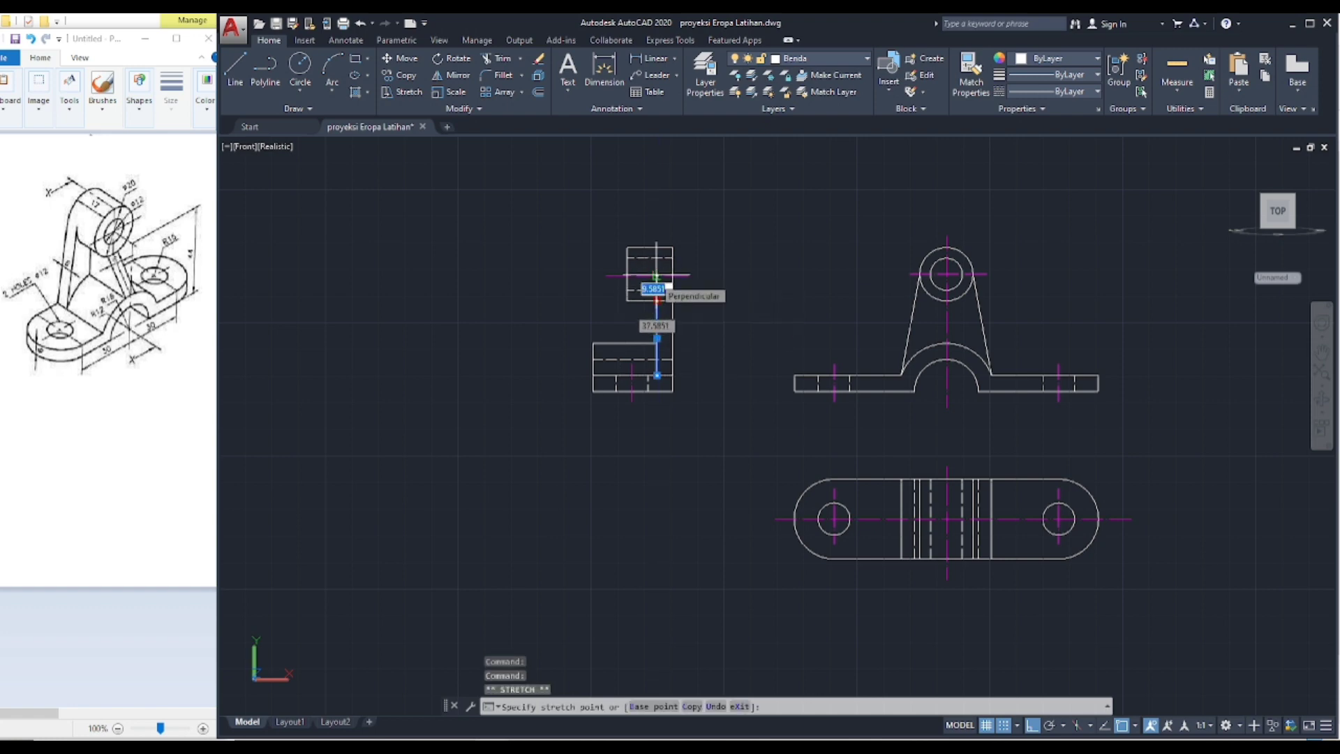
left_click(657, 276)
type("m")
key("Return")
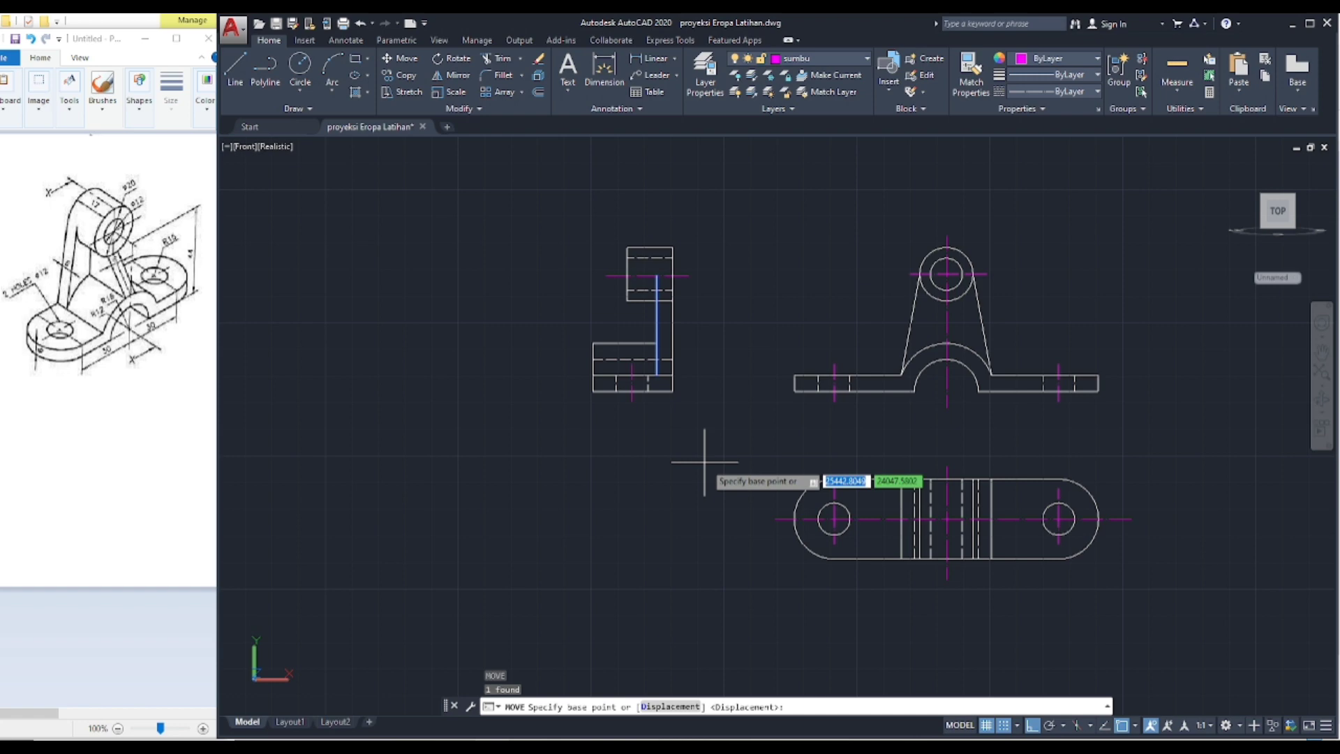
key("Return")
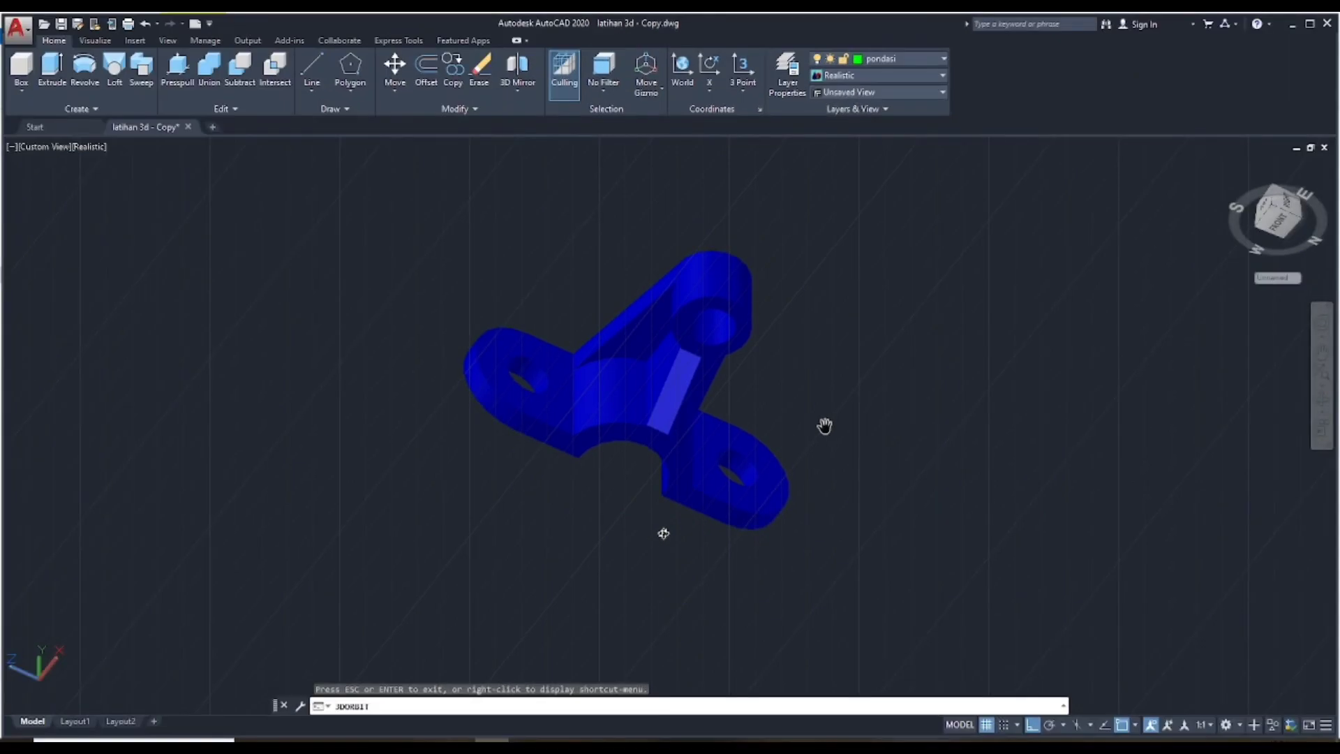
Step: Set the 3D bracket model's visual style to X-Ray
left_click_drag(664, 533, 839, 651)
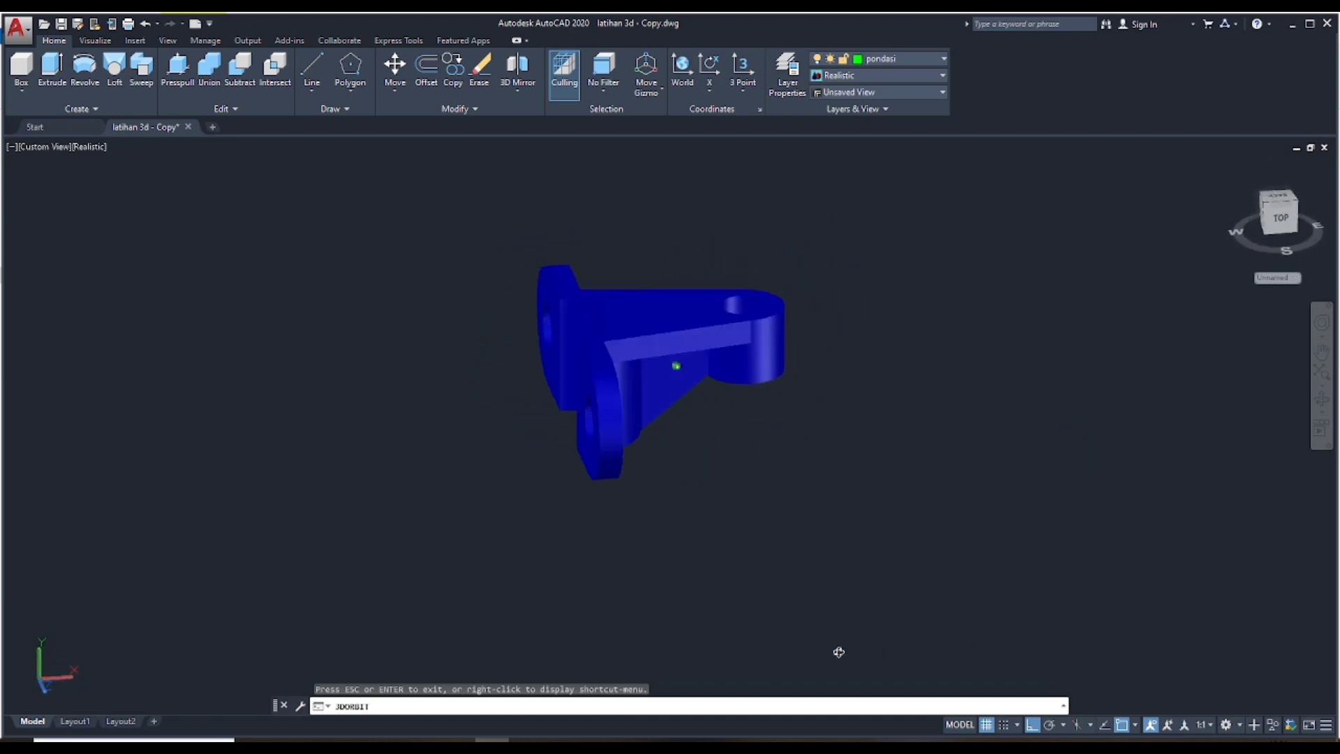
left_click_drag(605, 565, 656, 444)
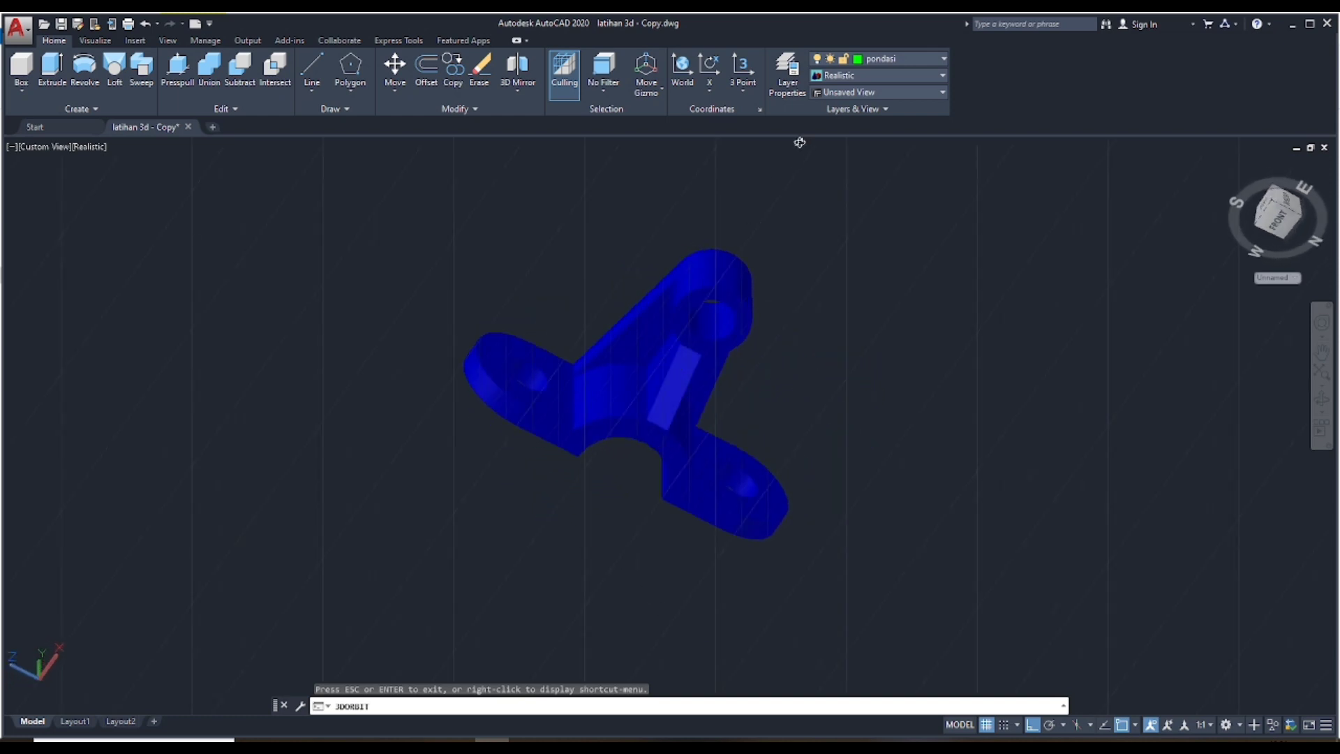
left_click(942, 75)
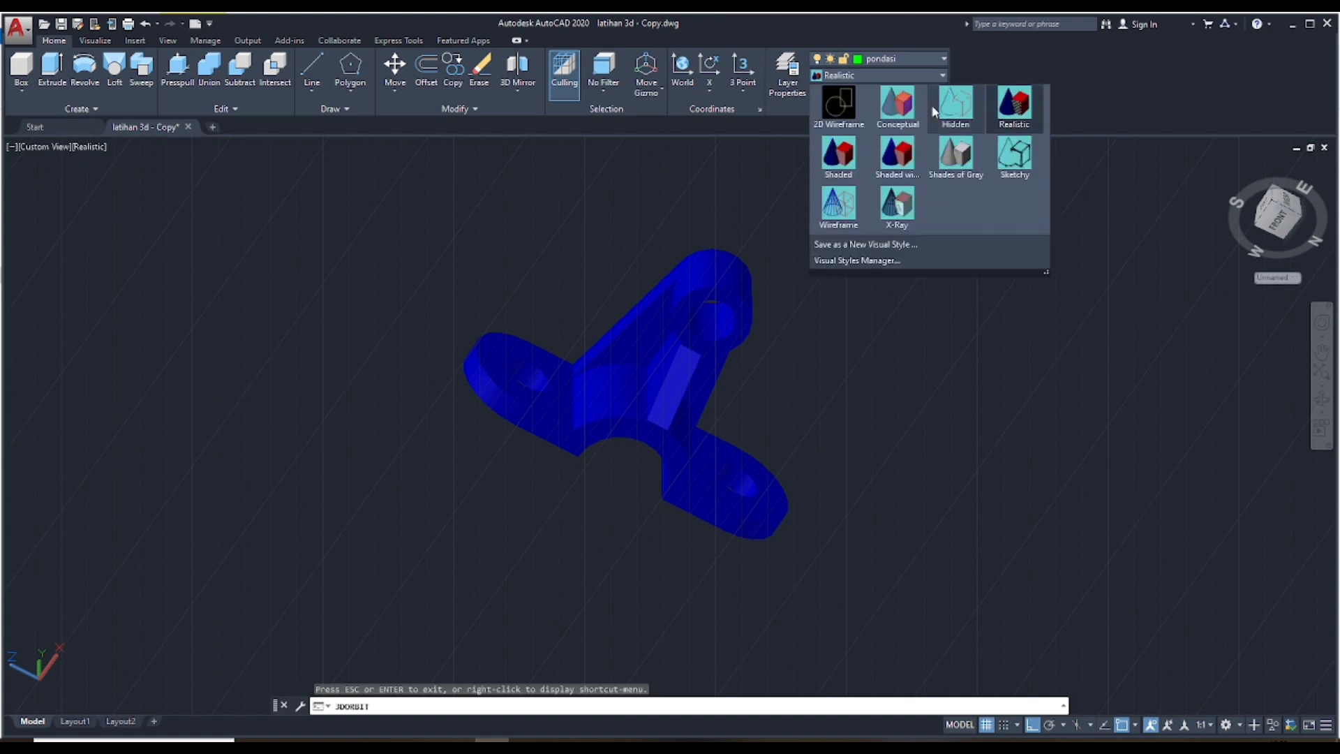
left_click(894, 215)
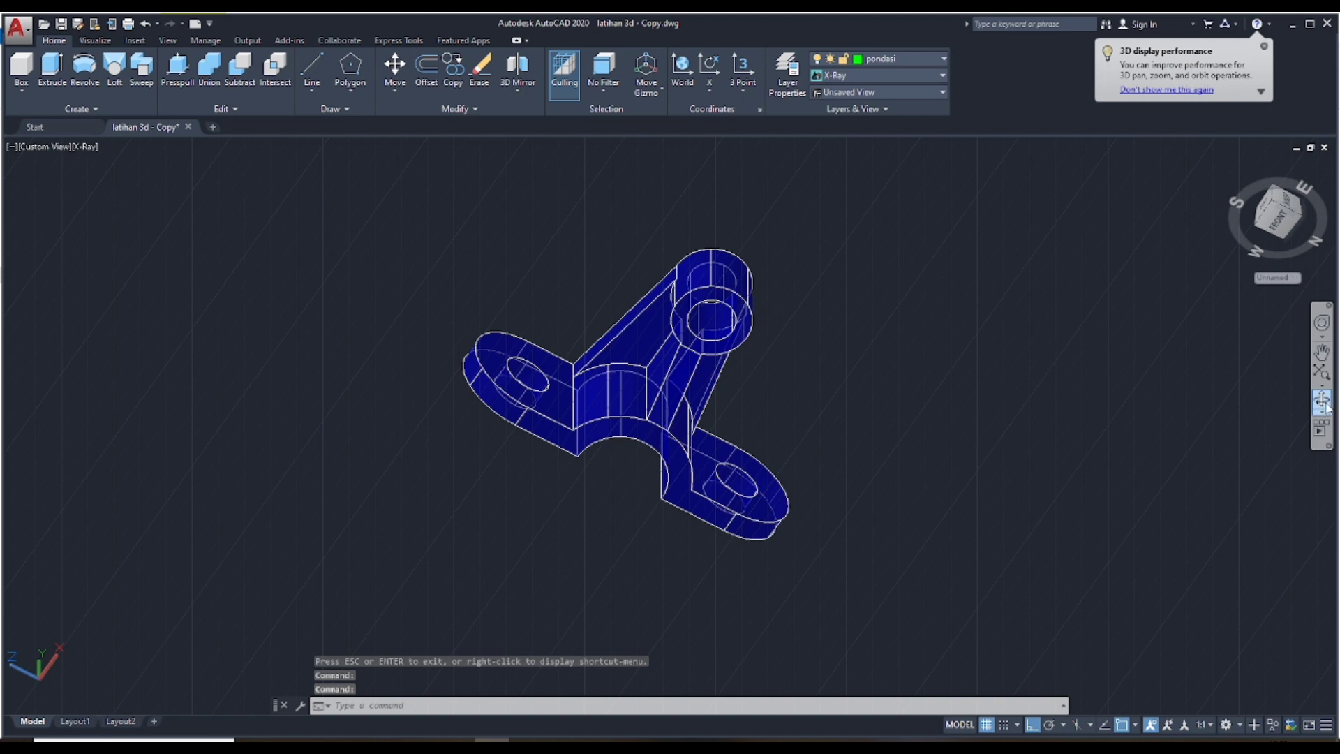
Step: Orbit around the transparent bracket model to examine its holes, boss, web and arch from several sides
left_click(1322, 401)
left_click_drag(749, 381, 772, 436)
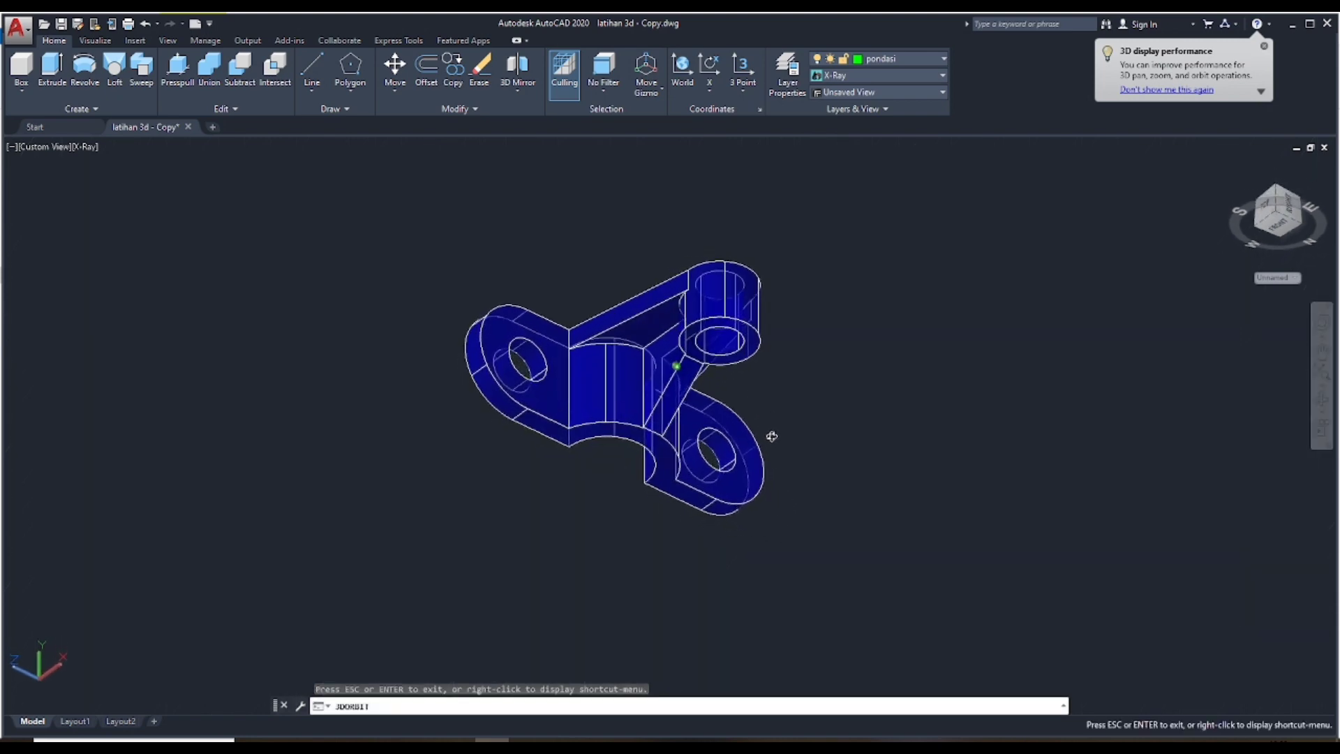
left_click_drag(703, 530, 940, 401)
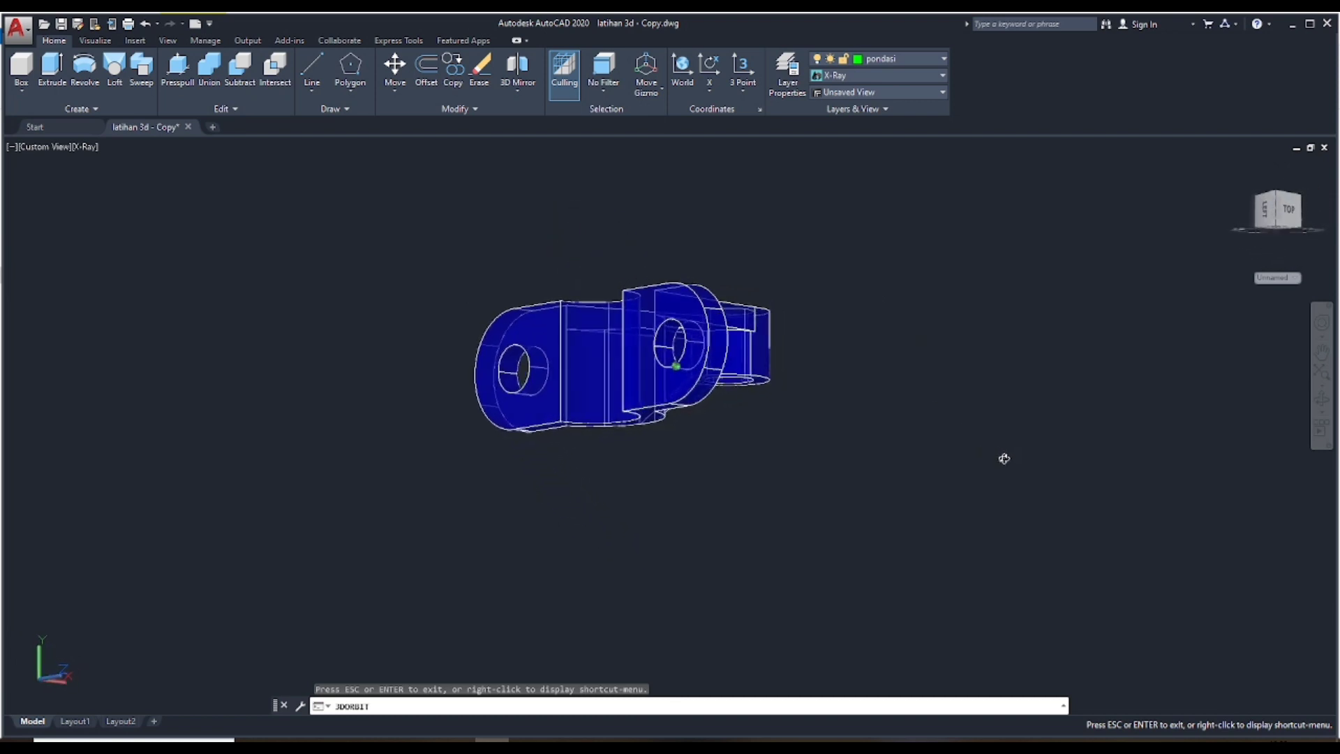
left_click_drag(1033, 557, 615, 490)
left_click_drag(623, 416, 632, 378)
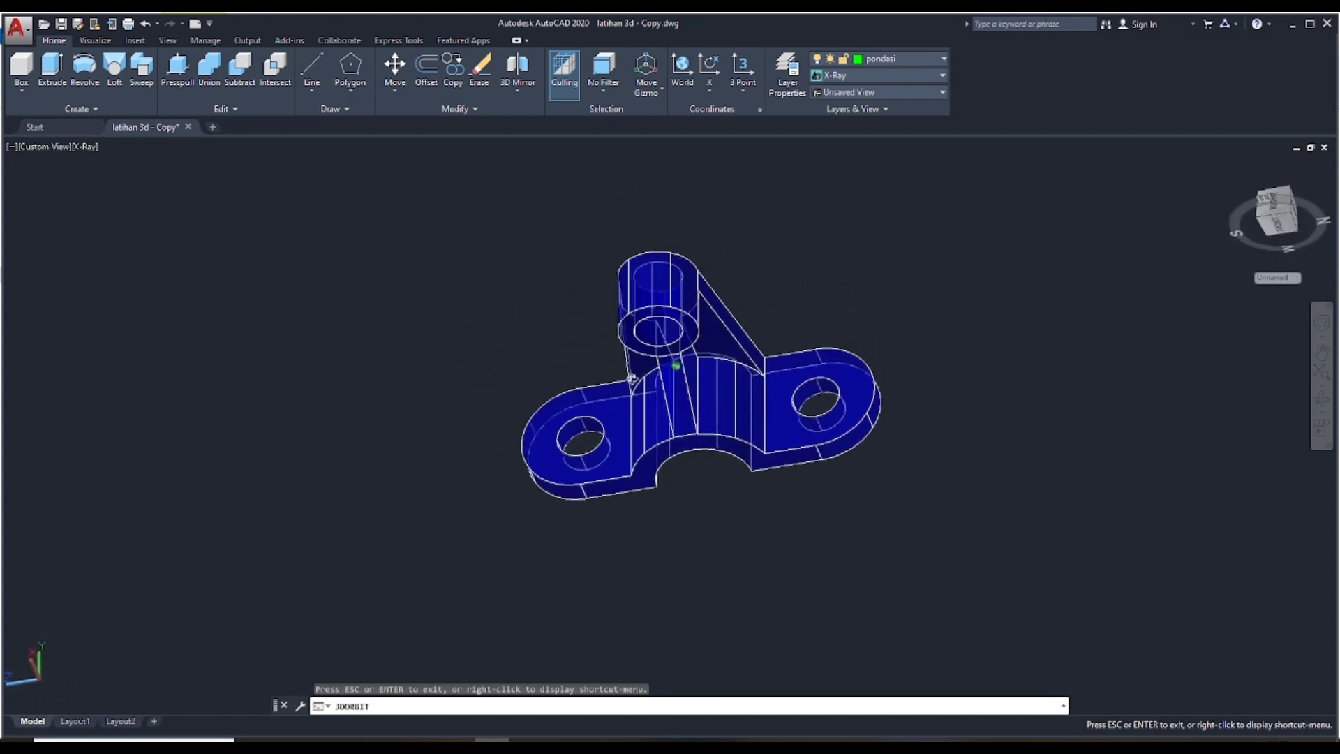
left_click_drag(679, 339, 753, 376)
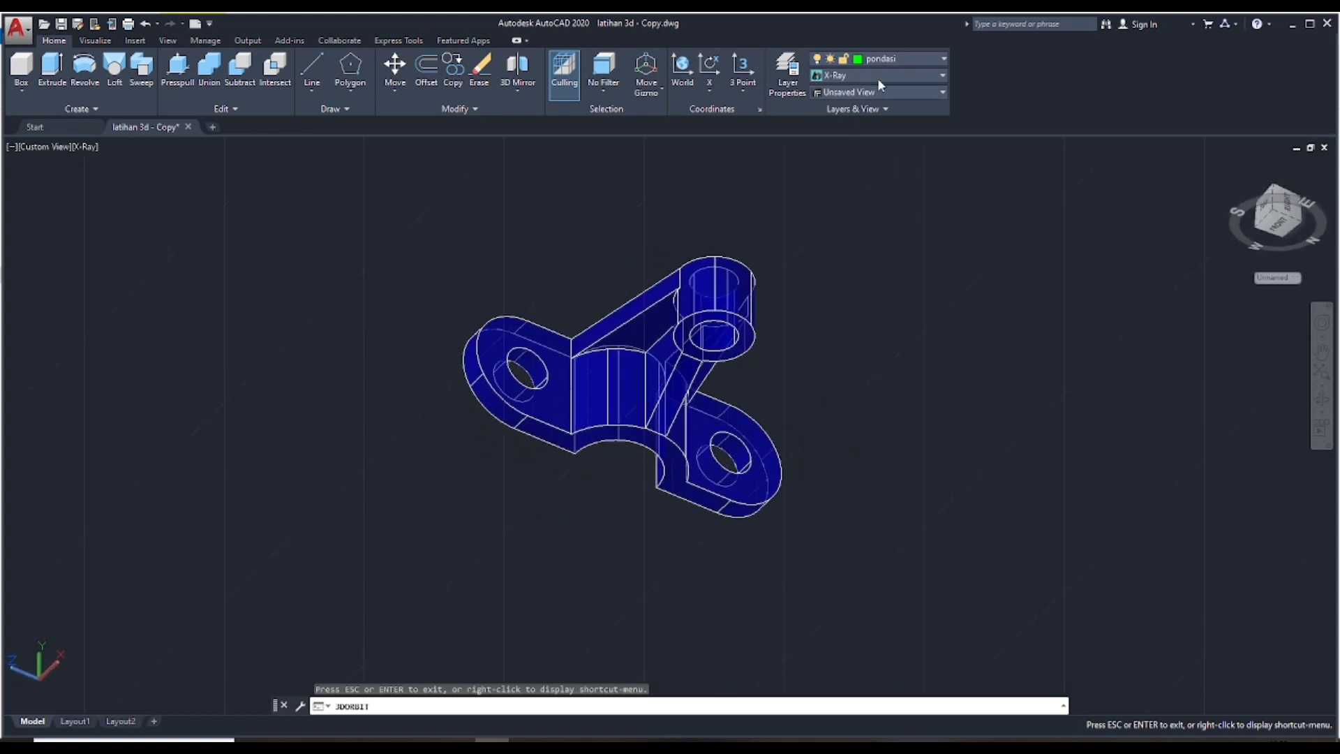